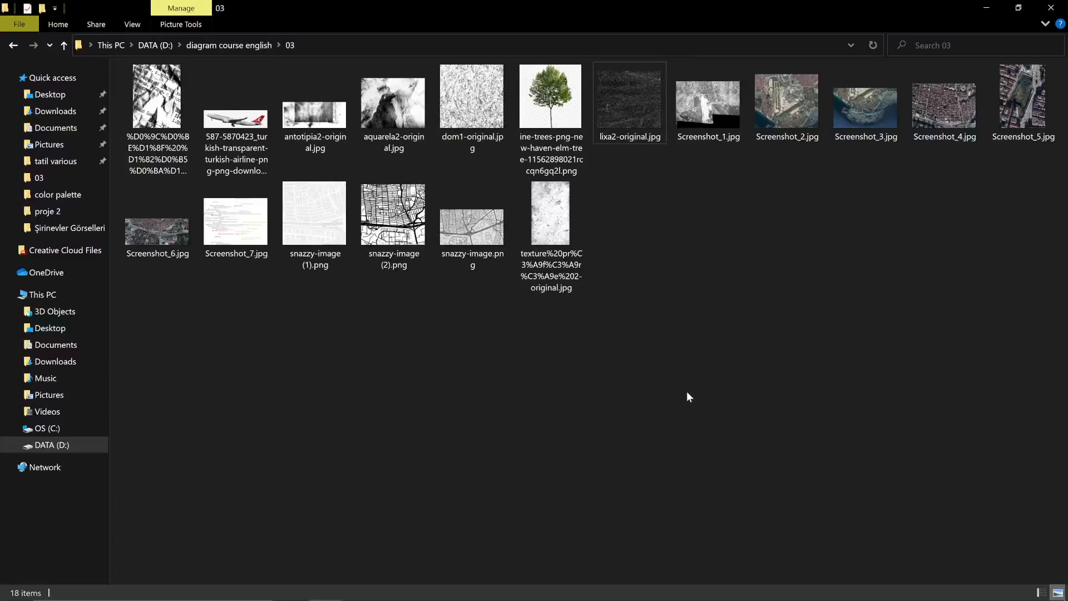
Examine the satellite screenshots in the 03 folder, from Screenshot_2.jpg onward, to compare their coverage of the site
{"action": "double_click", "coordinate": [914, 119]}
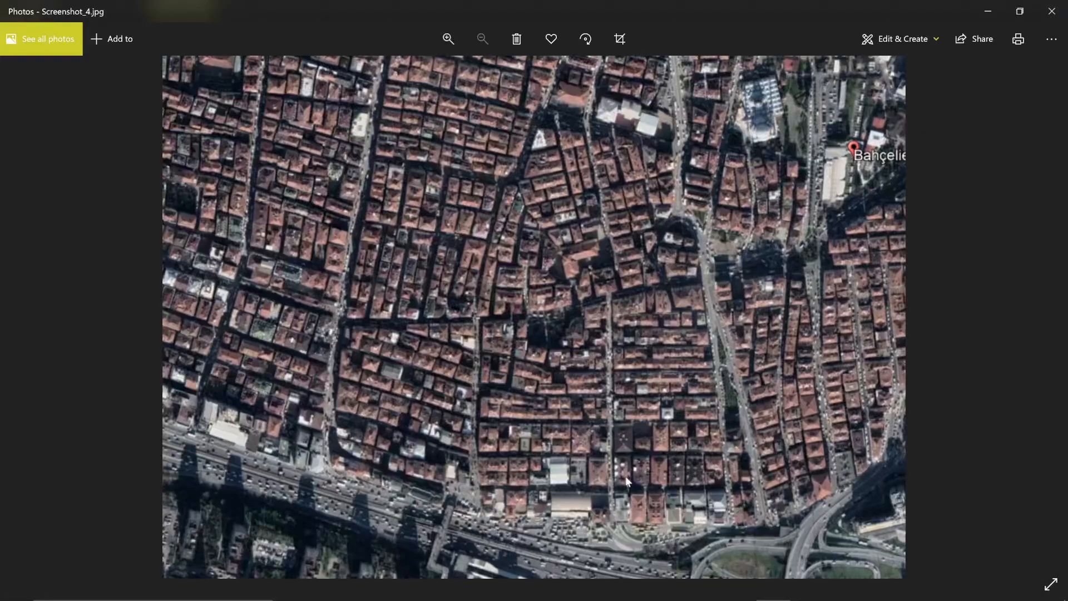
{"action": "key", "text": "Right"}
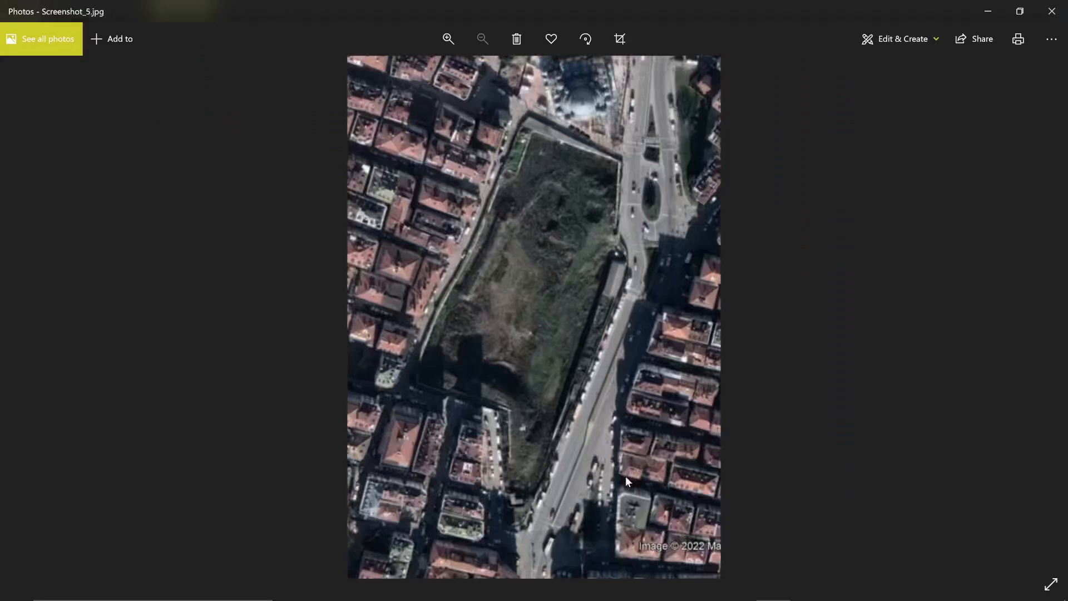
{"action": "key", "text": "Right"}
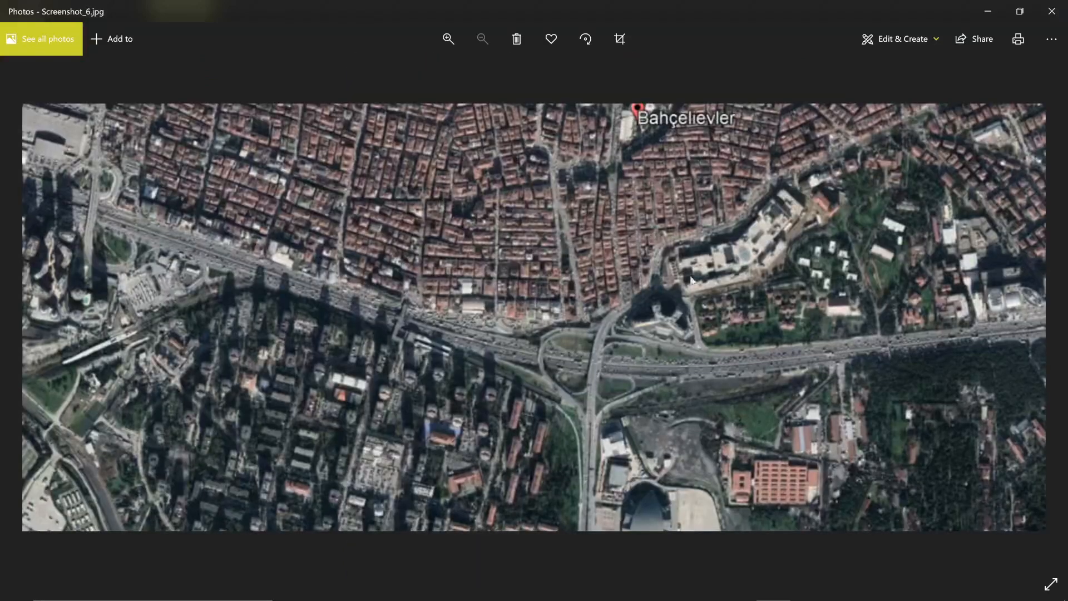
{"action": "key", "text": "Right"}
{"action": "key", "text": "Left"}
{"action": "key", "text": "Left"}
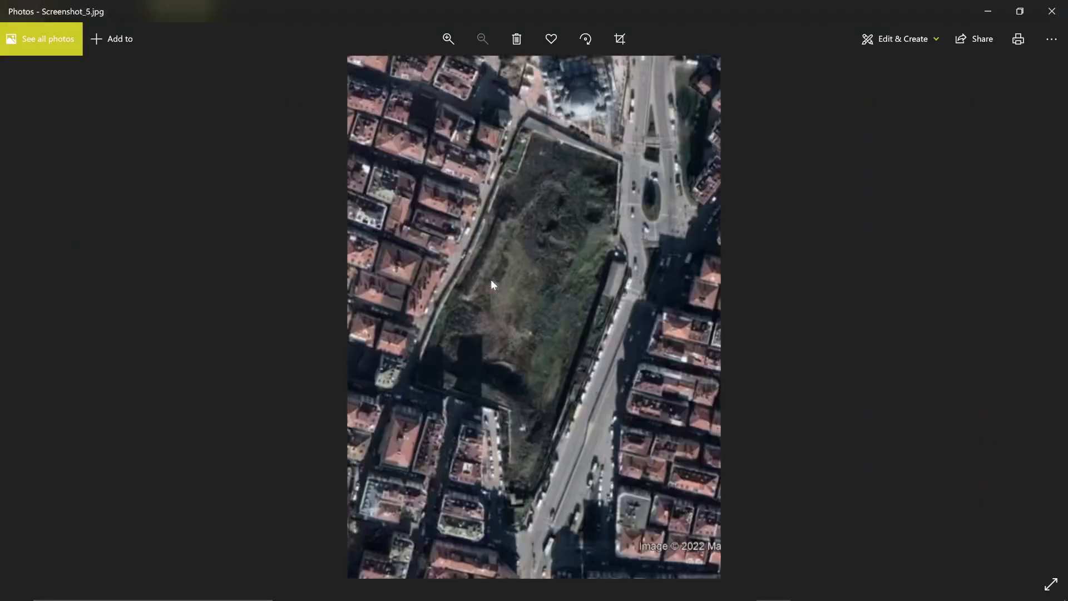
{"action": "key", "text": "Left"}
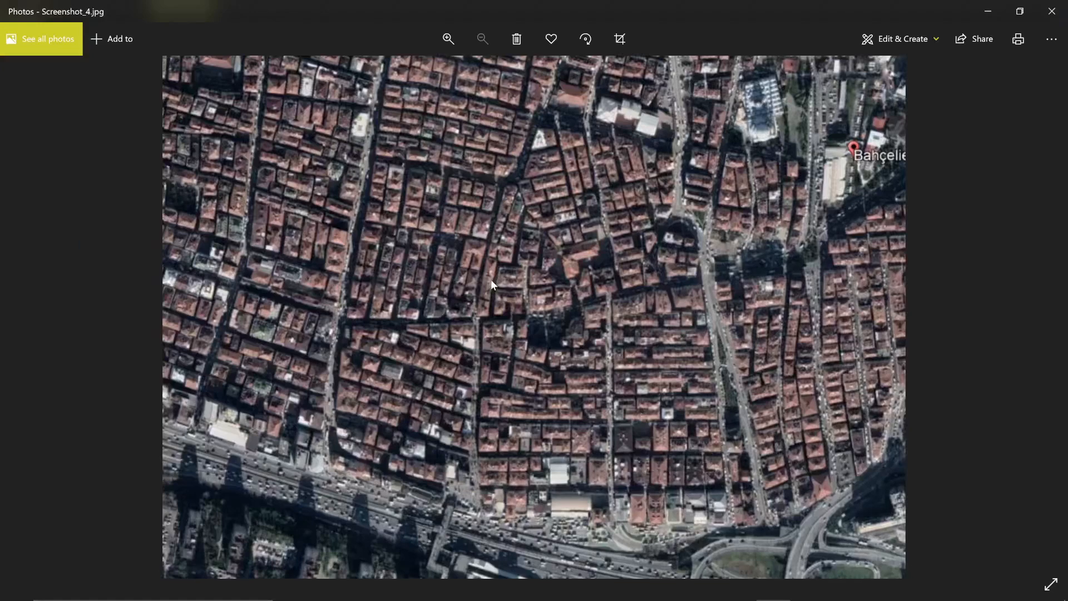
{"action": "key", "text": "Left"}
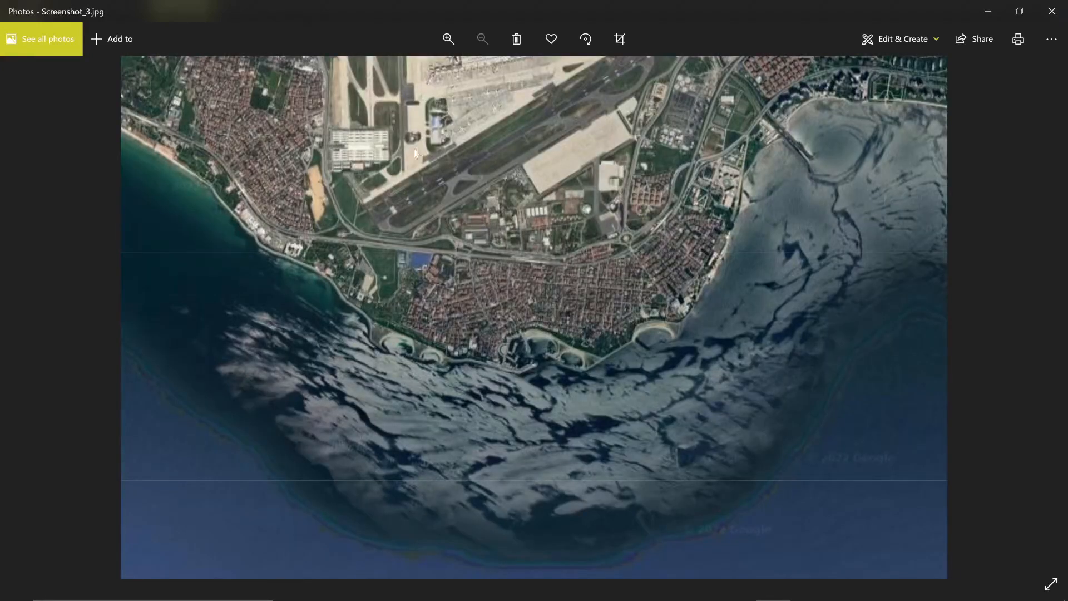
{"action": "key", "text": "Left"}
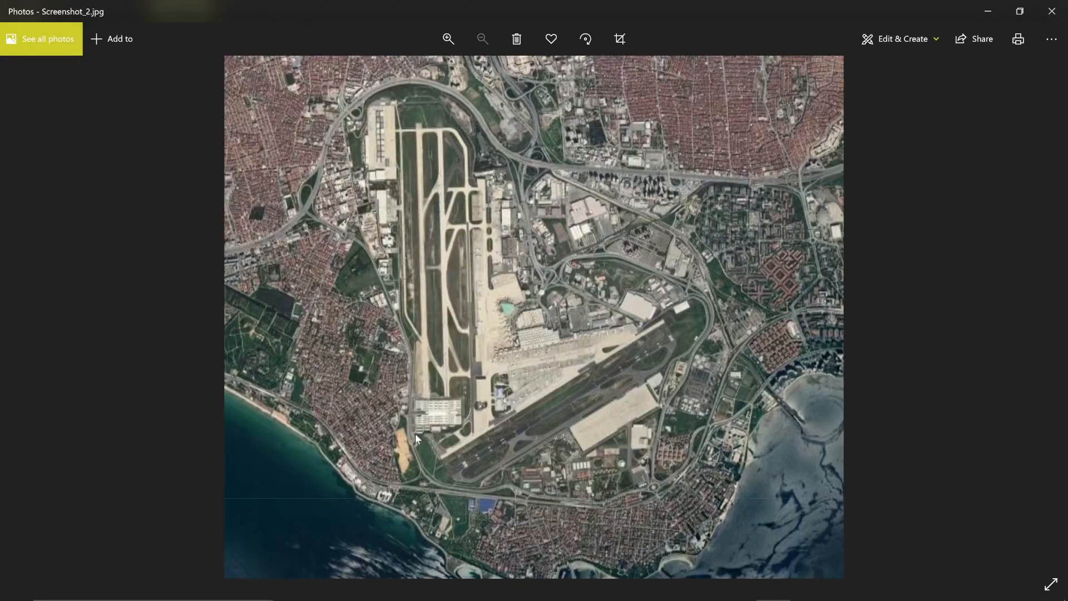
{"action": "key", "text": "Right"}
{"action": "key", "text": "Right"}
{"action": "left_click", "coordinate": [1052, 11]}
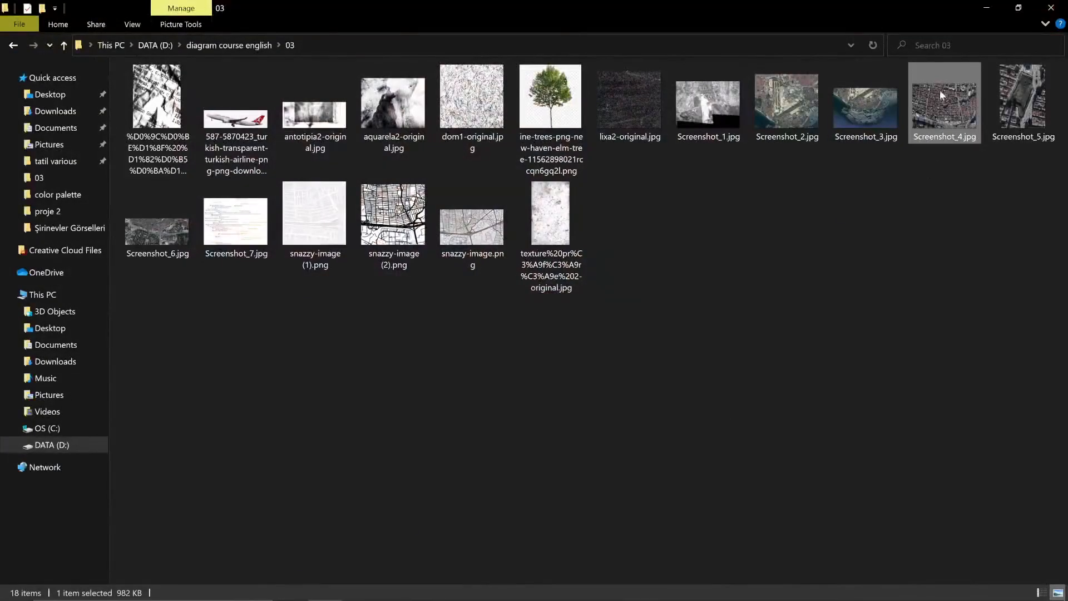
Open Screenshot_4.jpg from the 03 folder as a separate document in Photoshop
{"action": "left_click_drag", "start_coordinate": [946, 98], "coordinate": [470, 46]}
{"action": "key", "text": "alt+Tab"}
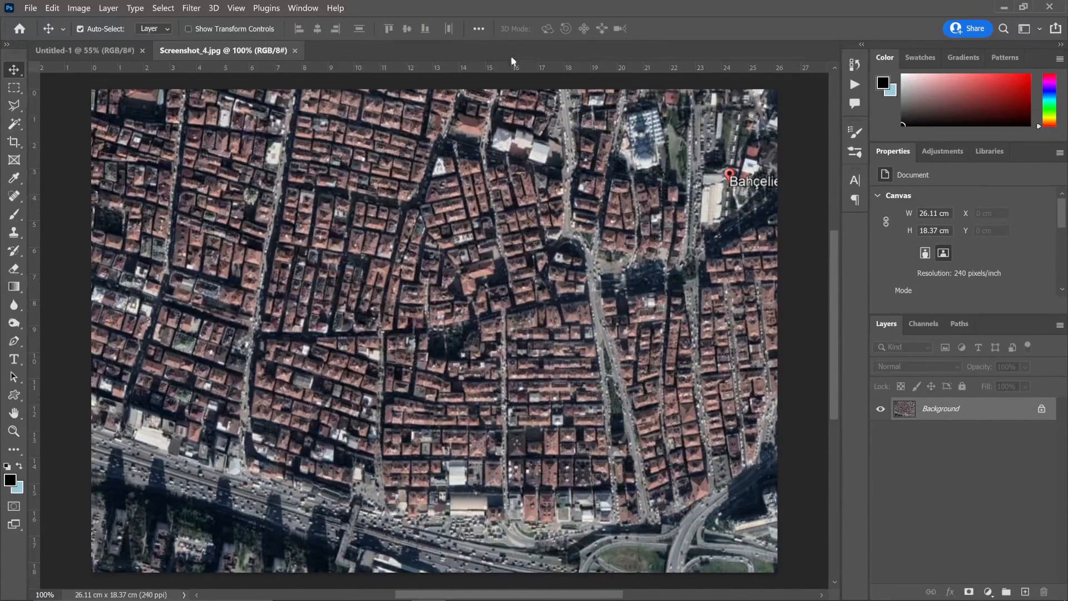
Outline the four-sided block of red-roofed buildings left of the map's centre with a Polygonal Lasso selection along its bordering streets
{"action": "scroll", "coordinate": [503, 277], "scroll_direction": "up", "scroll_amount": 1}
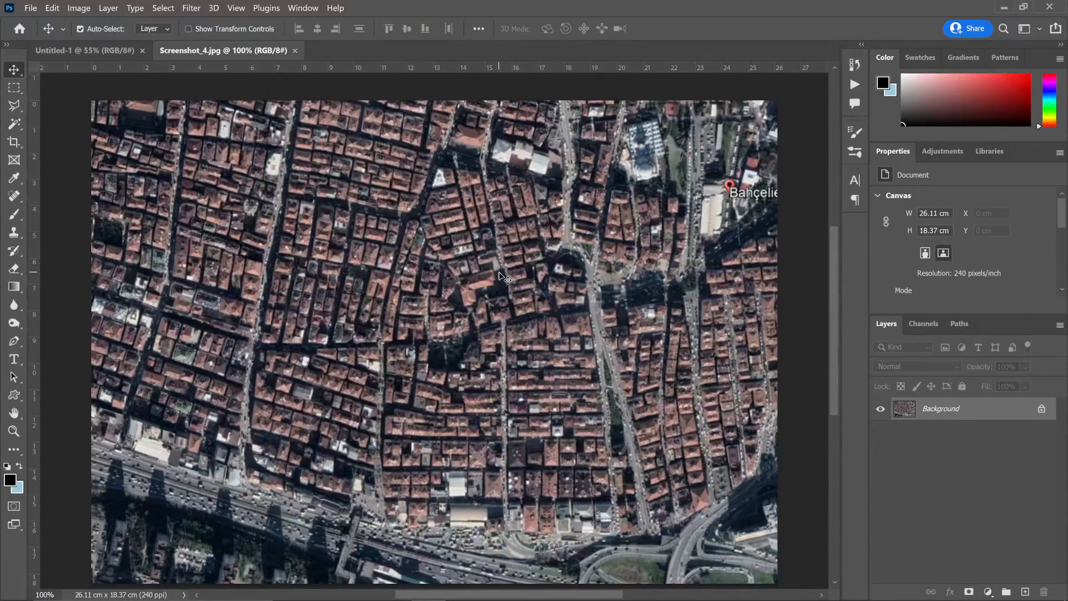
{"action": "scroll", "coordinate": [278, 276], "scroll_direction": "up", "scroll_amount": 3}
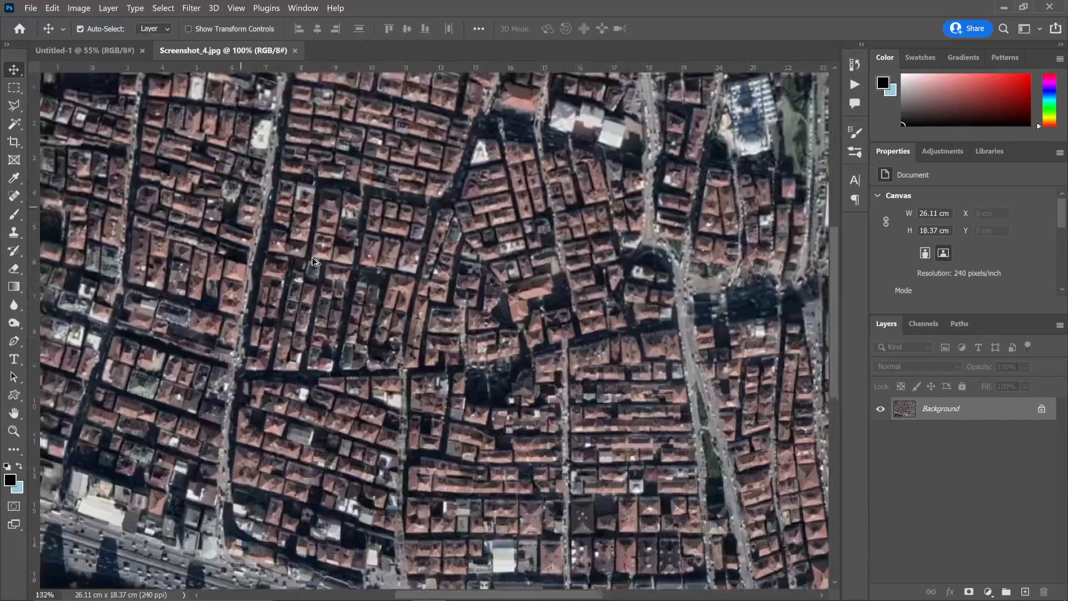
{"action": "scroll", "coordinate": [536, 264], "scroll_direction": "up", "scroll_amount": 1}
{"action": "key", "text": "l"}
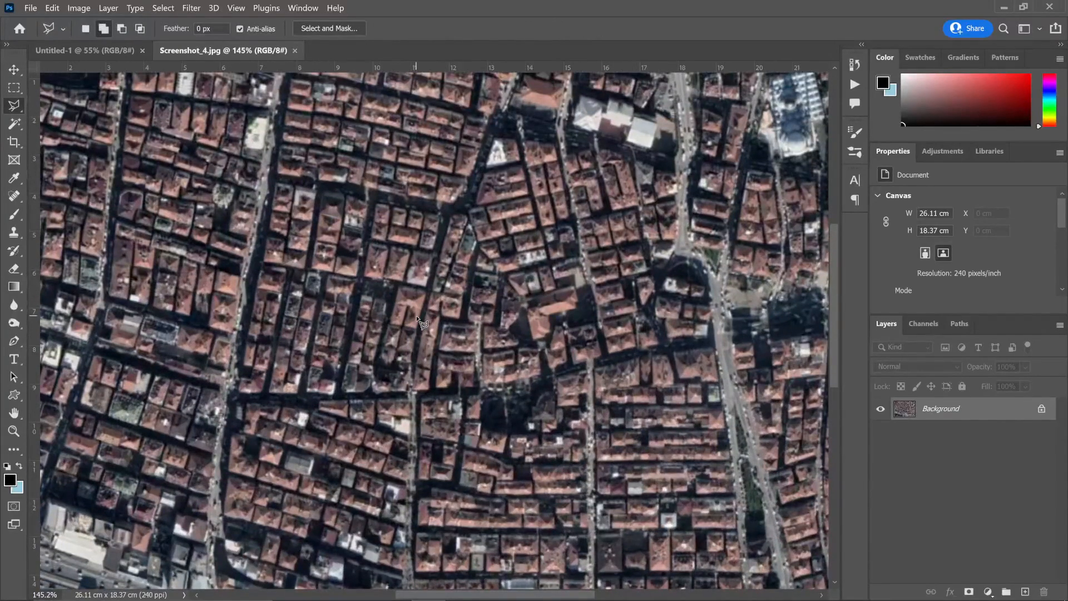
{"action": "scroll", "coordinate": [418, 318], "scroll_direction": "up", "scroll_amount": 1}
{"action": "scroll", "coordinate": [314, 334], "scroll_direction": "up", "scroll_amount": 1}
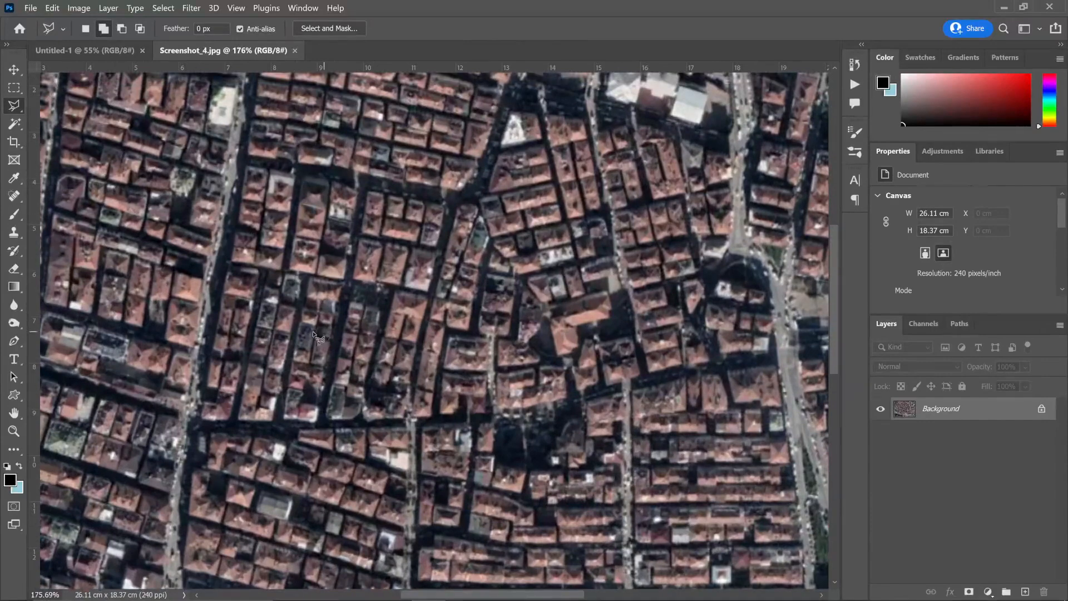
{"action": "scroll", "coordinate": [311, 328], "scroll_direction": "up", "scroll_amount": 5}
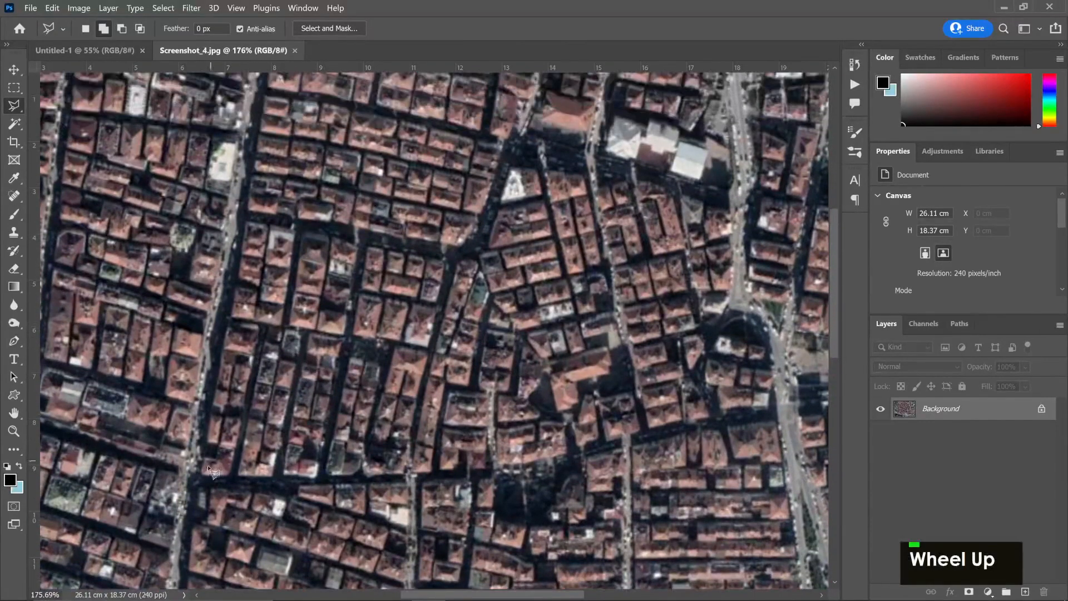
{"action": "left_click", "coordinate": [199, 482]}
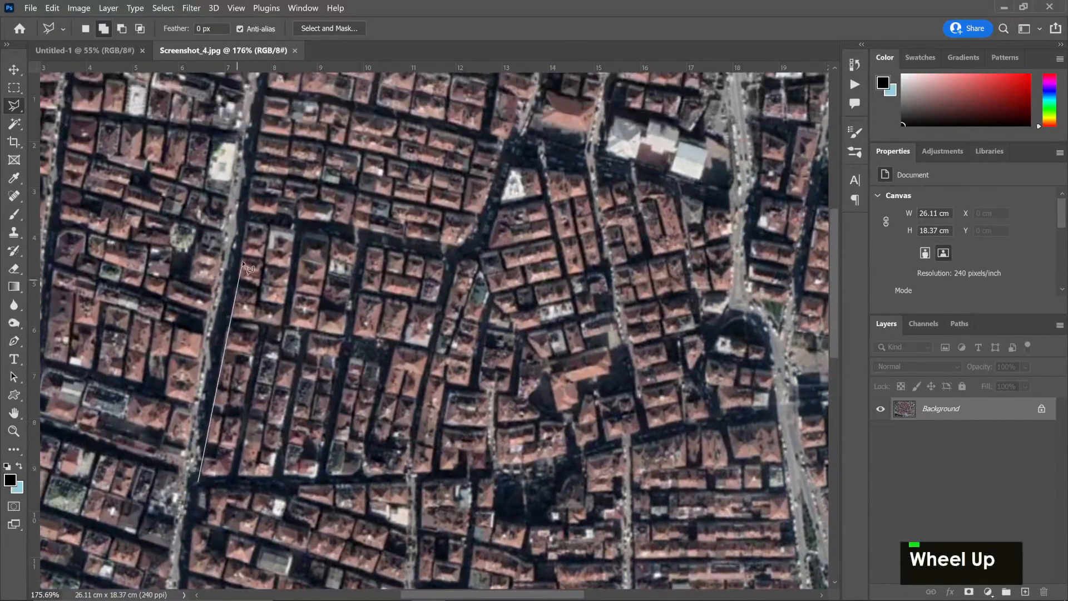
{"action": "left_click", "coordinate": [246, 223]}
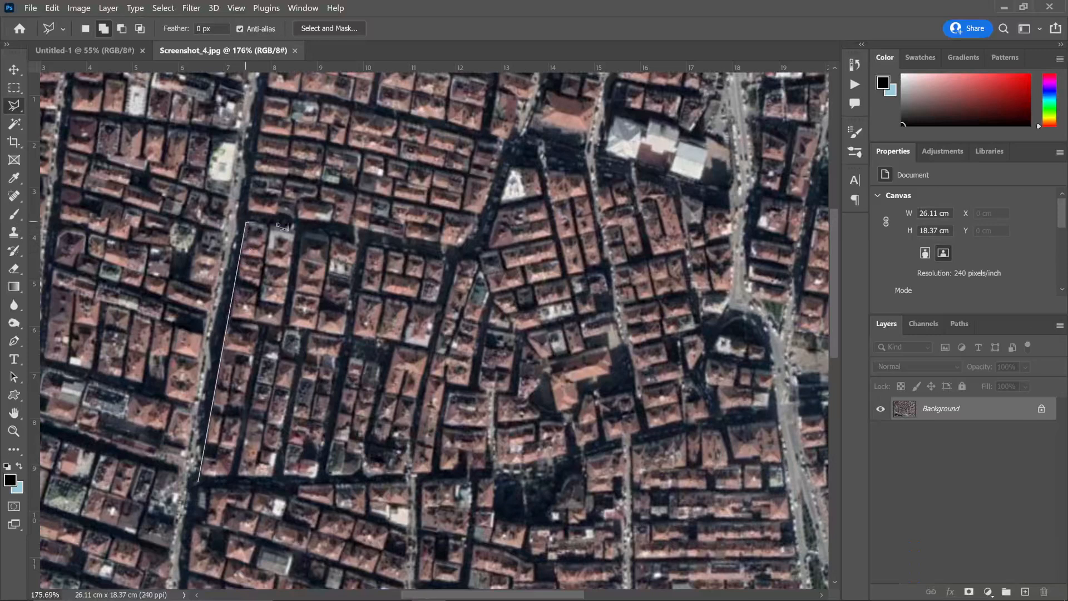
{"action": "left_click", "coordinate": [450, 259]}
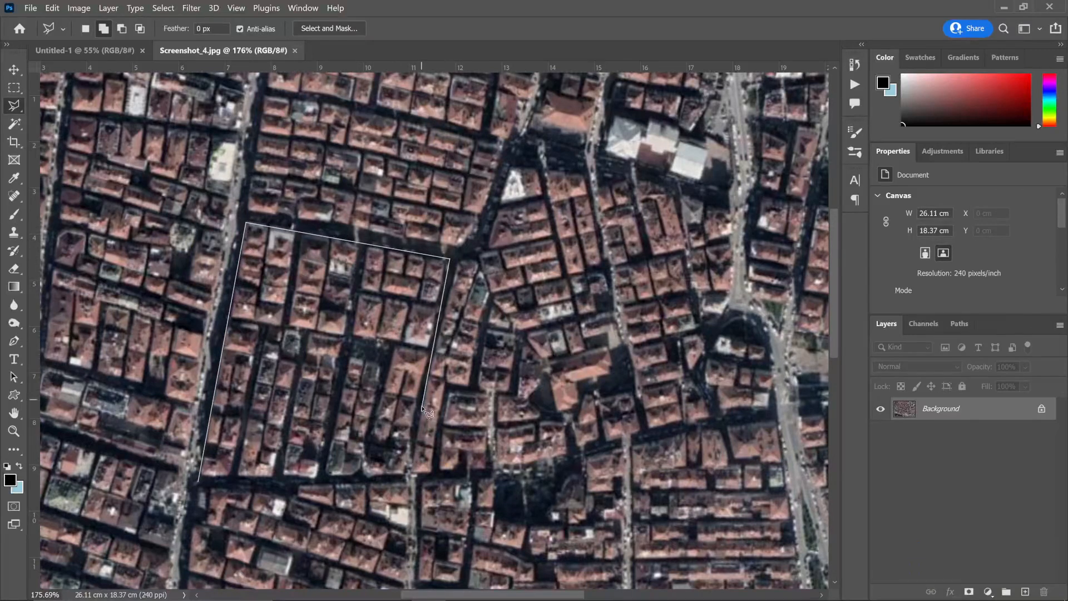
{"action": "left_click", "coordinate": [412, 429]}
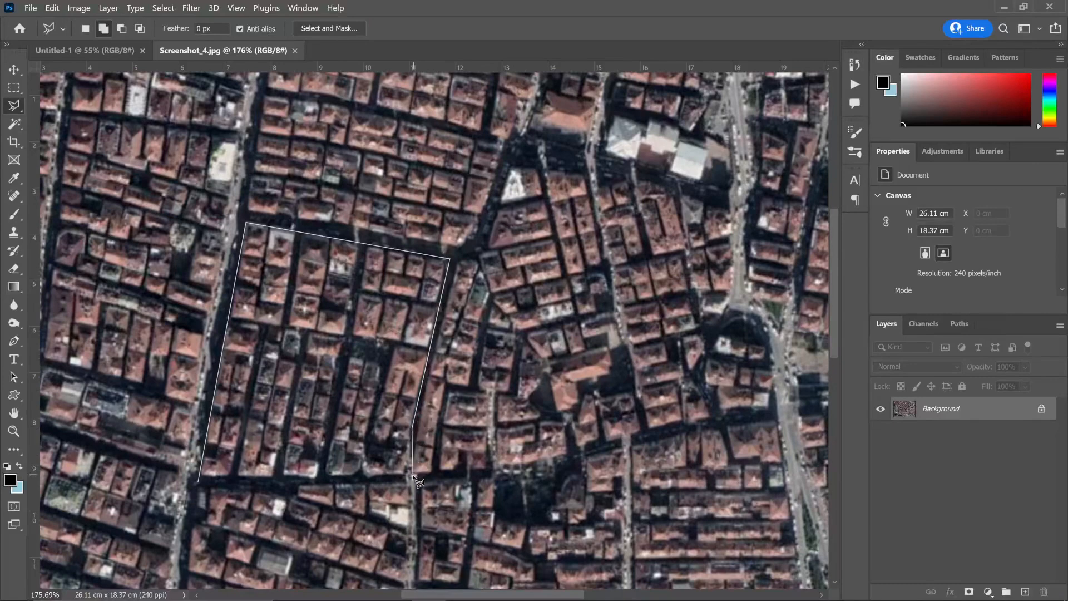
{"action": "left_click", "coordinate": [412, 476]}
{"action": "left_click", "coordinate": [200, 480]}
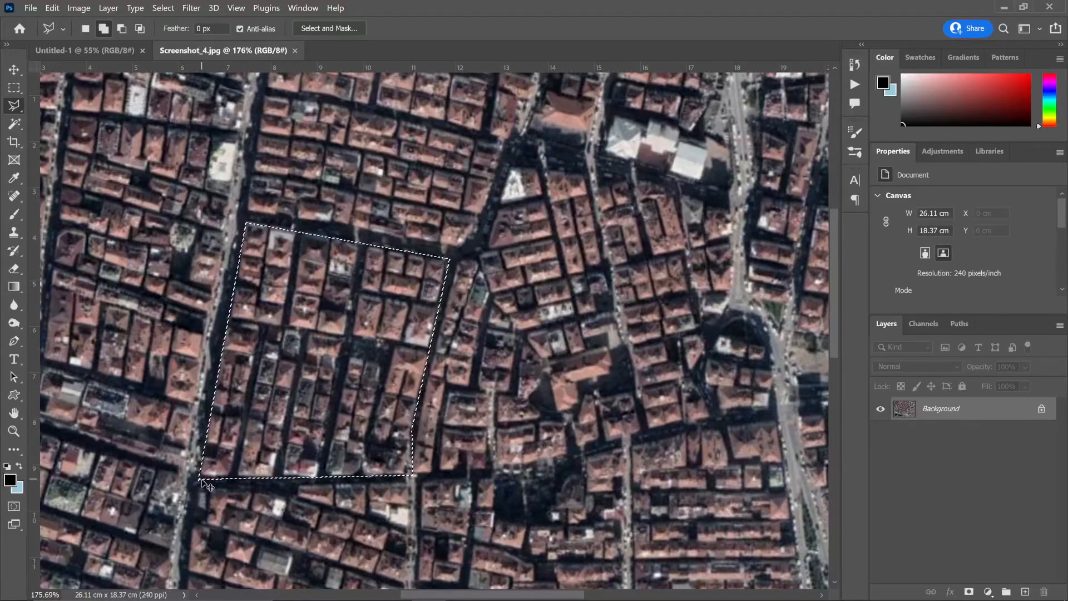
Copy the selected building block into the Untitled-1 document and clear the selection in Screenshot_4.jpg
{"action": "key", "text": "ctrl+c"}
{"action": "left_click", "coordinate": [95, 49]}
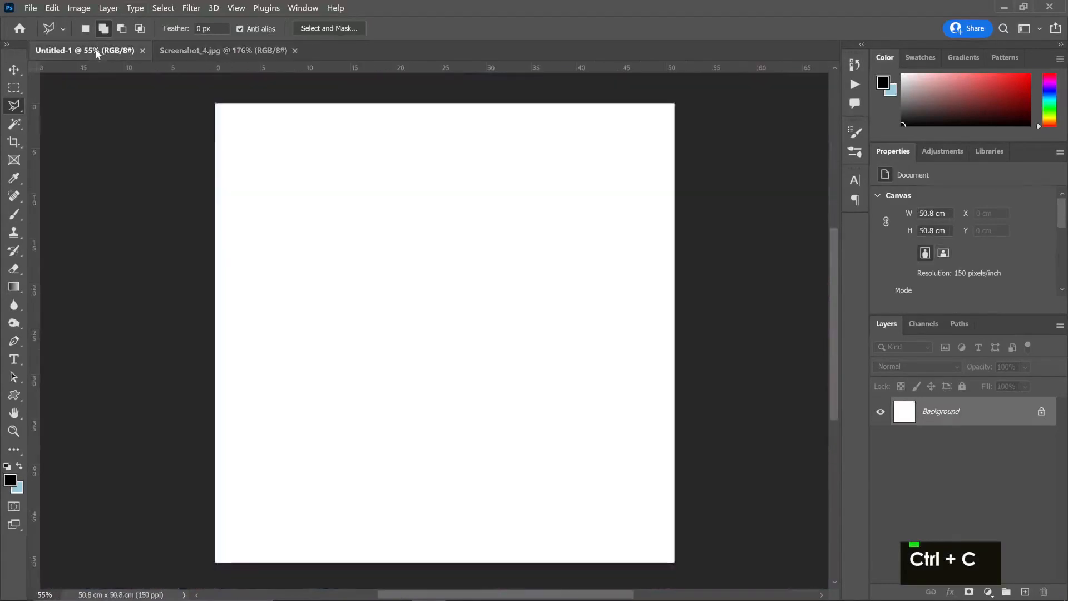
{"action": "key", "text": "ctrl+v"}
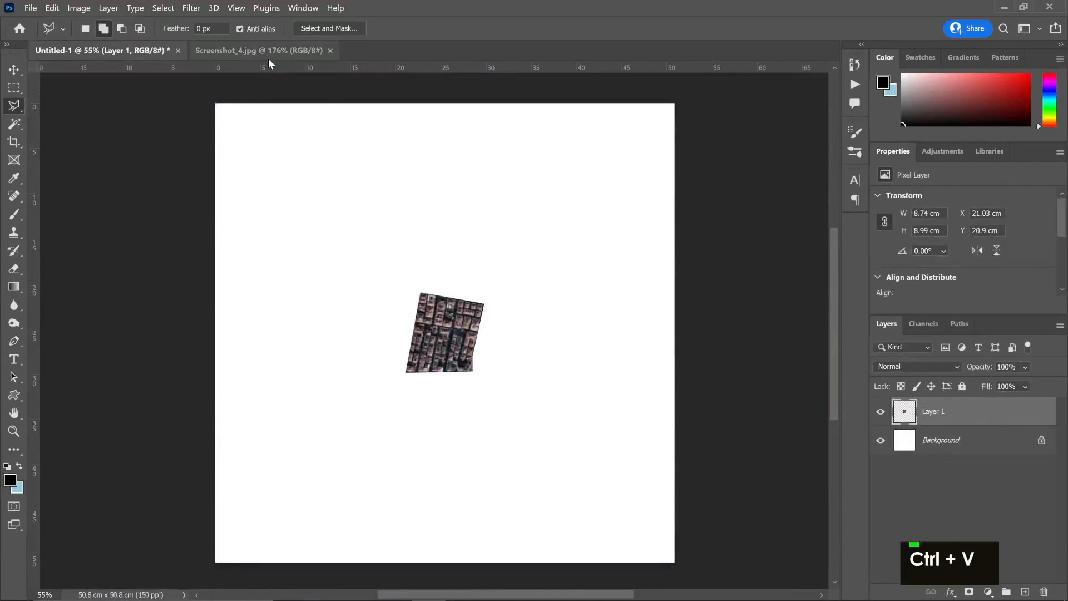
{"action": "left_click", "coordinate": [266, 52]}
{"action": "key", "text": "ctrl+d"}
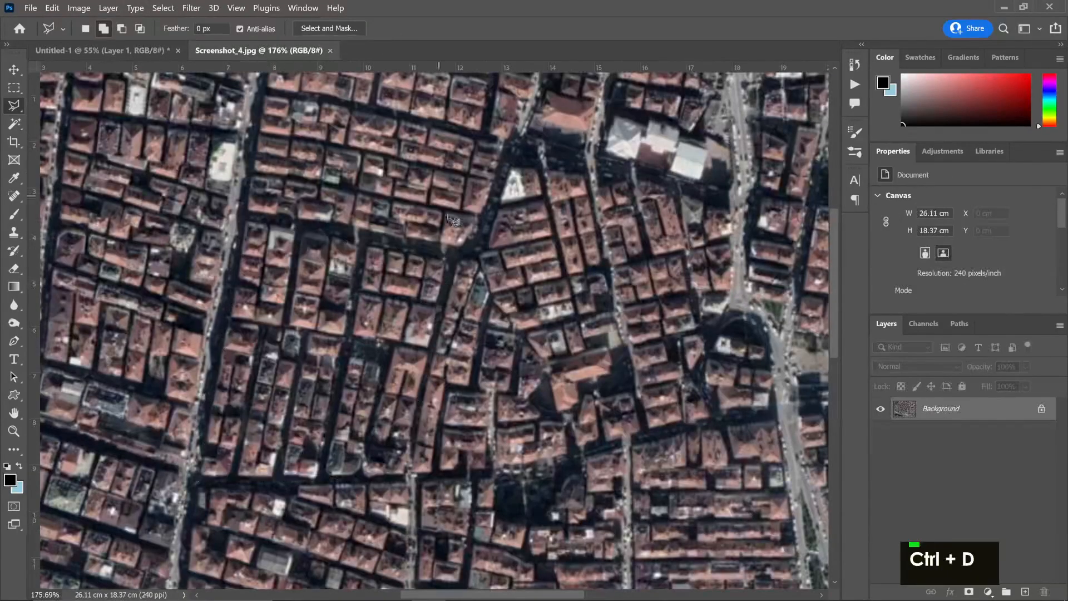
{"action": "scroll", "coordinate": [476, 245], "scroll_direction": "down", "scroll_amount": 2, "text": "alt"}
{"action": "scroll", "coordinate": [485, 249], "scroll_direction": "down", "scroll_amount": 1}
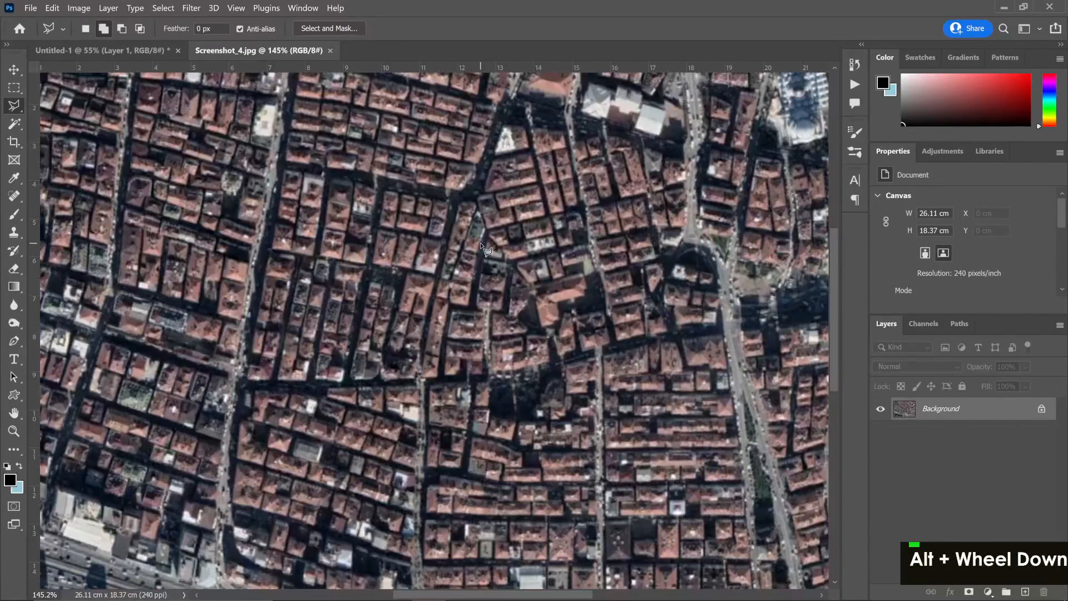
{"action": "scroll", "coordinate": [476, 281], "scroll_direction": "down", "scroll_amount": 2, "text": "alt"}
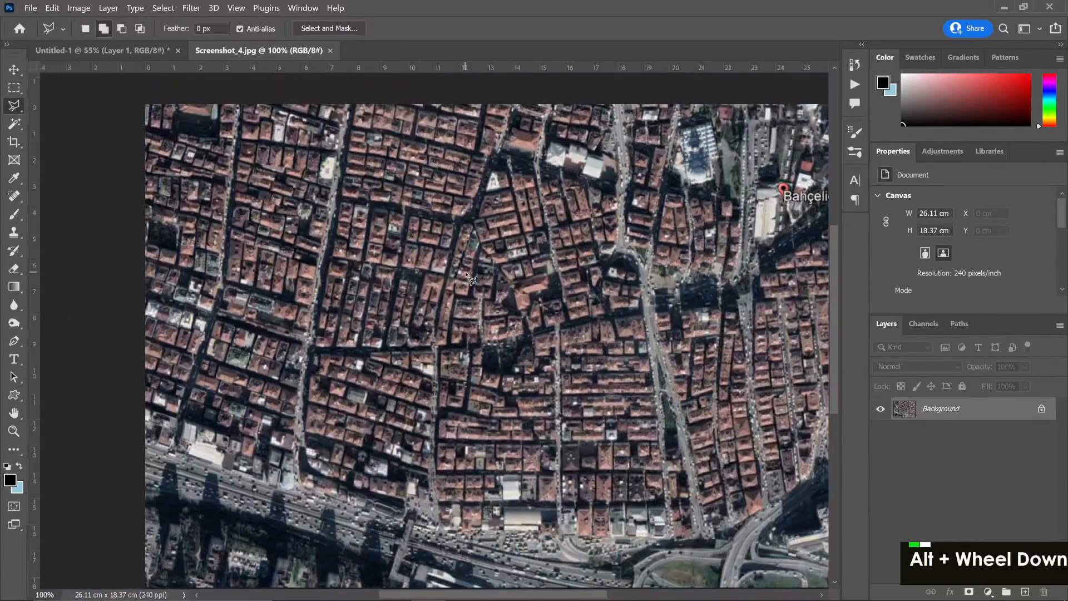
{"action": "scroll", "coordinate": [479, 294], "scroll_direction": "up", "scroll_amount": 1}
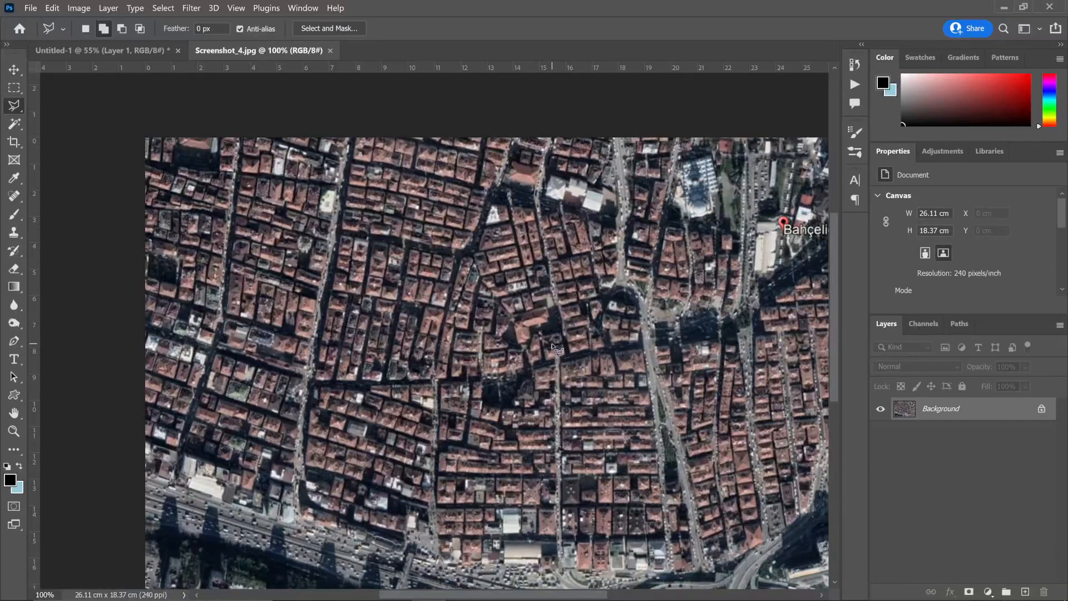
{"action": "scroll", "coordinate": [557, 349], "scroll_direction": "down", "scroll_amount": 1}
{"action": "scroll", "coordinate": [557, 350], "scroll_direction": "down", "scroll_amount": 1, "text": "alt"}
{"action": "scroll", "coordinate": [553, 390], "scroll_direction": "down", "scroll_amount": 1}
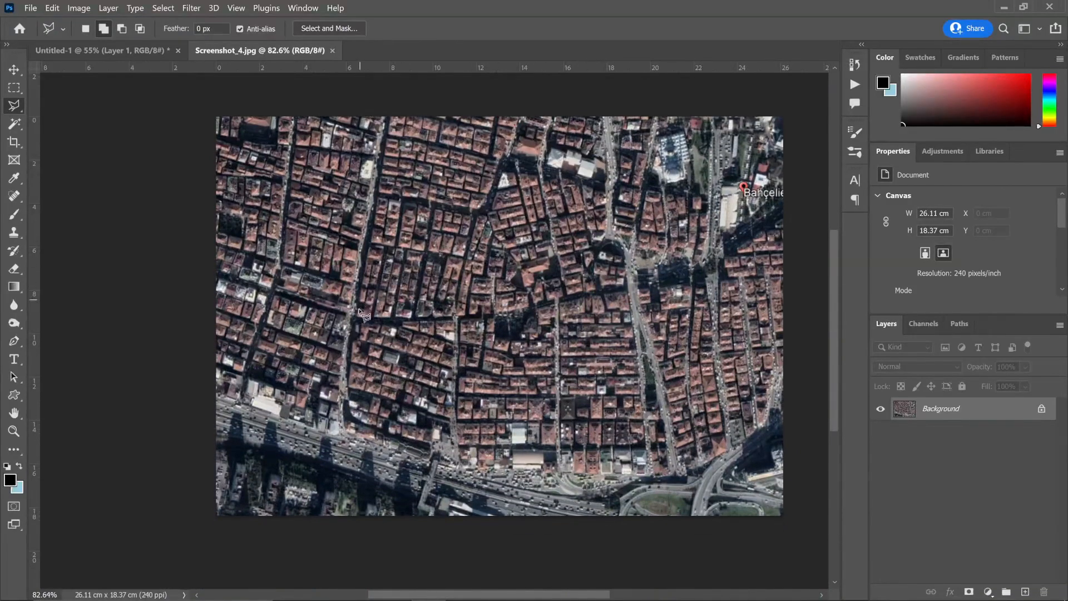
Open the black-and-white street map snazzy-image (2).png from the 03 folder as a separate document in Photoshop
{"action": "key", "text": "alt+Tab"}
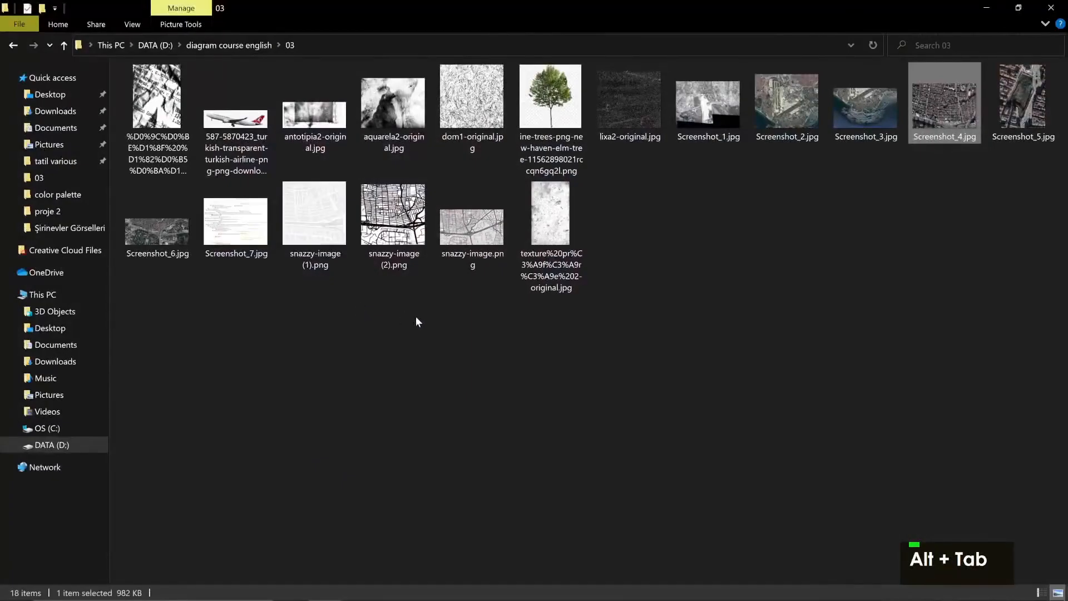
{"action": "left_click_drag", "start_coordinate": [404, 223], "coordinate": [401, 51]}
{"action": "key", "text": "alt+Tab"}
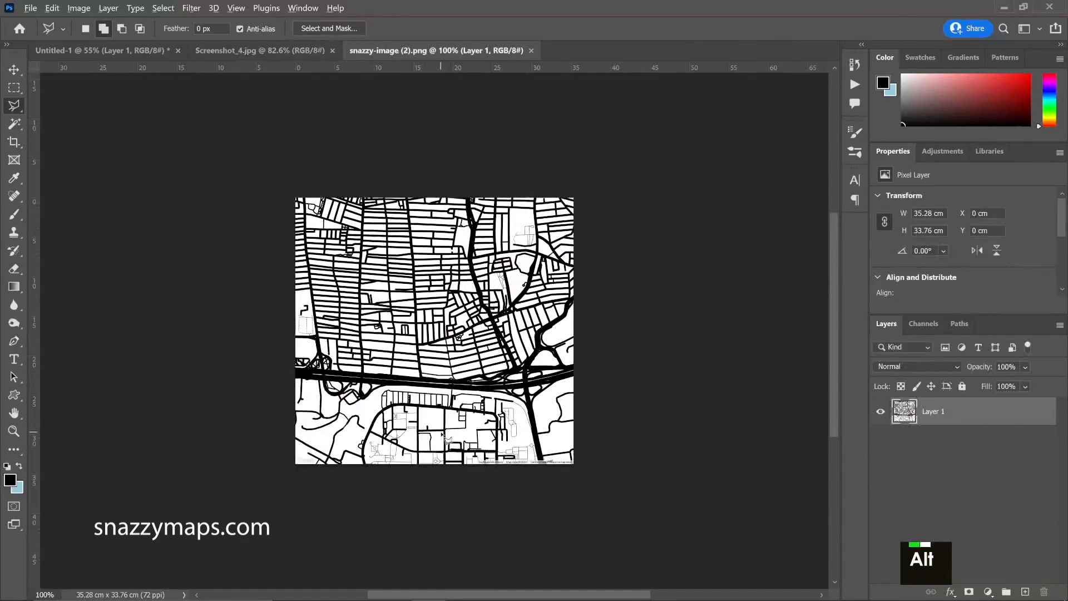
Select the connected black road network with the Magic Wand and copy it into the Untitled-1 document
{"action": "scroll", "coordinate": [448, 437], "scroll_direction": "up", "scroll_amount": 3}
{"action": "scroll", "coordinate": [453, 436], "scroll_direction": "up", "scroll_amount": 1}
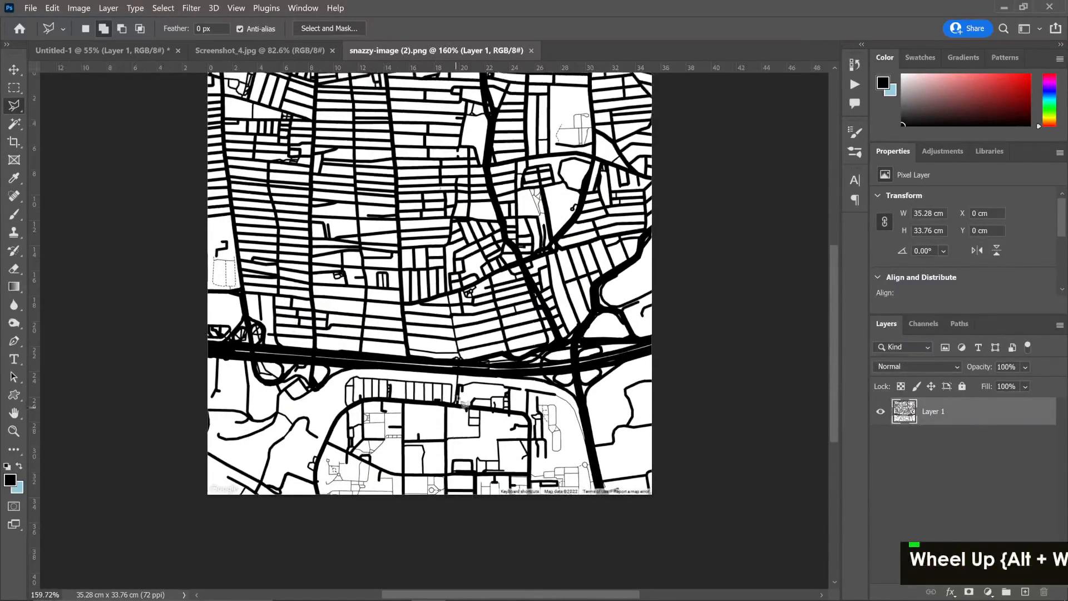
{"action": "scroll", "coordinate": [463, 404], "scroll_direction": "up", "scroll_amount": 3}
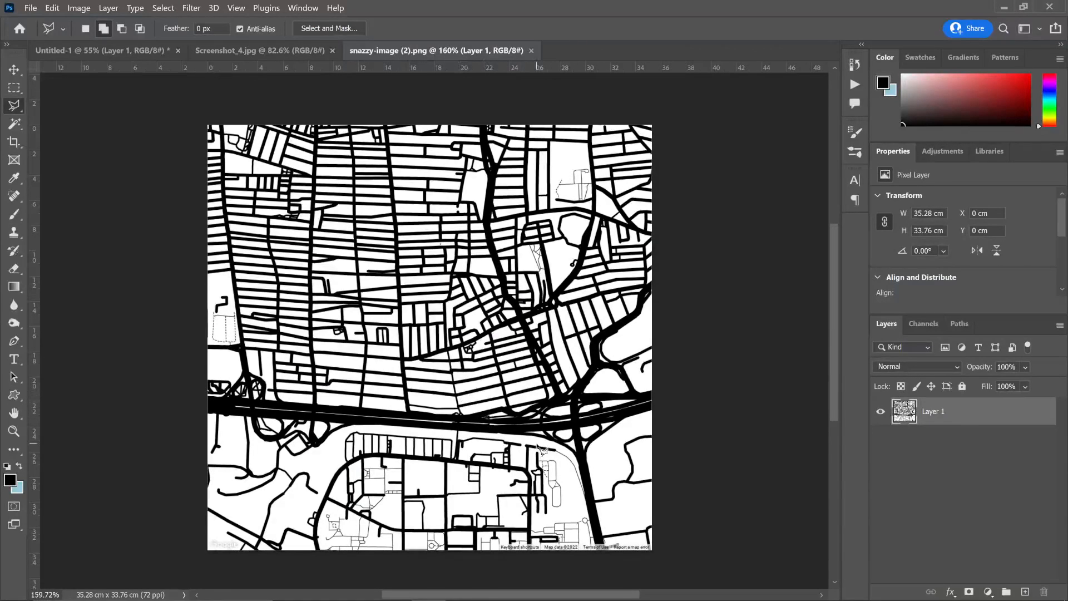
{"action": "key", "text": "w"}
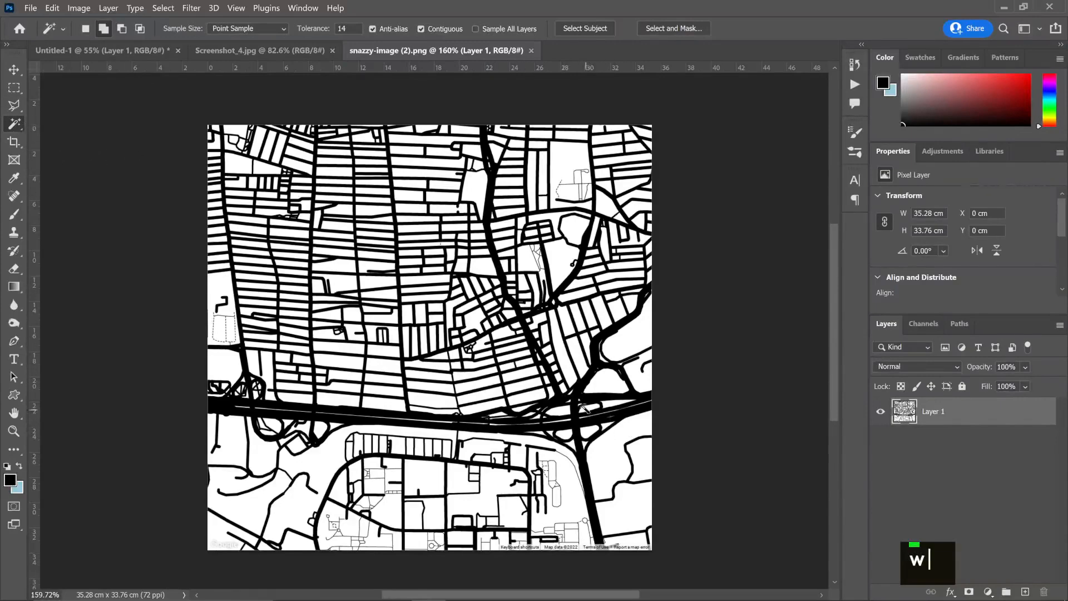
{"action": "left_click", "coordinate": [574, 392]}
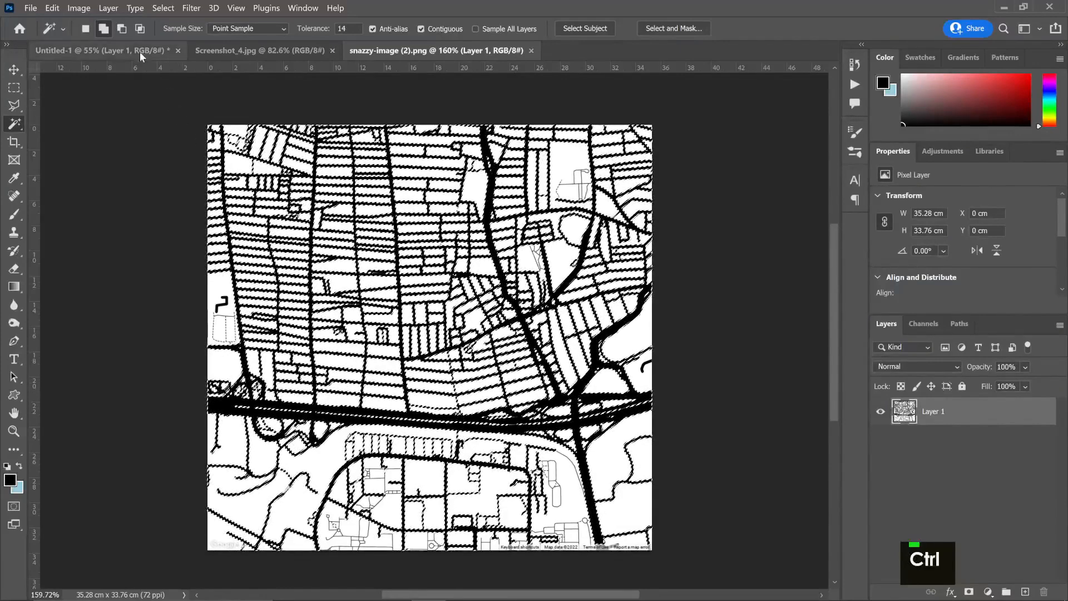
{"action": "left_click", "coordinate": [139, 52]}
{"action": "key", "text": "ctrl+v"}
Scale the pasted road network to about 215%, move it to the canvas's lower middle, and place its layer beneath the satellite block
{"action": "key", "text": "ctrl+t"}
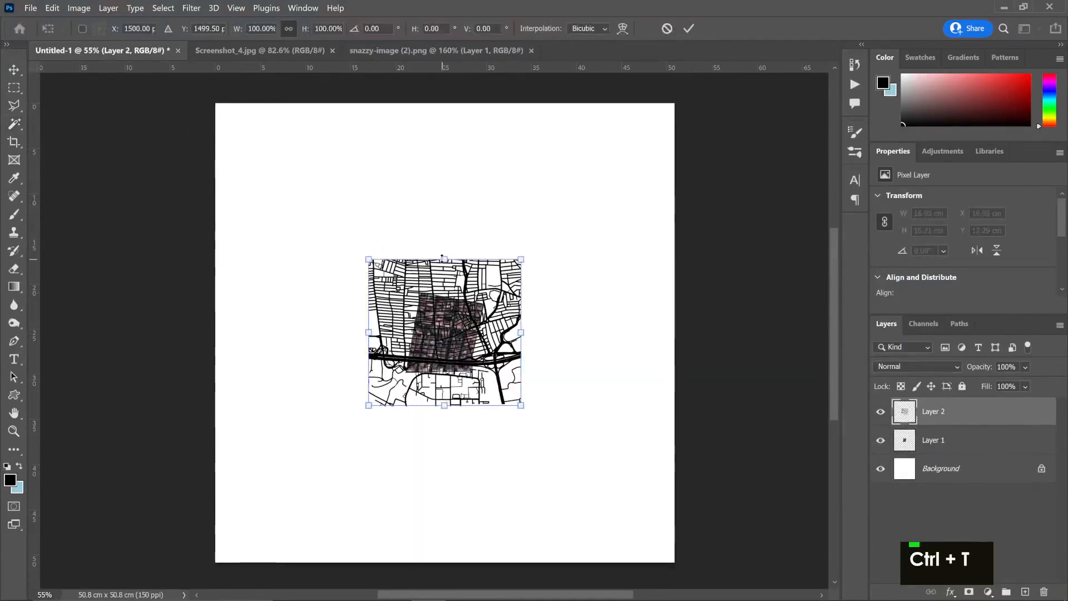
{"action": "left_click_drag", "start_coordinate": [444, 256], "coordinate": [438, 89]}
{"action": "left_click_drag", "start_coordinate": [487, 216], "coordinate": [499, 339]}
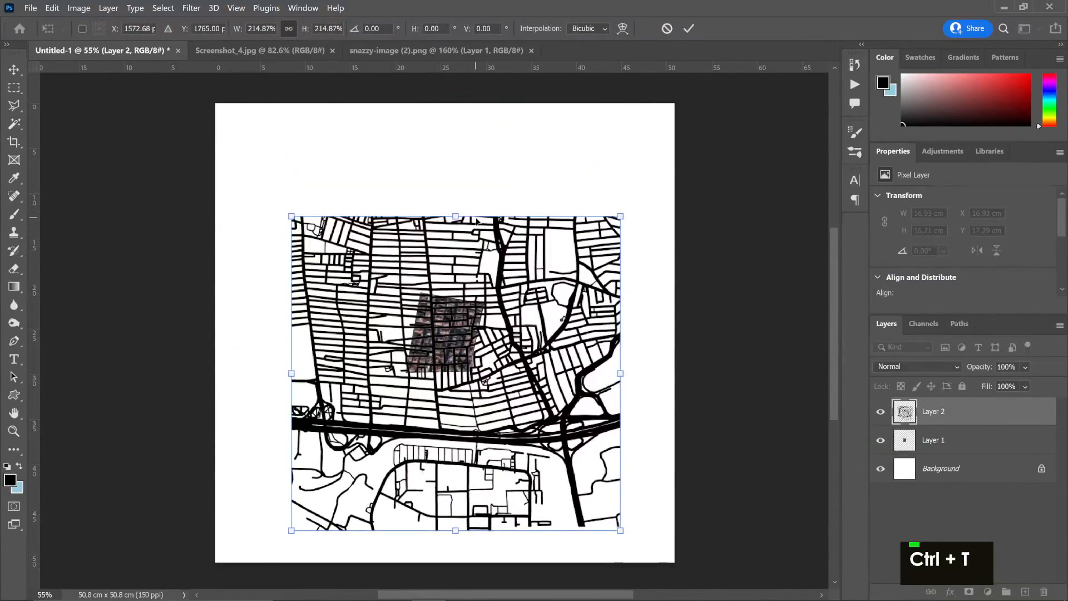
{"action": "key", "text": "Return"}
{"action": "left_click_drag", "start_coordinate": [933, 419], "coordinate": [933, 448]}
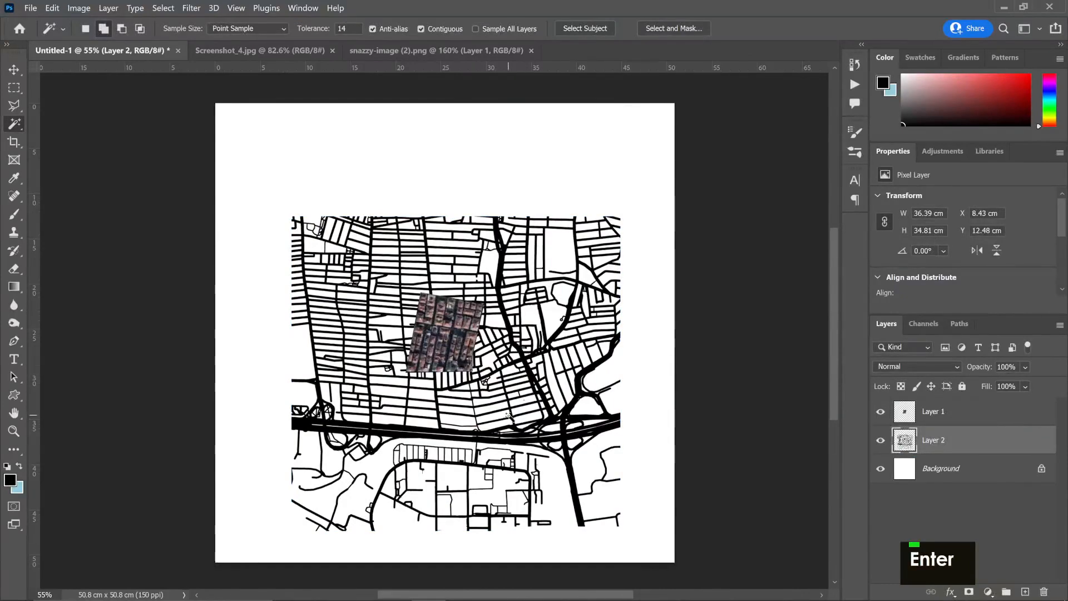
Close the snazzy-image (2).png document and return to the Untitled-1 canvas
{"action": "scroll", "coordinate": [464, 399], "scroll_direction": "down", "scroll_amount": 1, "text": "alt"}
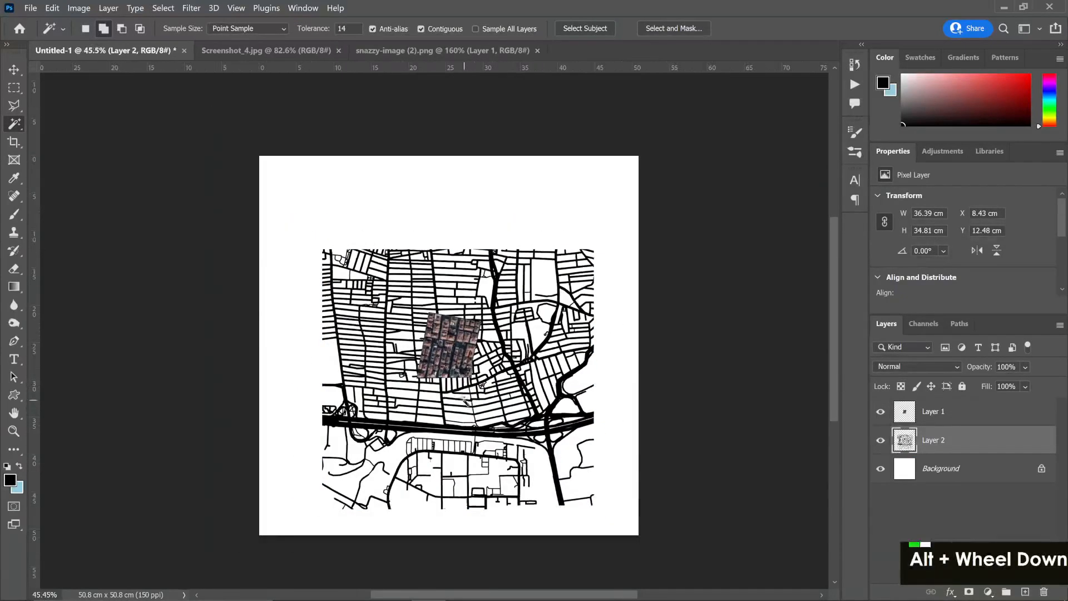
{"action": "left_click", "coordinate": [446, 51]}
{"action": "left_click", "coordinate": [537, 50]}
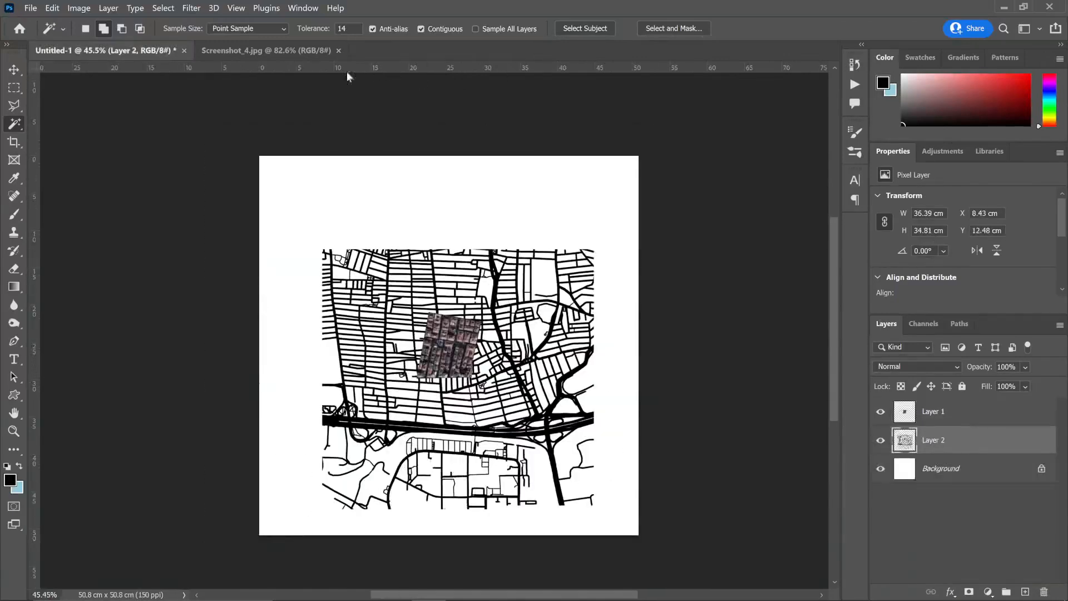
{"action": "left_click", "coordinate": [277, 52]}
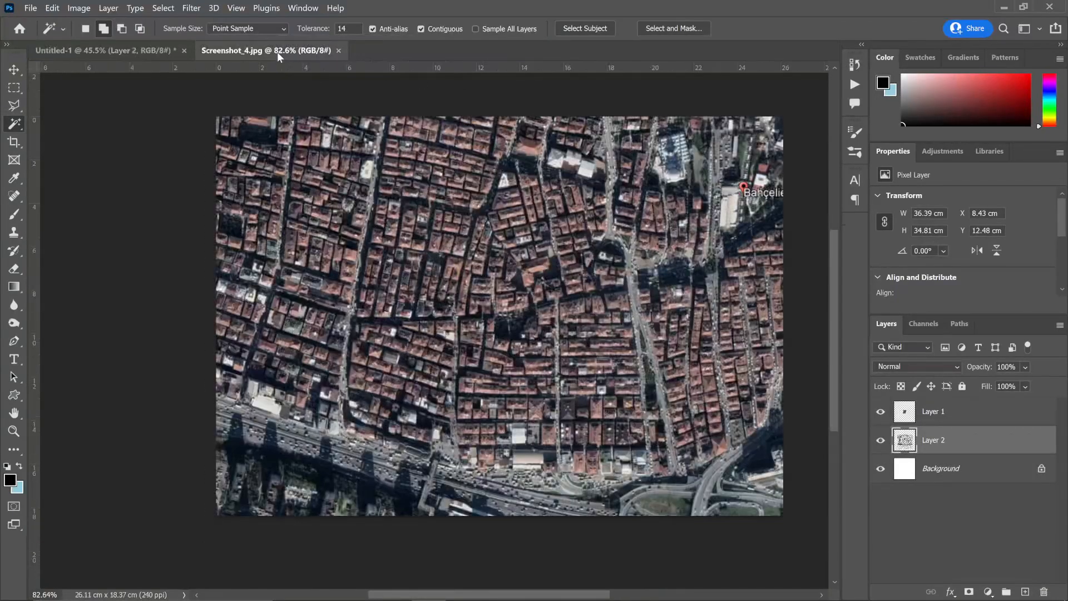
{"action": "left_click", "coordinate": [147, 49]}
Open the satellite image Screenshot_5.jpg from the 03 folder as a separate document in Photoshop
{"action": "key", "text": "alt+Tab"}
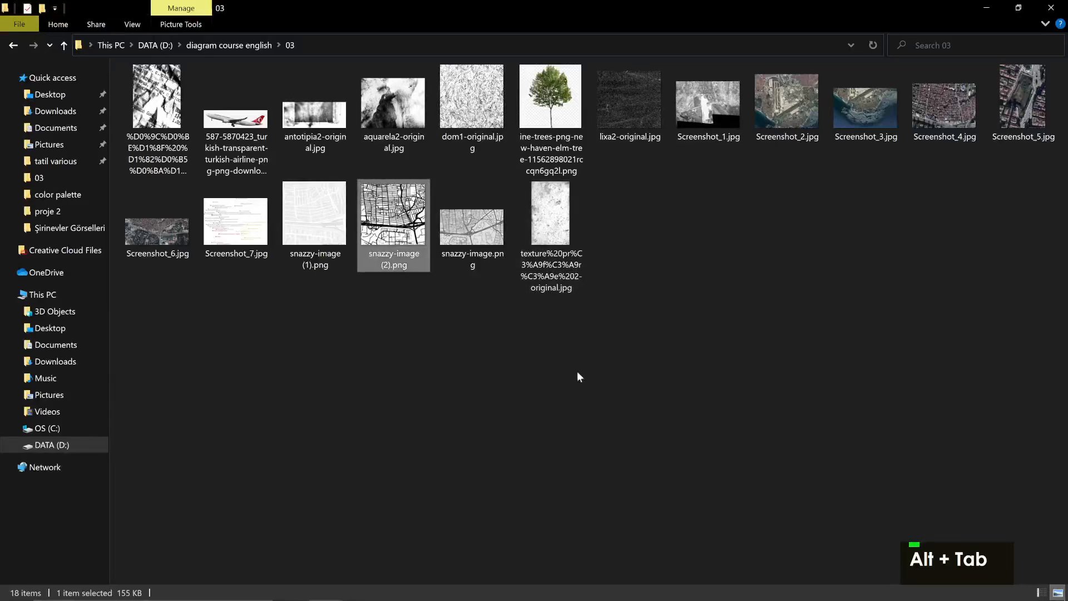
{"action": "left_click", "coordinate": [787, 106]}
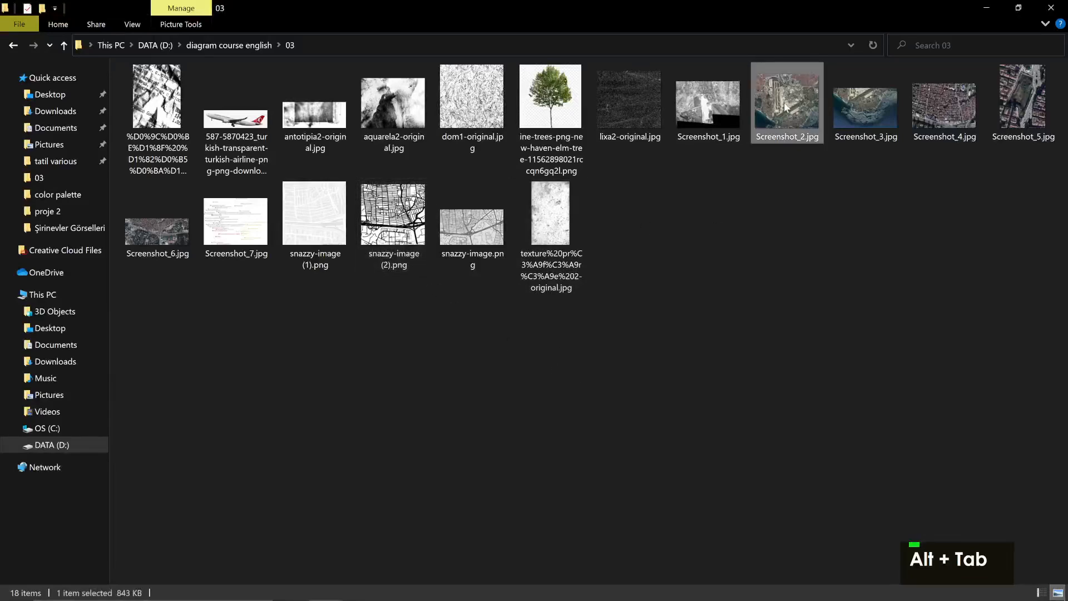
{"action": "left_click_drag", "start_coordinate": [1023, 100], "coordinate": [419, 48]}
{"action": "key", "text": "alt+Tab"}
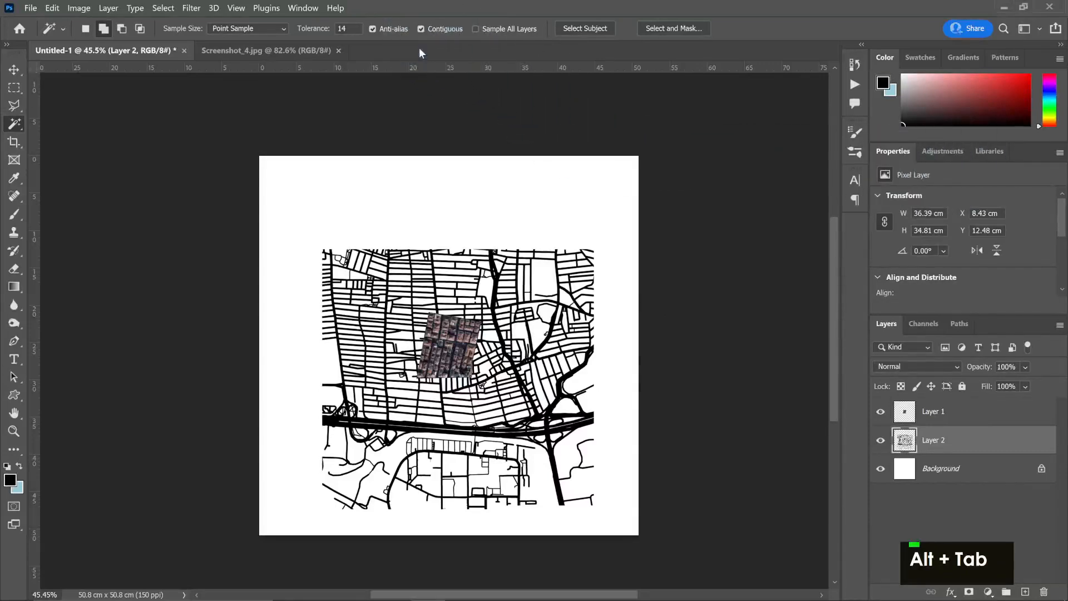
Outline the dark green vacant plot in Screenshot_5.jpg with a closed Polygonal Lasso selection along its boundary
{"action": "key", "text": "l"}
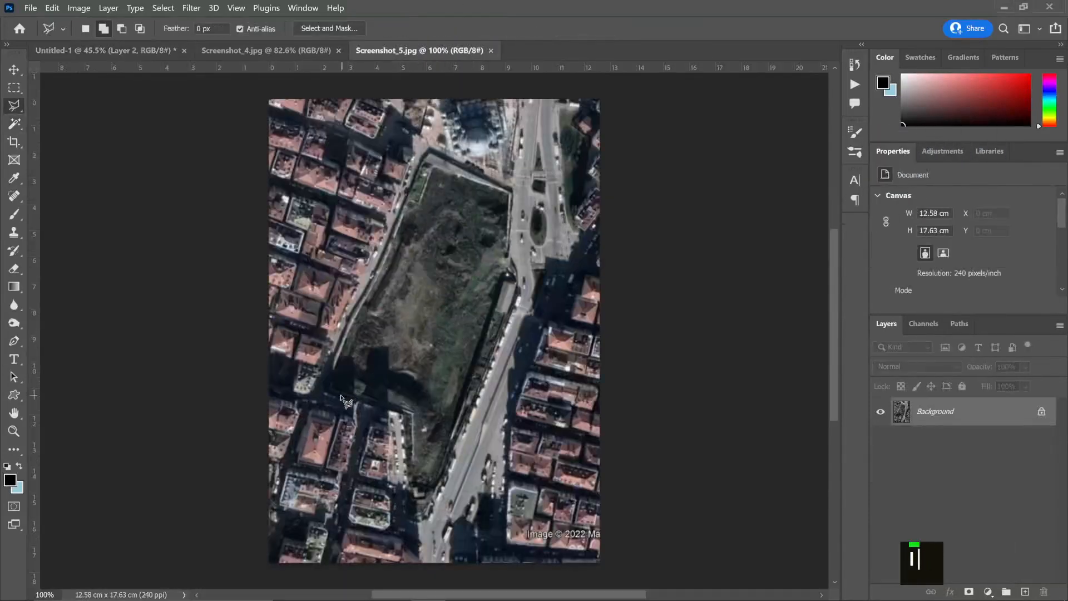
{"action": "left_click", "coordinate": [320, 393]}
{"action": "left_click", "coordinate": [429, 151]}
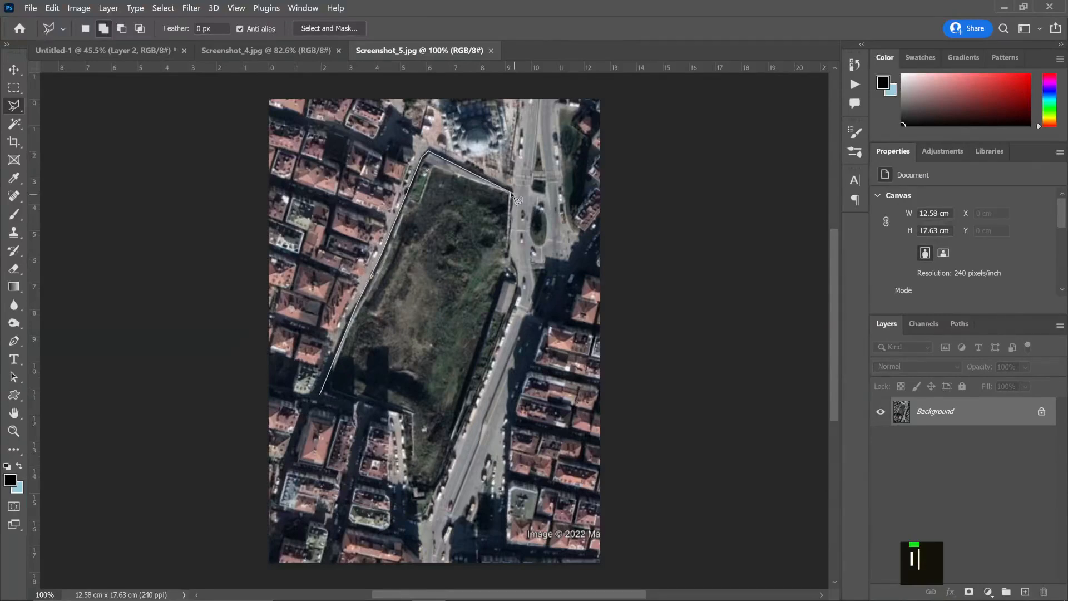
{"action": "left_click", "coordinate": [511, 190]}
{"action": "left_click", "coordinate": [521, 287]}
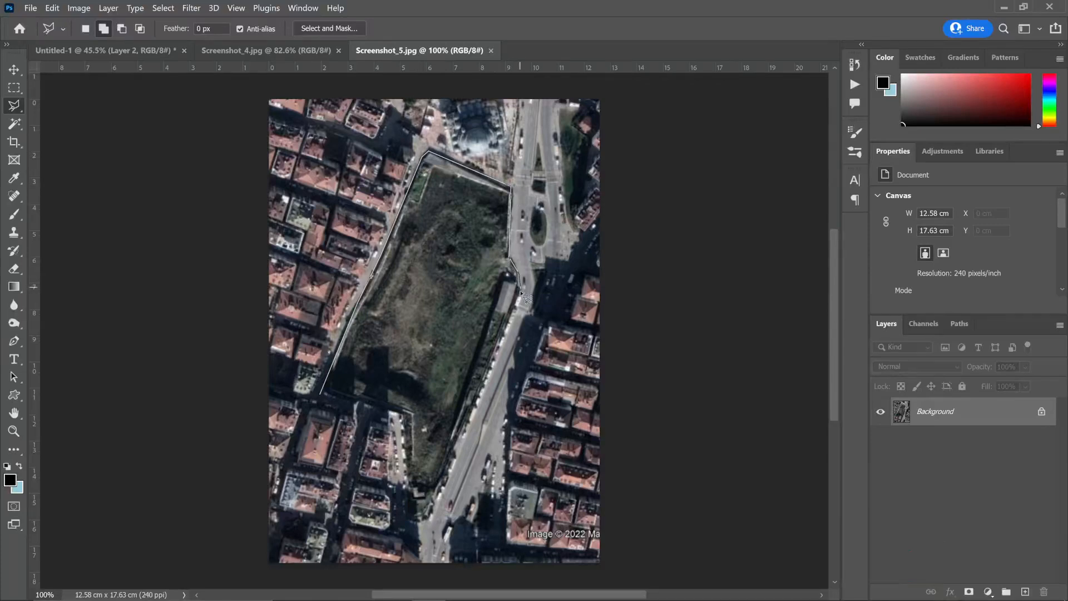
{"action": "left_click", "coordinate": [426, 520]}
{"action": "left_click", "coordinate": [409, 522]}
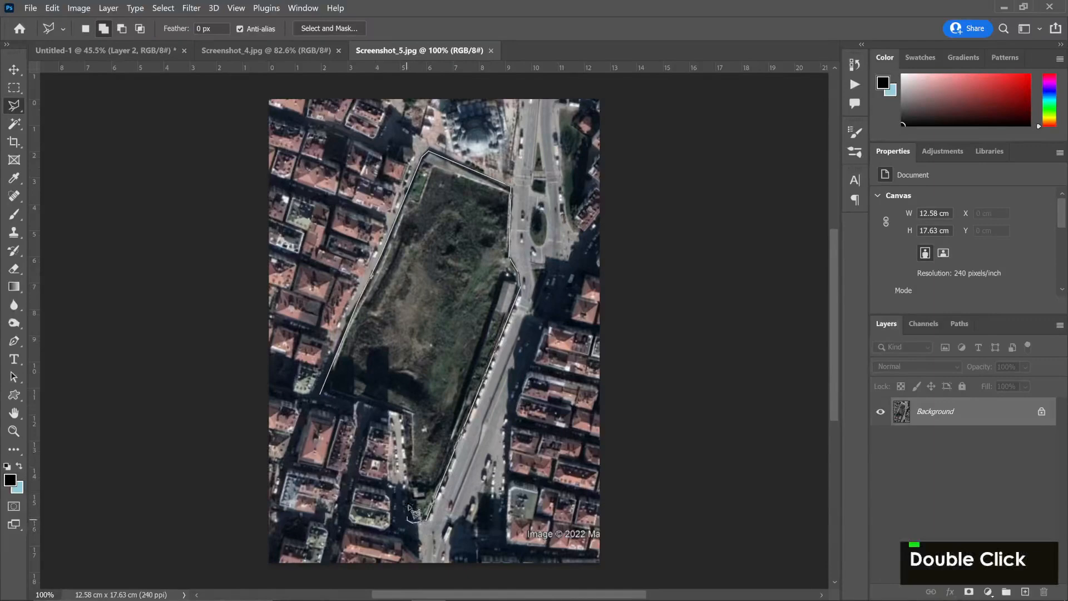
{"action": "left_click", "coordinate": [401, 414]}
{"action": "left_click", "coordinate": [356, 402]}
{"action": "left_click", "coordinate": [322, 395]}
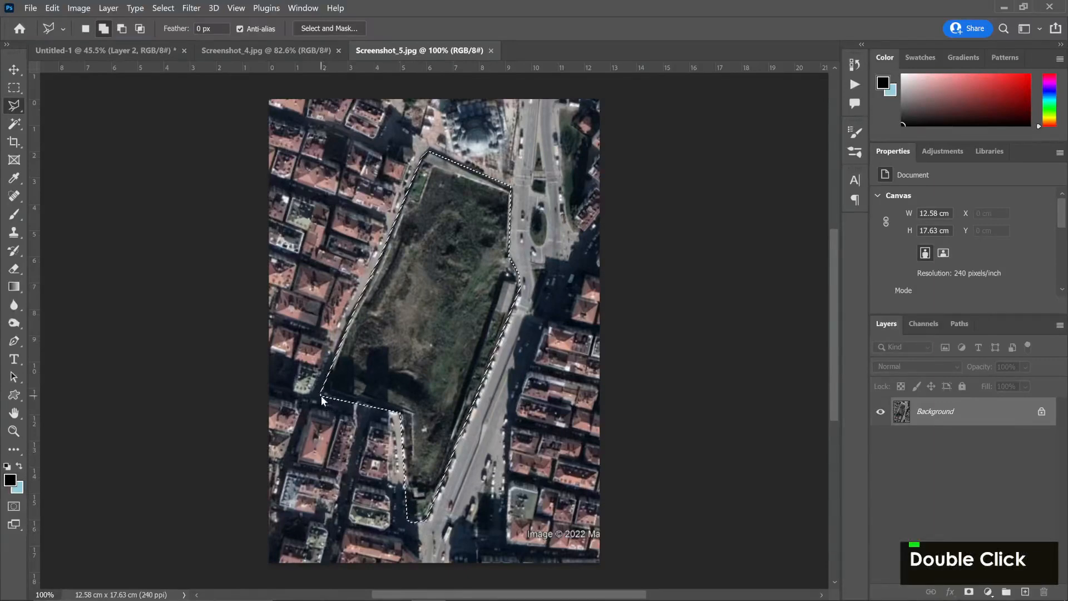
Copy the selected plot into Untitled-1, put its layer on top, and move it up over the road map's upper edge
{"action": "key", "text": "ctrl+c"}
{"action": "left_click", "coordinate": [167, 49]}
{"action": "key", "text": "ctrl+v"}
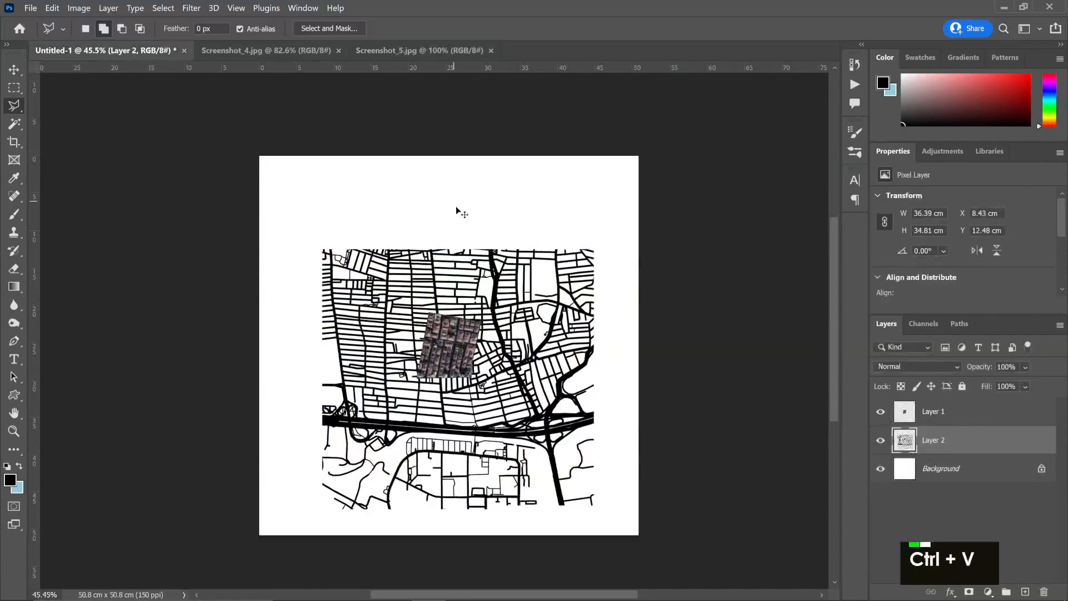
{"action": "left_click_drag", "start_coordinate": [960, 434], "coordinate": [939, 408]}
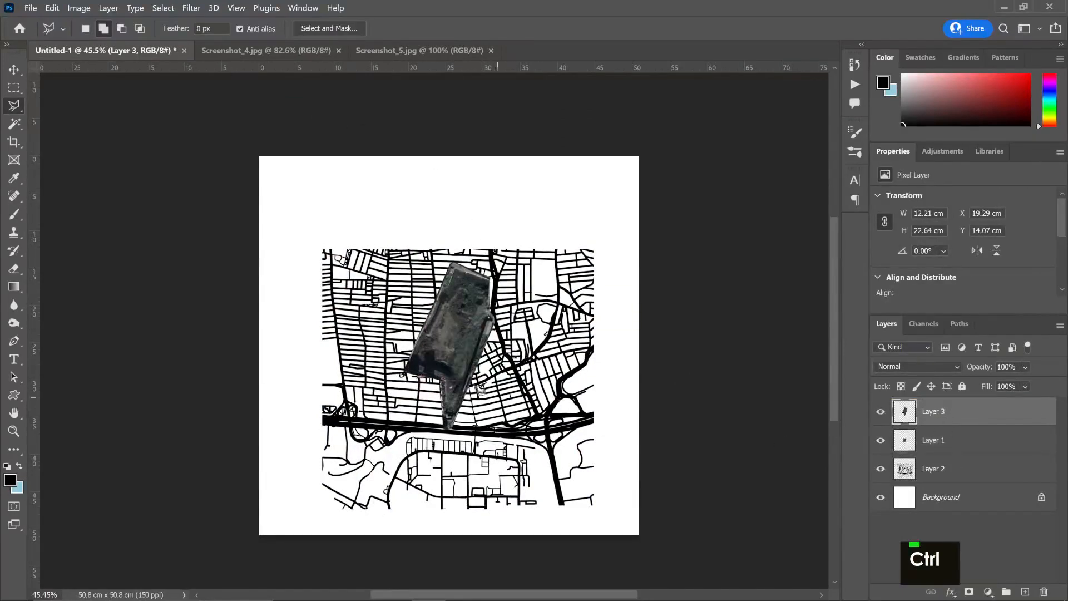
{"action": "left_click_drag", "start_coordinate": [464, 346], "coordinate": [434, 166]}
Distort the green plot with Free Transform by pulling its corners inward and skewing it into a perspective shape above the building block
{"action": "scroll", "coordinate": [519, 425], "scroll_direction": "up", "scroll_amount": 6}
{"action": "scroll", "coordinate": [478, 231], "scroll_direction": "up", "scroll_amount": 2}
{"action": "scroll", "coordinate": [437, 195], "scroll_direction": "up", "scroll_amount": 2}
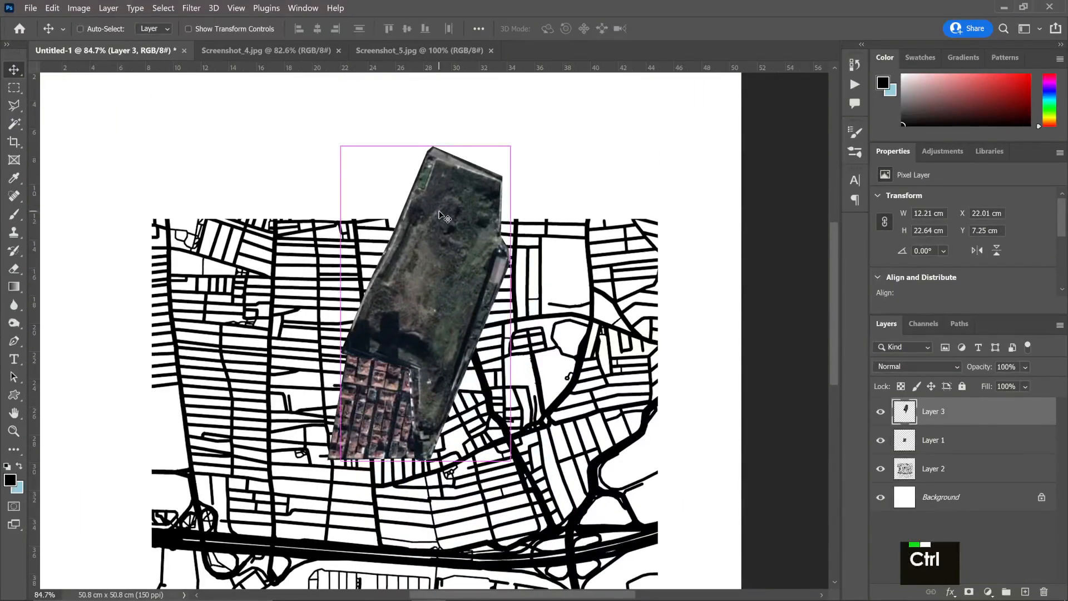
{"action": "key", "text": "ctrl+t"}
{"action": "left_click_drag", "start_coordinate": [508, 141], "coordinate": [494, 175]}
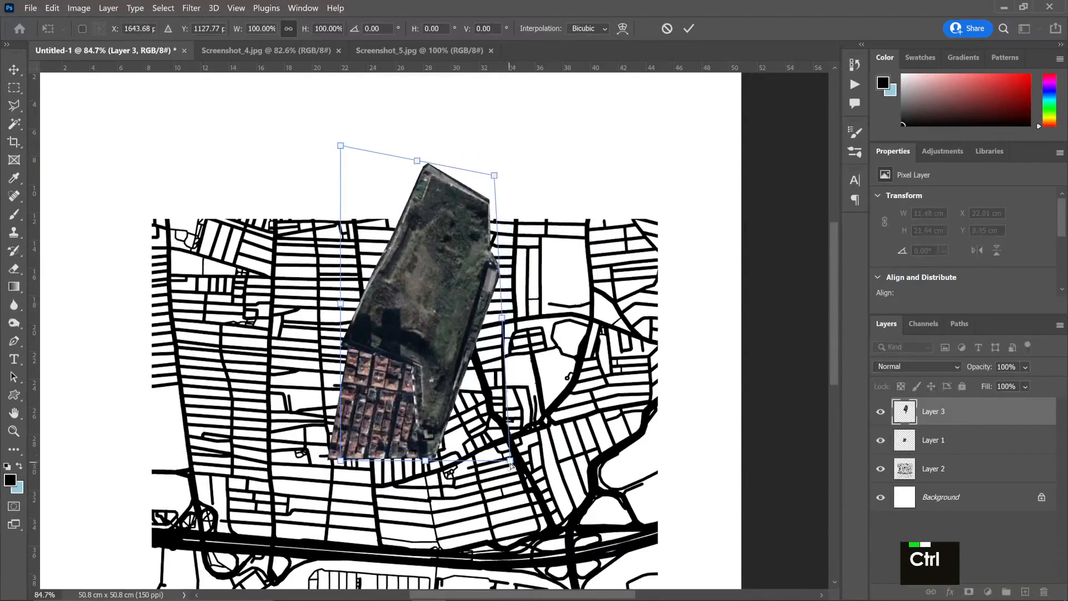
{"action": "left_click_drag", "start_coordinate": [510, 464], "coordinate": [548, 433]}
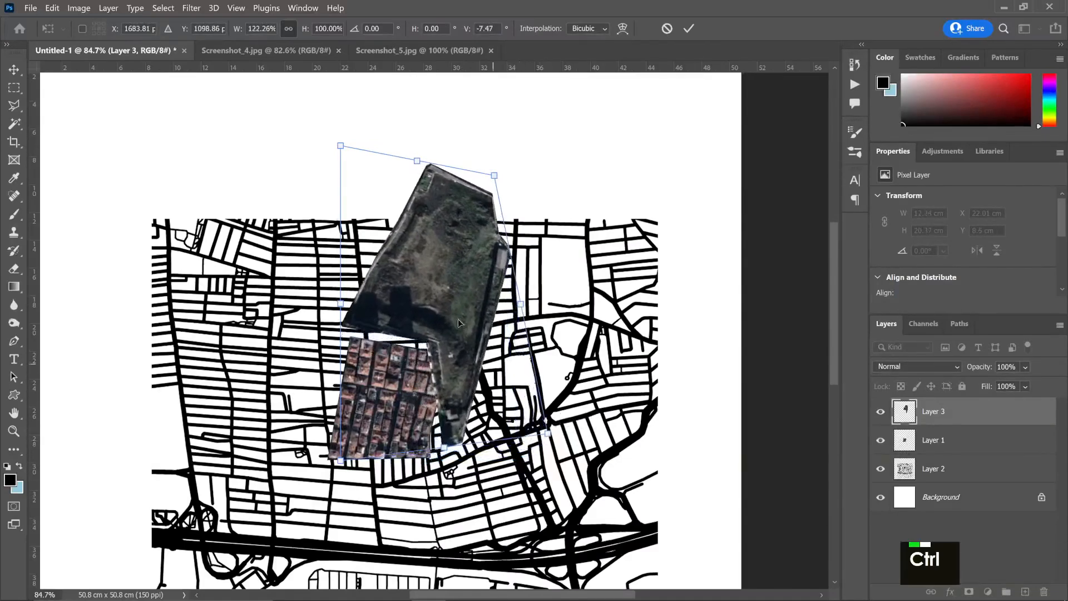
{"action": "left_click_drag", "start_coordinate": [458, 314], "coordinate": [451, 300]}
{"action": "left_click_drag", "start_coordinate": [332, 134], "coordinate": [342, 159]}
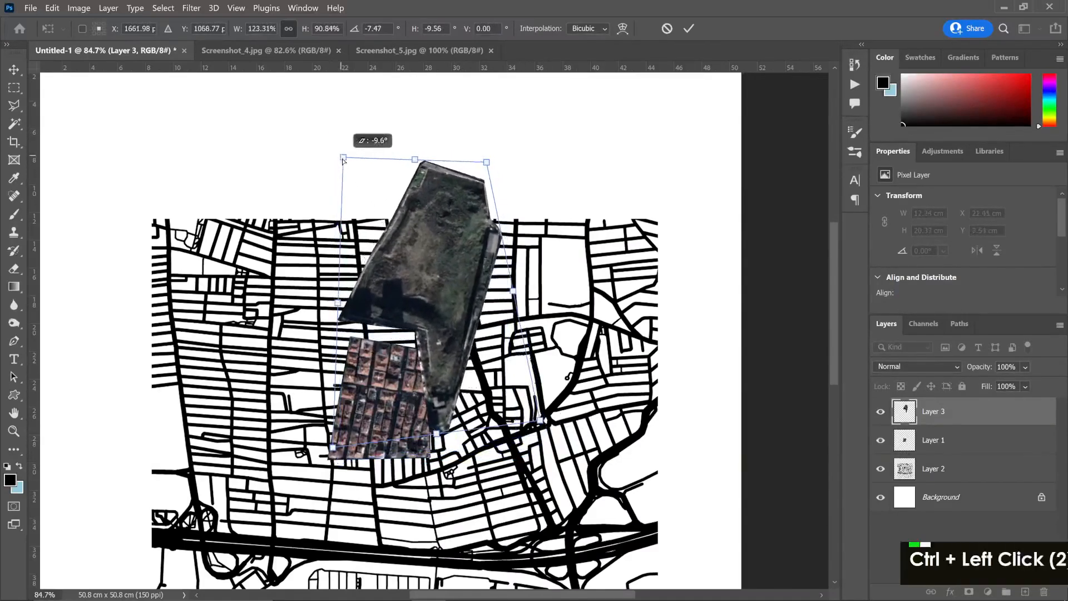
{"action": "left_click_drag", "start_coordinate": [487, 163], "coordinate": [481, 184]}
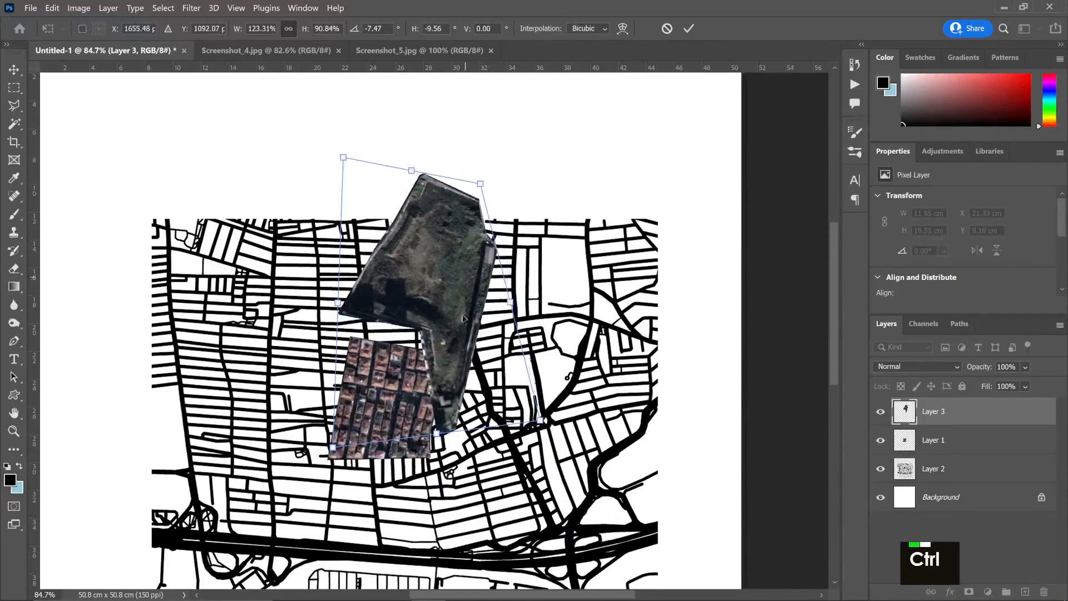
{"action": "left_click_drag", "start_coordinate": [341, 441], "coordinate": [318, 404]}
{"action": "left_click_drag", "start_coordinate": [422, 239], "coordinate": [426, 225]}
Rotate the plot counterclockwise until its narrow end points to the lower right, move it up over the map's edge, and apply the transform
{"action": "left_click_drag", "start_coordinate": [507, 132], "coordinate": [352, 161]}
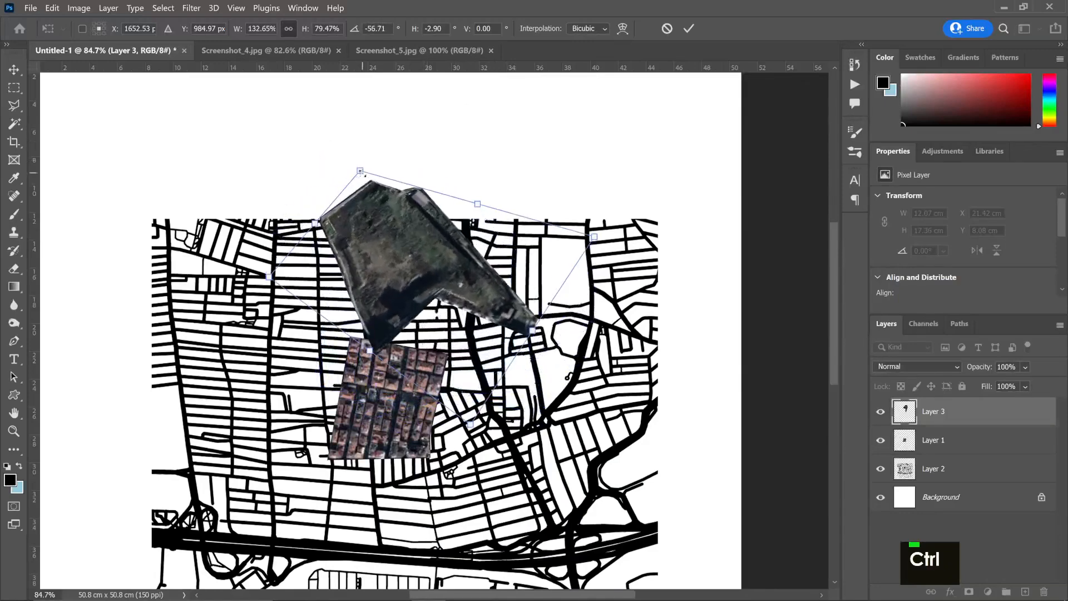
{"action": "left_click_drag", "start_coordinate": [438, 243], "coordinate": [429, 183]}
{"action": "left_click_drag", "start_coordinate": [361, 144], "coordinate": [363, 161]}
{"action": "key", "text": "Return"}
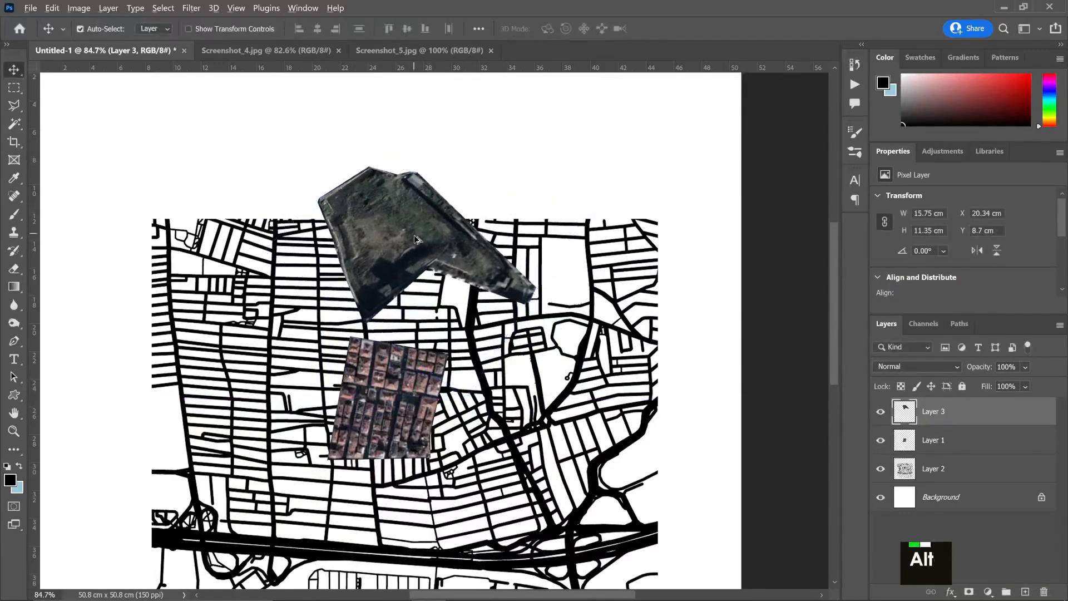
Move the satellite building block slightly to the left on the road map
{"action": "scroll", "coordinate": [413, 253], "scroll_direction": "down", "scroll_amount": 1, "text": "alt"}
{"action": "scroll", "coordinate": [413, 257], "scroll_direction": "down", "scroll_amount": 5, "text": "alt"}
{"action": "key", "text": "v"}
{"action": "left_click_drag", "start_coordinate": [431, 352], "coordinate": [405, 359]}
Open the elm tree PNG from the 03 folder as a separate document in Photoshop
{"action": "key", "text": "alt+Tab"}
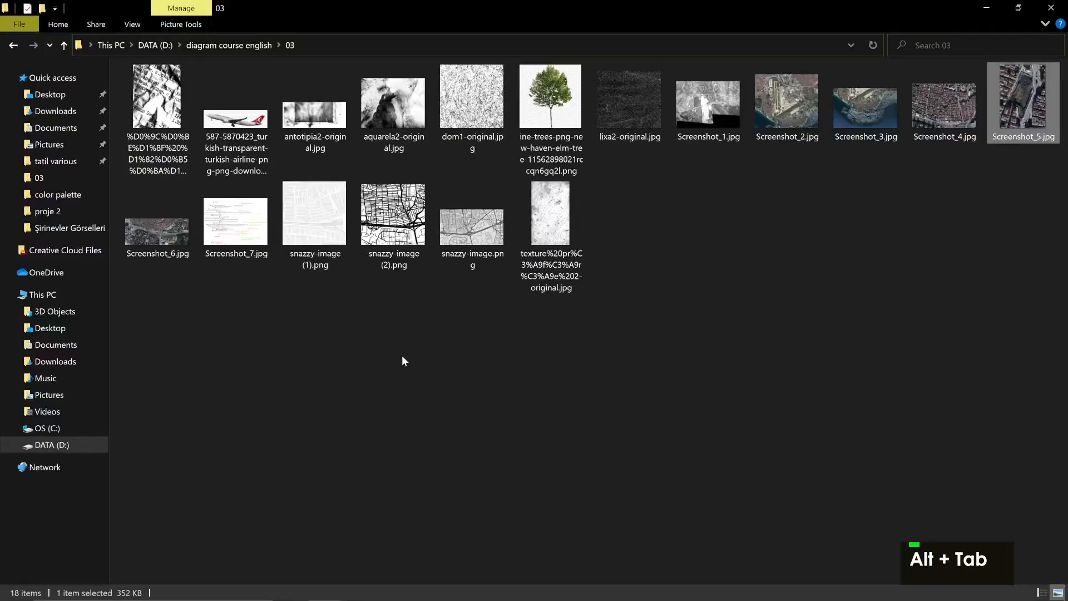
{"action": "left_click_drag", "start_coordinate": [553, 111], "coordinate": [536, 49]}
{"action": "key", "text": "alt+Tab"}
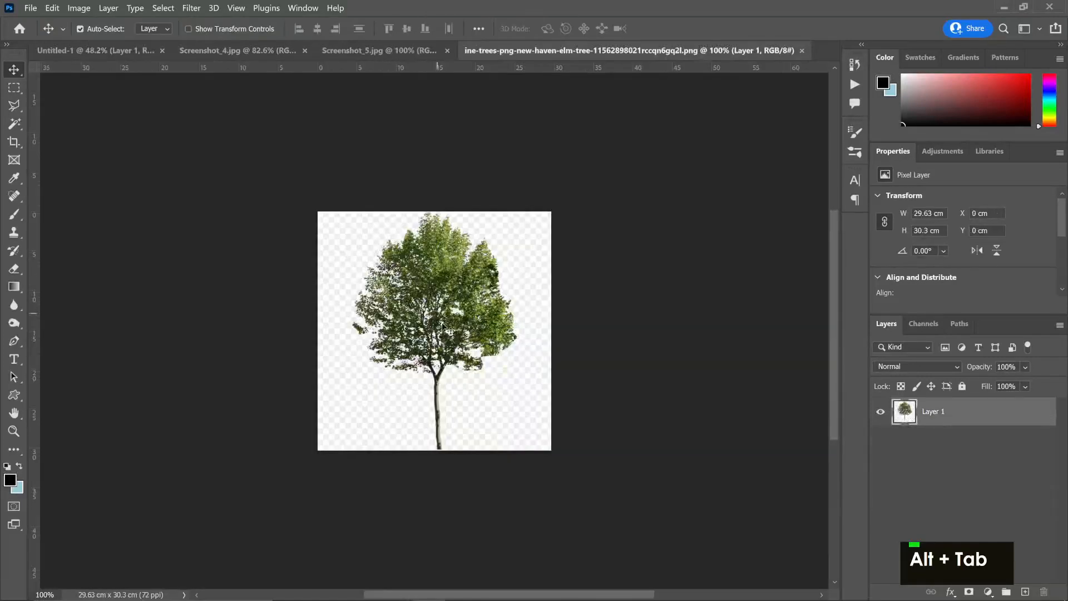
Copy the entire tree image into the Untitled-1 document
{"action": "key", "text": "ctrl+a"}
{"action": "key", "text": "ctrl+c"}
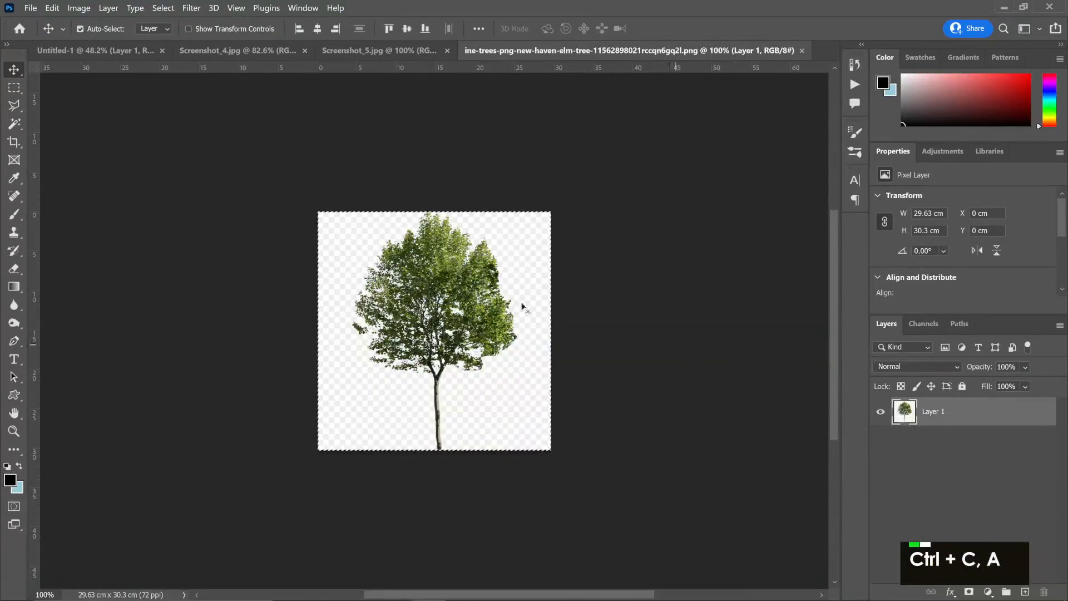
{"action": "left_click", "coordinate": [137, 55]}
{"action": "key", "text": "ctrl+v"}
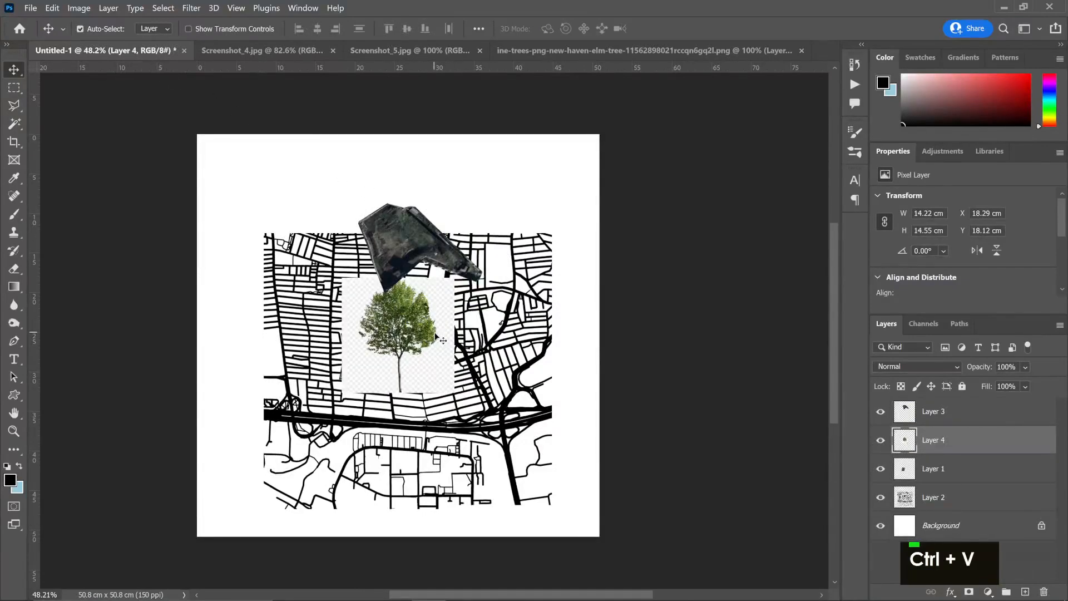
Select the tree's checkered background with the Magic Wand, extend the selection to similar pixels, delete it, and deselect
{"action": "scroll", "coordinate": [432, 370], "scroll_direction": "up", "scroll_amount": 2, "text": "alt"}
{"action": "scroll", "coordinate": [430, 369], "scroll_direction": "up", "scroll_amount": 1}
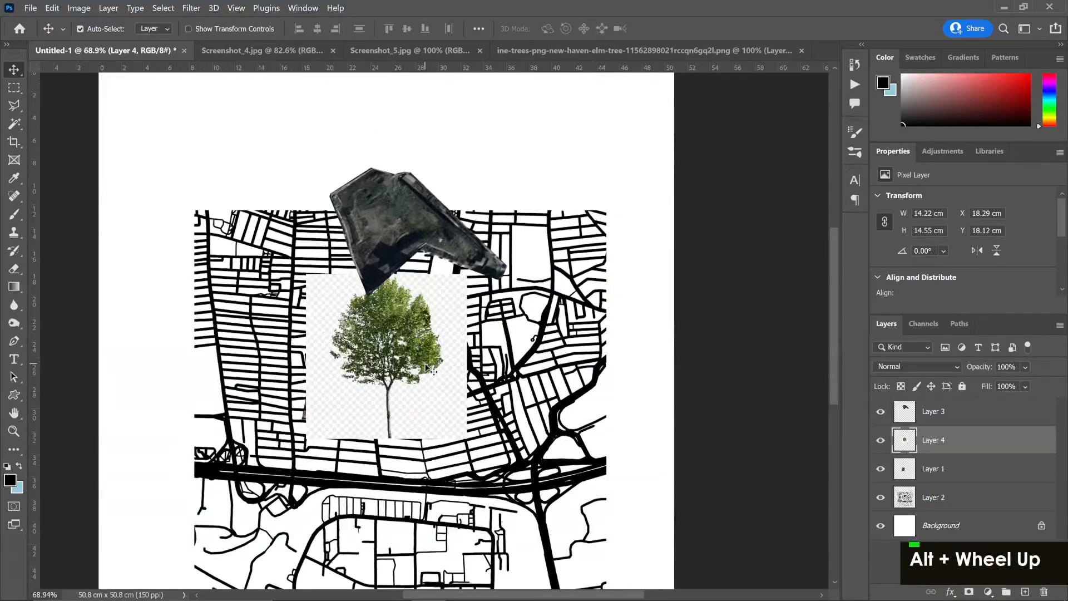
{"action": "scroll", "coordinate": [430, 369], "scroll_direction": "down", "scroll_amount": 1}
{"action": "scroll", "coordinate": [431, 369], "scroll_direction": "up", "scroll_amount": 4}
{"action": "key", "text": "w"}
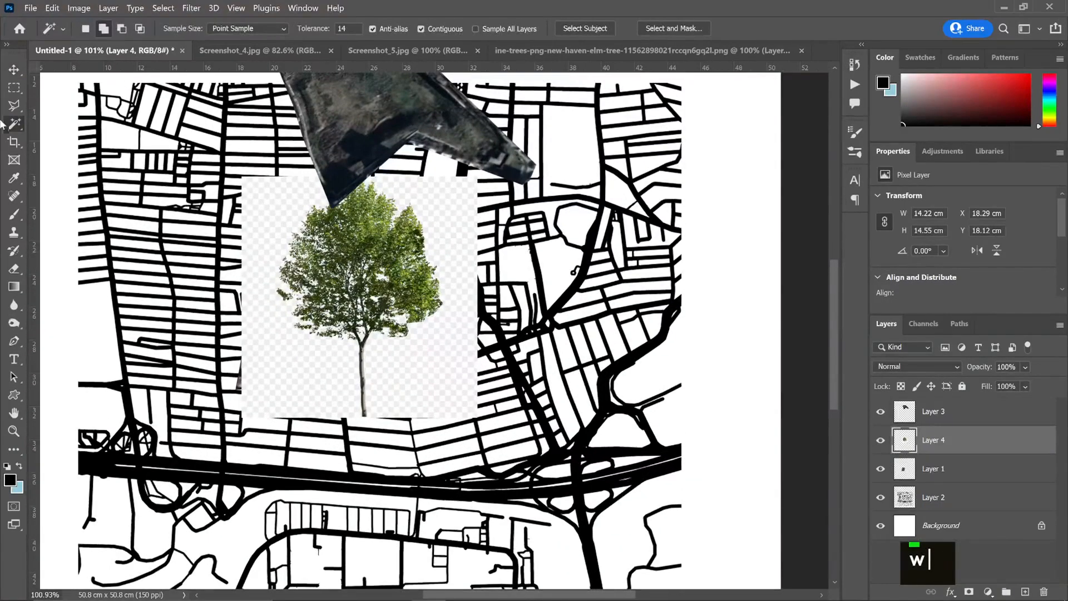
{"action": "left_click", "coordinate": [421, 365]}
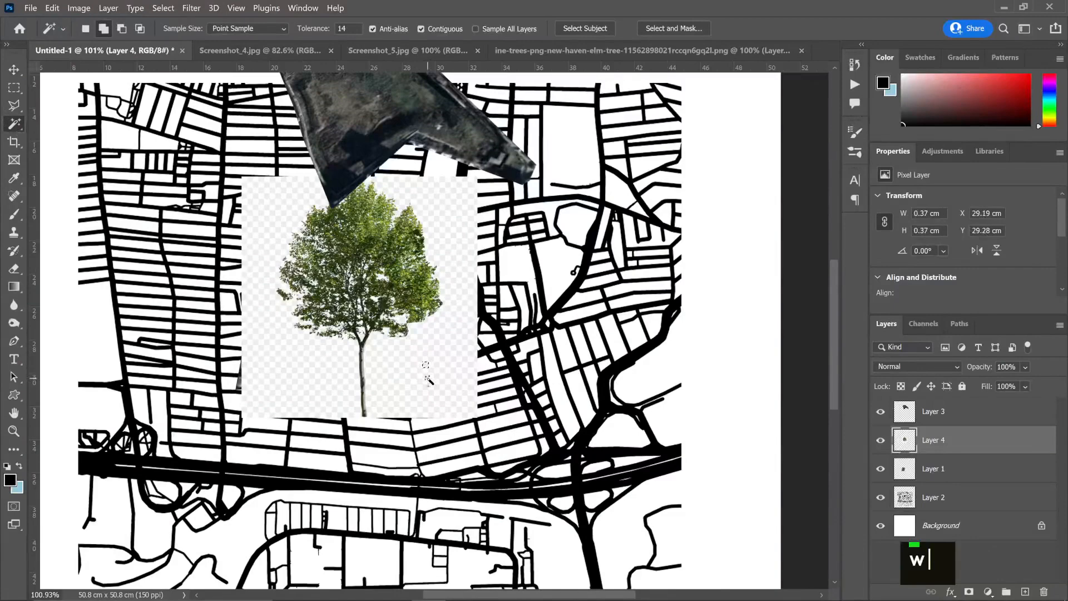
{"action": "right_click", "coordinate": [428, 366]}
{"action": "left_click", "coordinate": [451, 209]}
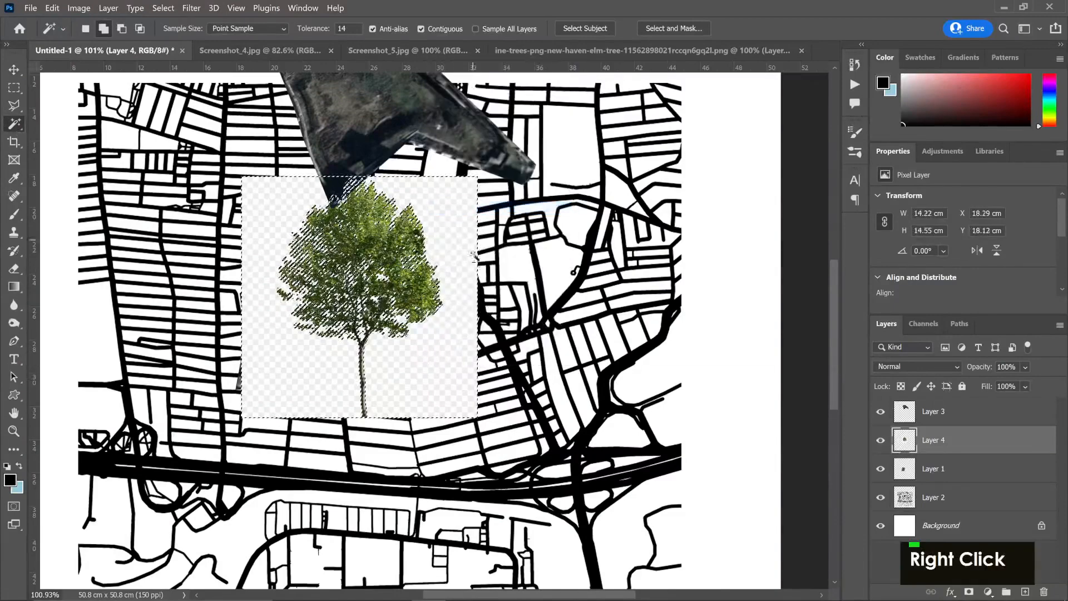
{"action": "key", "text": "Delete"}
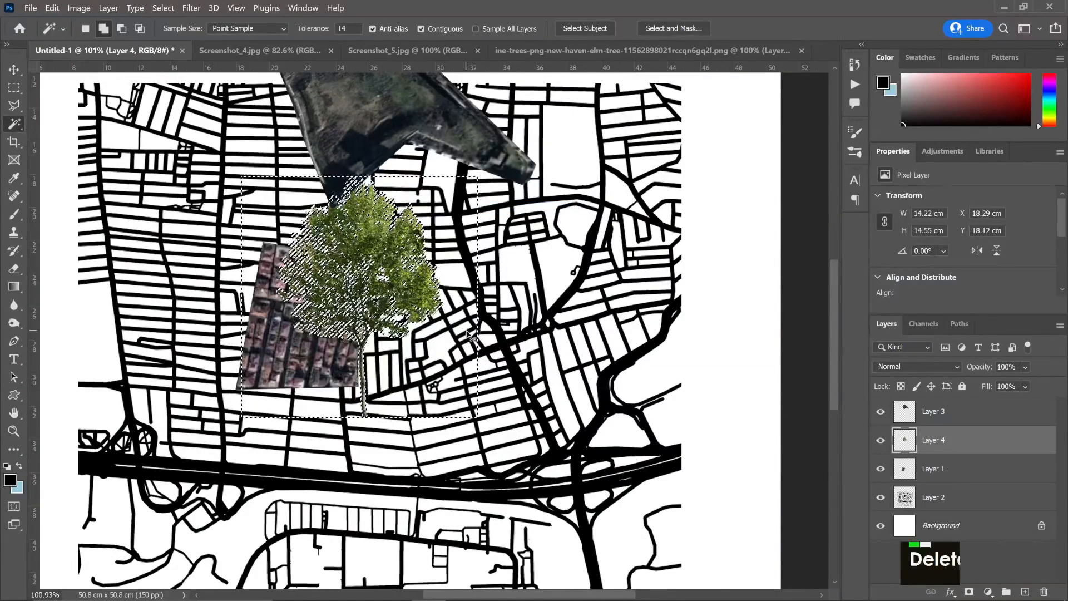
{"action": "key", "text": "ctrl+d"}
Move the tree up onto the green plot's upper part and place its layer above the plot's layer
{"action": "scroll", "coordinate": [468, 333], "scroll_direction": "down", "scroll_amount": 2}
{"action": "key", "text": "v"}
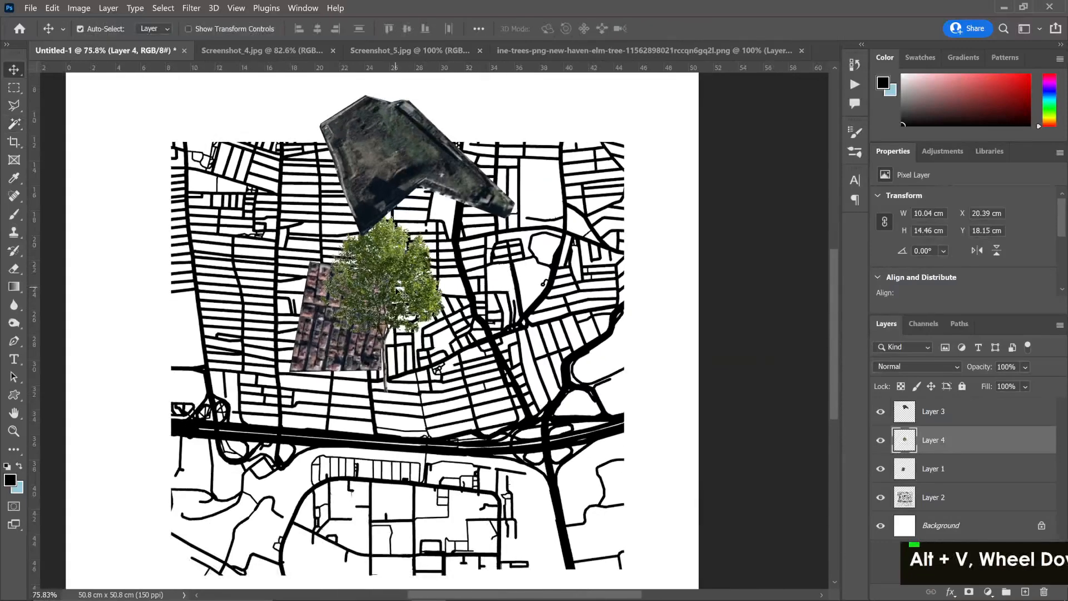
{"action": "left_click_drag", "start_coordinate": [401, 289], "coordinate": [384, 135]}
{"action": "scroll", "coordinate": [442, 144], "scroll_direction": "up", "scroll_amount": 2}
{"action": "left_click_drag", "start_coordinate": [945, 439], "coordinate": [940, 406]}
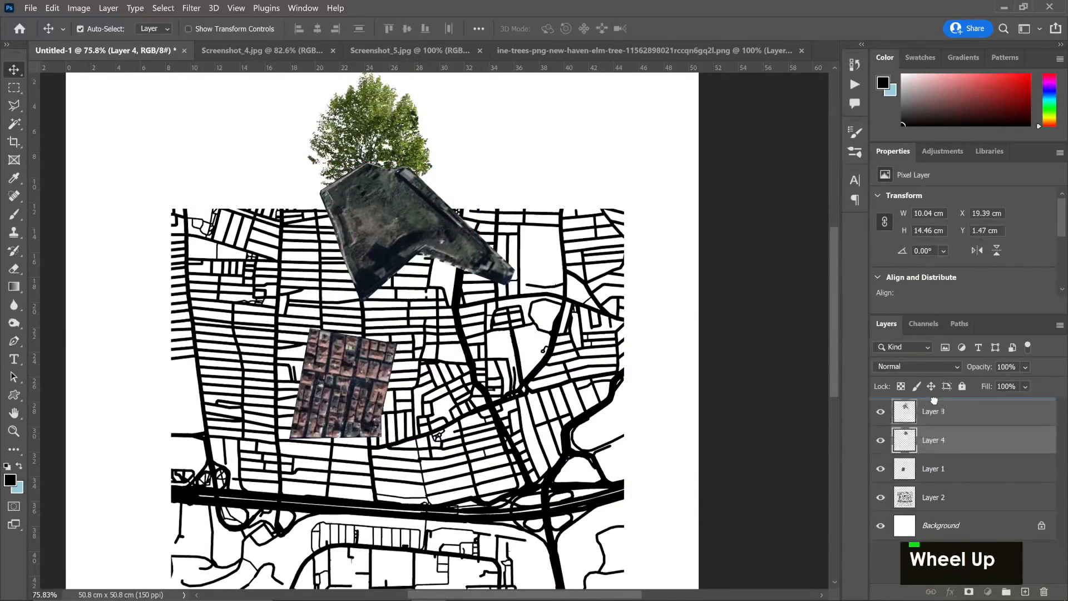
{"action": "scroll", "coordinate": [370, 214], "scroll_direction": "up", "scroll_amount": 2}
Scale the tree down to about 4.57 × 6.57 cm and place it on the plot's upper-left corner
{"action": "key", "text": "ctrl+t"}
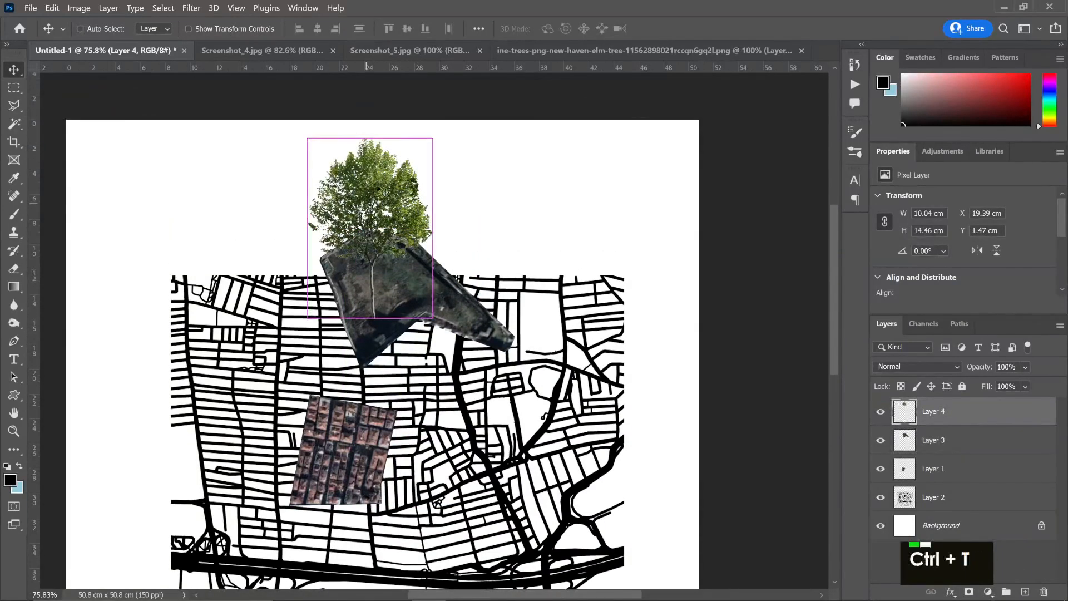
{"action": "left_click_drag", "start_coordinate": [433, 136], "coordinate": [359, 214]}
{"action": "key", "text": "Return"}
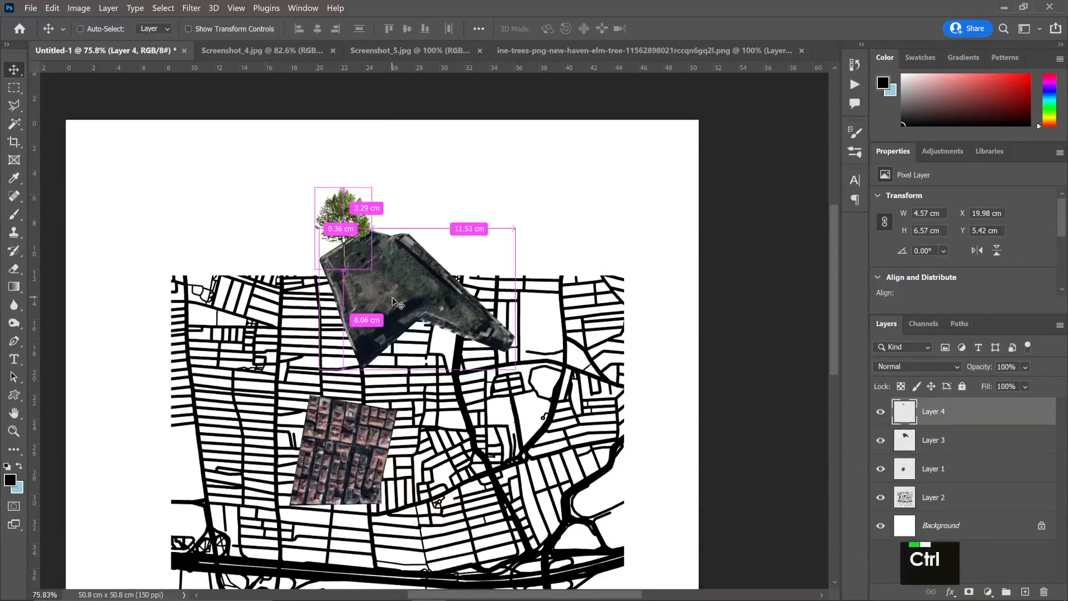
Recolor the tree with Hue/Saturation, setting hue to +43 and reducing its saturation and lightness to a dark, muted green
{"action": "key", "text": "ctrl+u"}
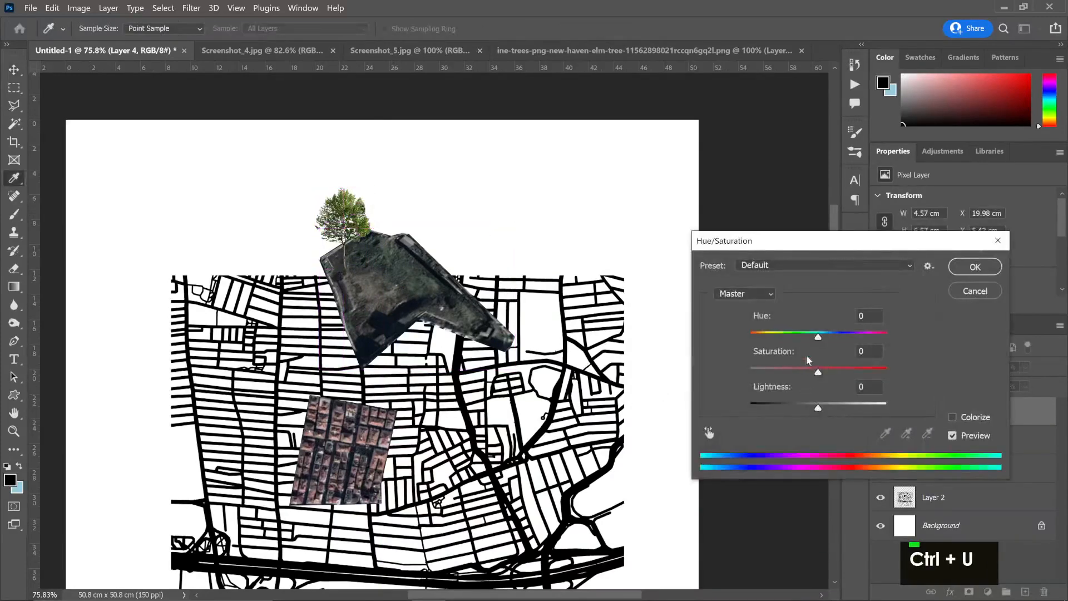
{"action": "left_click_drag", "start_coordinate": [818, 408], "coordinate": [810, 409]}
{"action": "left_click_drag", "start_coordinate": [816, 333], "coordinate": [847, 342]}
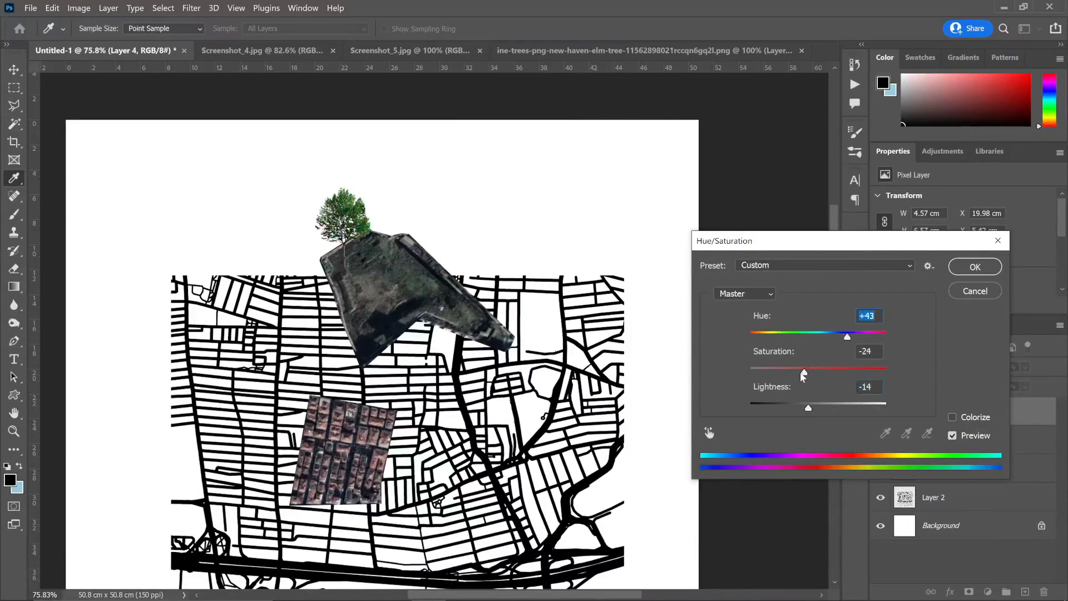
{"action": "left_click_drag", "start_coordinate": [788, 373], "coordinate": [768, 376]}
{"action": "left_click_drag", "start_coordinate": [809, 407], "coordinate": [803, 411]}
{"action": "left_click", "coordinate": [975, 267]}
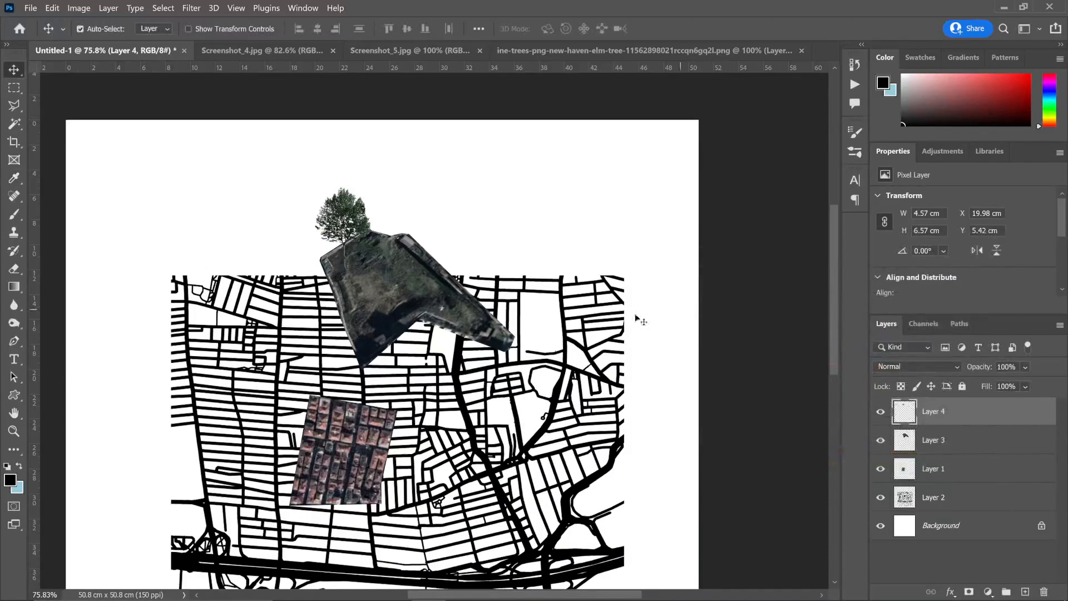
Outline the street area south of the main highway and west of the southbound road with the Polygonal Lasso, delete it from Layer 2, and deselect
{"action": "scroll", "coordinate": [556, 391], "scroll_direction": "down", "scroll_amount": 2, "text": "alt"}
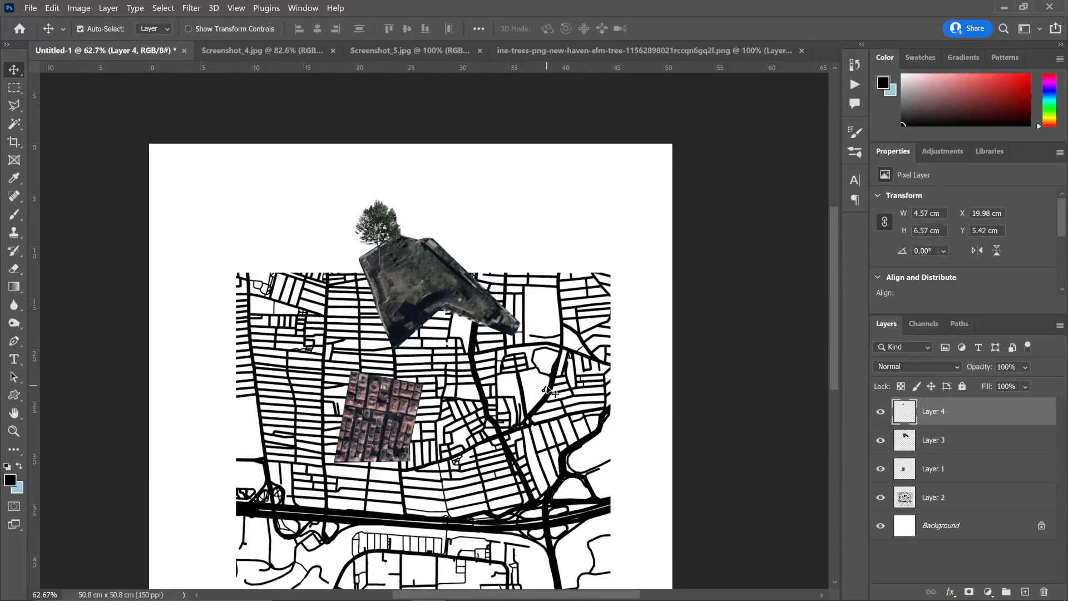
{"action": "scroll", "coordinate": [510, 407], "scroll_direction": "down", "scroll_amount": 3}
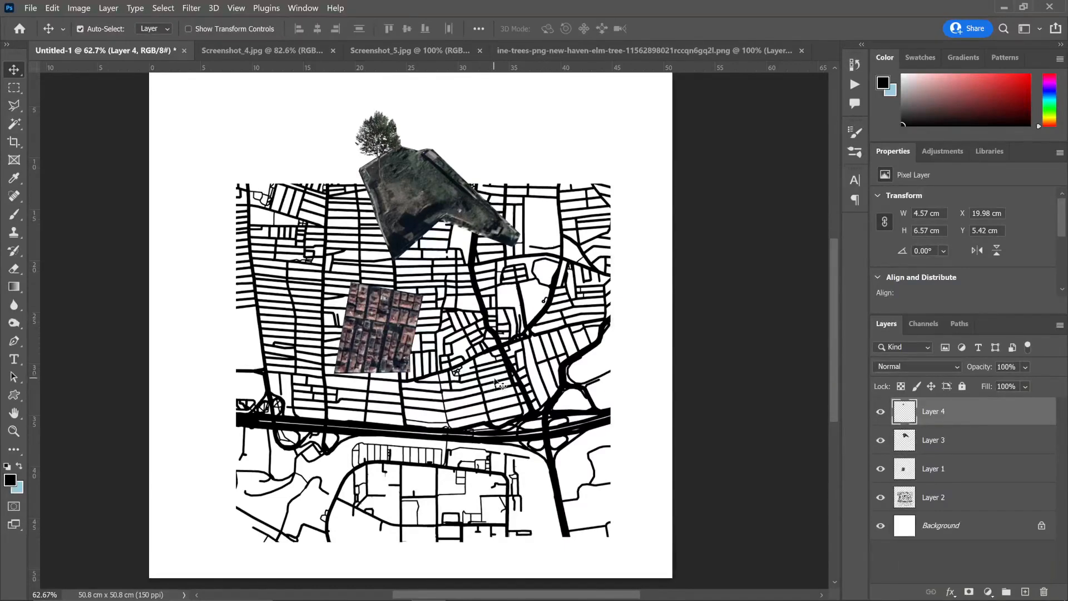
{"action": "key", "text": "l"}
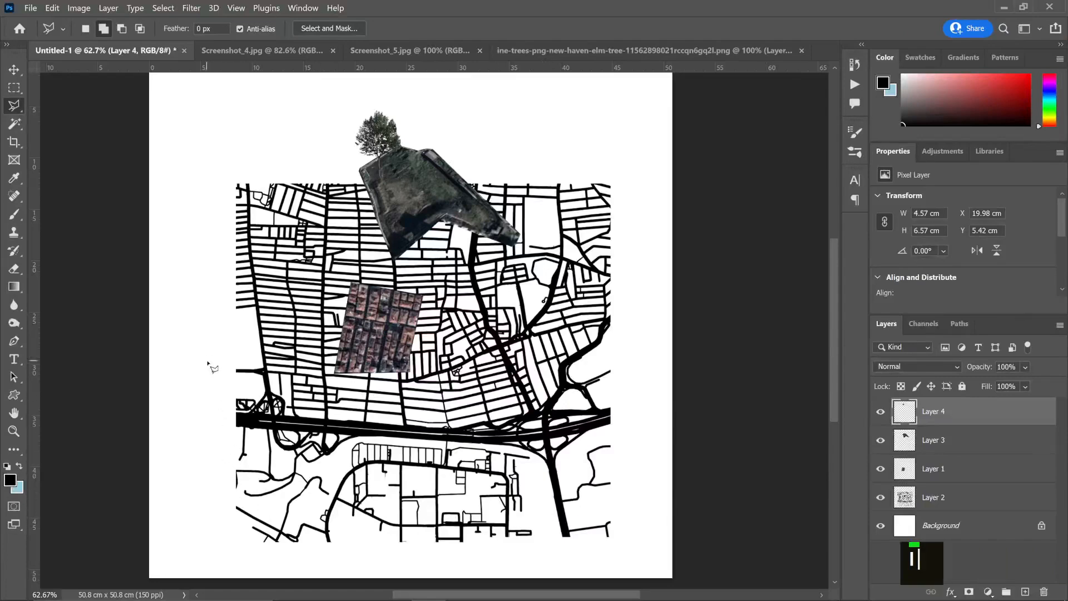
{"action": "scroll", "coordinate": [367, 572], "scroll_direction": "up", "scroll_amount": 1, "text": "alt"}
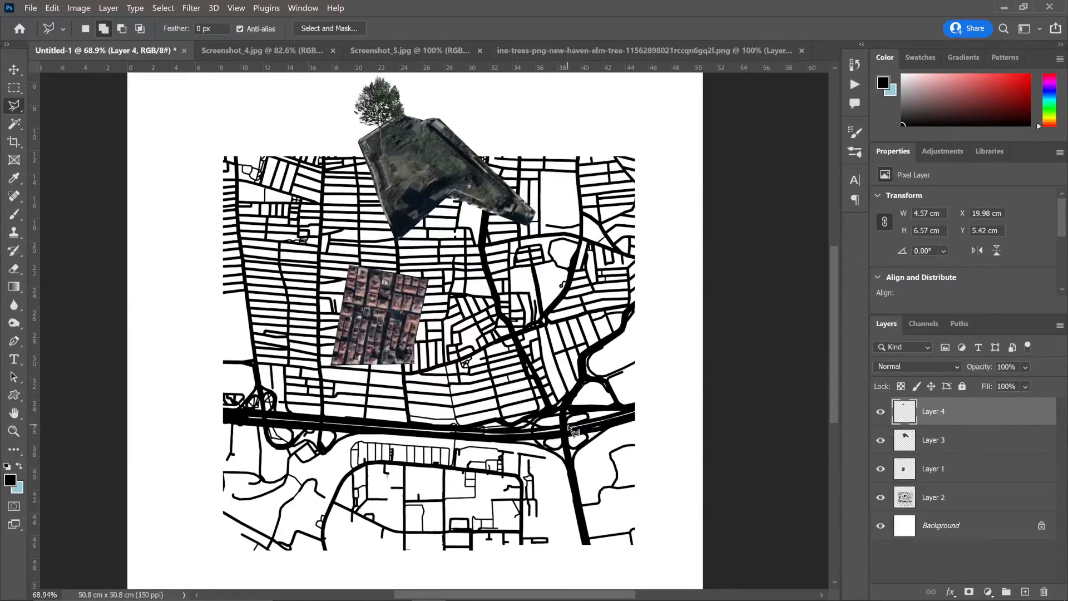
{"action": "scroll", "coordinate": [562, 474], "scroll_direction": "down", "scroll_amount": 1}
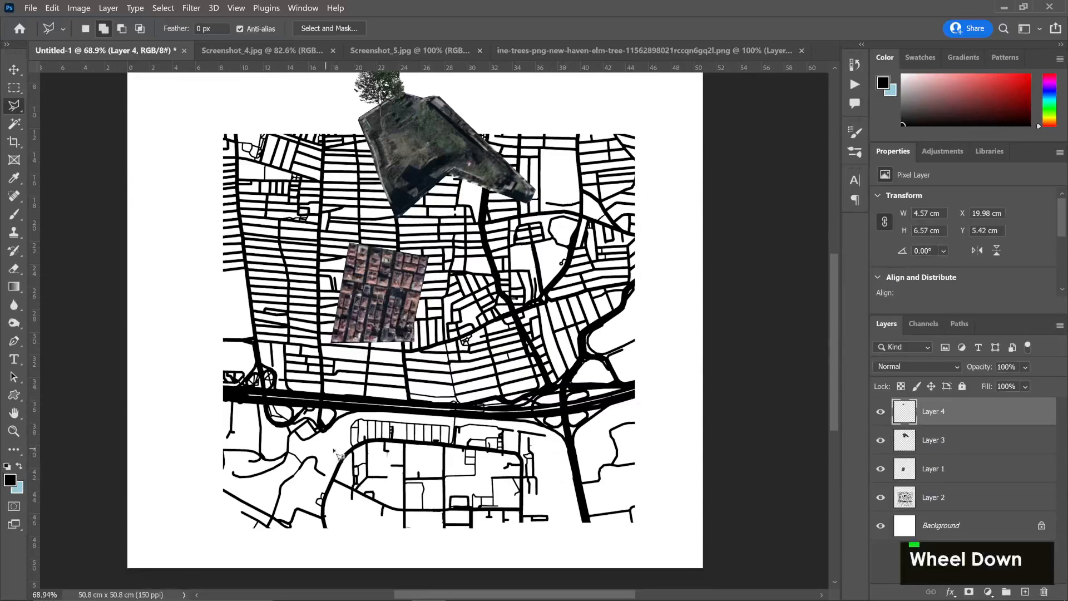
{"action": "scroll", "coordinate": [336, 454], "scroll_direction": "up", "scroll_amount": 1, "text": "alt"}
{"action": "scroll", "coordinate": [291, 421], "scroll_direction": "up", "scroll_amount": 1}
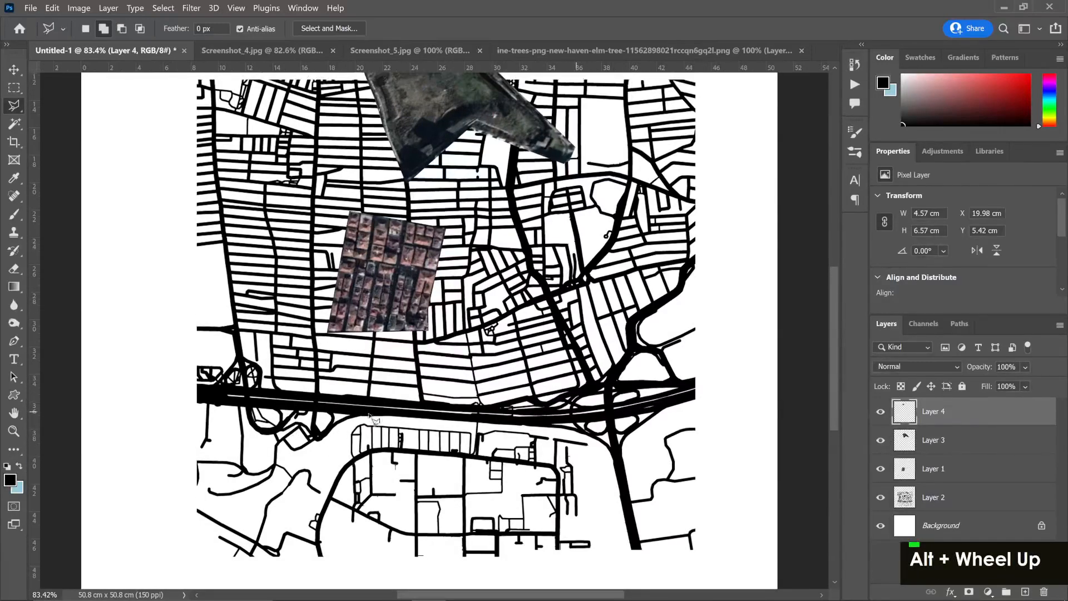
{"action": "left_click", "coordinate": [192, 401]}
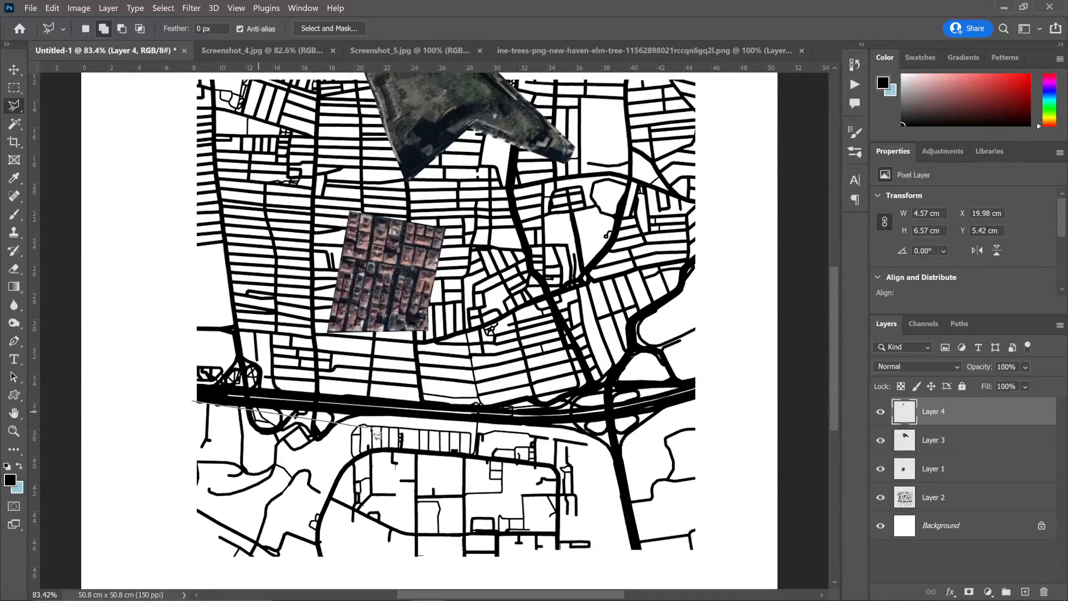
{"action": "left_click", "coordinate": [400, 416]}
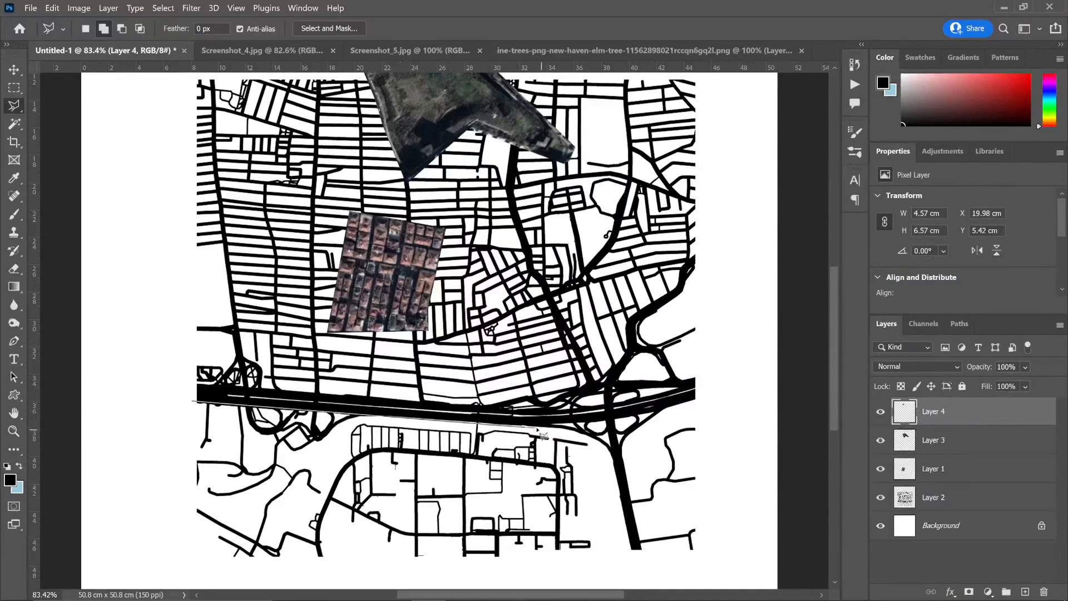
{"action": "left_click", "coordinate": [589, 444]}
{"action": "left_click", "coordinate": [611, 582]}
{"action": "left_click", "coordinate": [158, 565]}
{"action": "double_click", "coordinate": [143, 415]}
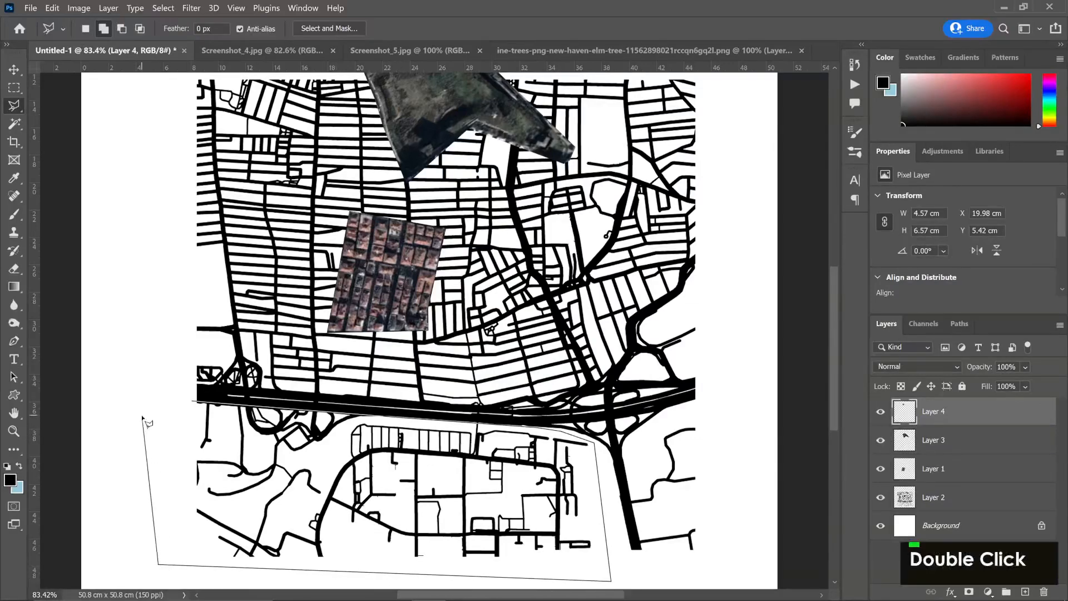
{"action": "left_click", "coordinate": [953, 507]}
{"action": "key", "text": "Delete"}
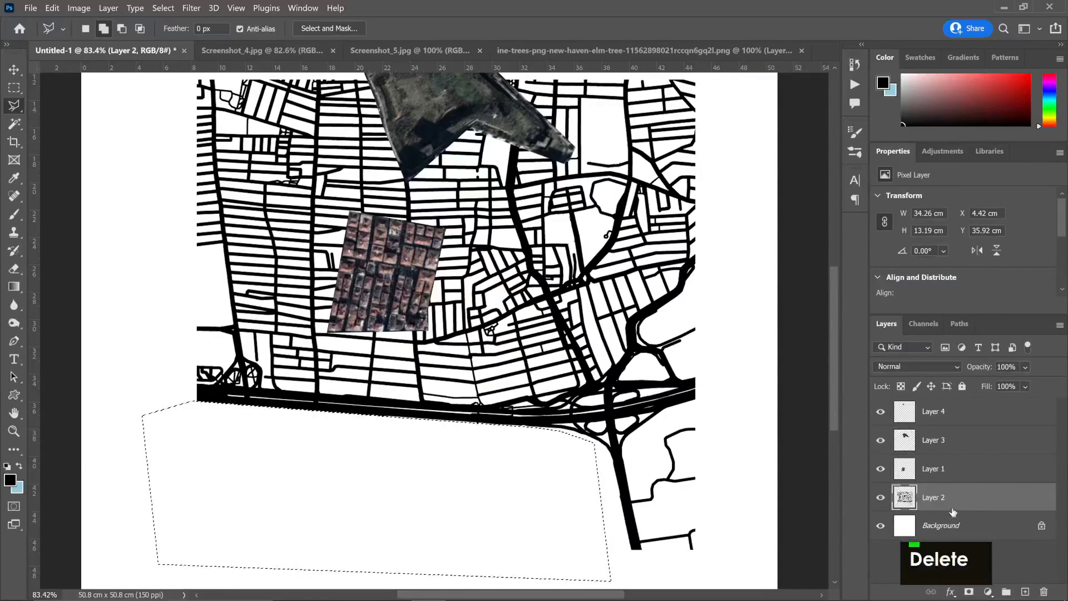
{"action": "key", "text": "ctrl+d"}
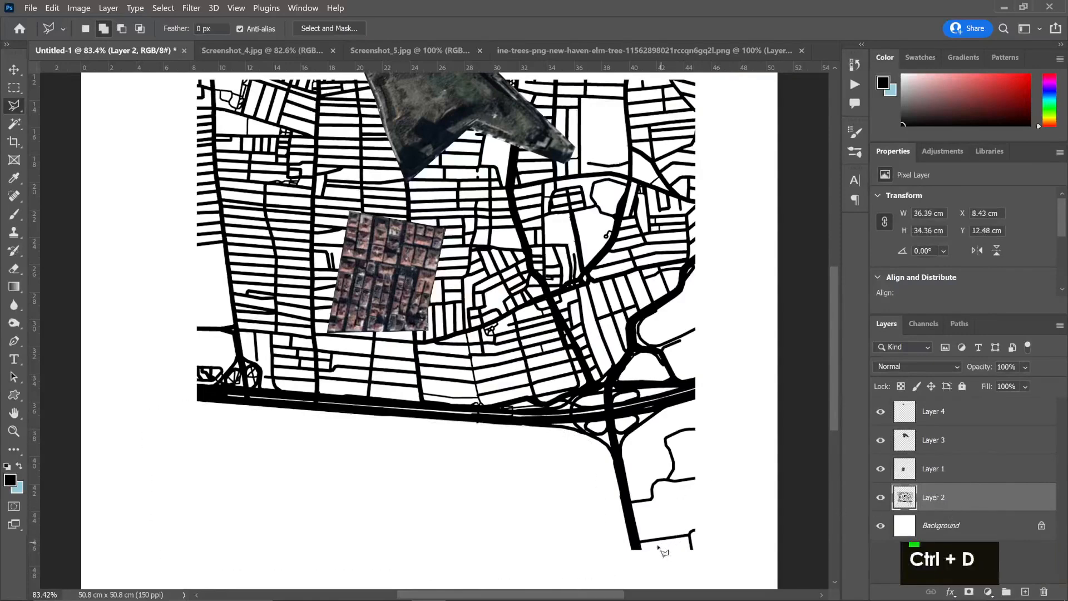
Outline the minor roads east of the southbound road below the highway interchange, delete them from Layer 2, and deselect
{"action": "left_click", "coordinate": [645, 555]}
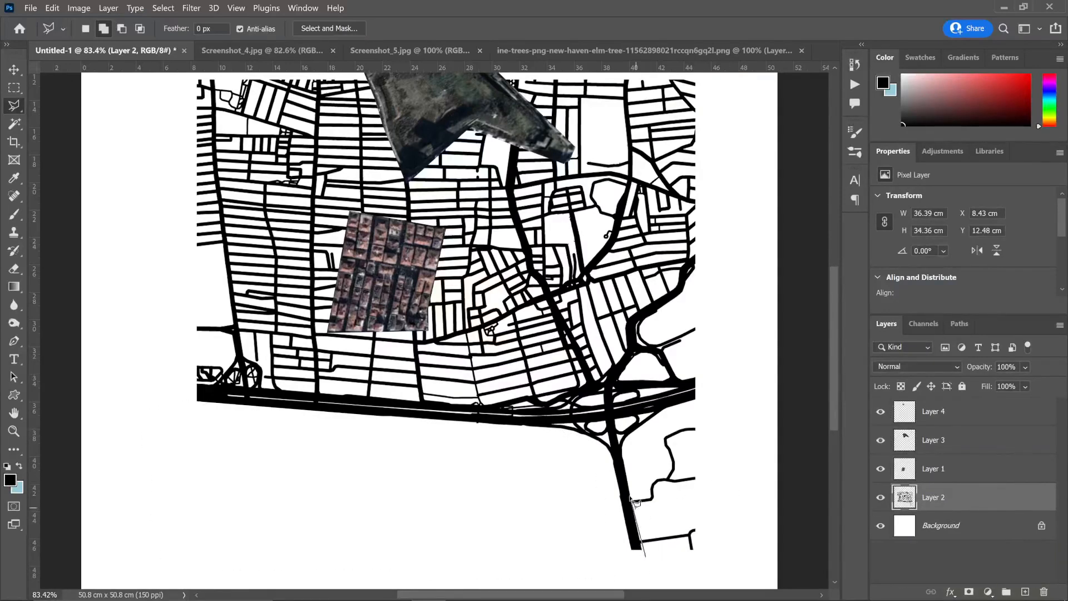
{"action": "key", "text": "Escape"}
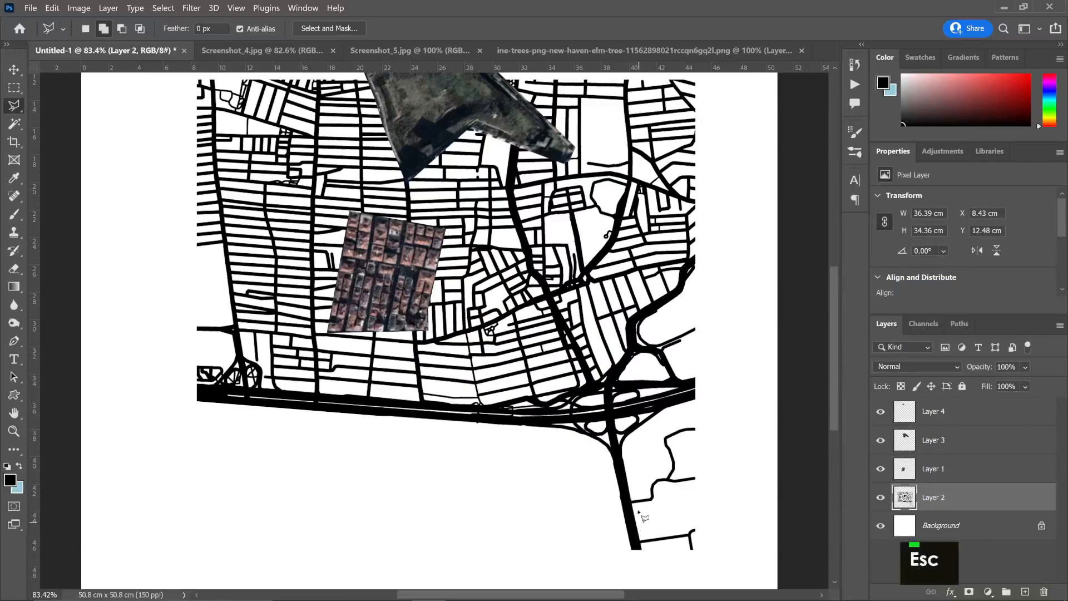
{"action": "left_click", "coordinate": [627, 484]}
{"action": "left_click", "coordinate": [648, 577]}
{"action": "left_click", "coordinate": [698, 572]}
{"action": "left_click", "coordinate": [721, 398]}
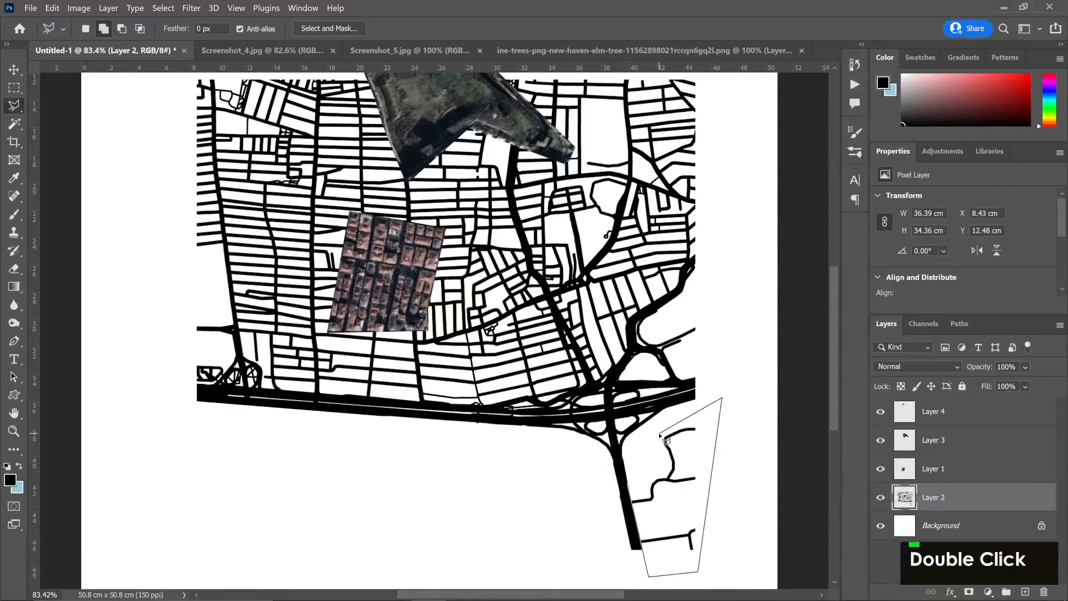
{"action": "double_click", "coordinate": [660, 435]}
{"action": "key", "text": "Delete"}
{"action": "key", "text": "ctrl+d"}
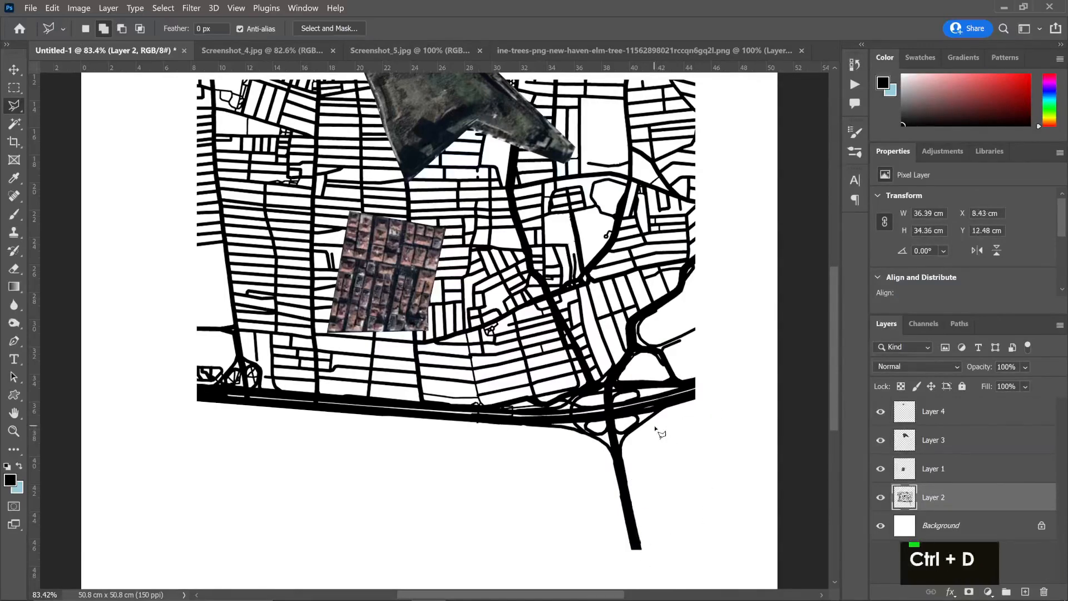
Undo the last deletion, nudge the selection slightly away from the southbound road, delete the enclosed roads again, and deselect
{"action": "key", "text": "ctrl+z"}
{"action": "key", "text": "ctrl+z"}
{"action": "key", "text": "Right"}
{"action": "key", "text": "Right"}
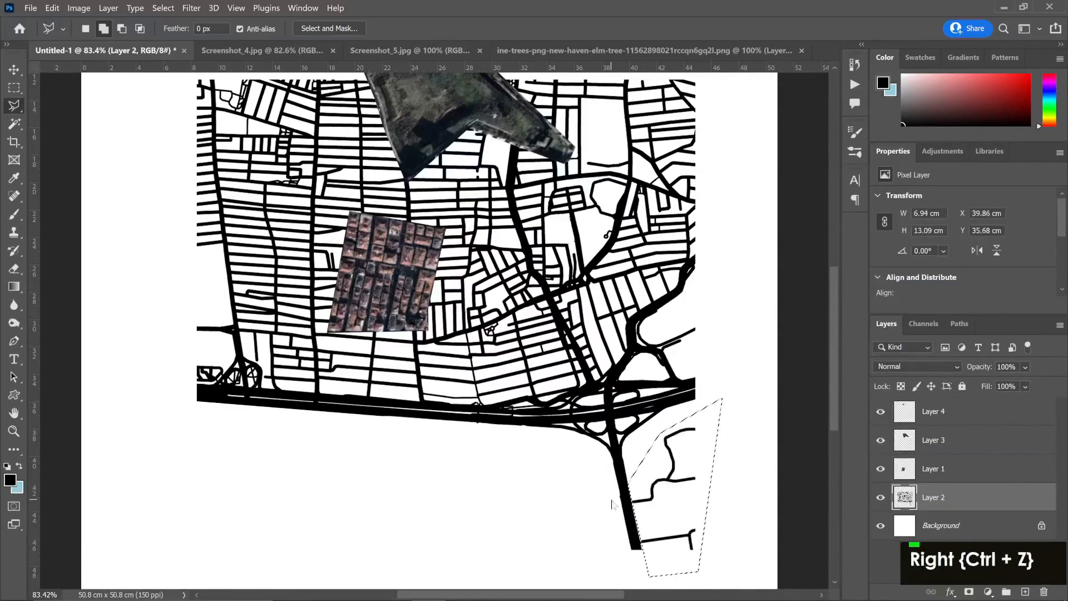
{"action": "key", "text": "Delete"}
{"action": "key", "text": "ctrl+d"}
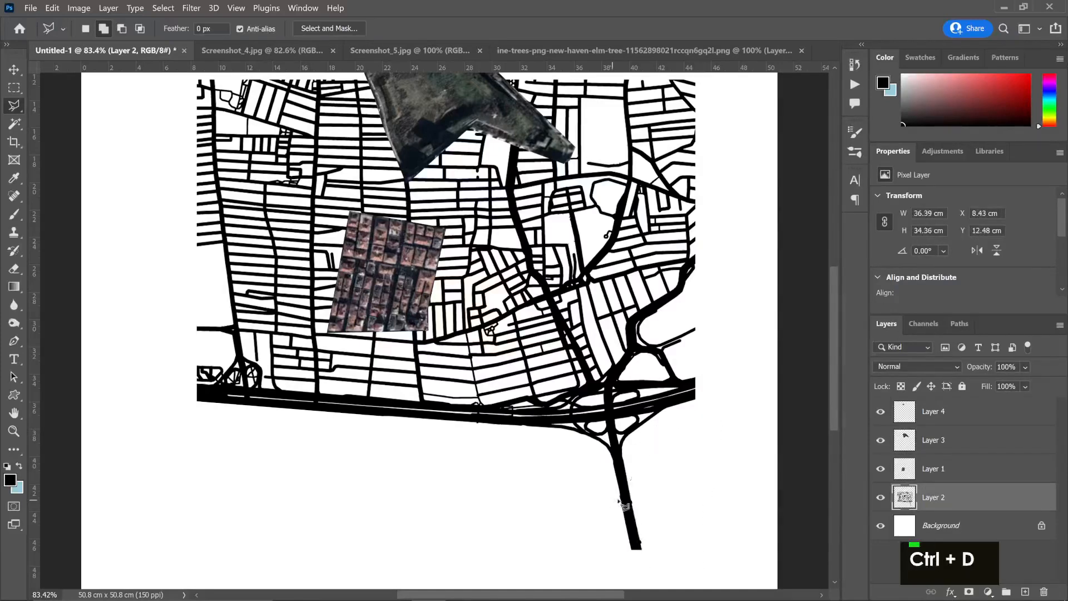
Outline the western street blocks above the highway up to the vertical road beside the satellite block, delete them from Layer 2, and deselect
{"action": "scroll", "coordinate": [666, 479], "scroll_direction": "down", "scroll_amount": 1}
{"action": "scroll", "coordinate": [663, 431], "scroll_direction": "up", "scroll_amount": 2}
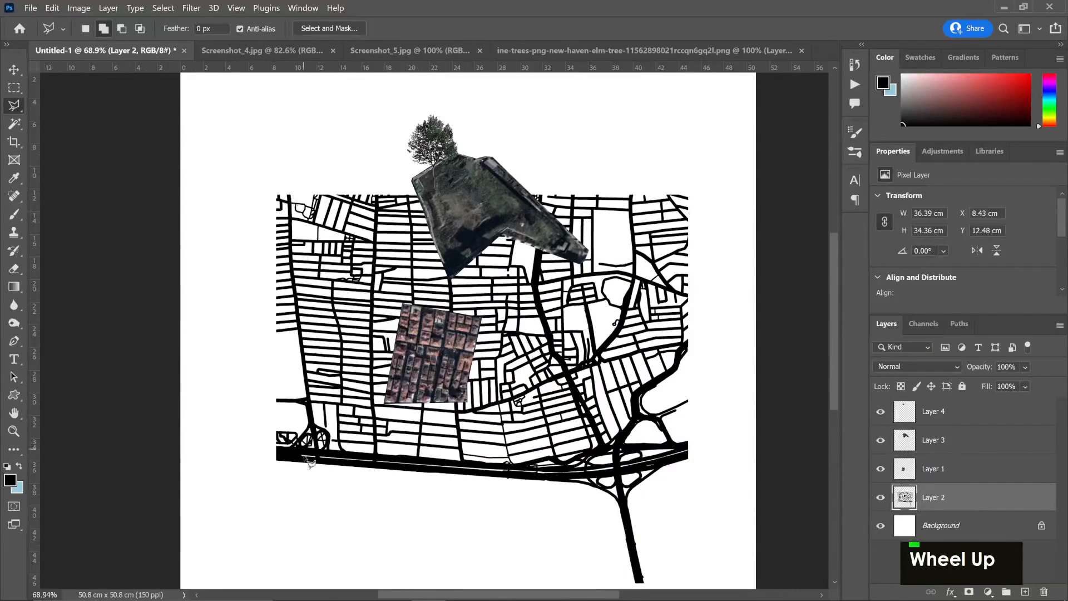
{"action": "scroll", "coordinate": [317, 431], "scroll_direction": "up", "scroll_amount": 3}
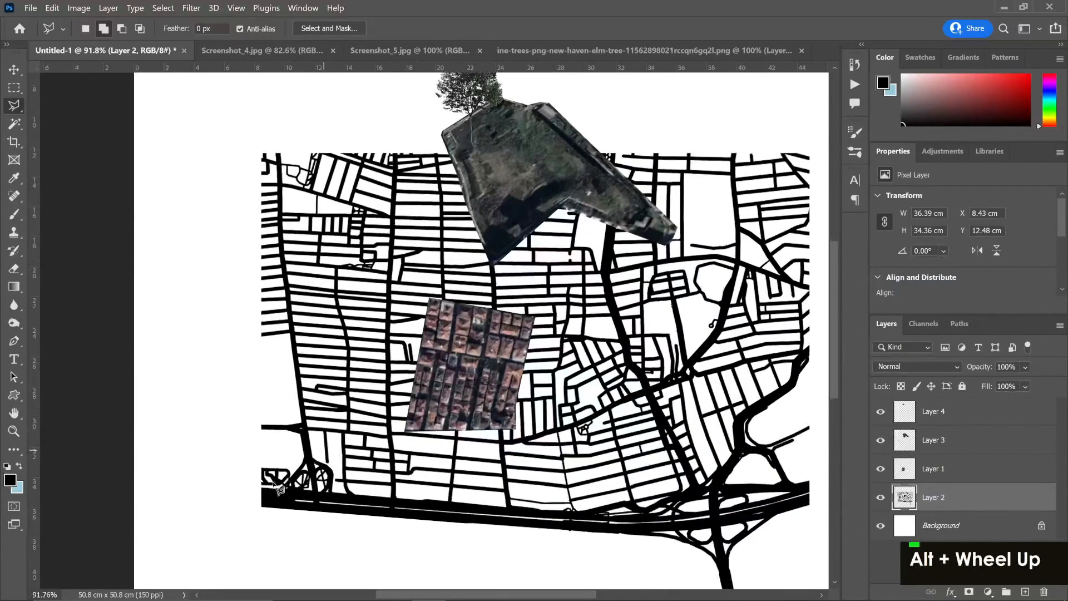
{"action": "scroll", "coordinate": [274, 494], "scroll_direction": "up", "scroll_amount": 1}
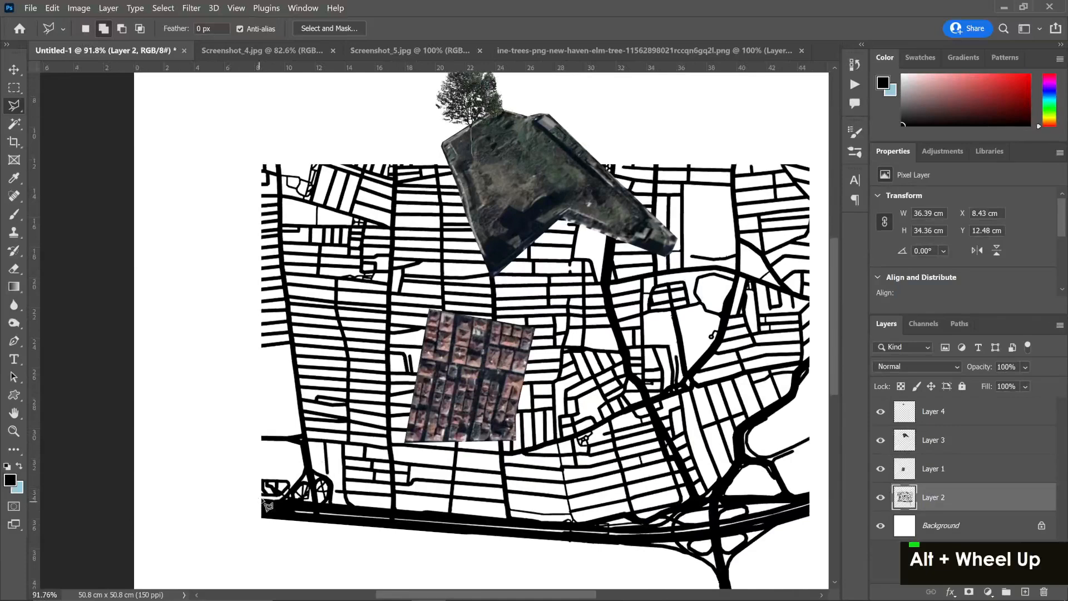
{"action": "left_click", "coordinate": [261, 499]}
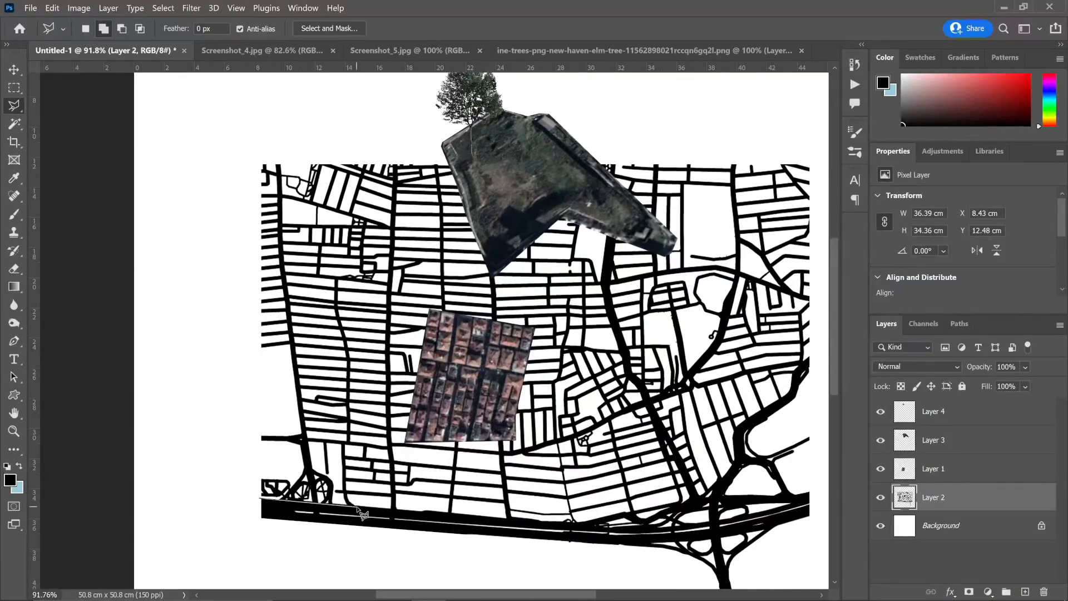
{"action": "left_click", "coordinate": [393, 503]}
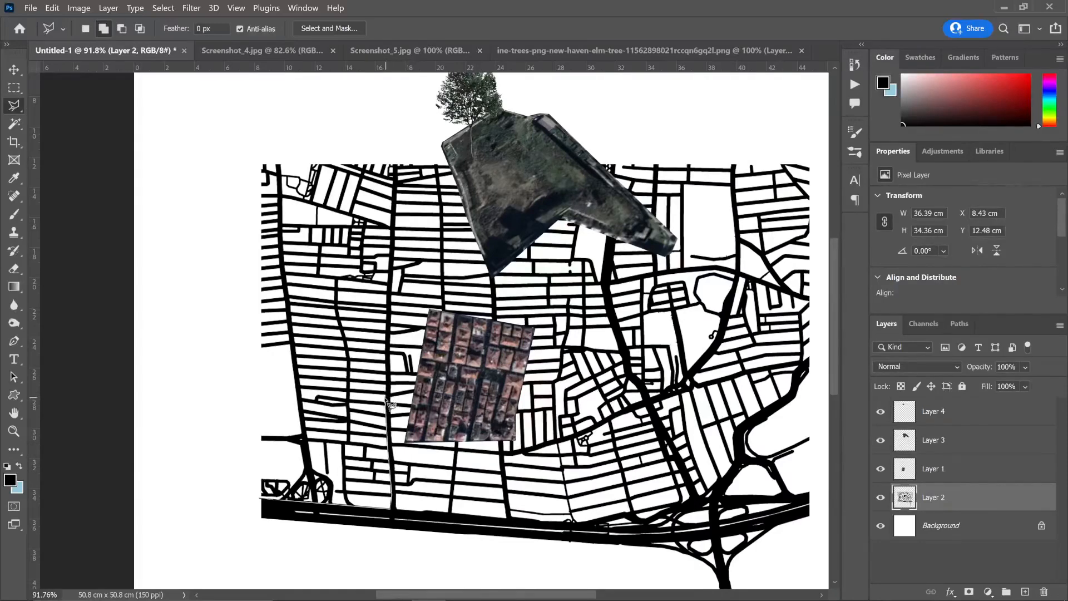
{"action": "left_click", "coordinate": [385, 401]}
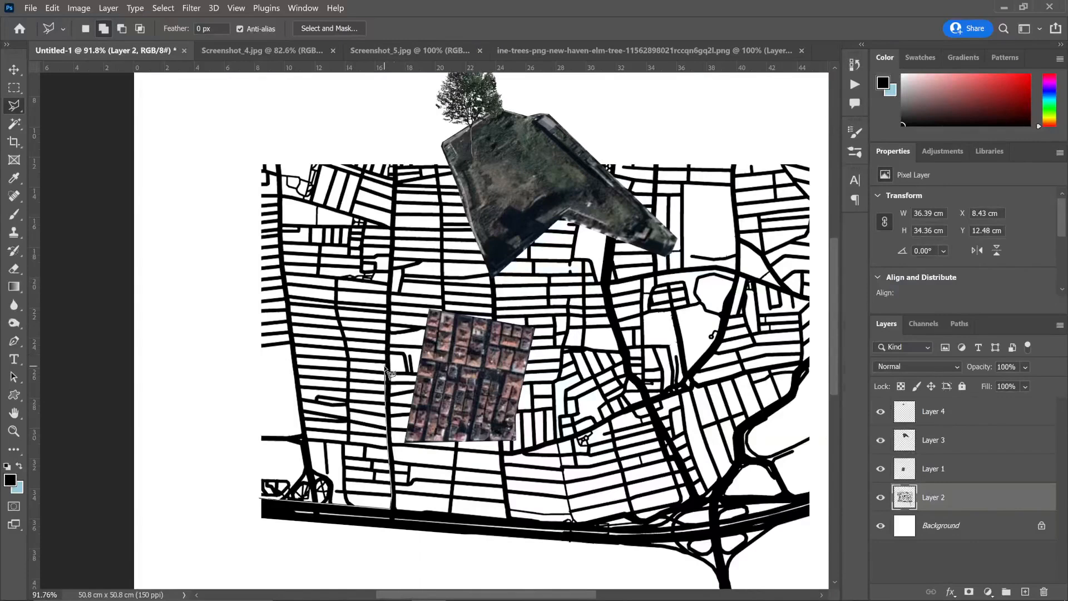
{"action": "left_click", "coordinate": [394, 154]}
{"action": "double_click", "coordinate": [233, 158]}
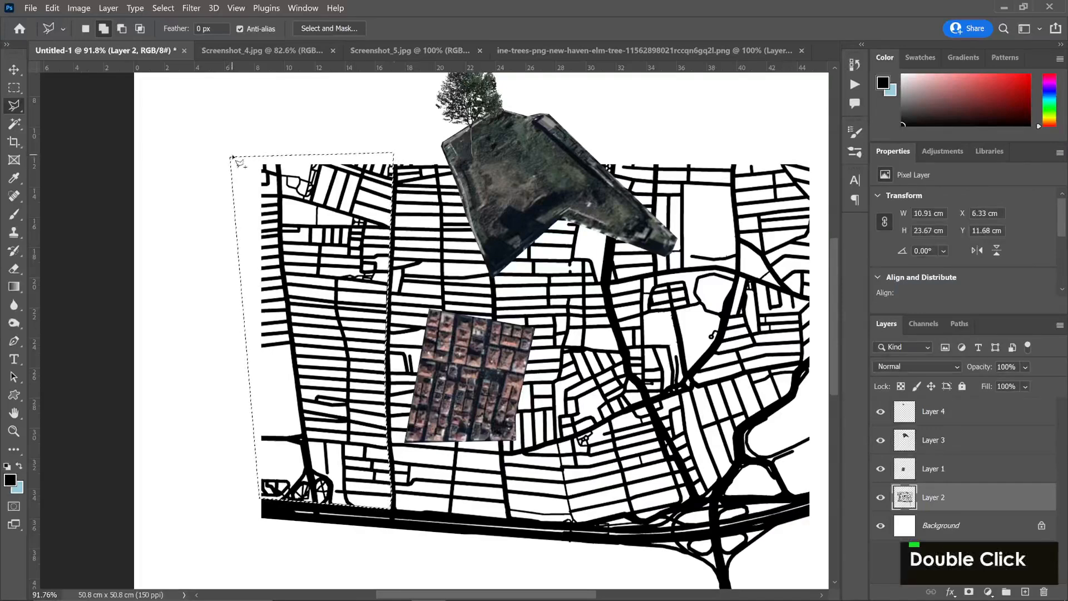
{"action": "key", "text": "Delete"}
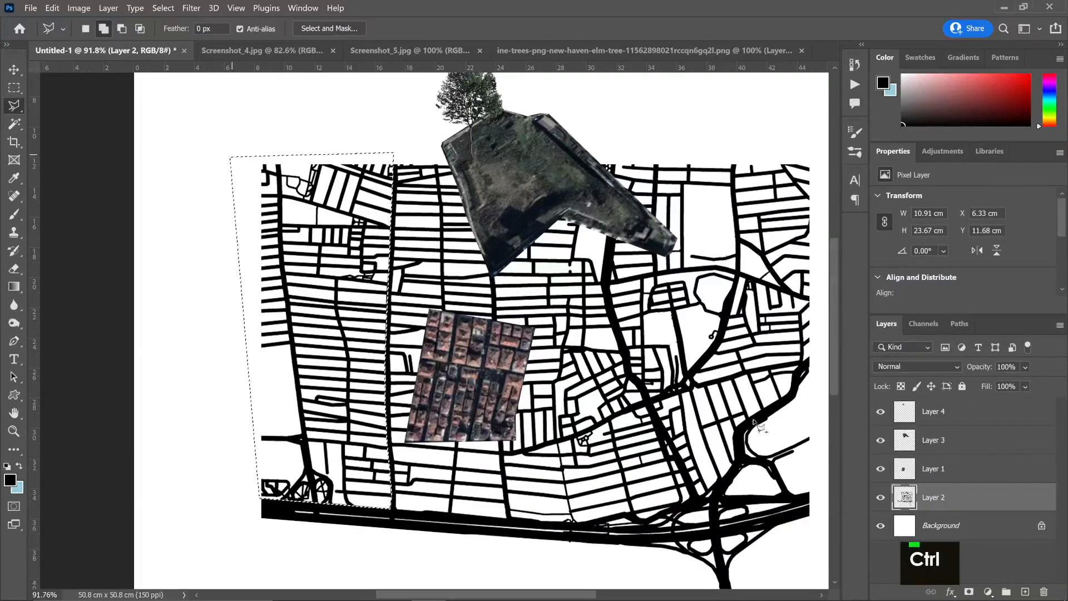
{"action": "key", "text": "Delete"}
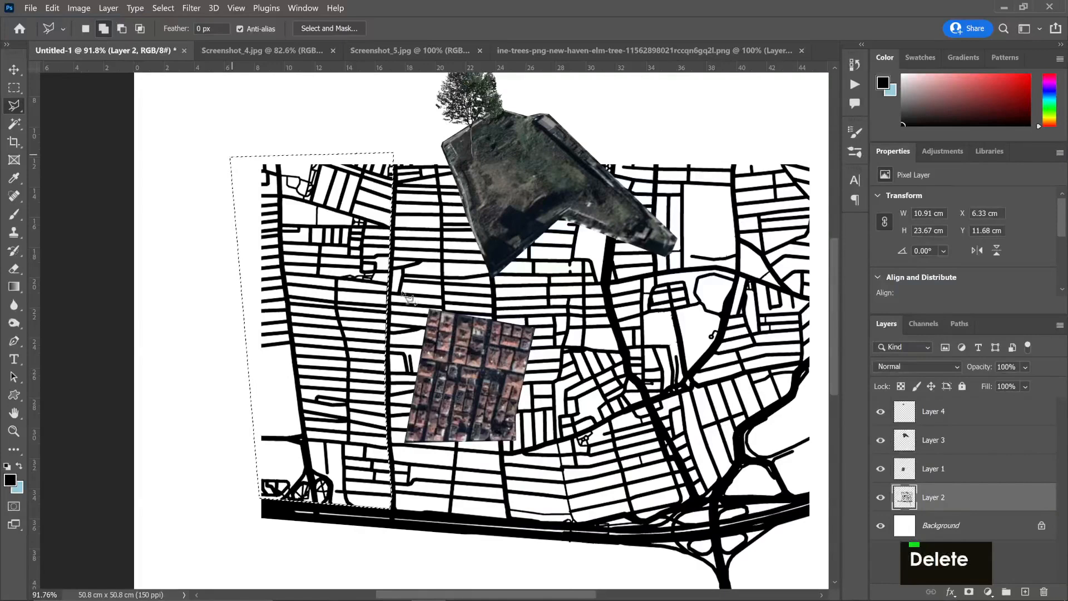
{"action": "key", "text": "Escape"}
{"action": "key", "text": "Delete"}
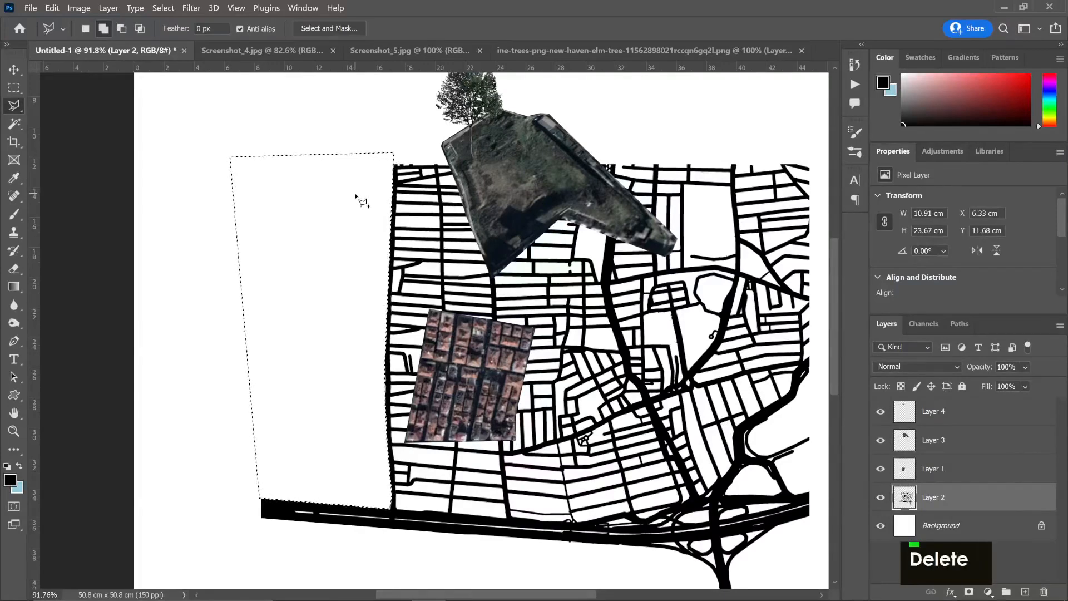
{"action": "key", "text": "ctrl+d"}
With the Polygonal Lasso, trace the outer edge of the curved eastern road from the map's northern edge down to the diagonal road junction
{"action": "scroll", "coordinate": [352, 237], "scroll_direction": "right", "scroll_amount": 2}
{"action": "scroll", "coordinate": [352, 236], "scroll_direction": "right", "scroll_amount": 3}
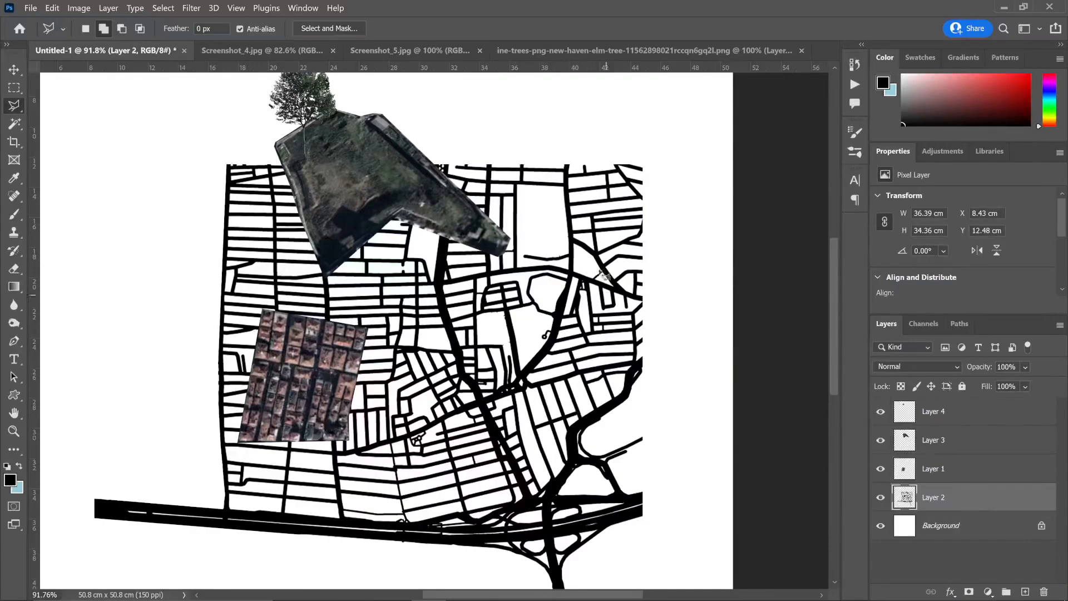
{"action": "scroll", "coordinate": [601, 262], "scroll_direction": "up", "scroll_amount": 1}
{"action": "scroll", "coordinate": [579, 245], "scroll_direction": "up", "scroll_amount": 2, "text": "alt"}
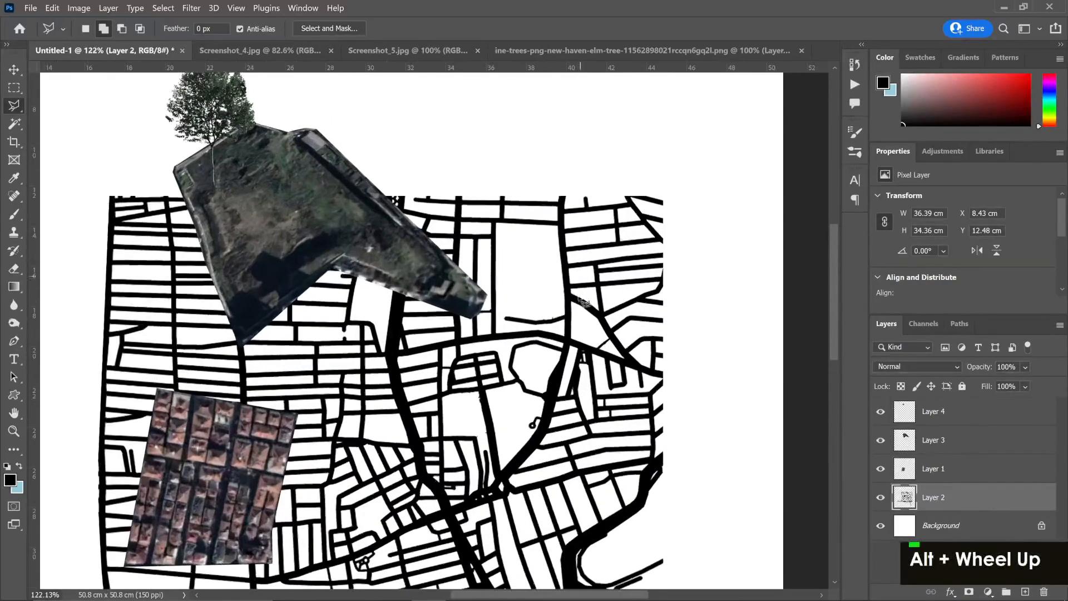
{"action": "scroll", "coordinate": [573, 196], "scroll_direction": "up", "scroll_amount": 3, "text": "alt"}
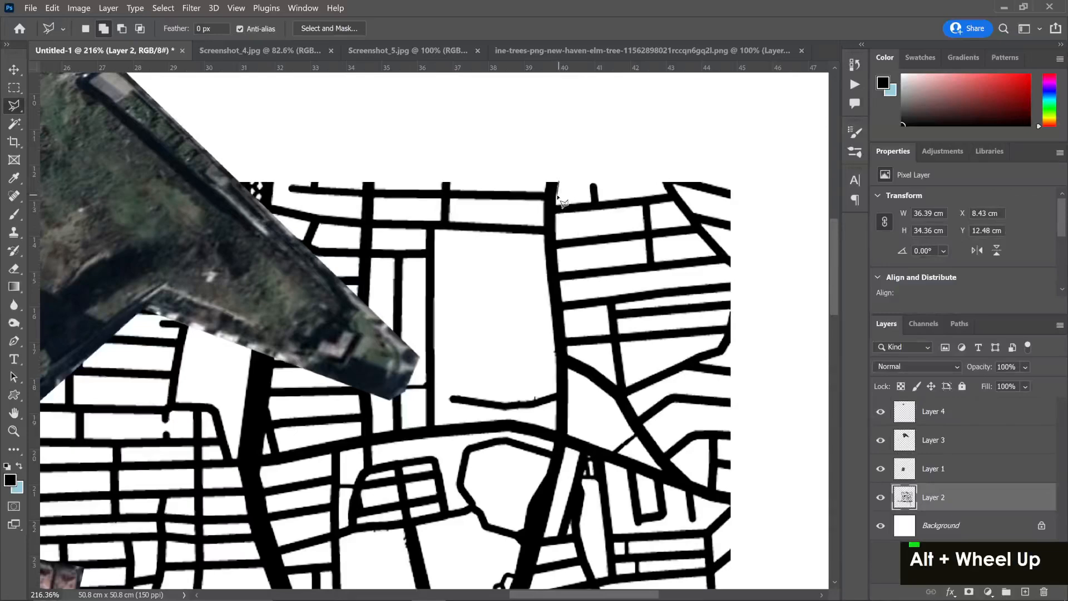
{"action": "left_click", "coordinate": [557, 254]}
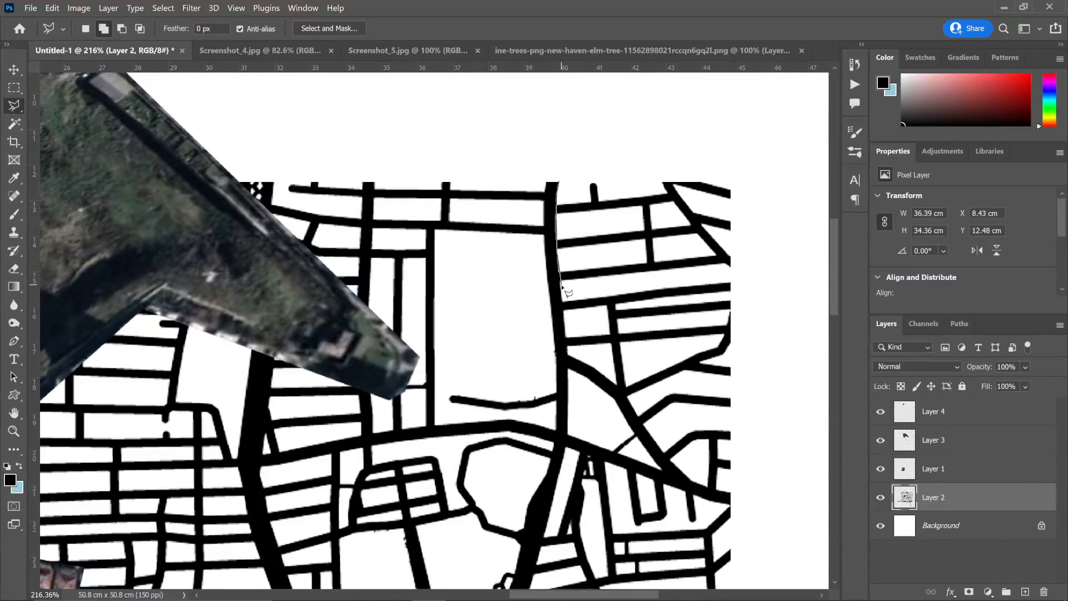
{"action": "left_click", "coordinate": [568, 369]}
{"action": "left_click", "coordinate": [567, 446]}
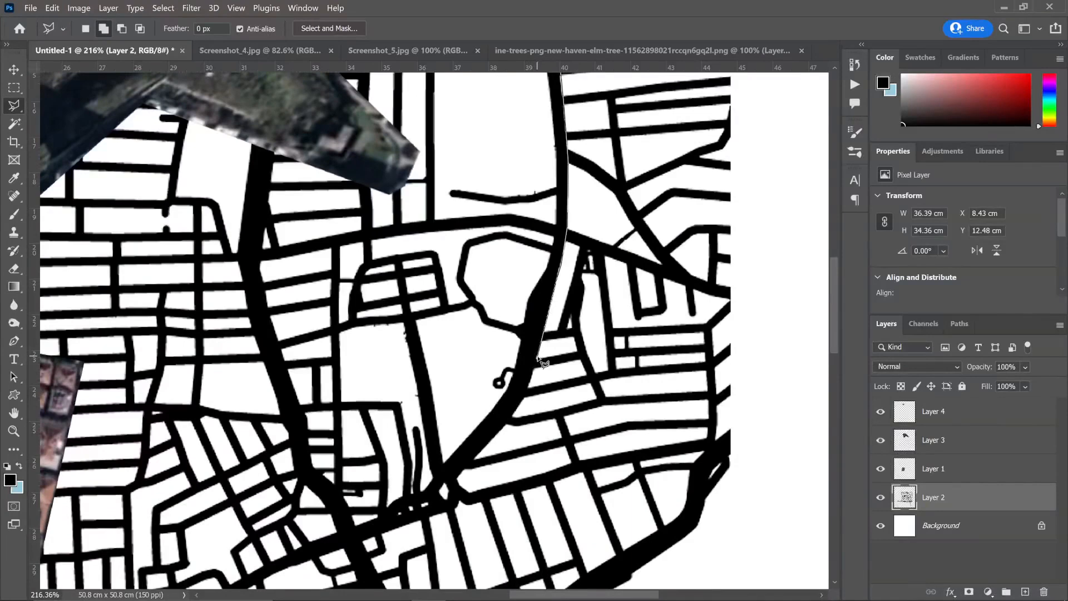
{"action": "left_click", "coordinate": [527, 393]}
{"action": "left_click", "coordinate": [511, 418]}
{"action": "double_click", "coordinate": [468, 480]}
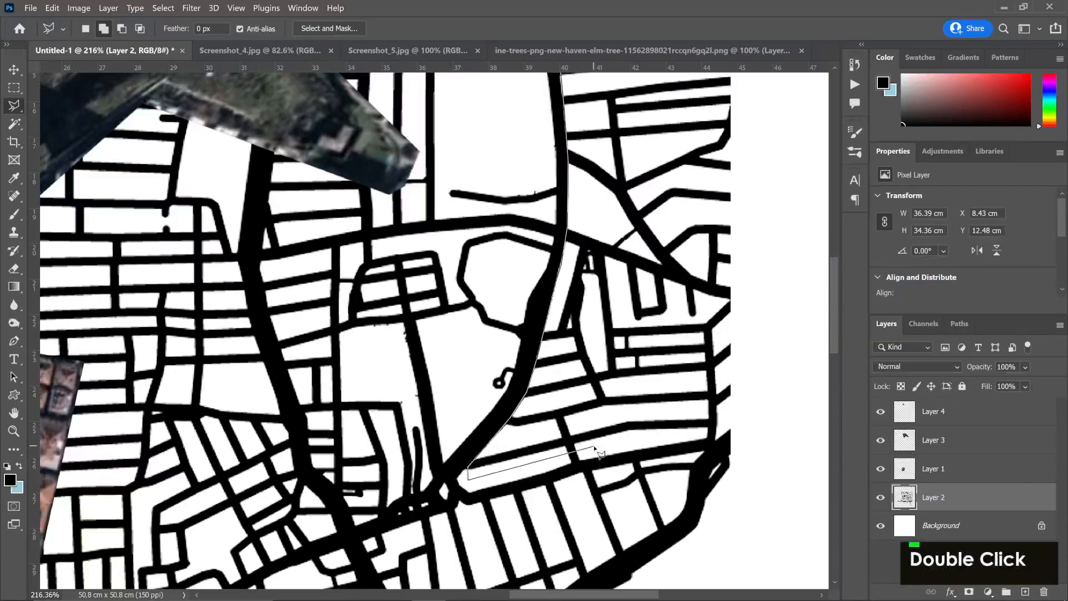
Close the outline along the diagonal road and around the map's northeastern corner, delete the enclosed streets from Layer 2, and deselect
{"action": "left_click", "coordinate": [572, 466]}
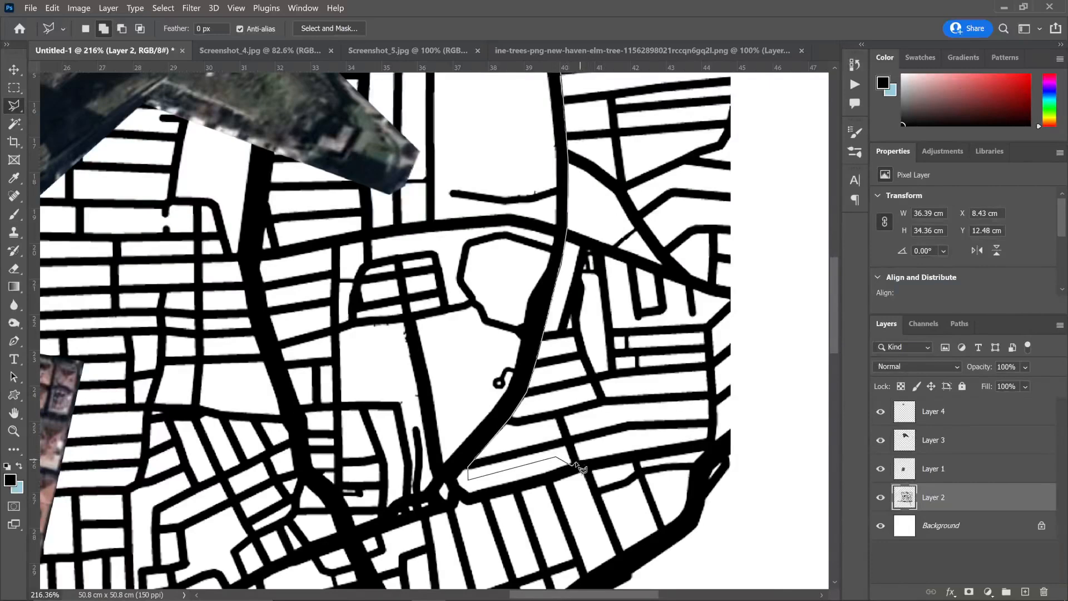
{"action": "key", "text": "BackSpace"}
{"action": "left_click", "coordinate": [573, 463]}
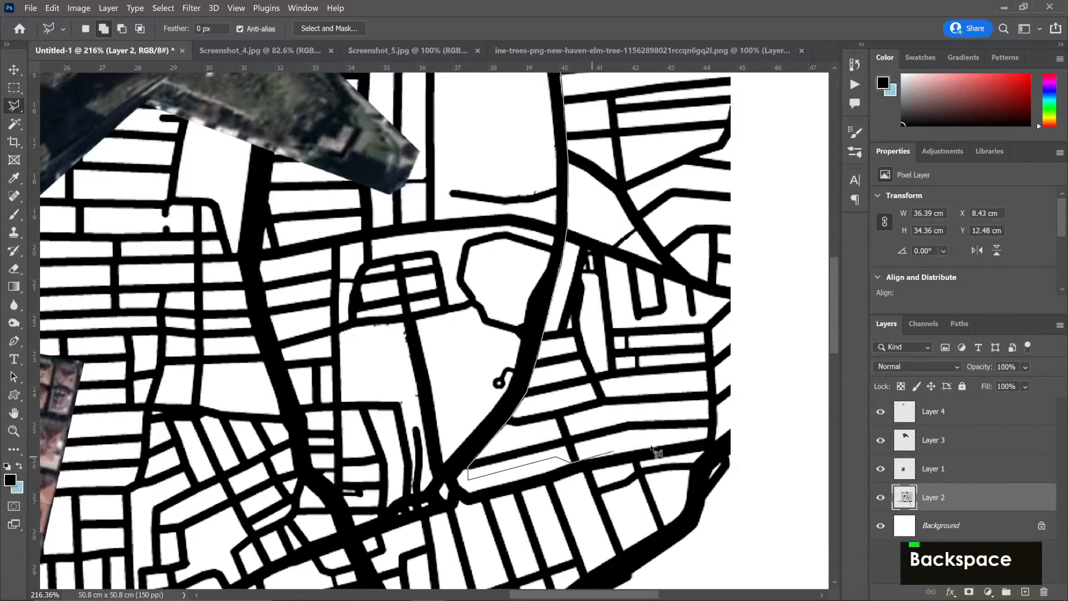
{"action": "left_click", "coordinate": [714, 439]}
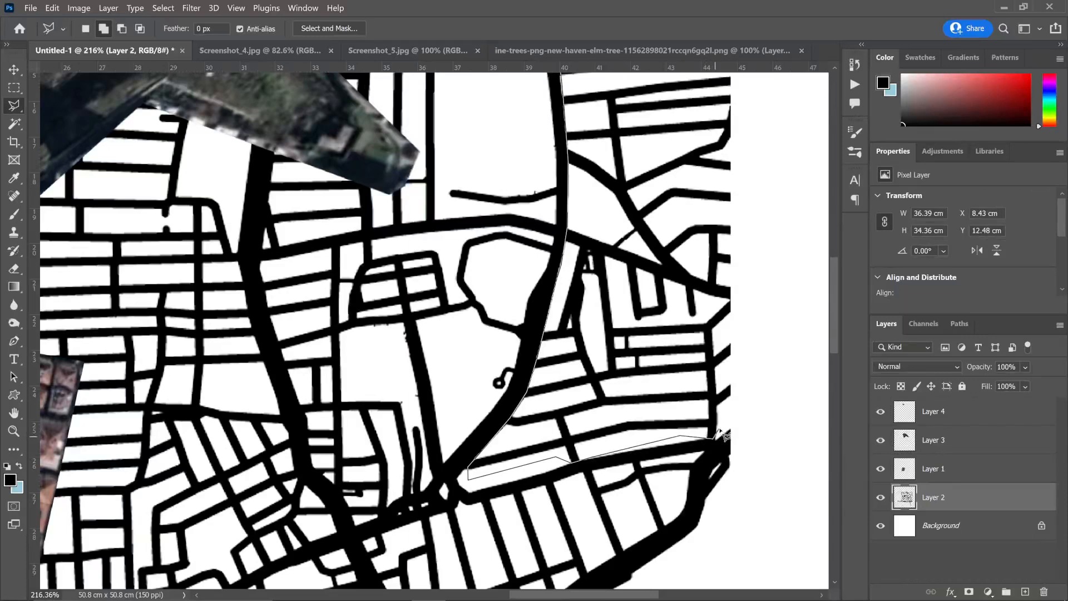
{"action": "left_click", "coordinate": [753, 385]}
{"action": "scroll", "coordinate": [760, 81], "scroll_direction": "up", "scroll_amount": 5}
{"action": "left_click", "coordinate": [763, 125]}
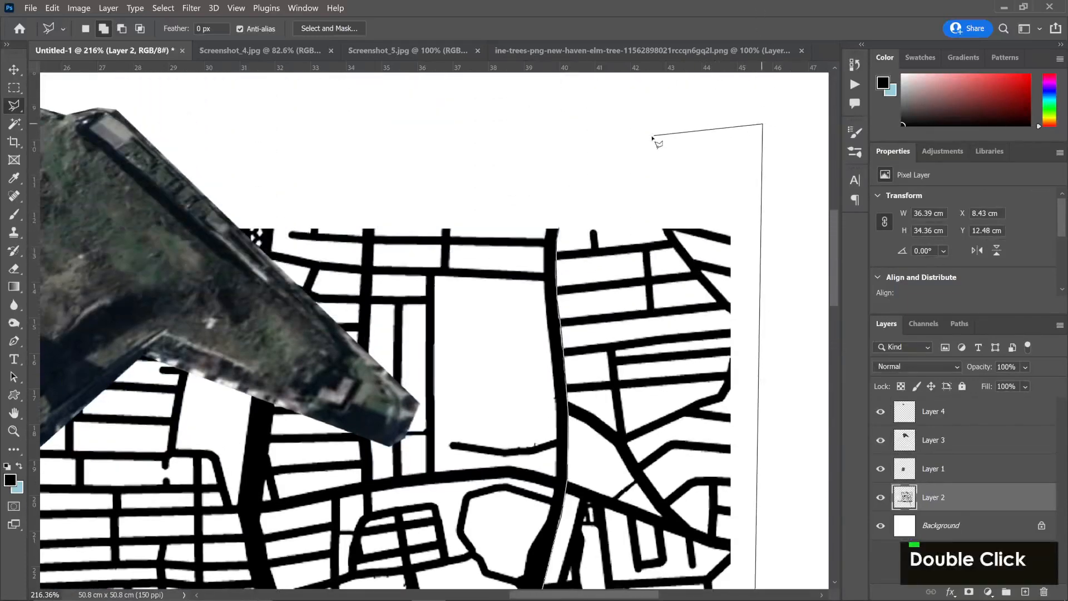
{"action": "left_click", "coordinate": [652, 135]}
{"action": "double_click", "coordinate": [559, 228]}
{"action": "key", "text": "Delete"}
{"action": "key", "text": "ctrl+d"}
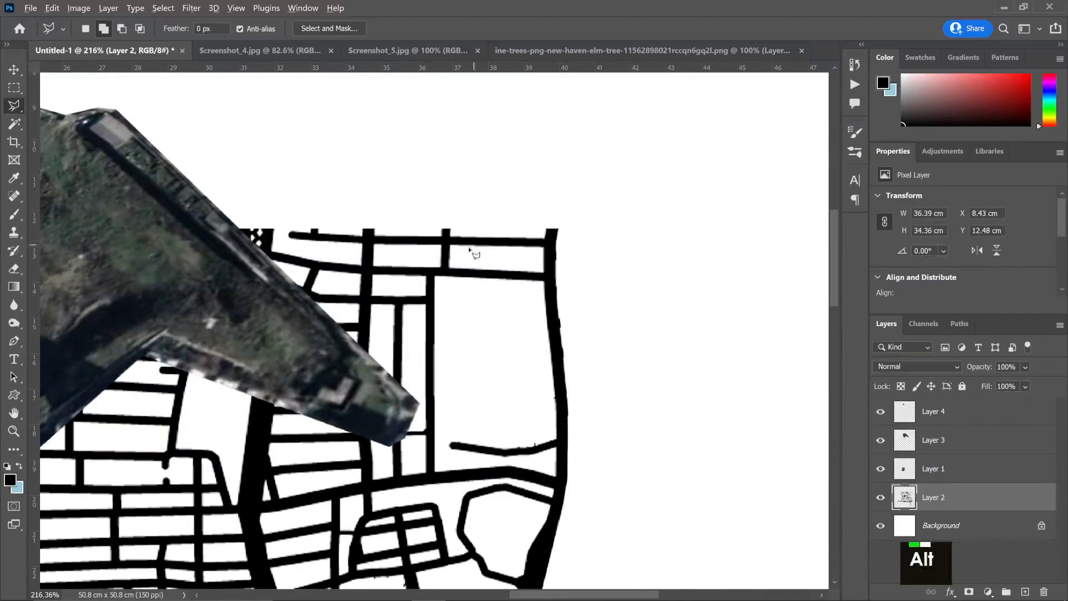
Move the tree, the green plot and the satellite block northwest so they clear the centre of the road network
{"action": "scroll", "coordinate": [465, 252], "scroll_direction": "down", "scroll_amount": 3}
{"action": "scroll", "coordinate": [421, 272], "scroll_direction": "down", "scroll_amount": 3}
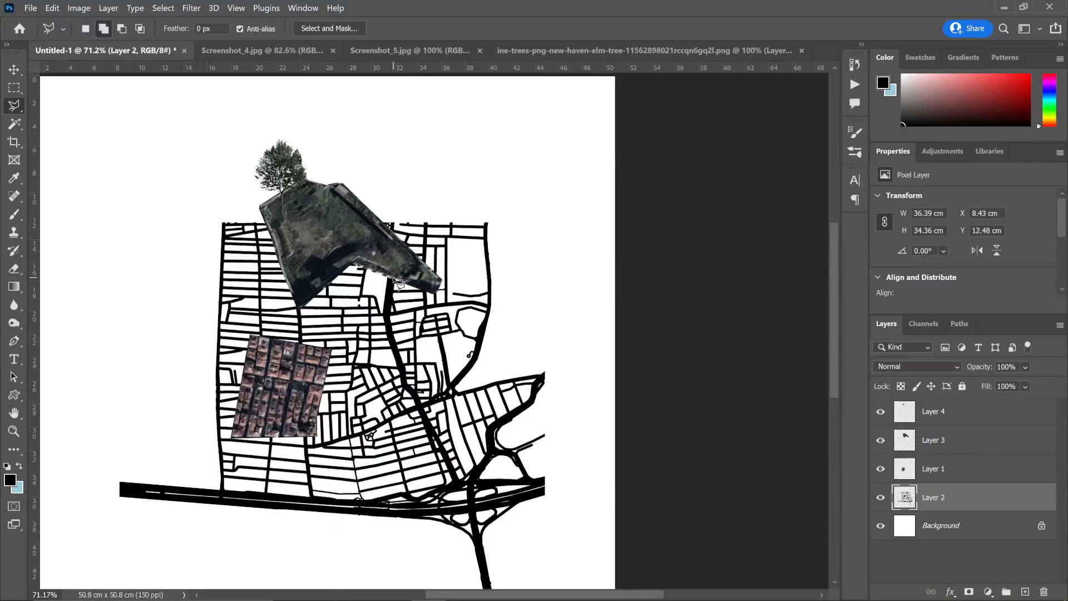
{"action": "scroll", "coordinate": [427, 308], "scroll_direction": "up", "scroll_amount": 1, "text": "alt"}
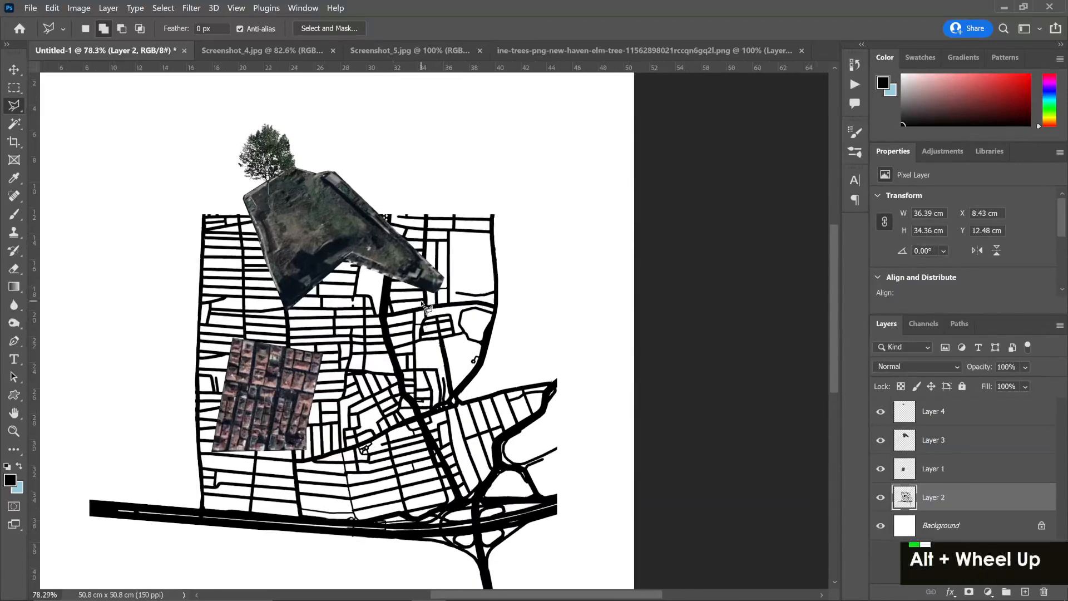
{"action": "key", "text": "v"}
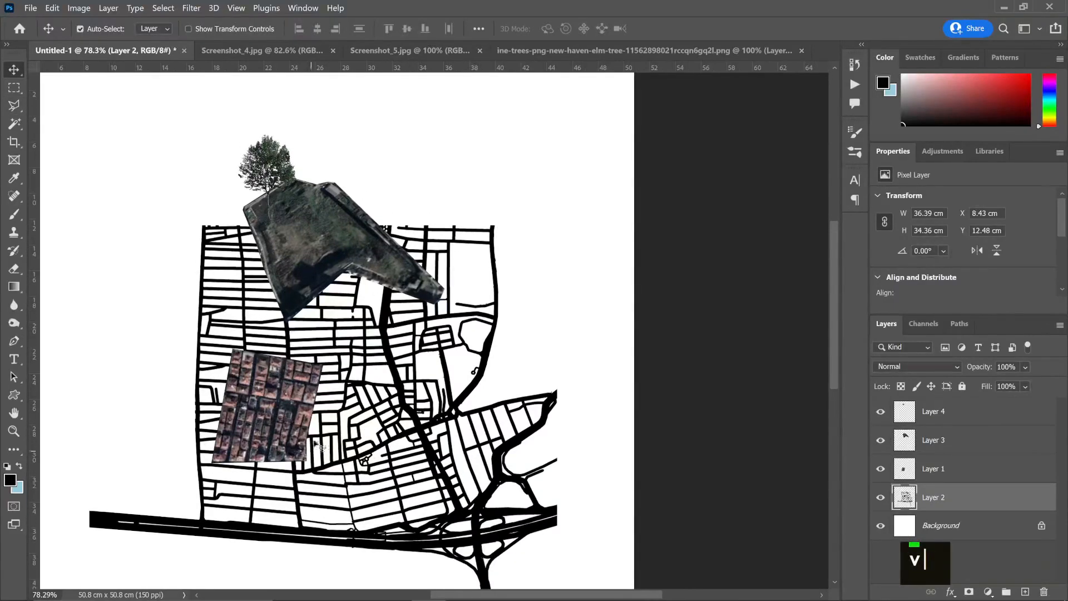
{"action": "left_click_drag", "start_coordinate": [231, 133], "coordinate": [219, 127]}
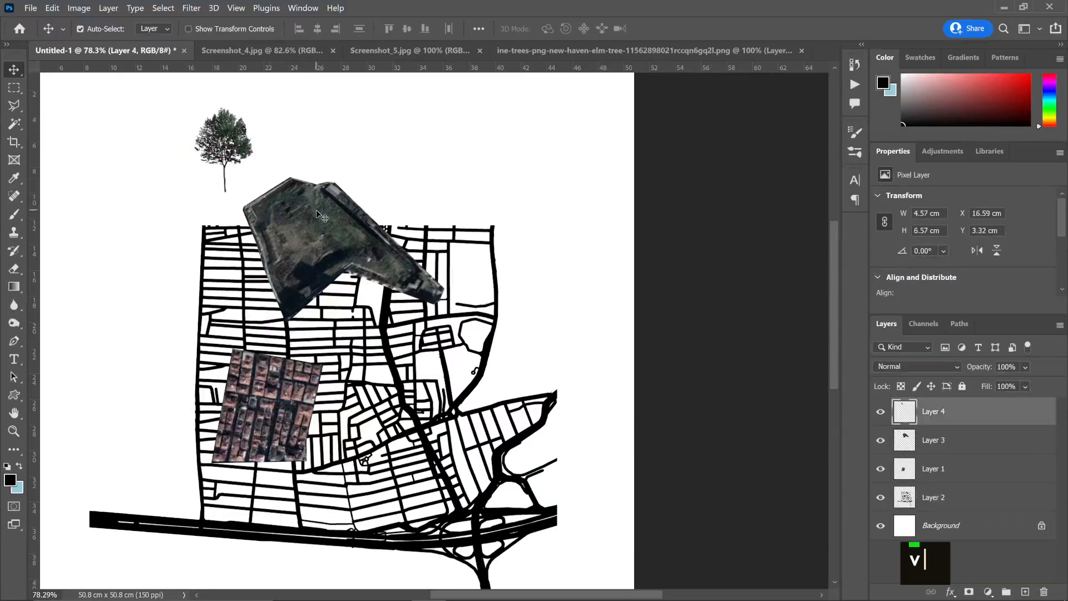
{"action": "left_click_drag", "start_coordinate": [327, 211], "coordinate": [195, 136]}
{"action": "left_click_drag", "start_coordinate": [298, 378], "coordinate": [139, 316]}
{"action": "scroll", "coordinate": [324, 397], "scroll_direction": "down", "scroll_amount": 2}
{"action": "scroll", "coordinate": [421, 452], "scroll_direction": "up", "scroll_amount": 1}
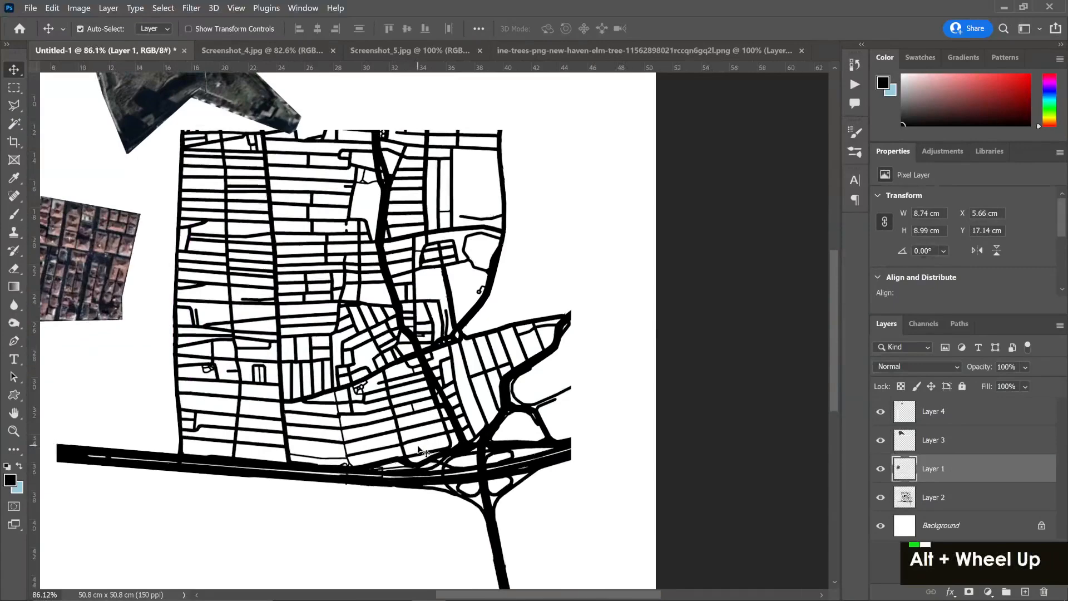
Rename the road-network layer, Layer 2, as "roads"
{"action": "key", "text": "l"}
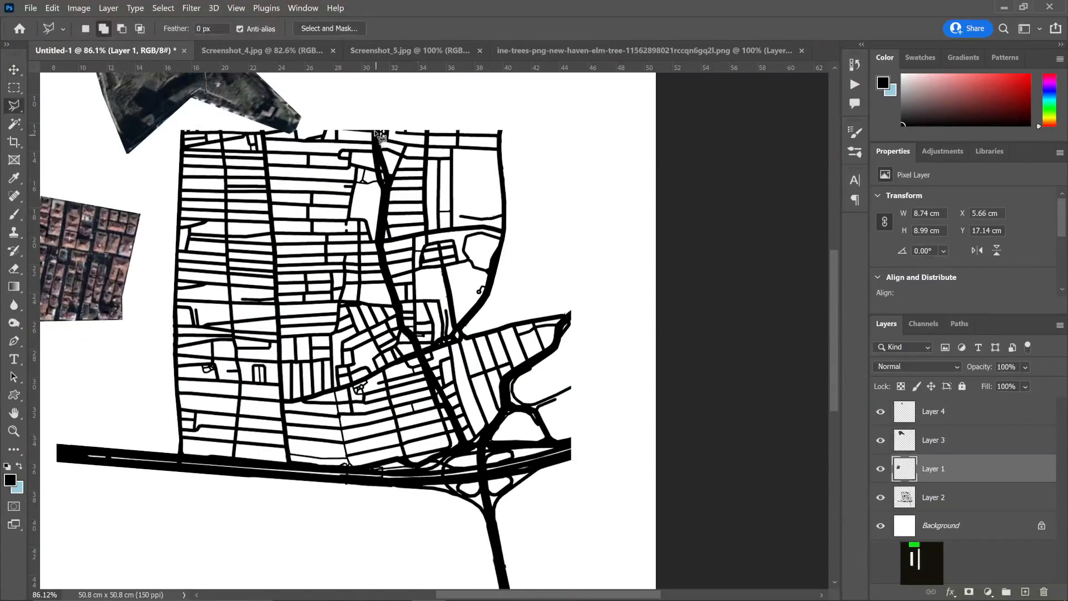
{"action": "scroll", "coordinate": [401, 312], "scroll_direction": "up", "scroll_amount": 1}
{"action": "scroll", "coordinate": [403, 295], "scroll_direction": "up", "scroll_amount": 2}
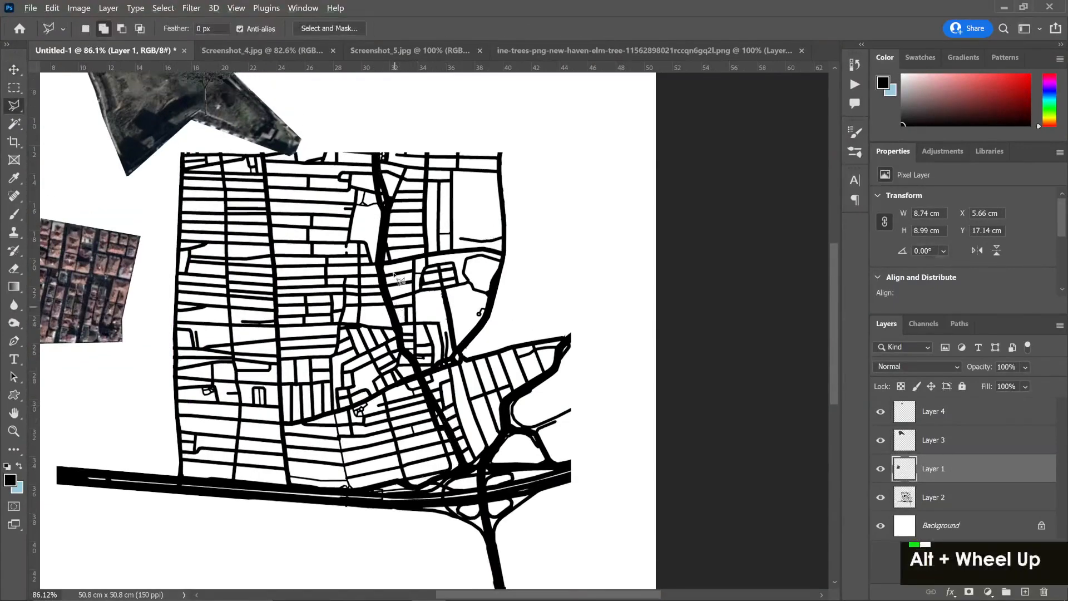
{"action": "left_click", "coordinate": [963, 498]}
{"action": "double_click", "coordinate": [938, 497]}
{"action": "type", "text": "r"}
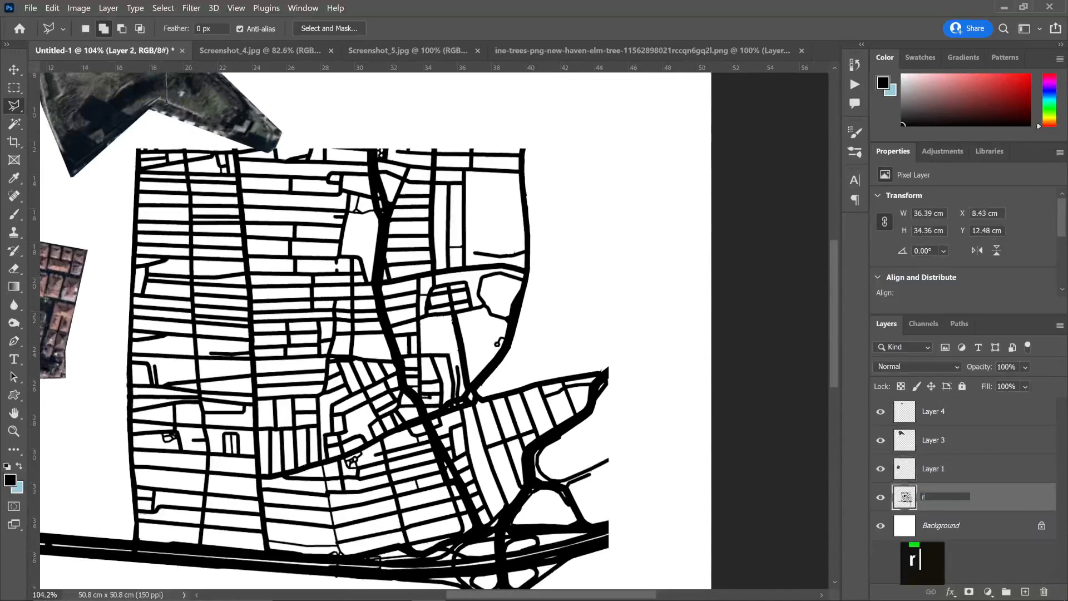
{"action": "type", "text": "oads"}
{"action": "key", "text": "Return"}
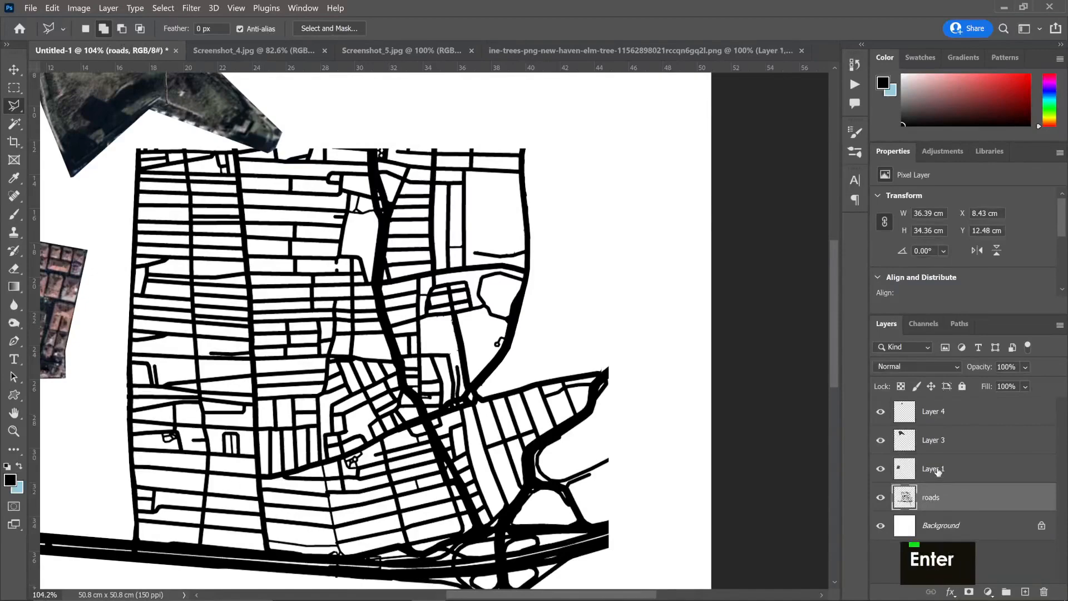
Rename the satellite block layer, Layer 1, as "google maps1"
{"action": "left_click", "coordinate": [937, 471]}
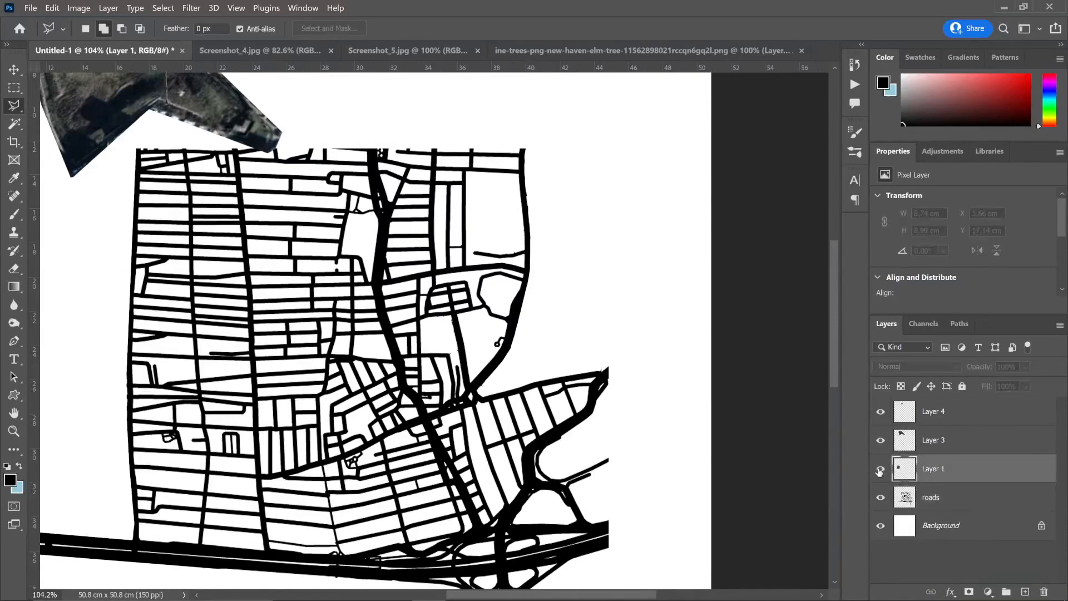
{"action": "double_click", "coordinate": [943, 475]}
{"action": "type", "text": "google "}
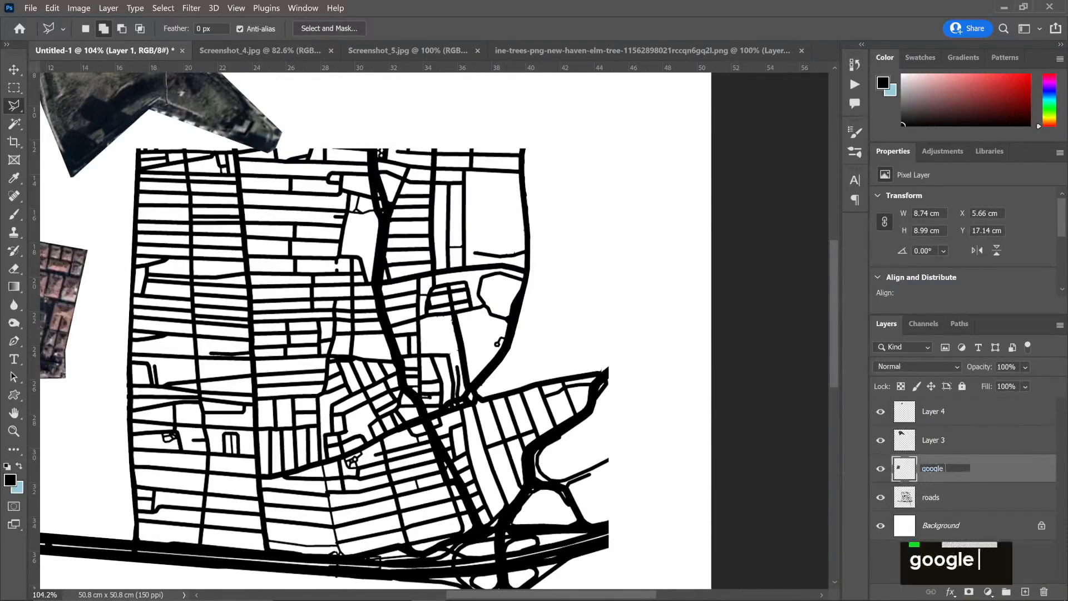
{"action": "type", "text": "maps1"}
{"action": "key", "text": "Return"}
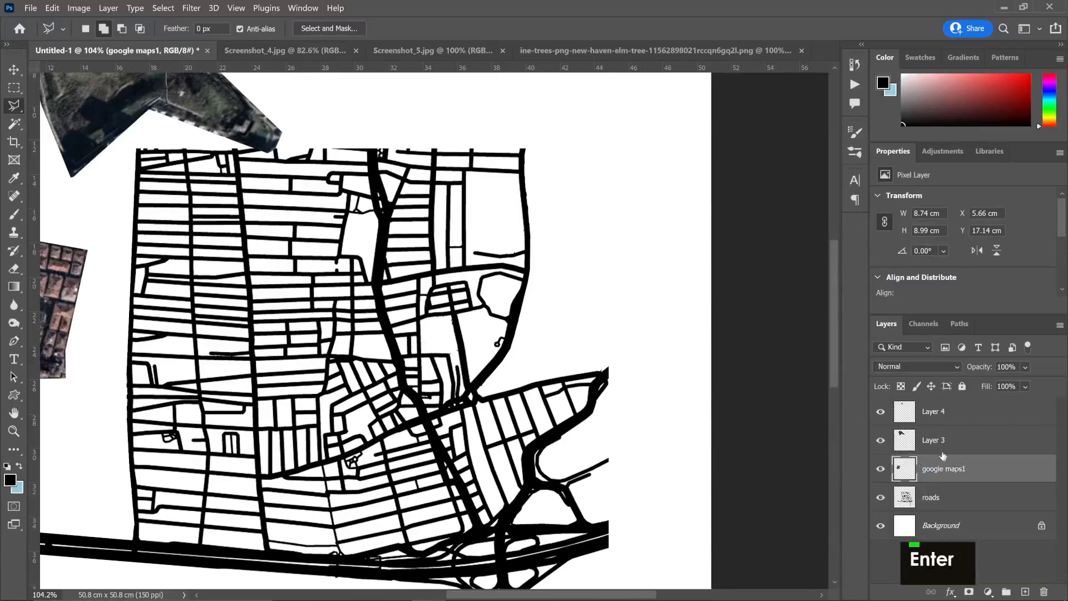
Rename Layer 3 as "garden" and Layer 4 as "tree"
{"action": "left_click", "coordinate": [941, 449]}
{"action": "double_click", "coordinate": [935, 445]}
{"action": "type", "text": "ga"}
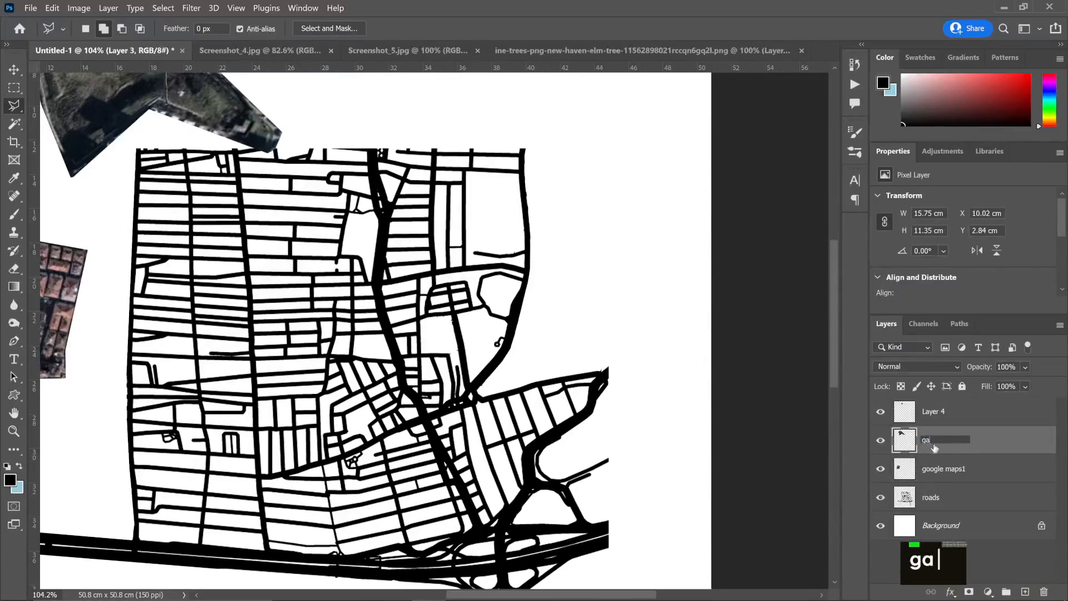
{"action": "type", "text": "rden"}
{"action": "key", "text": "Return"}
{"action": "double_click", "coordinate": [934, 413]}
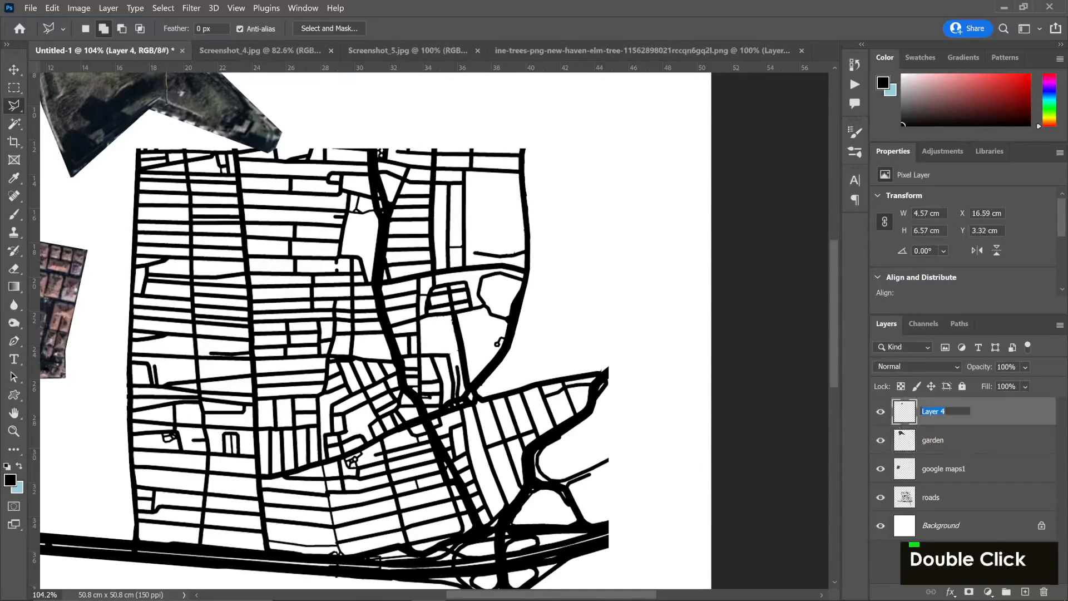
{"action": "type", "text": "tree"}
{"action": "key", "text": "Return"}
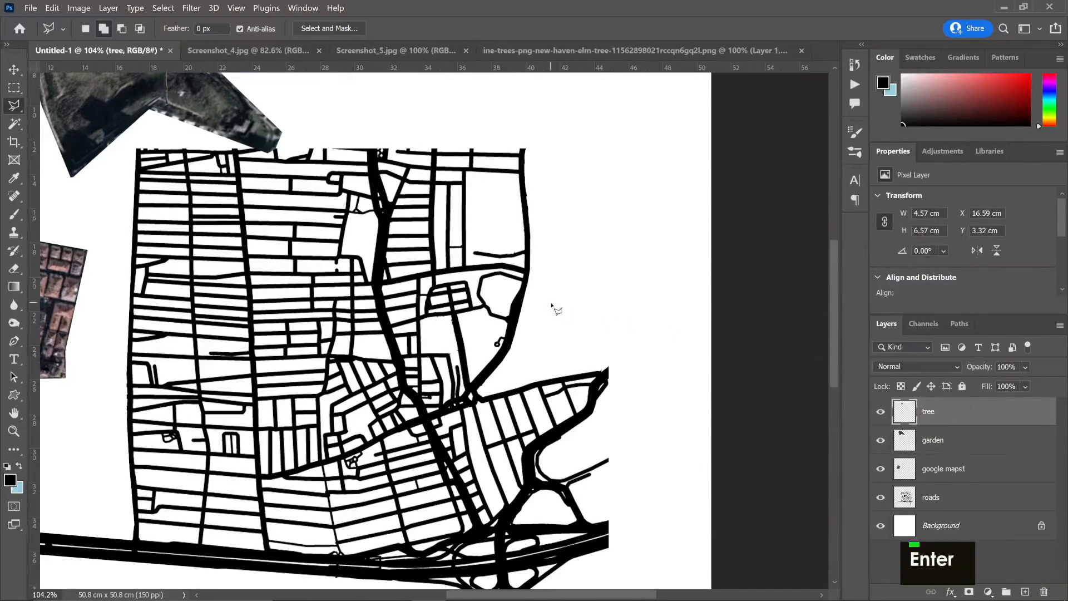
On the roads layer, start a Polygonal Lasso outline down the western edge of the thick central road from the map's northern edge
{"action": "key", "text": "v"}
{"action": "left_click", "coordinate": [377, 176]}
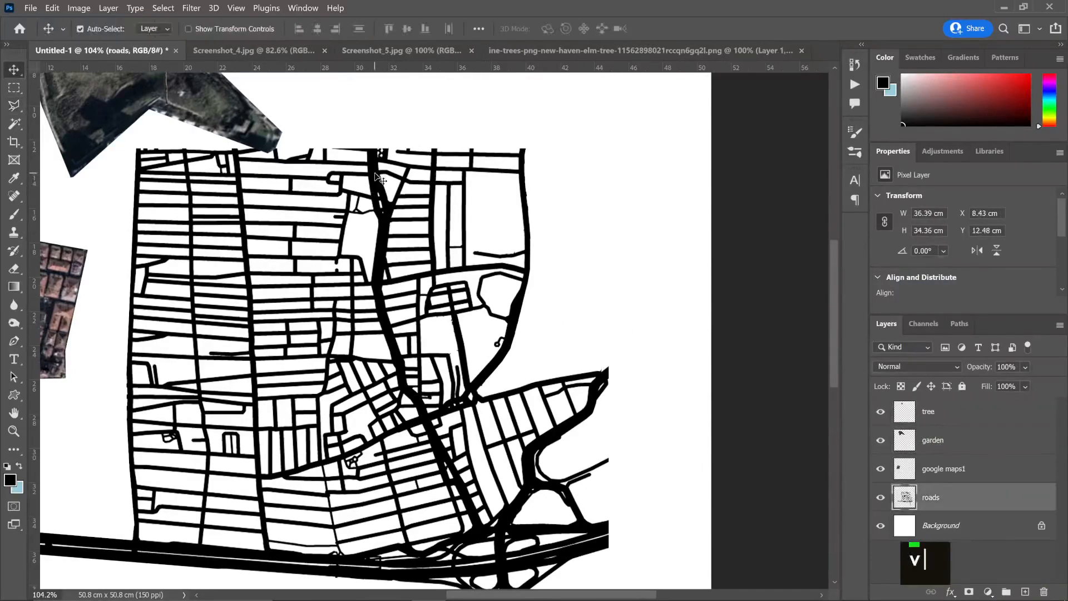
{"action": "key", "text": "l"}
{"action": "scroll", "coordinate": [374, 173], "scroll_direction": "up", "scroll_amount": 2, "text": "alt"}
{"action": "scroll", "coordinate": [374, 171], "scroll_direction": "up", "scroll_amount": 3, "text": "alt"}
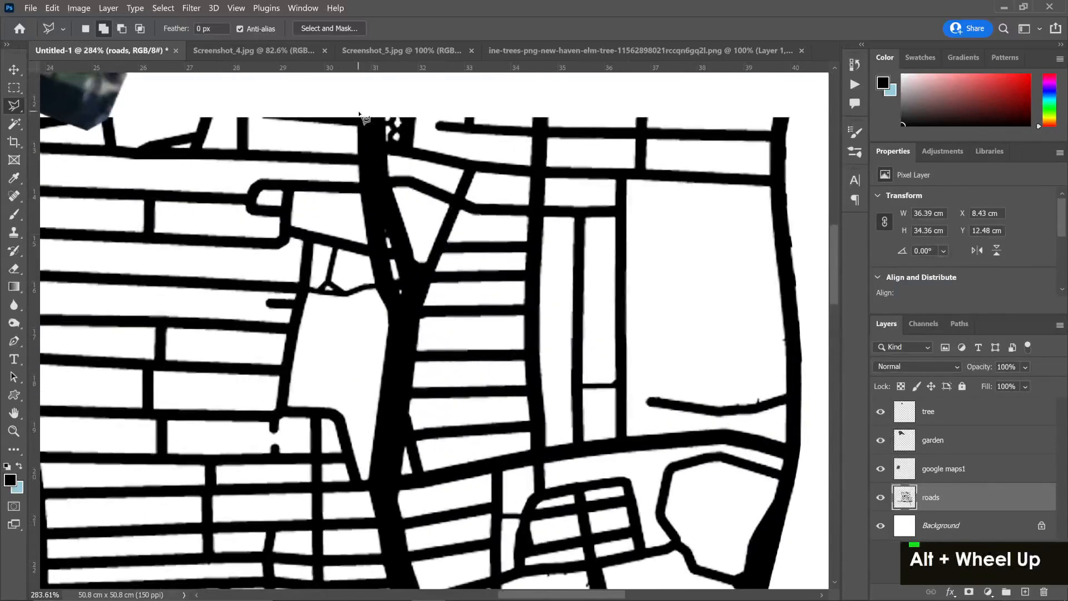
{"action": "key", "text": "Escape"}
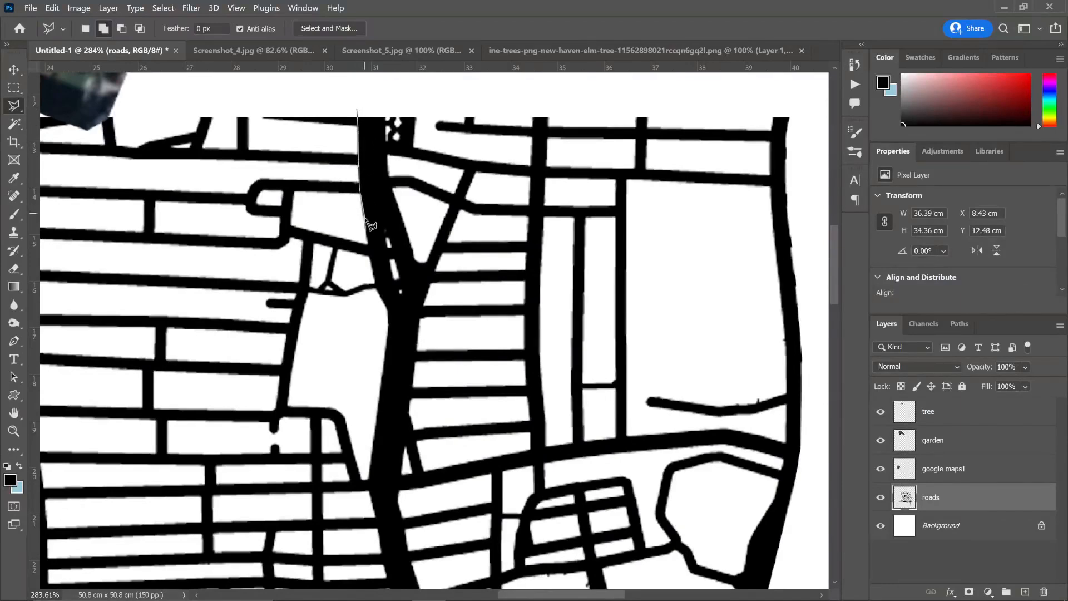
{"action": "left_click", "coordinate": [389, 316]}
{"action": "left_click", "coordinate": [368, 483]}
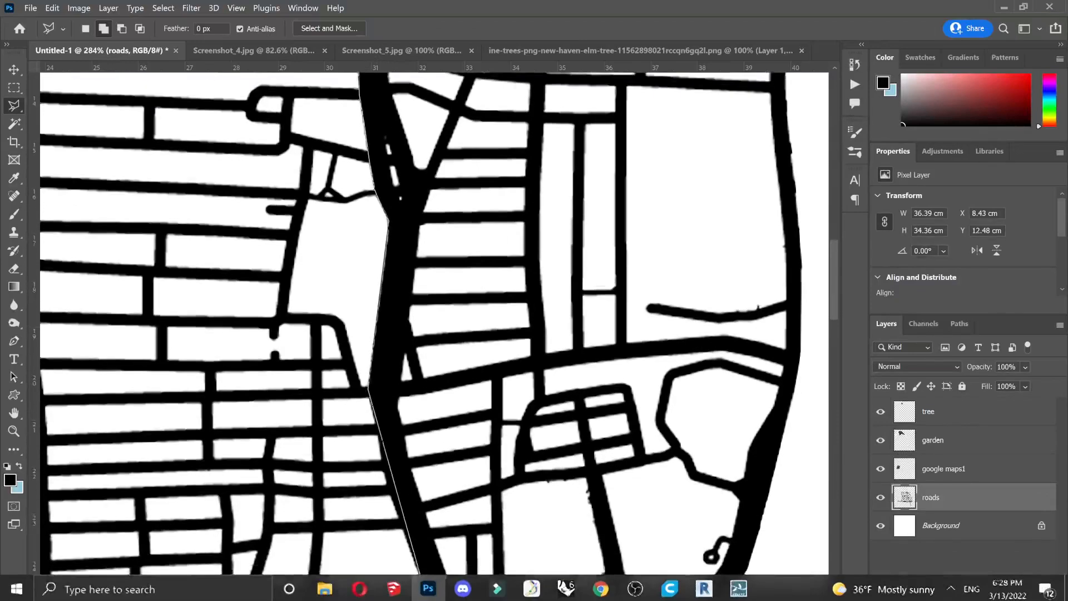
Continue the Polygonal Lasso outline down the western edge of the thick central road towards the southern highway junction
{"action": "mouse_move", "coordinate": [427, 600]}
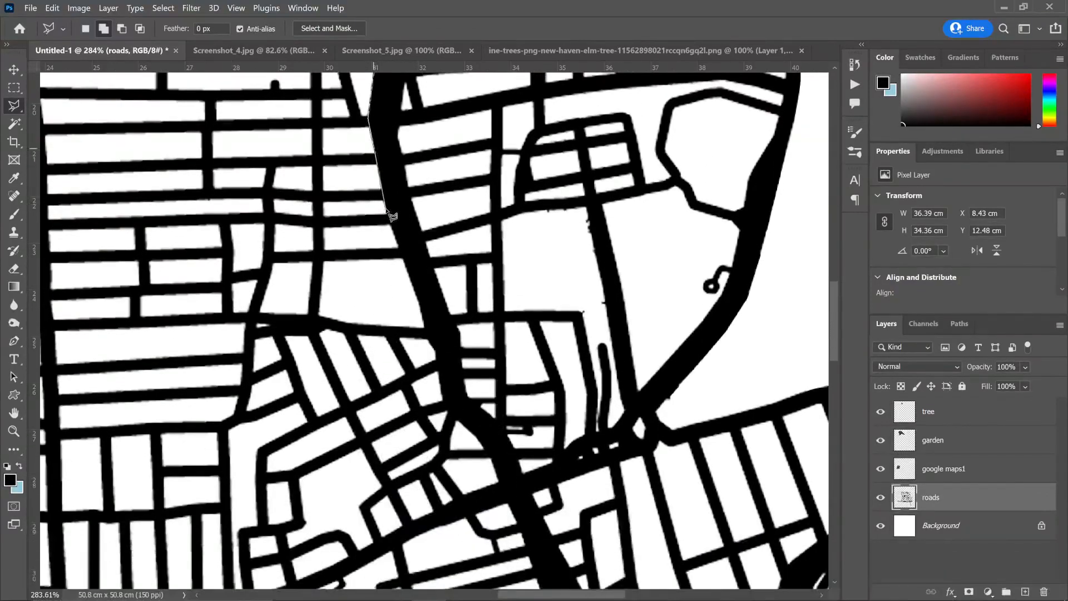
{"action": "left_click", "coordinate": [389, 215]}
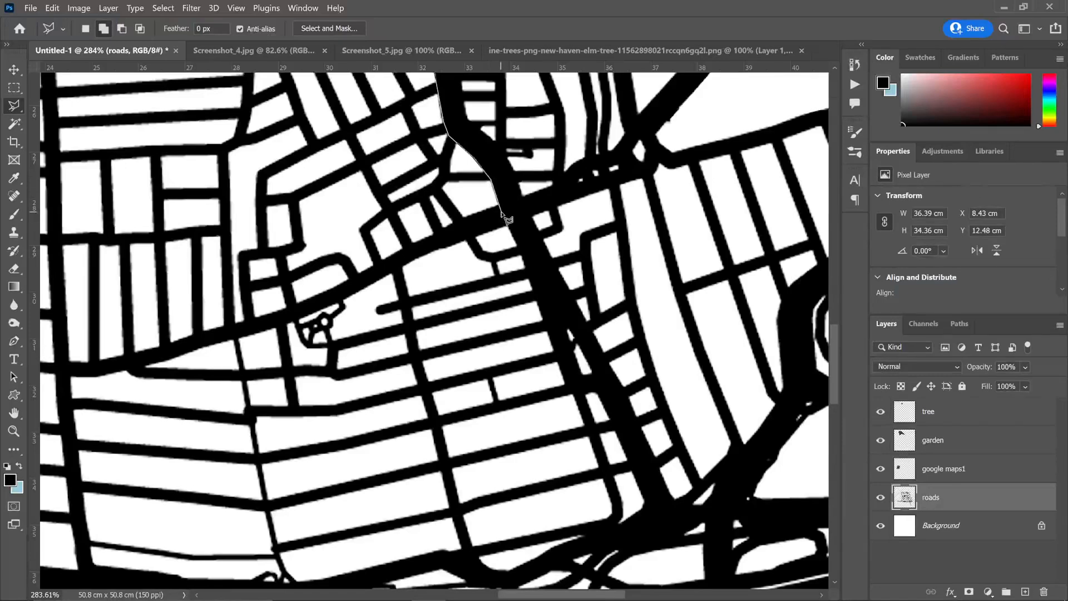
{"action": "left_click", "coordinate": [524, 261]}
{"action": "left_click", "coordinate": [561, 373]}
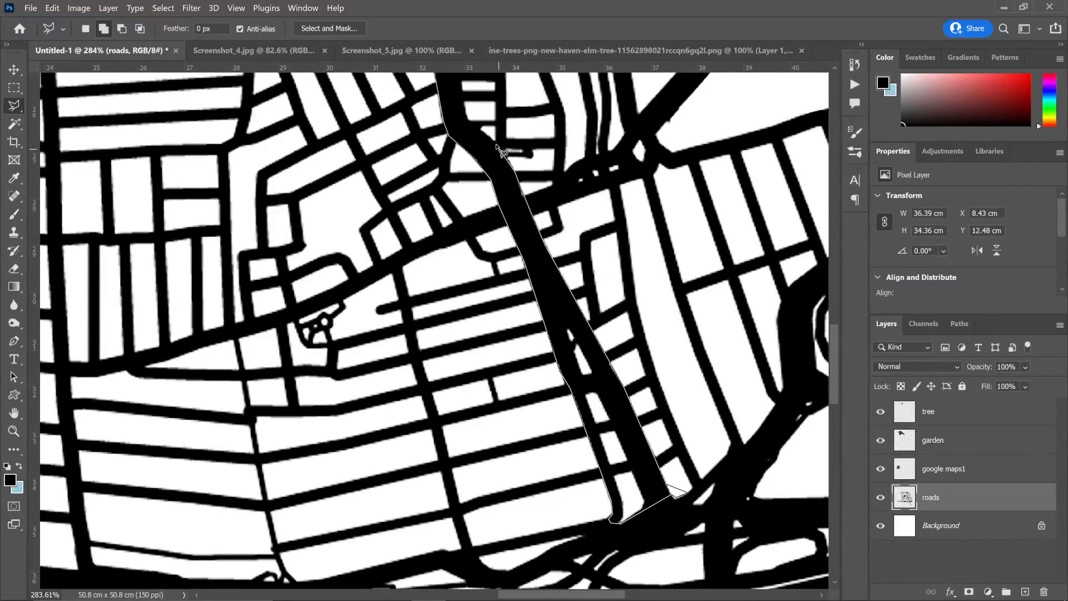
Trace back up the central road's eastern edge, include the short northeast branch, and close the selection at the map's northern edge
{"action": "scroll", "coordinate": [472, 123], "scroll_direction": "up", "scroll_amount": 10}
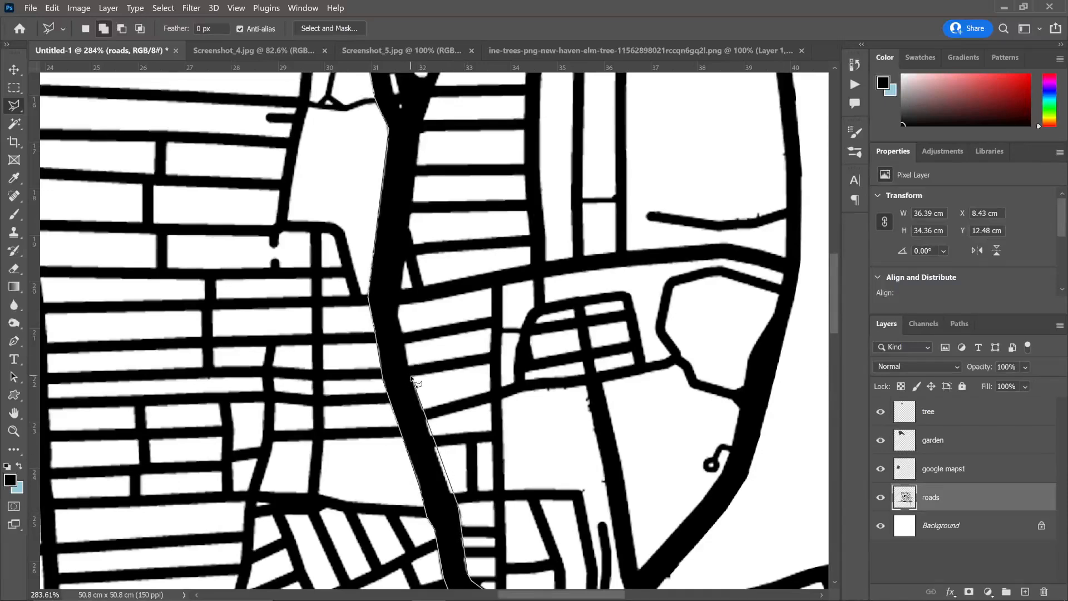
{"action": "key", "text": "BackSpace"}
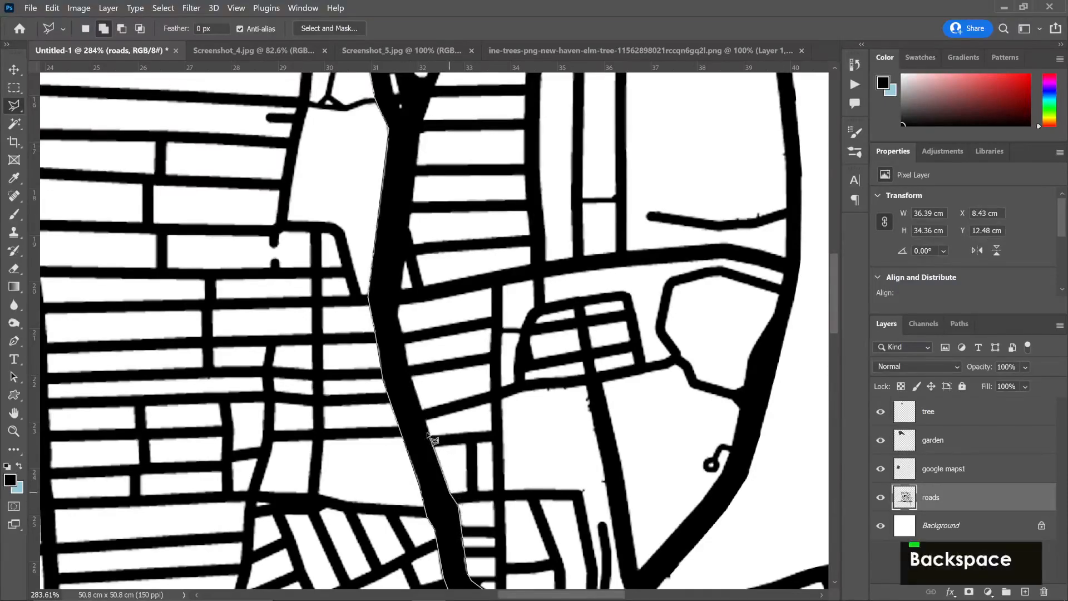
{"action": "scroll", "coordinate": [399, 326], "scroll_direction": "up", "scroll_amount": 5}
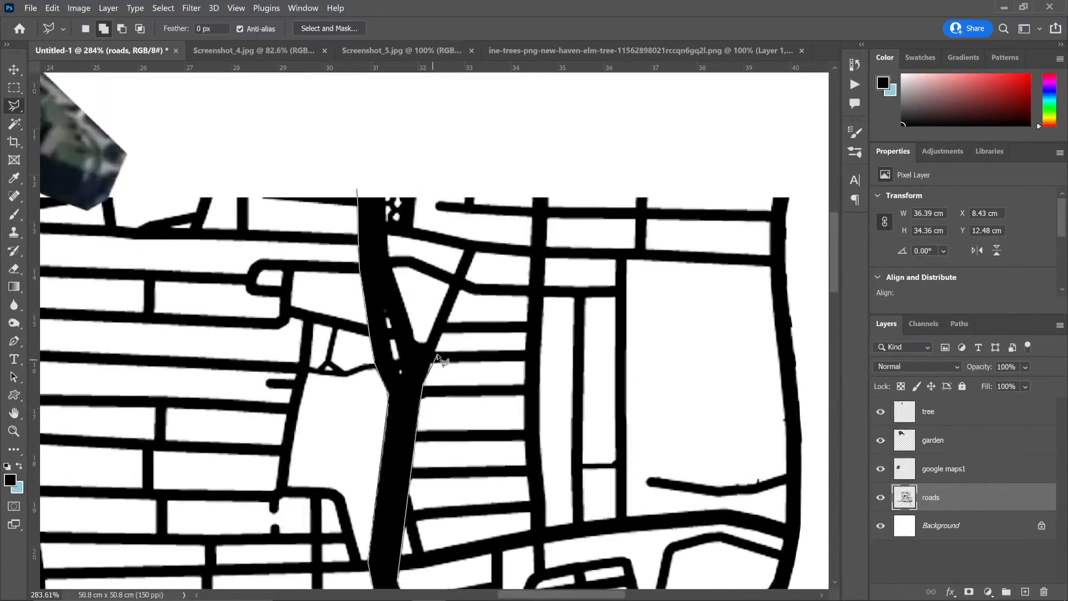
{"action": "left_click", "coordinate": [474, 251]}
{"action": "double_click", "coordinate": [418, 339]}
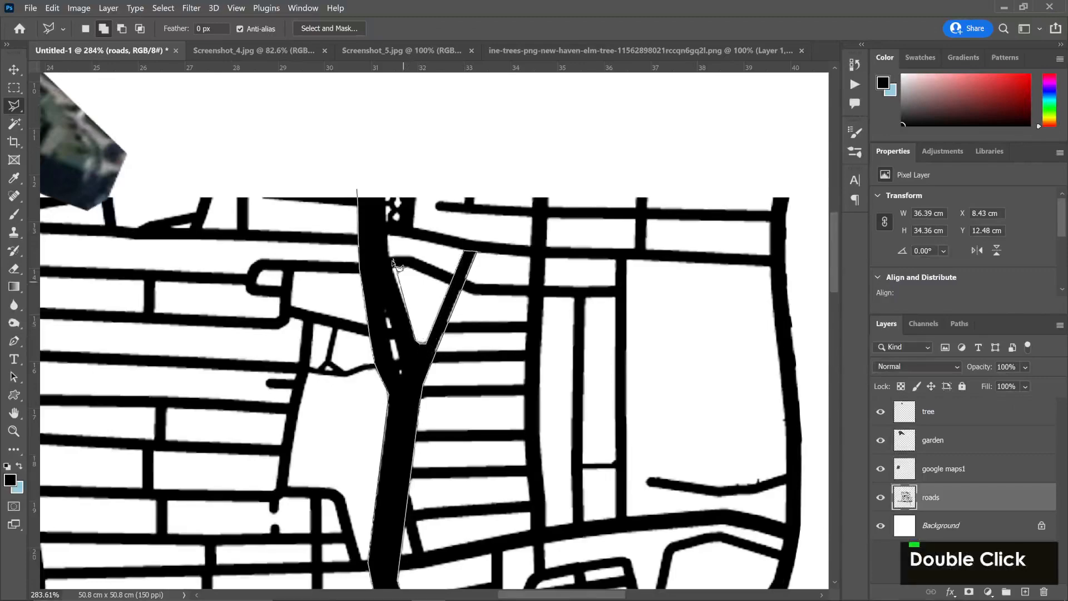
{"action": "double_click", "coordinate": [392, 202]}
Begin adding the thick eastern road to the selection, outlining its northwestern edge from the map's eastern tip down to the highway junction
{"action": "scroll", "coordinate": [445, 312], "scroll_direction": "down", "scroll_amount": 3, "text": "alt"}
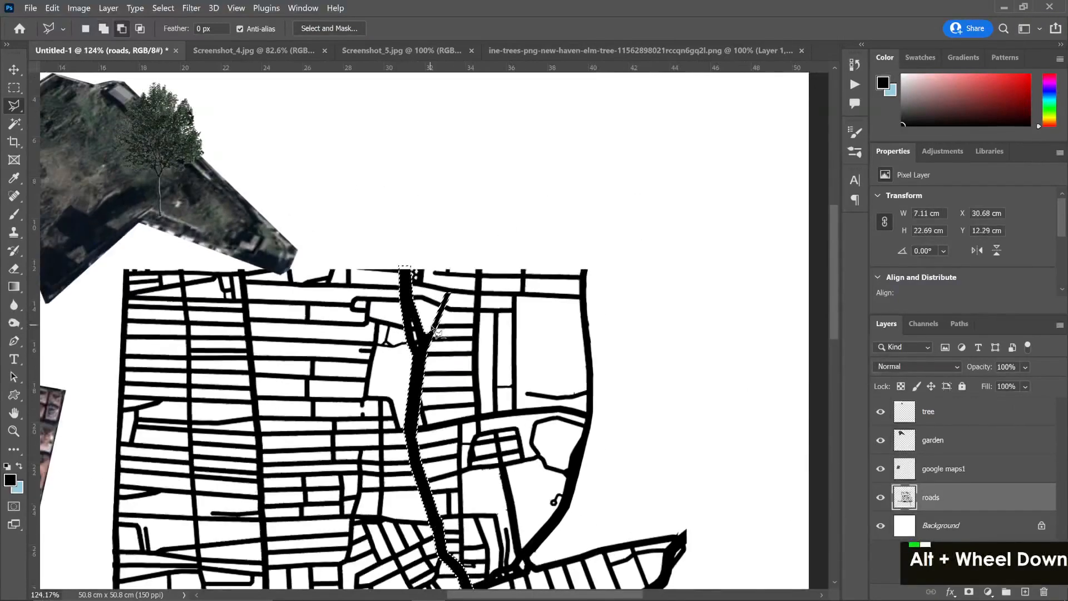
{"action": "scroll", "coordinate": [500, 400], "scroll_direction": "down", "scroll_amount": 3}
{"action": "scroll", "coordinate": [668, 345], "scroll_direction": "up", "scroll_amount": 2, "text": "alt"}
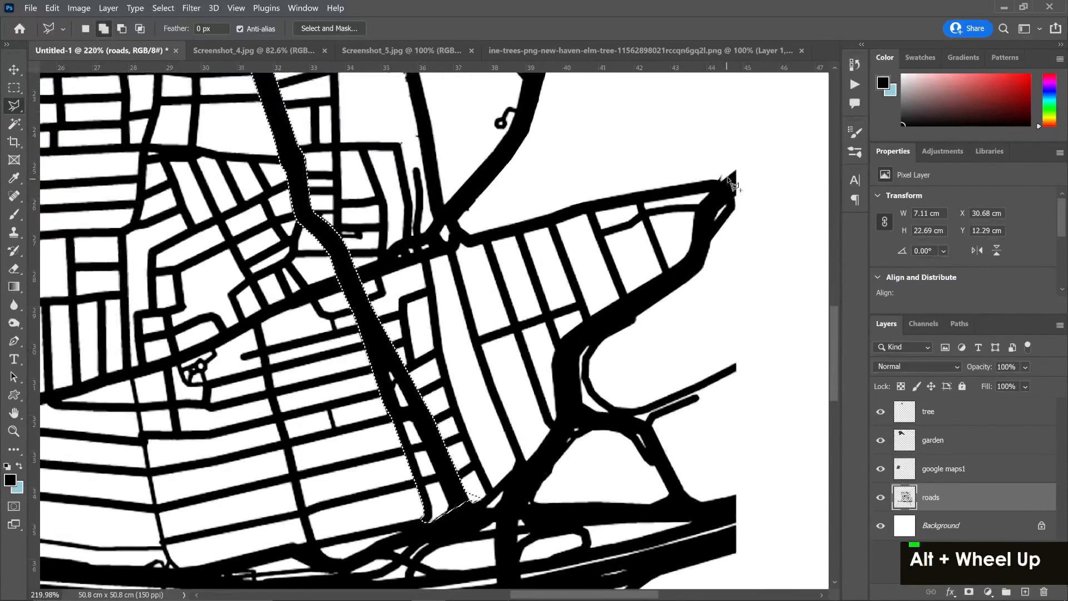
{"action": "double_click", "coordinate": [694, 240]}
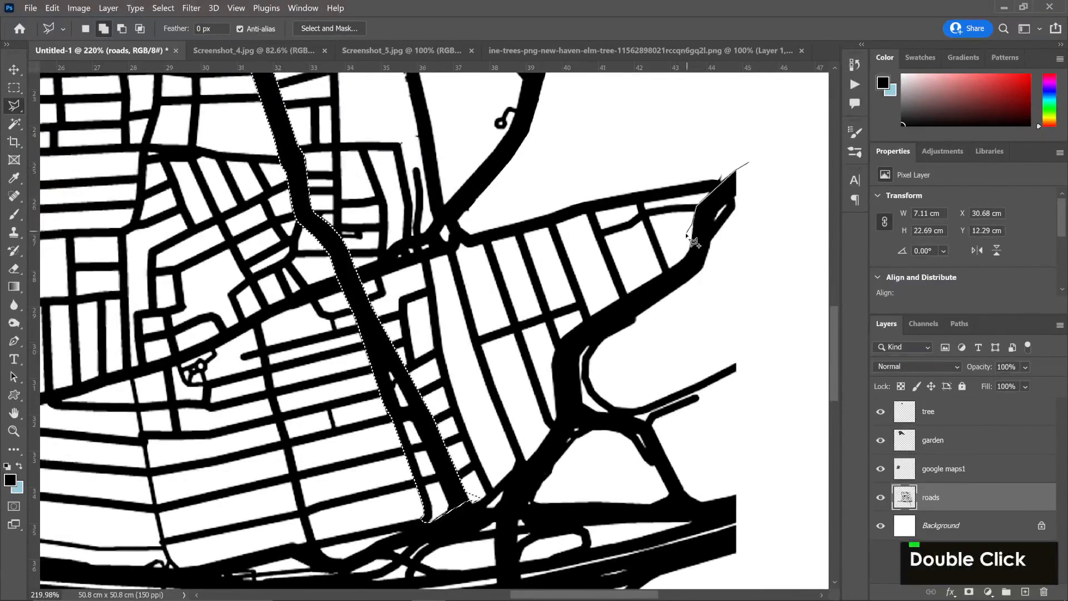
{"action": "left_click", "coordinate": [669, 268]}
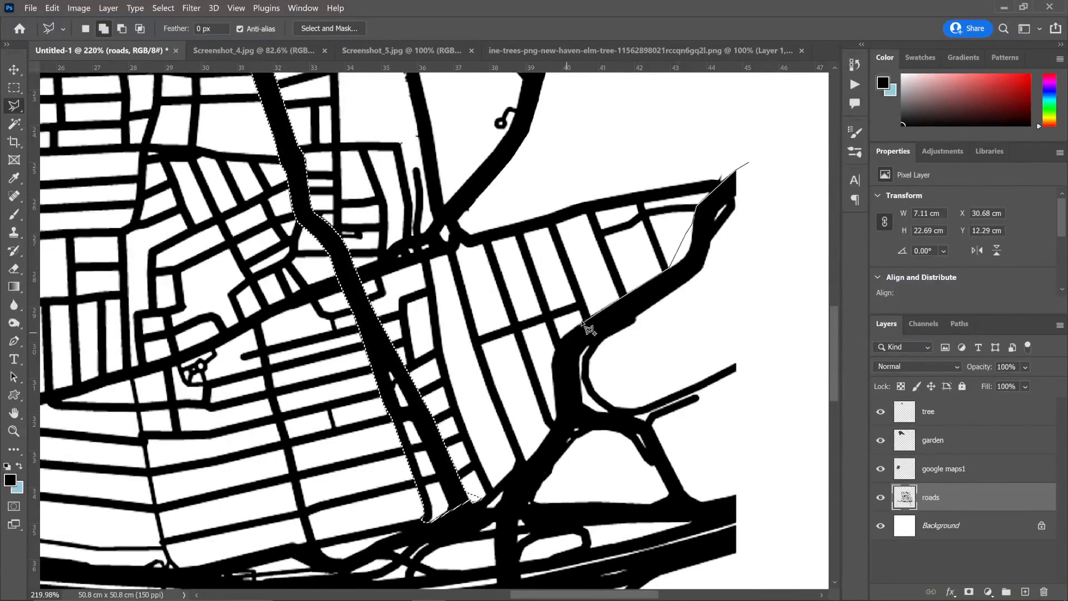
{"action": "double_click", "coordinate": [553, 368]}
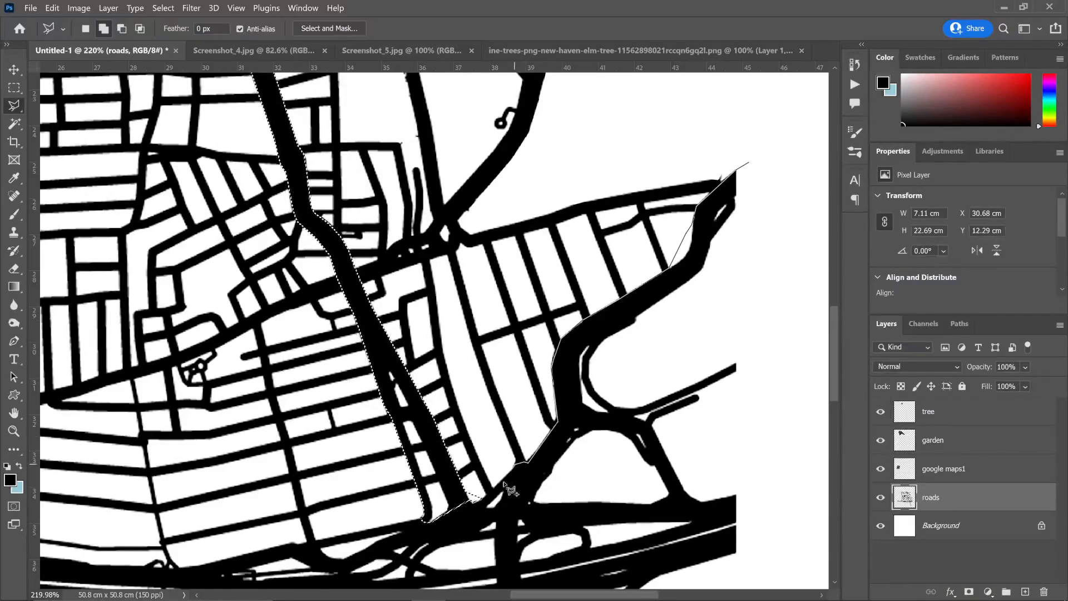
{"action": "left_click", "coordinate": [471, 500]}
{"action": "left_click", "coordinate": [425, 525]}
{"action": "left_click", "coordinate": [431, 548]}
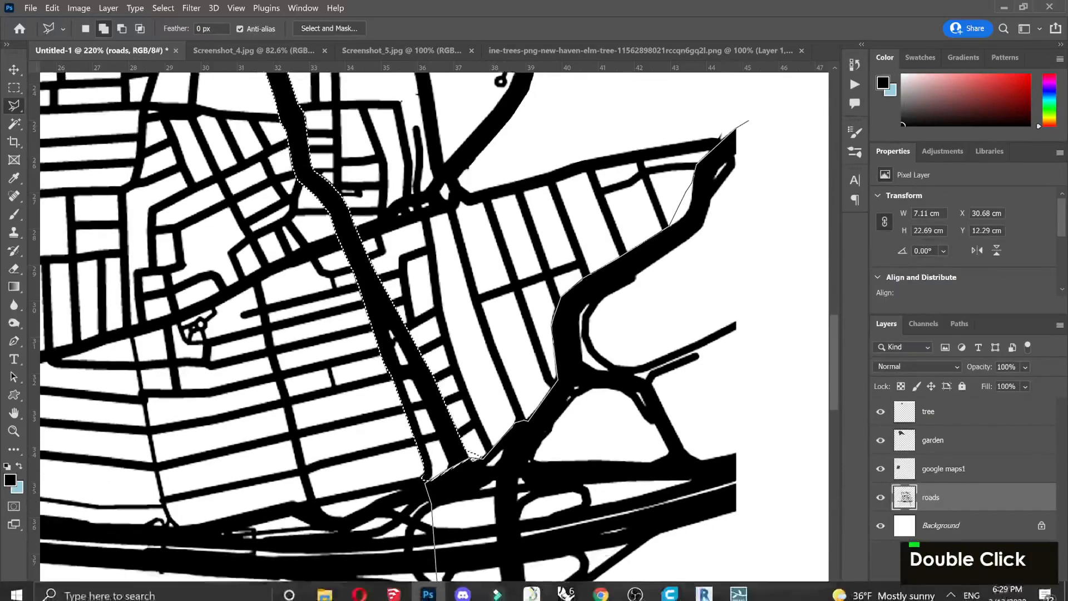
Carry the outline around the southern road and highway interchange, then back up the eastern road's outer edge to close the added selection
{"action": "left_click", "coordinate": [419, 514]}
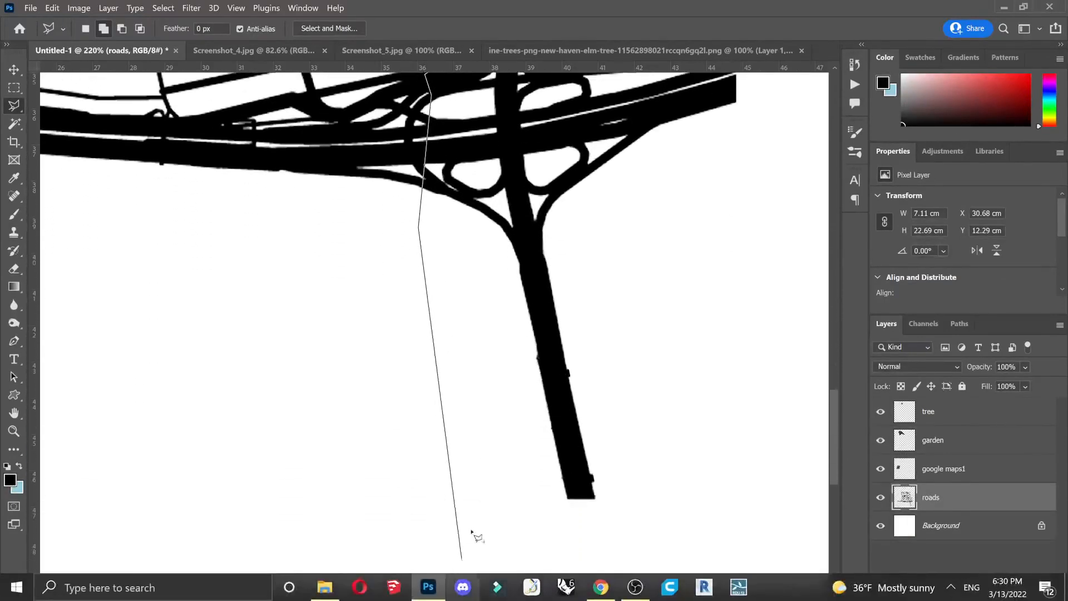
{"action": "left_click", "coordinate": [472, 529]}
{"action": "left_click", "coordinate": [625, 534]}
{"action": "left_click", "coordinate": [678, 491]}
{"action": "scroll", "coordinate": [780, 362], "scroll_direction": "up", "scroll_amount": 6}
{"action": "left_click", "coordinate": [804, 315]}
{"action": "scroll", "coordinate": [723, 389], "scroll_direction": "up", "scroll_amount": 5}
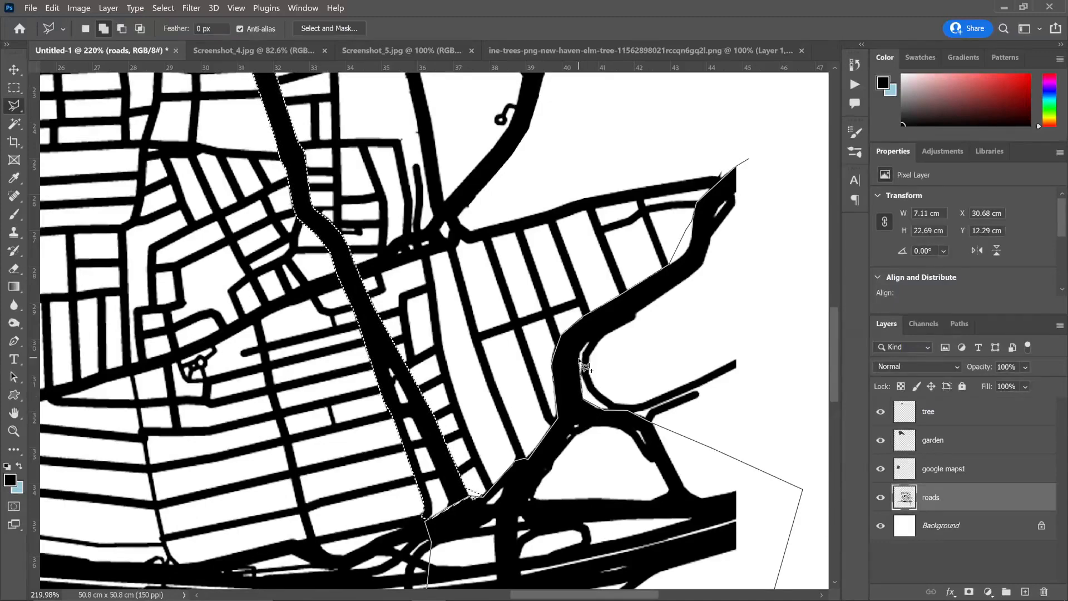
{"action": "left_click", "coordinate": [644, 310]}
{"action": "double_click", "coordinate": [747, 246]}
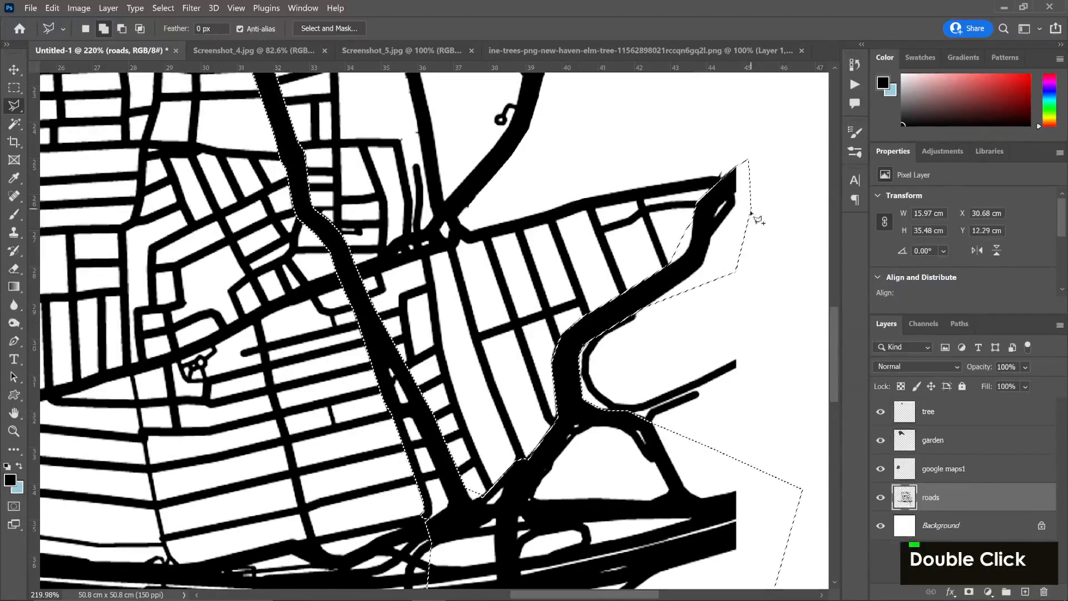
Add the long southern highway west of the interchange to the selection with a closed polygonal outline
{"action": "scroll", "coordinate": [436, 401], "scroll_direction": "down", "scroll_amount": 4}
{"action": "scroll", "coordinate": [436, 401], "scroll_direction": "up", "scroll_amount": 1}
{"action": "scroll", "coordinate": [390, 445], "scroll_direction": "left", "scroll_amount": 3}
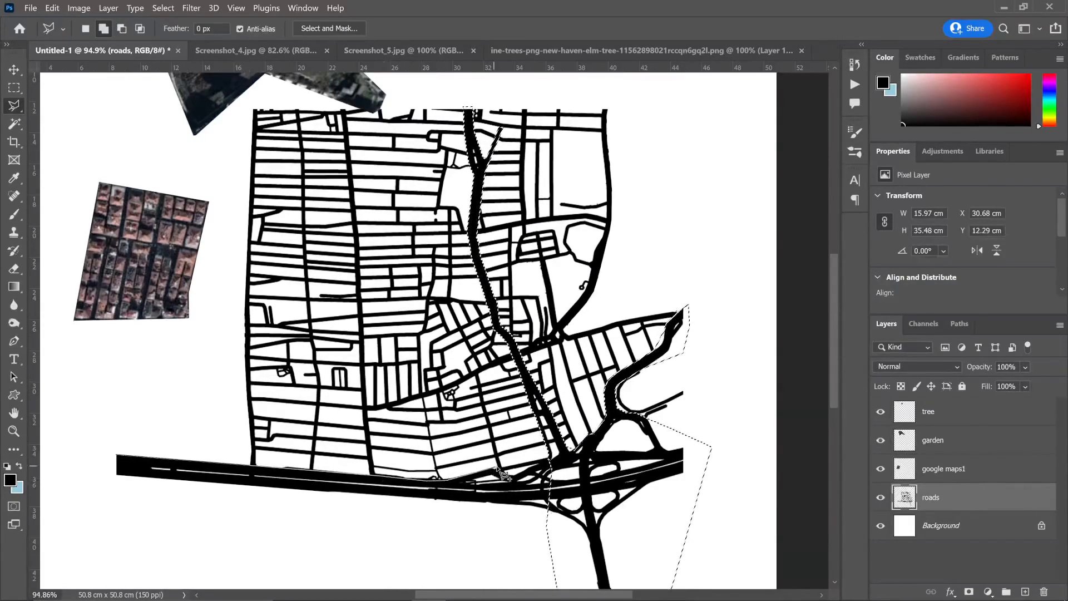
{"action": "left_click", "coordinate": [550, 456]}
{"action": "left_click", "coordinate": [573, 504]}
{"action": "left_click", "coordinate": [567, 550]}
{"action": "left_click", "coordinate": [69, 523]}
{"action": "double_click", "coordinate": [81, 454]}
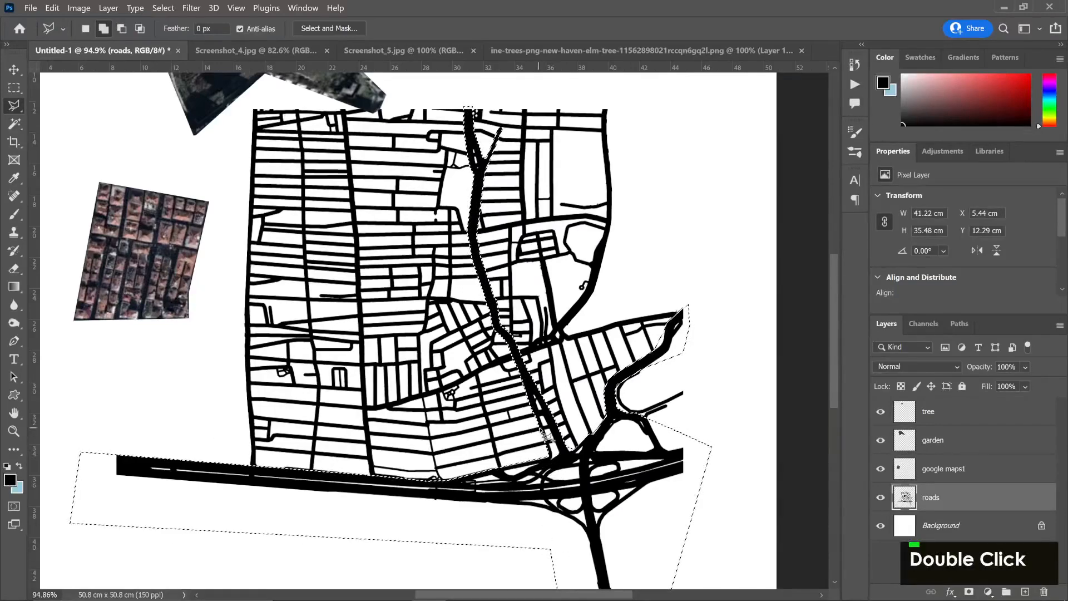
Add the thick diagonal road running northeast from the central road, up to the oval loop's eastern side, to the selection
{"action": "scroll", "coordinate": [635, 345], "scroll_direction": "up", "scroll_amount": 1}
{"action": "scroll", "coordinate": [635, 346], "scroll_direction": "down", "scroll_amount": 3}
{"action": "scroll", "coordinate": [666, 352], "scroll_direction": "up", "scroll_amount": 2}
{"action": "scroll", "coordinate": [670, 356], "scroll_direction": "up", "scroll_amount": 3}
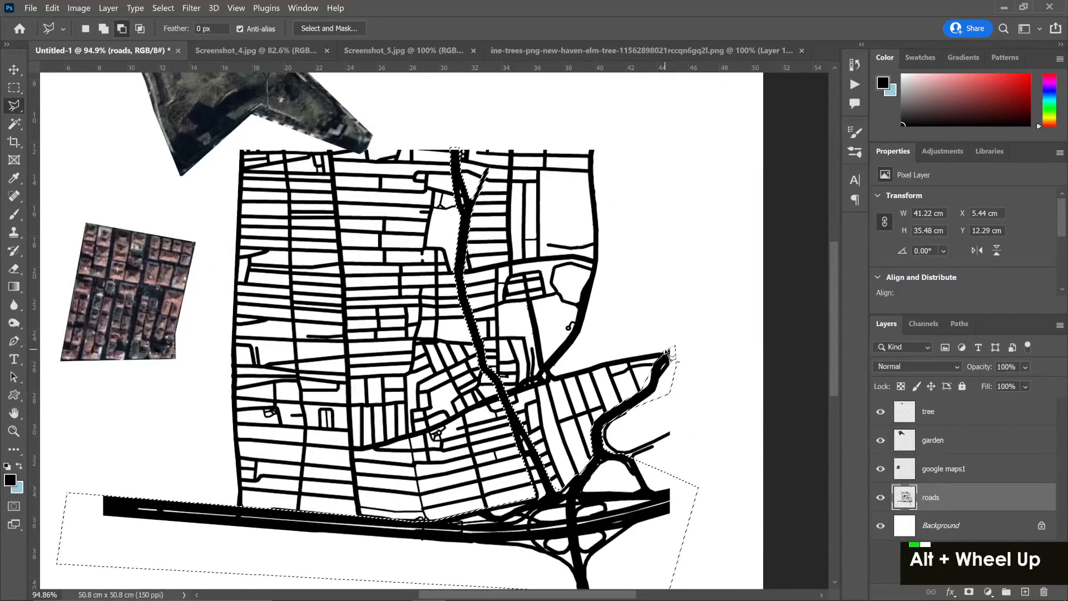
{"action": "left_click", "coordinate": [475, 452]}
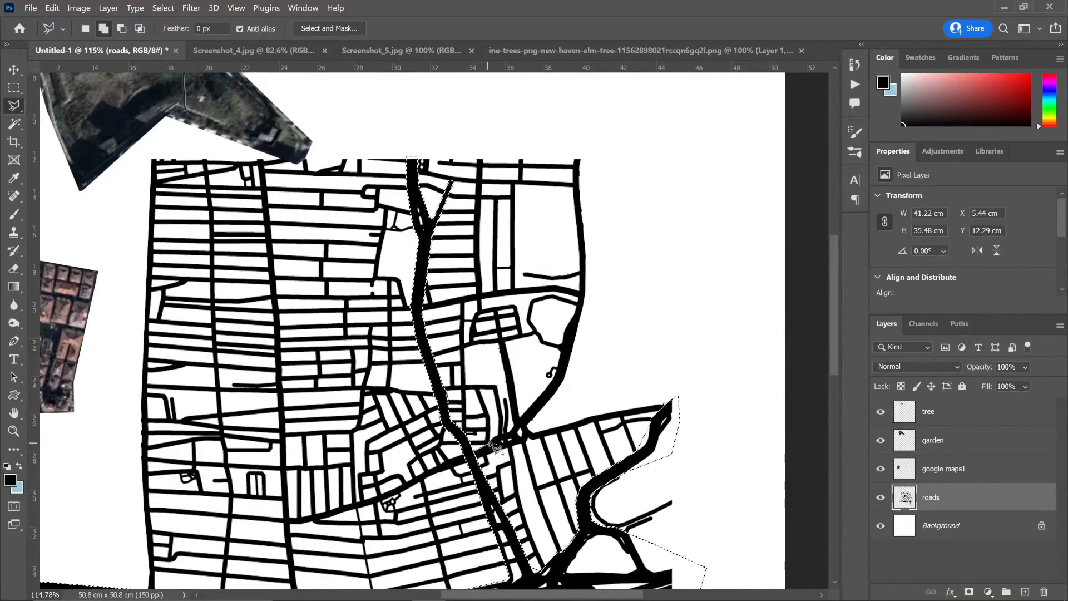
{"action": "left_click", "coordinate": [494, 440]}
{"action": "left_click", "coordinate": [511, 433]}
{"action": "left_click", "coordinate": [546, 359]}
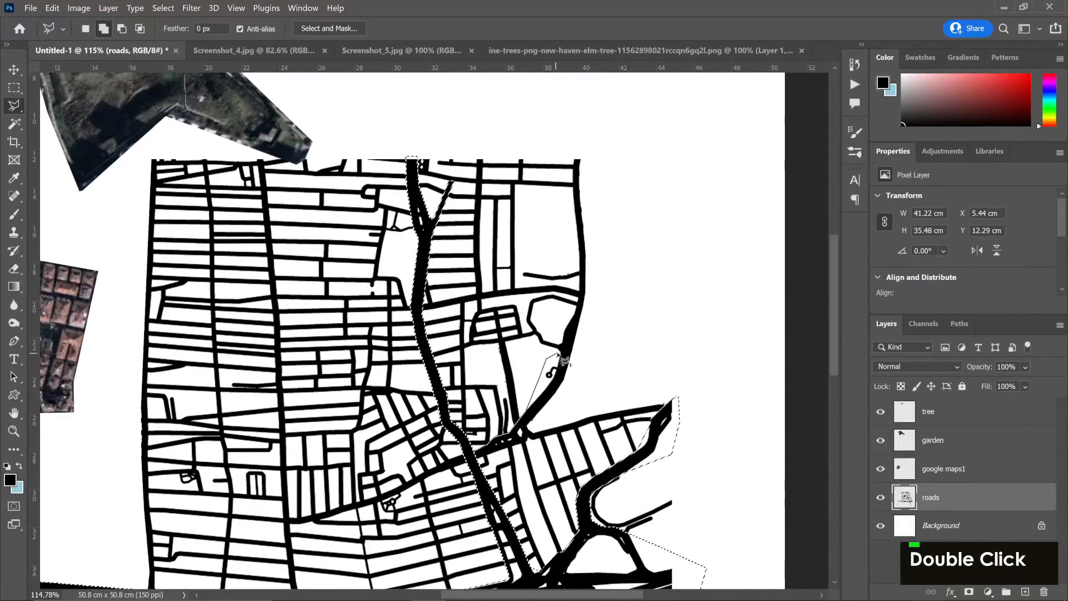
{"action": "left_click", "coordinate": [561, 351]}
{"action": "left_click", "coordinate": [566, 330]}
{"action": "left_click", "coordinate": [579, 304]}
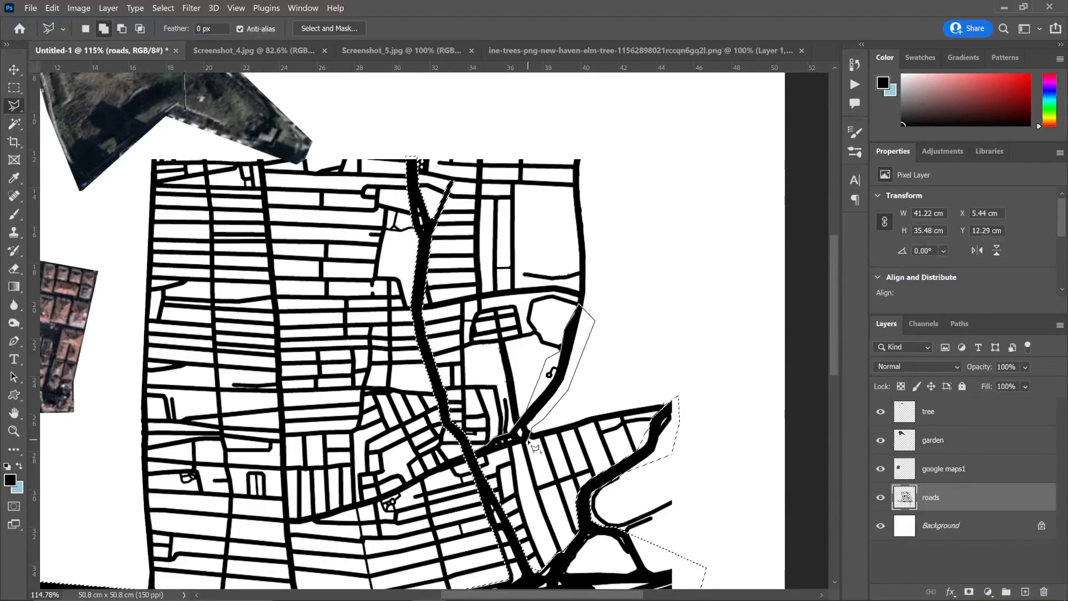
{"action": "double_click", "coordinate": [501, 465]}
Cut the selected main roads onto a new layer and rename that layer "main"
{"action": "scroll", "coordinate": [500, 465], "scroll_direction": "down", "scroll_amount": 3}
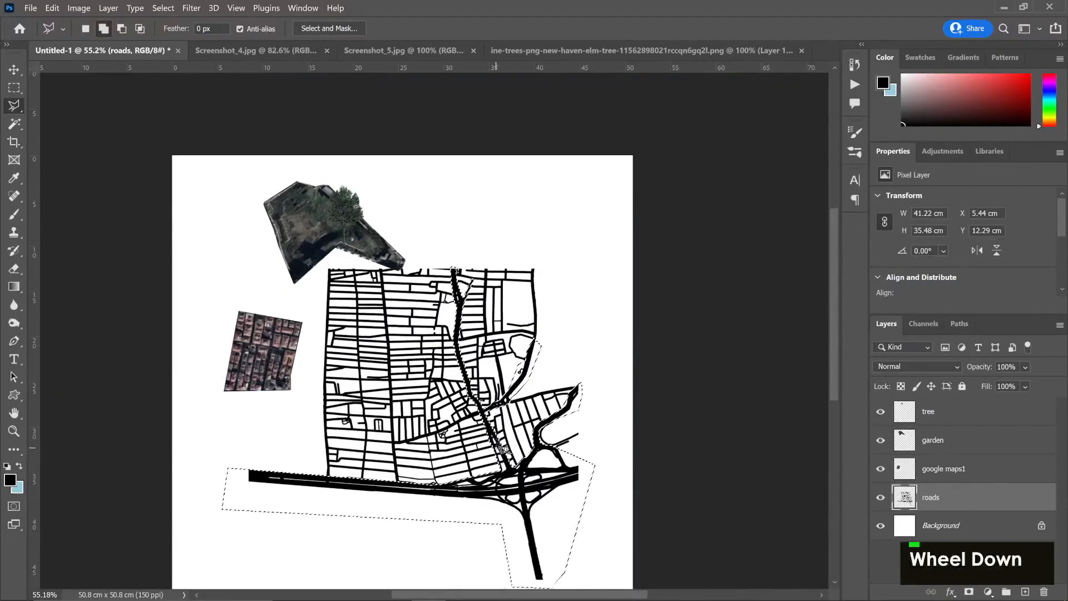
{"action": "right_click", "coordinate": [480, 396]}
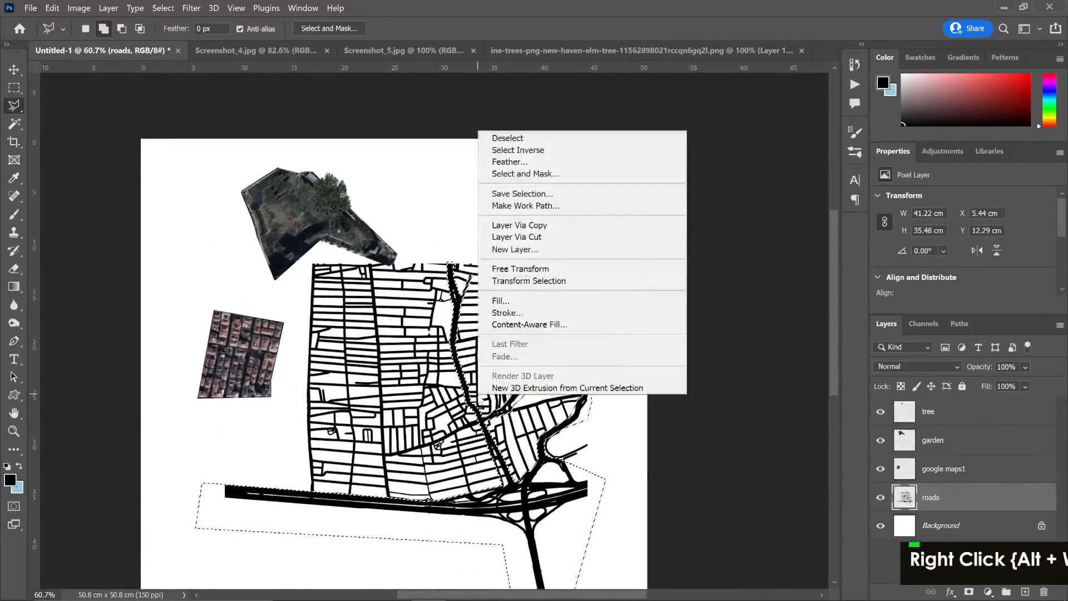
{"action": "left_click", "coordinate": [517, 237]}
{"action": "double_click", "coordinate": [931, 497]}
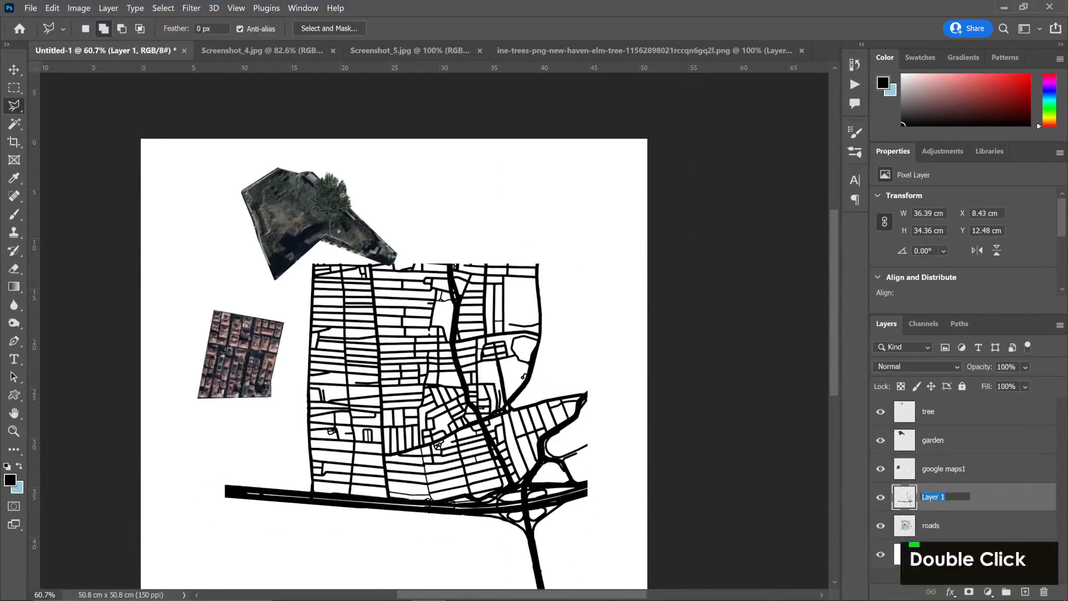
{"action": "type", "text": "main"}
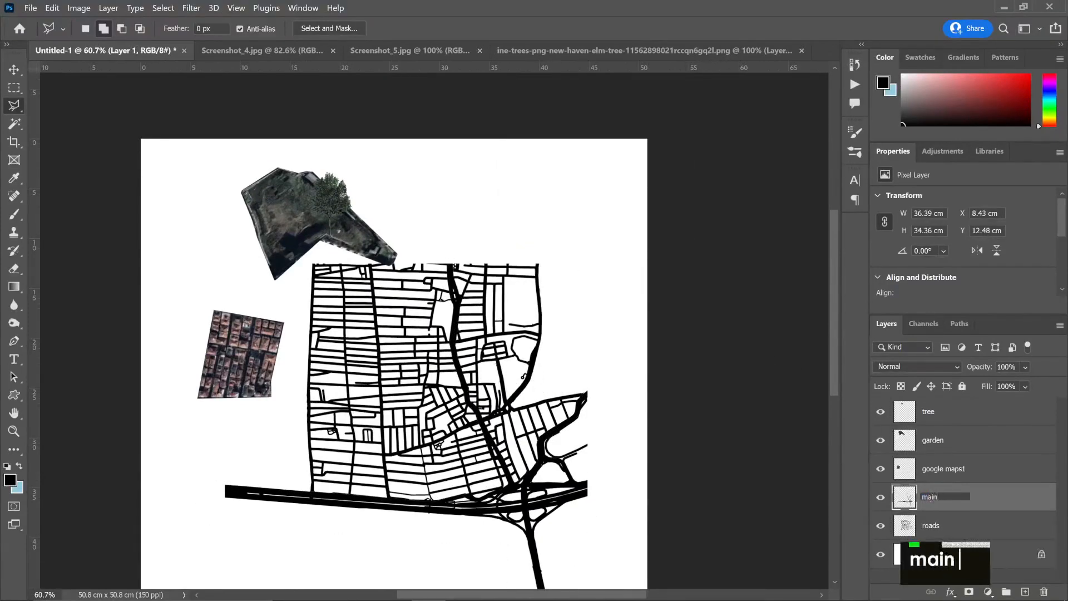
{"action": "key", "text": "Return"}
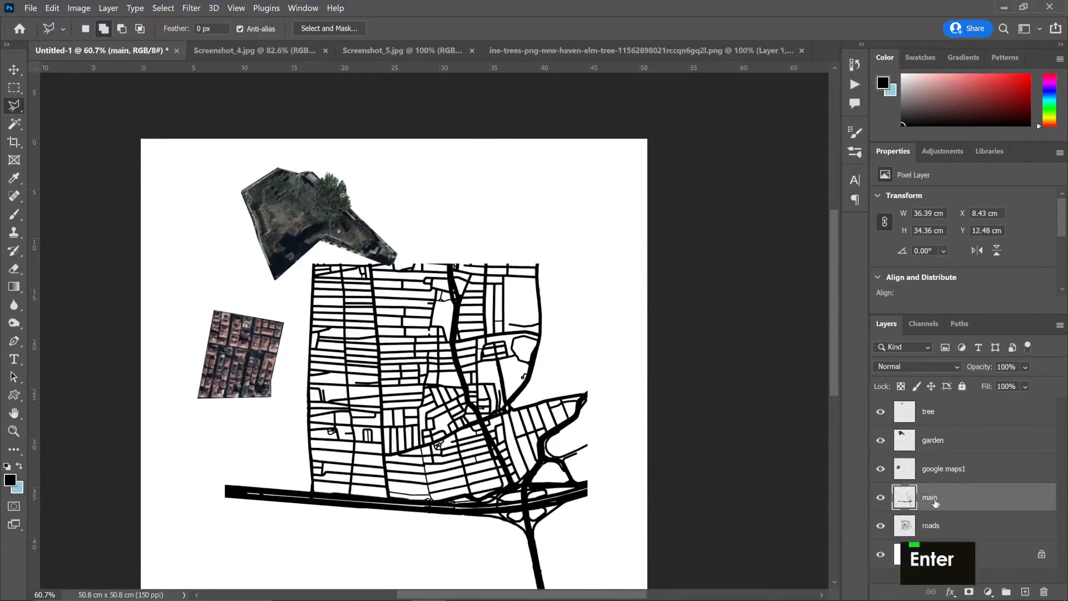
Hide and reshow the main layer to check its roads, and load its contents as a selection
{"action": "left_click", "coordinate": [881, 500]}
{"action": "left_click", "coordinate": [882, 500]}
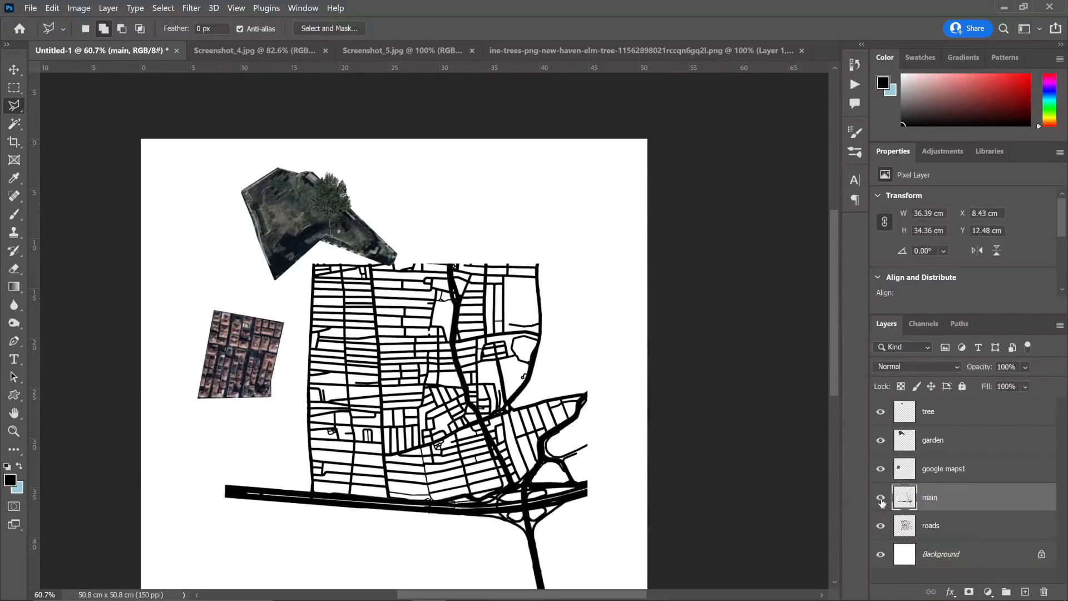
{"action": "left_click", "coordinate": [903, 504], "text": "ctrl"}
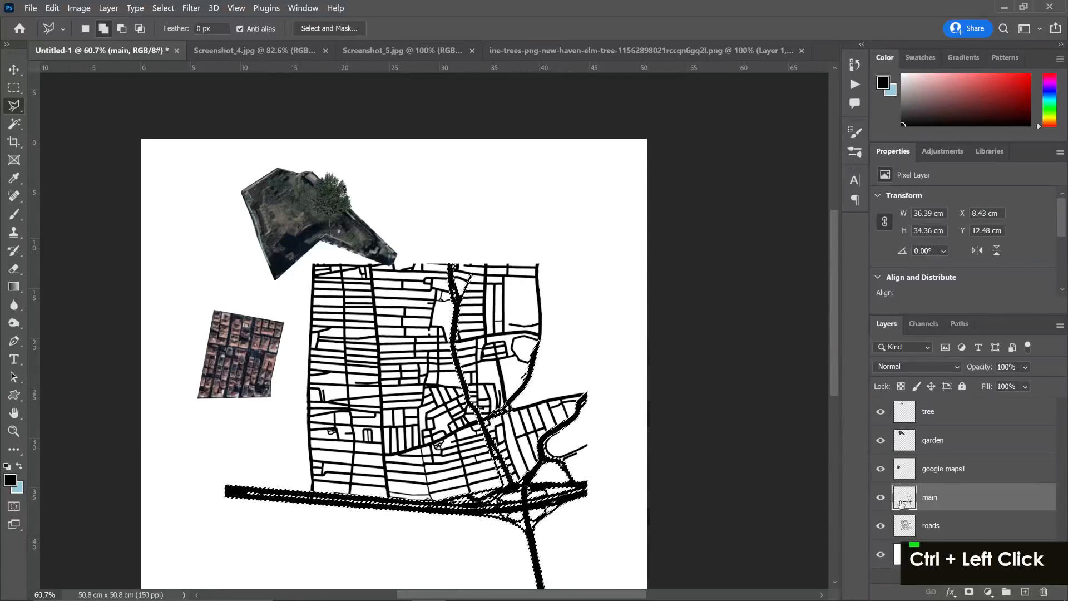
Fill the selected main roads with the red colour b74444 at 100% opacity, and clear the selection
{"action": "key", "text": "m"}
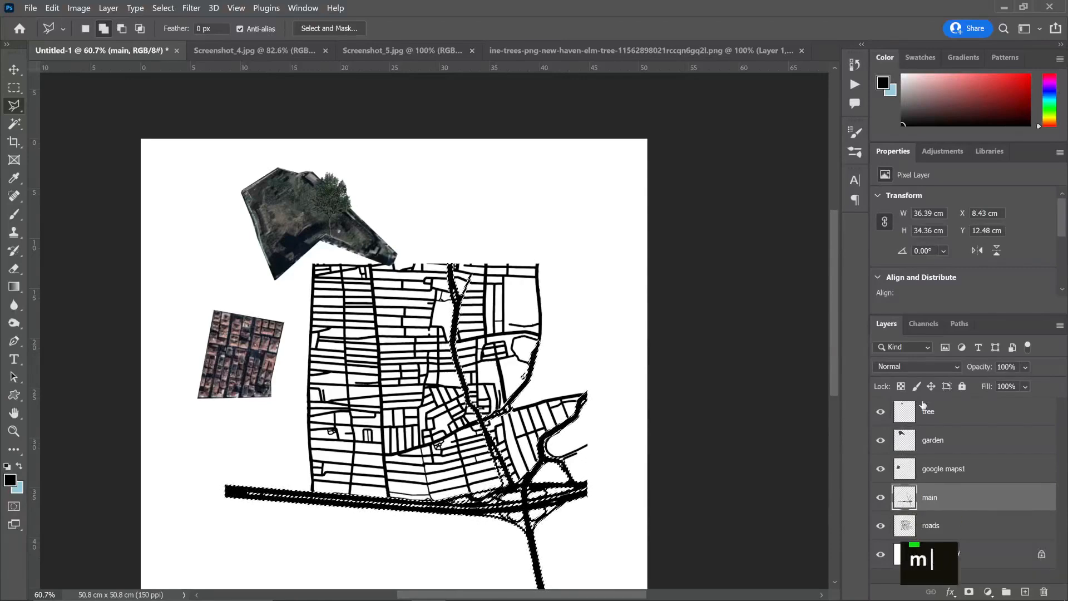
{"action": "right_click", "coordinate": [488, 391]}
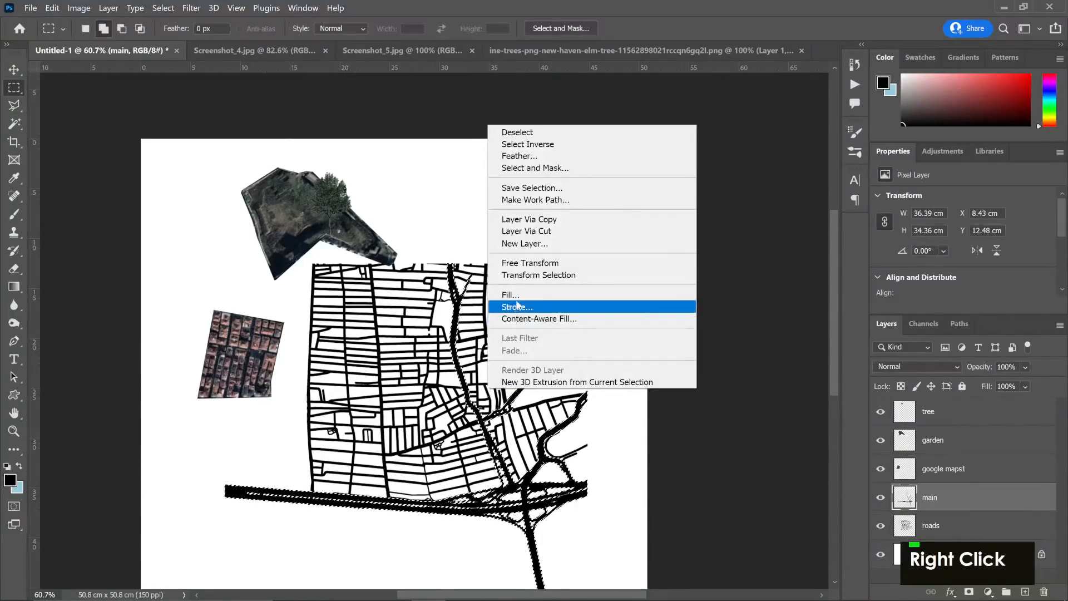
{"action": "left_click", "coordinate": [518, 295]}
{"action": "left_click", "coordinate": [215, 87]}
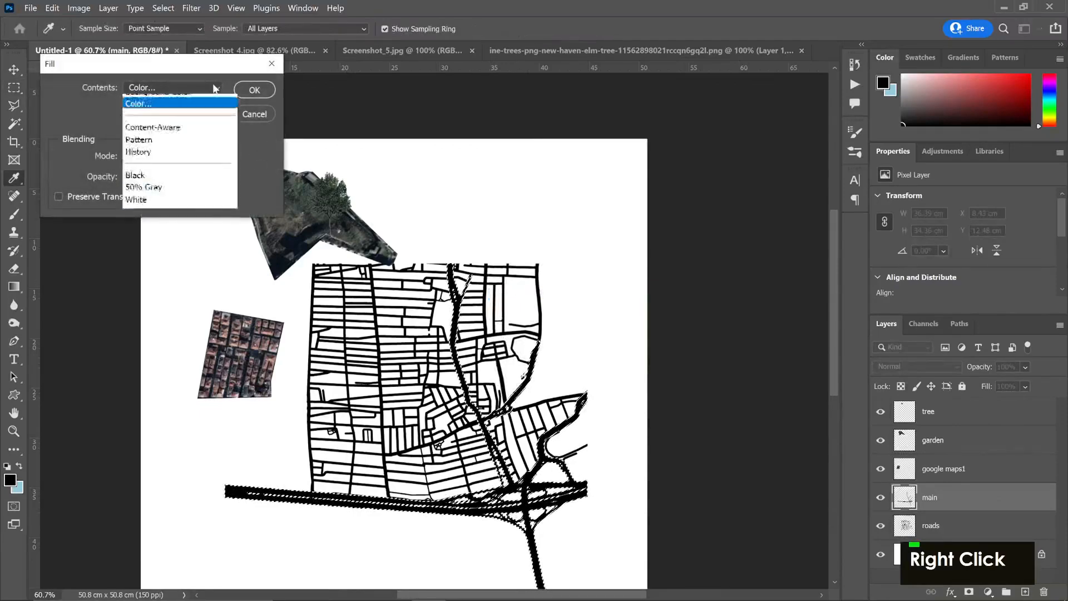
{"action": "left_click", "coordinate": [215, 95]}
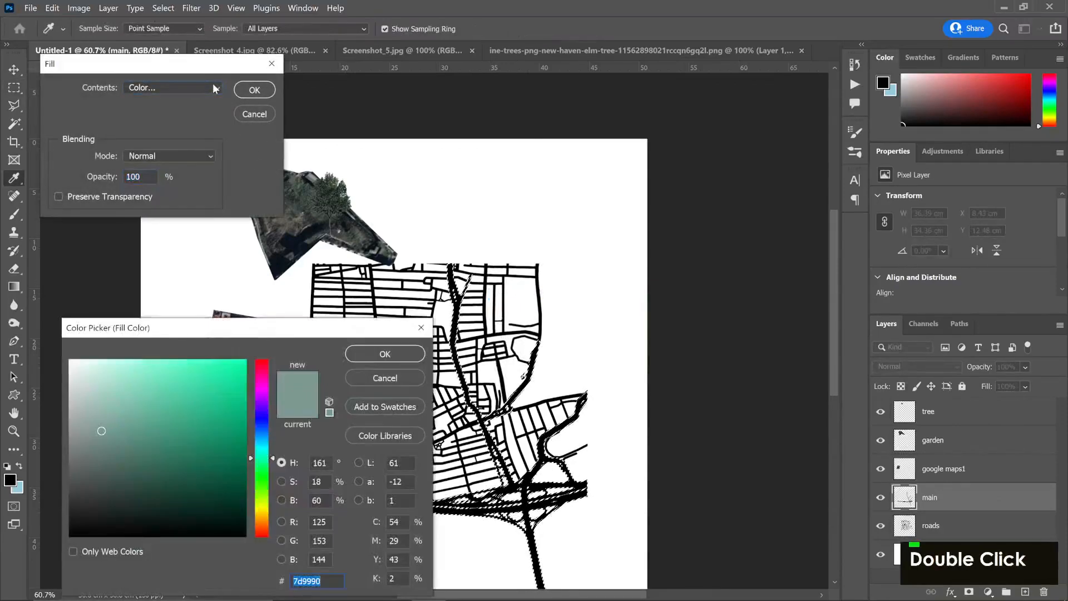
{"action": "left_click", "coordinate": [260, 375]}
{"action": "left_click", "coordinate": [259, 361]}
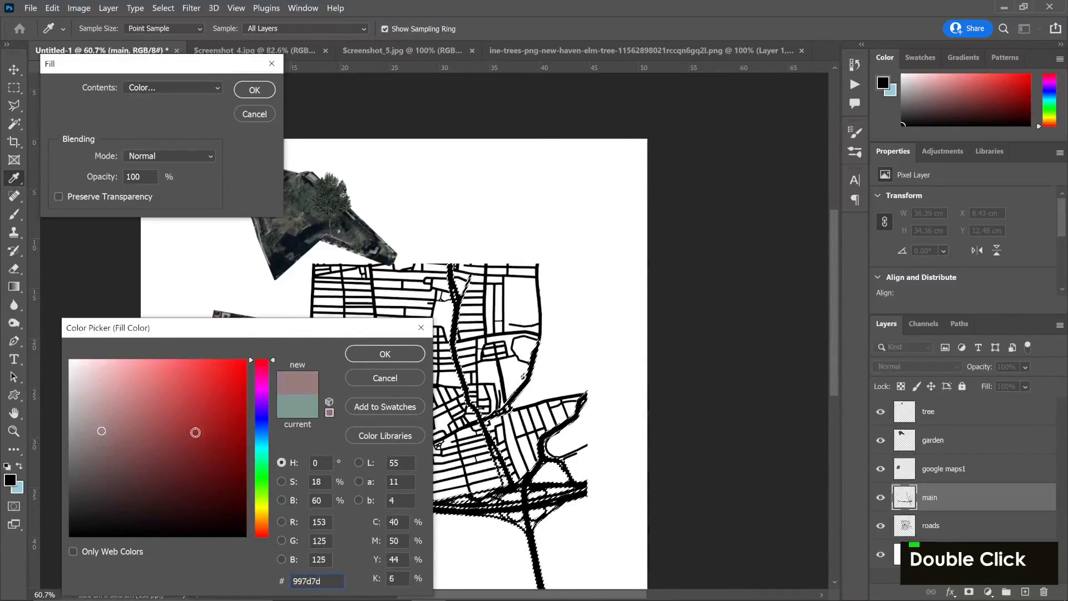
{"action": "left_click", "coordinate": [199, 441]}
{"action": "mouse_move", "coordinate": [192, 440]}
{"action": "left_mouse_down"}
{"action": "mouse_move", "coordinate": [160, 440]}
{"action": "mouse_move", "coordinate": [162, 429]}
{"action": "left_mouse_up"}
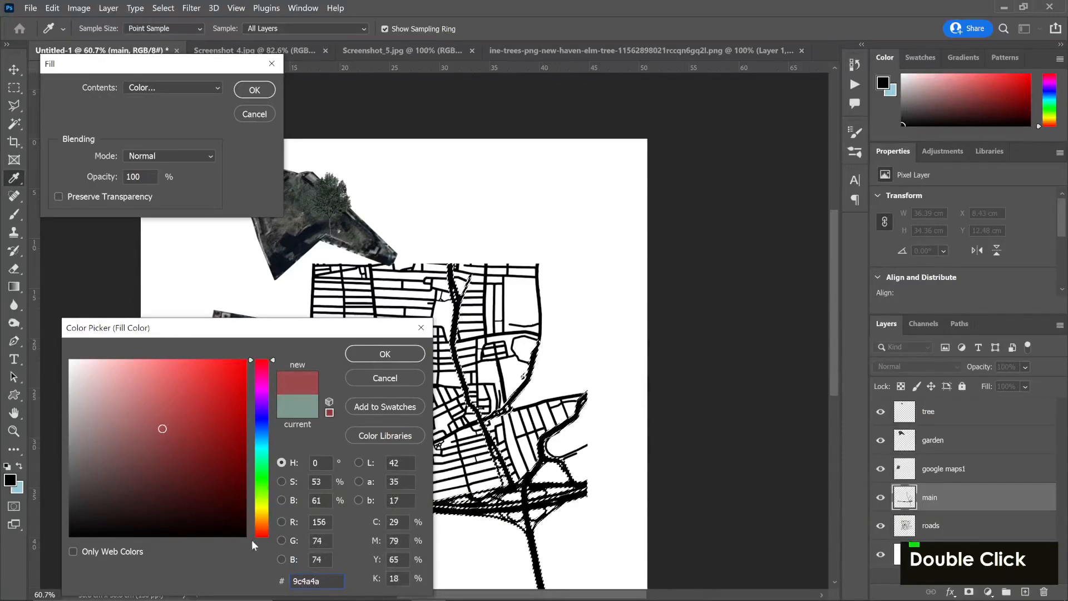
{"action": "left_click", "coordinate": [259, 536]}
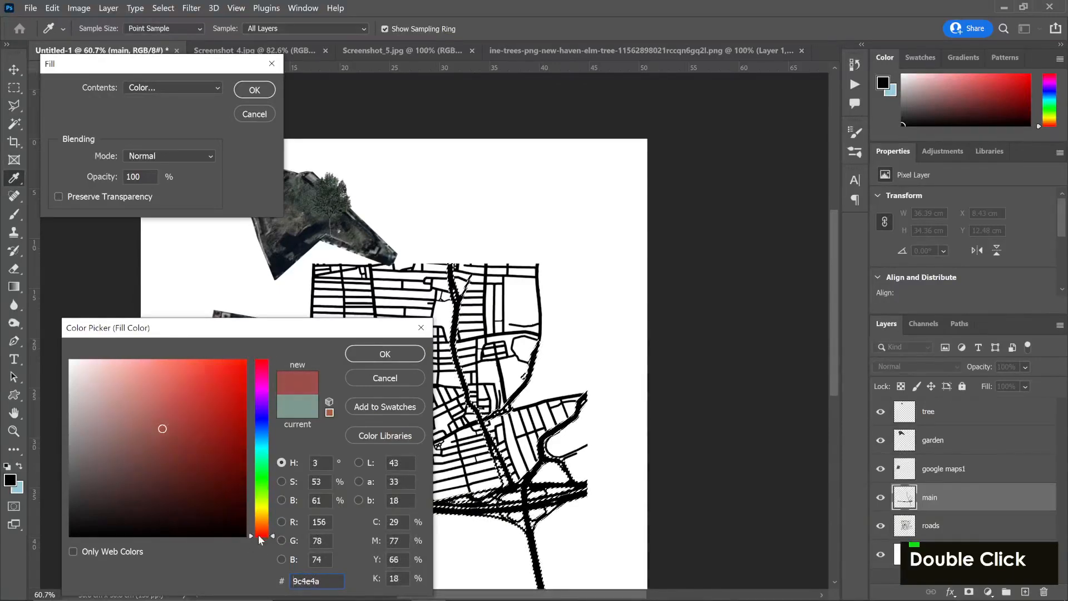
{"action": "left_click_drag", "start_coordinate": [170, 413], "coordinate": [181, 409]}
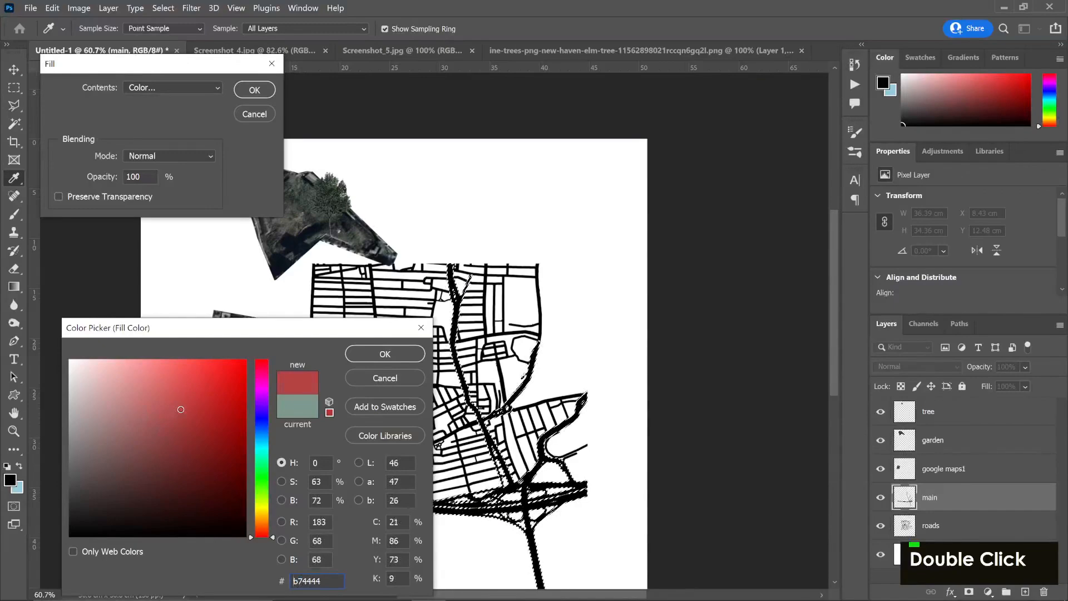
{"action": "key", "text": "Return"}
{"action": "key", "text": "Return"}
{"action": "key", "text": "ctrl+d"}
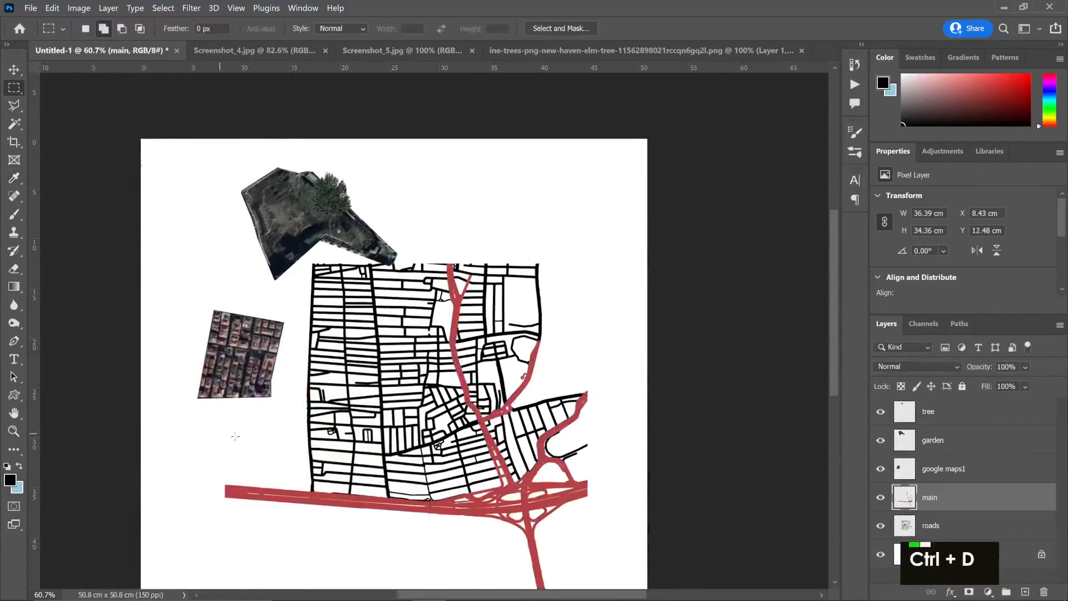
Shift the red main roads up and to the left, rotate them clockwise by about 26.5°, and fit them over the street grid
{"action": "key", "text": "v"}
{"action": "left_click_drag", "start_coordinate": [448, 307], "coordinate": [432, 258]}
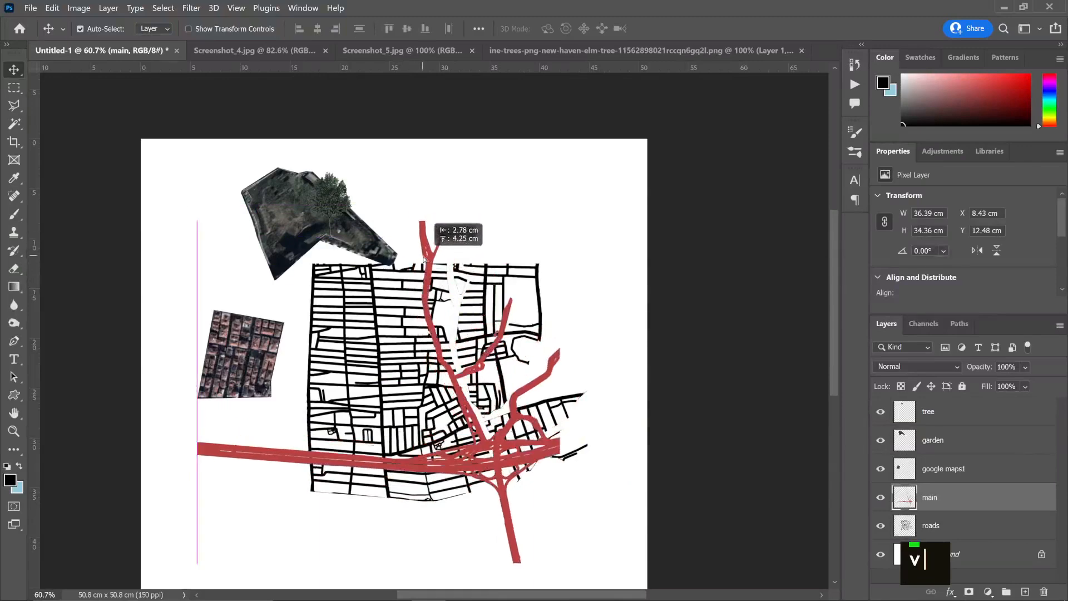
{"action": "key", "text": "ctrl+t"}
{"action": "left_click_drag", "start_coordinate": [448, 175], "coordinate": [546, 227]}
{"action": "left_click_drag", "start_coordinate": [430, 380], "coordinate": [444, 354]}
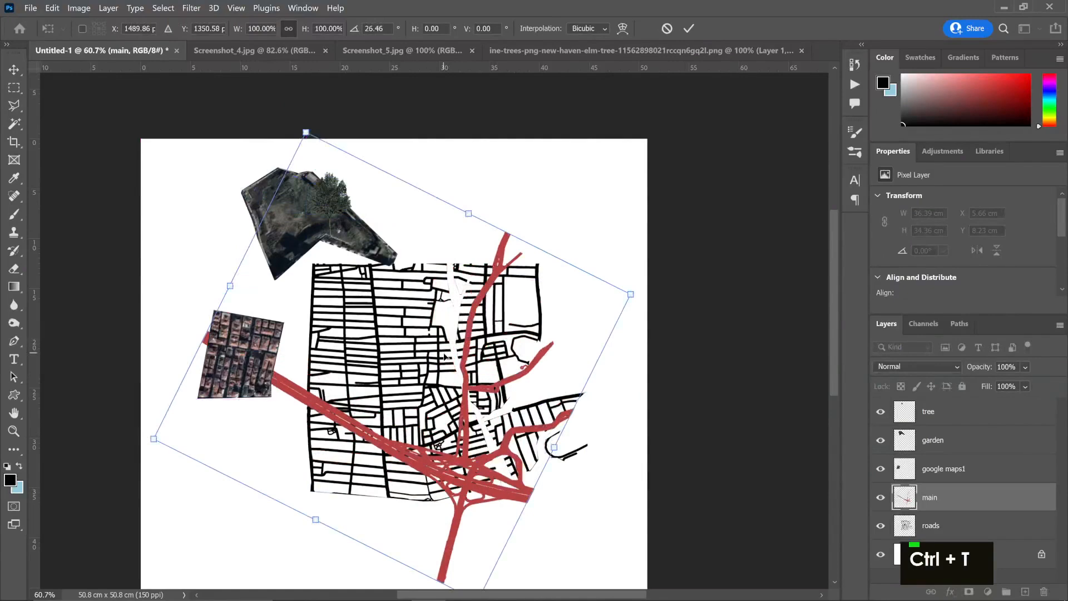
{"action": "key", "text": "Return"}
Rotate the black roads layer counterclockwise by about 20.4°, scale it to about 103.8%, and reposition it beneath the red roads
{"action": "key", "text": "v"}
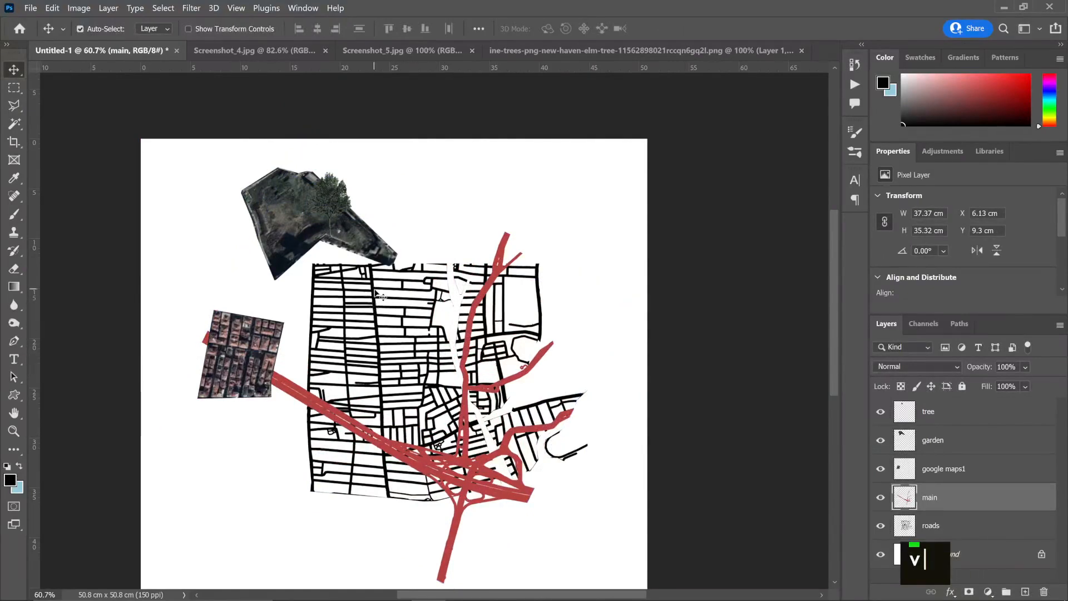
{"action": "mouse_move", "coordinate": [375, 290]}
{"action": "left_mouse_down"}
{"action": "mouse_move", "coordinate": [423, 293]}
{"action": "mouse_move", "coordinate": [384, 289]}
{"action": "left_mouse_up"}
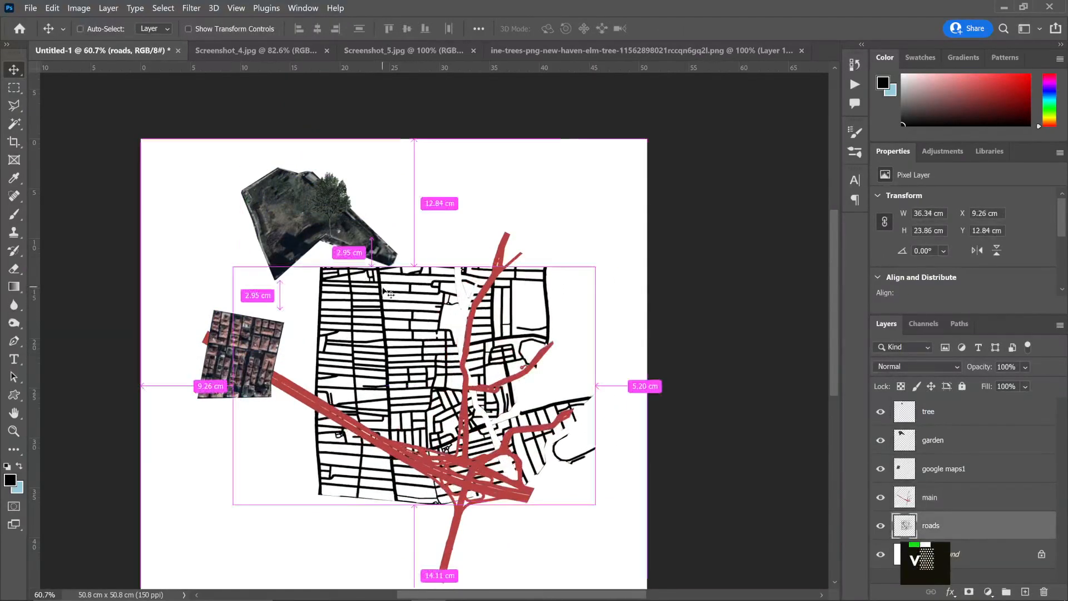
{"action": "key", "text": "ctrl+t"}
{"action": "left_click_drag", "start_coordinate": [425, 207], "coordinate": [389, 207]}
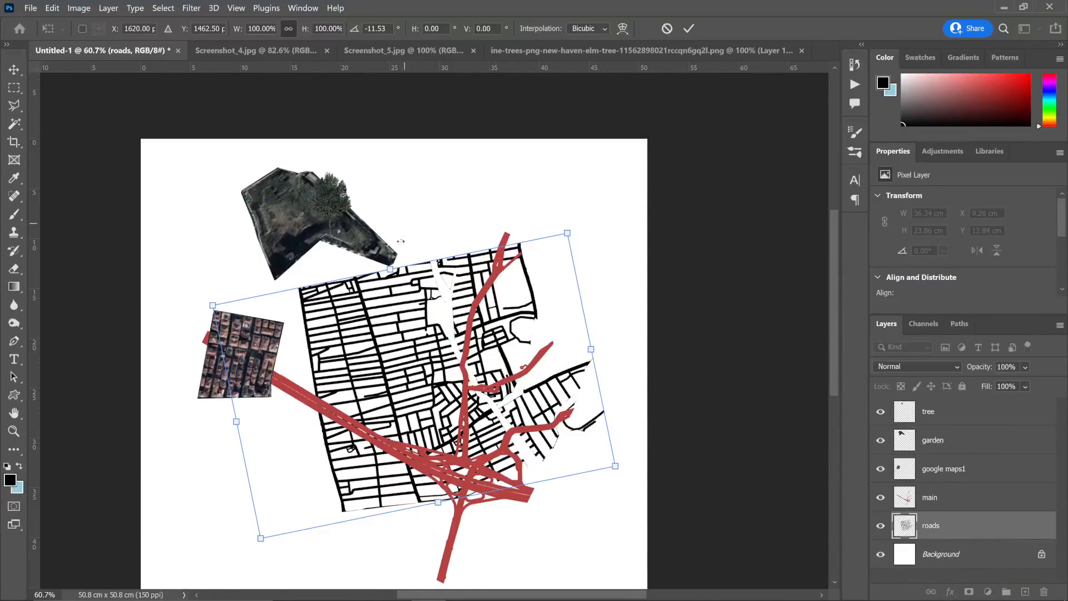
{"action": "left_click_drag", "start_coordinate": [216, 296], "coordinate": [208, 289]}
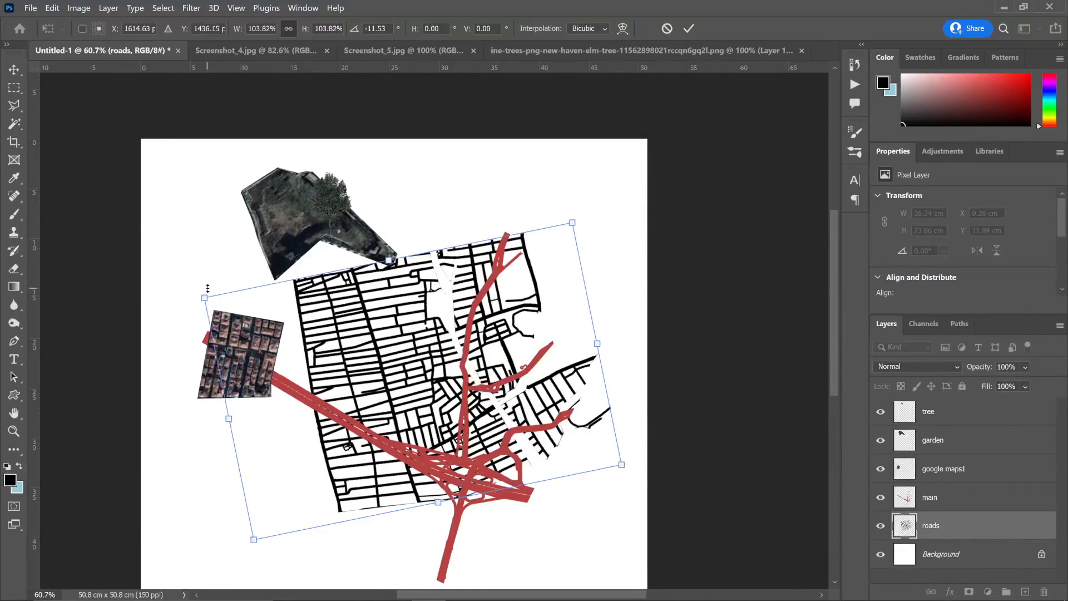
{"action": "left_click_drag", "start_coordinate": [441, 321], "coordinate": [424, 318]}
{"action": "left_click_drag", "start_coordinate": [434, 219], "coordinate": [390, 211]}
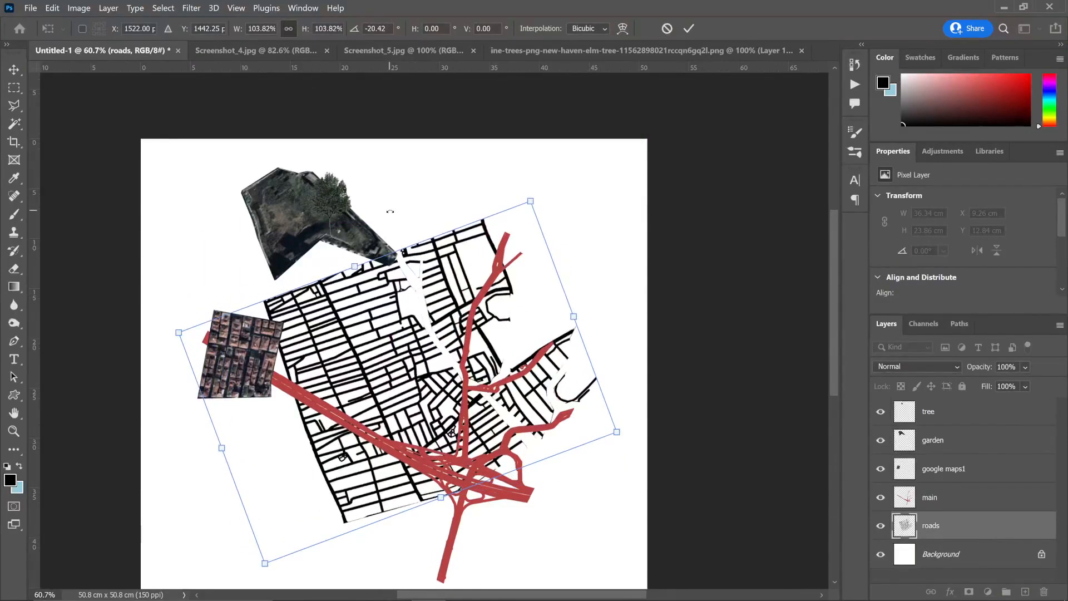
{"action": "key", "text": "Return"}
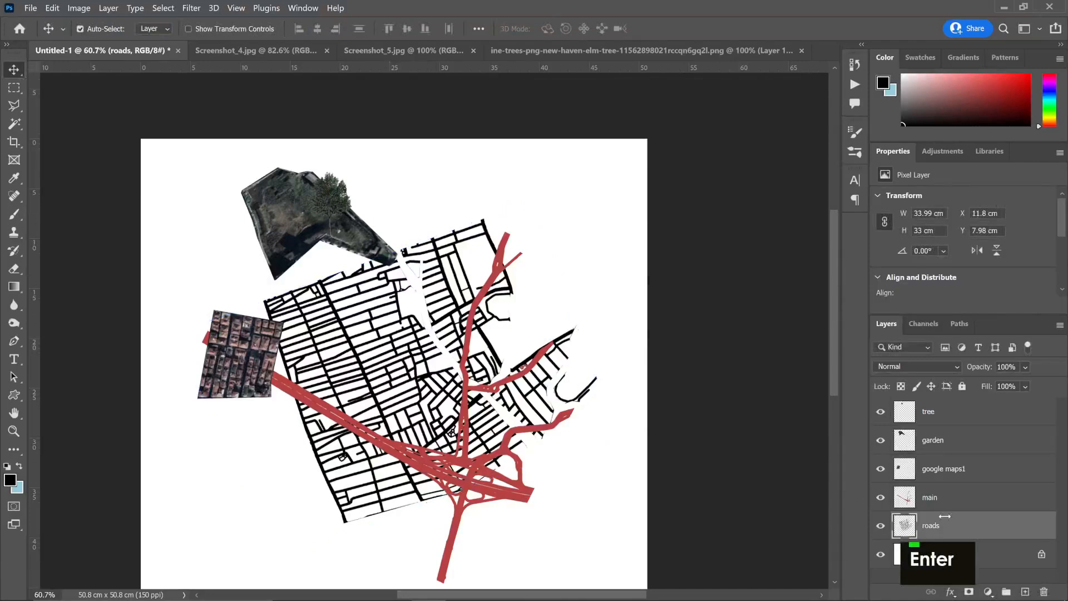
Load the roads layer's contents as a selection, fill it with the grey colour 9e9e9e, and deselect
{"action": "left_click", "coordinate": [917, 525], "text": "ctrl"}
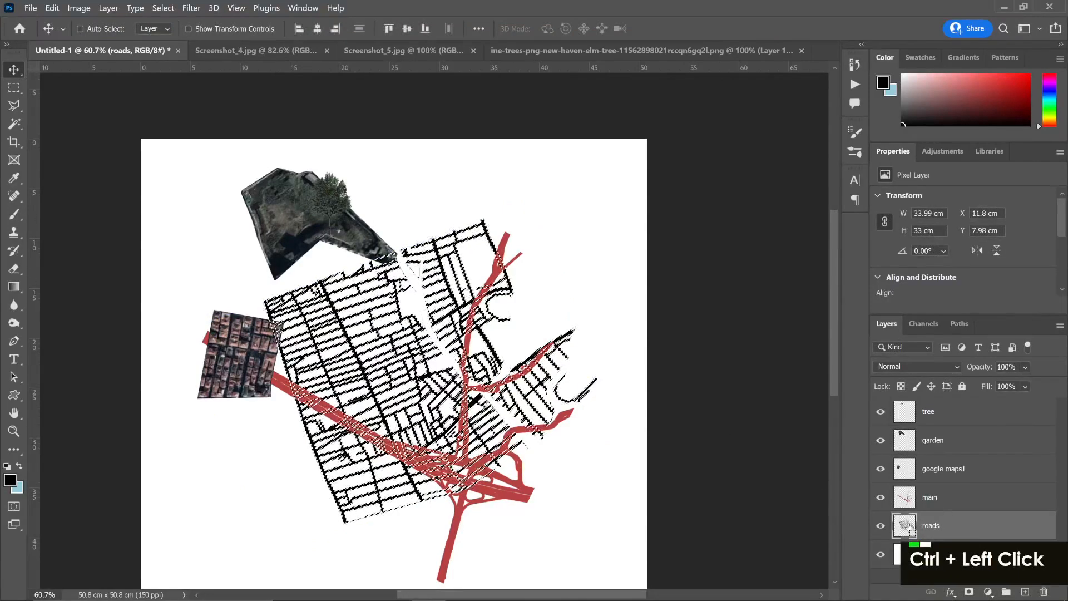
{"action": "key", "text": "m"}
{"action": "right_click", "coordinate": [349, 133]}
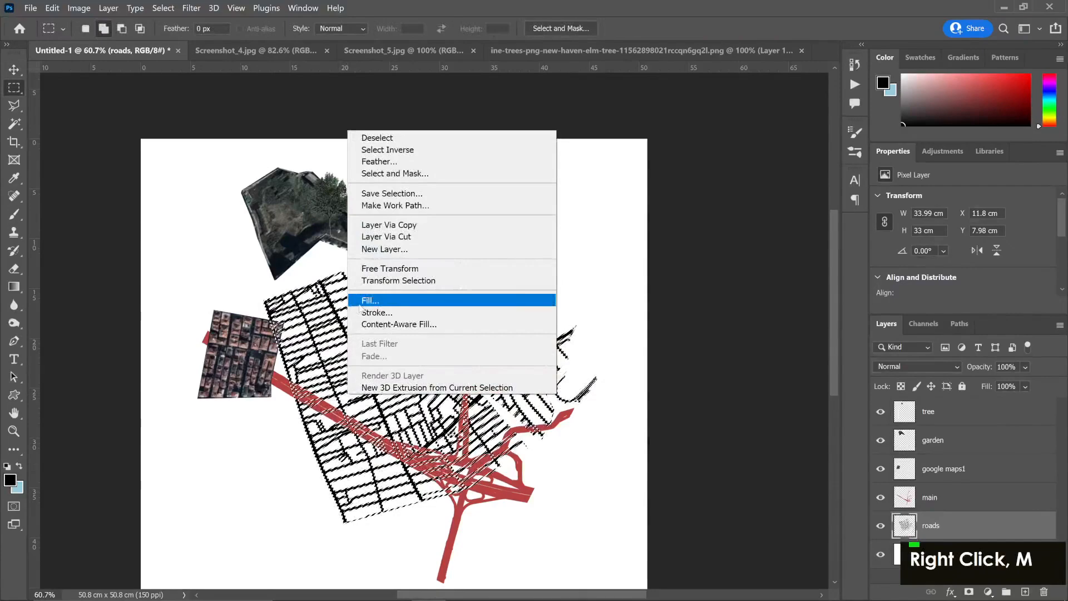
{"action": "left_click", "coordinate": [403, 299]}
{"action": "double_click", "coordinate": [186, 89]}
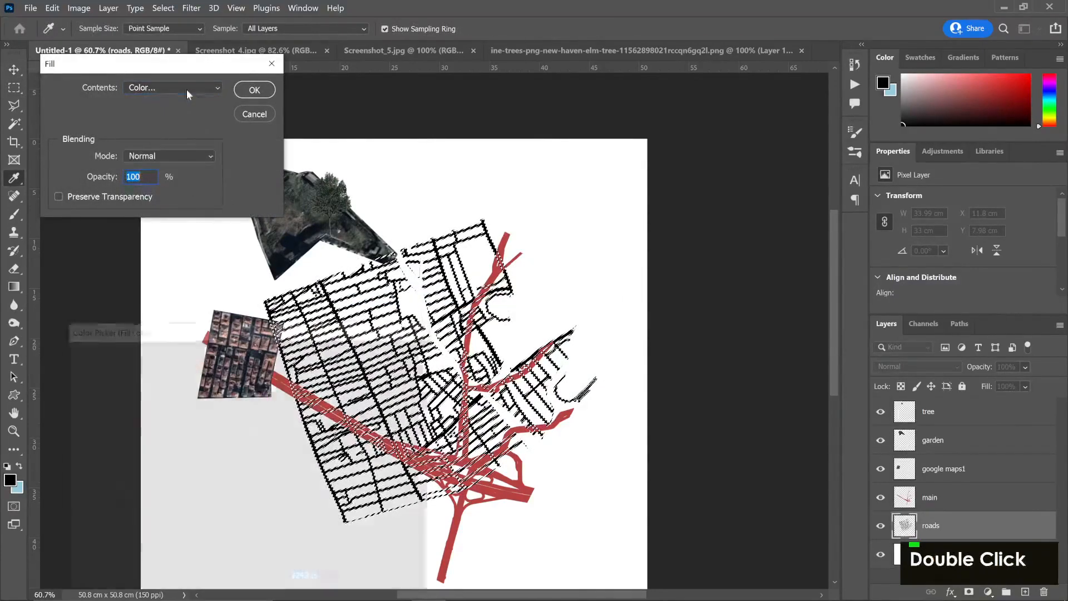
{"action": "left_click", "coordinate": [69, 428]}
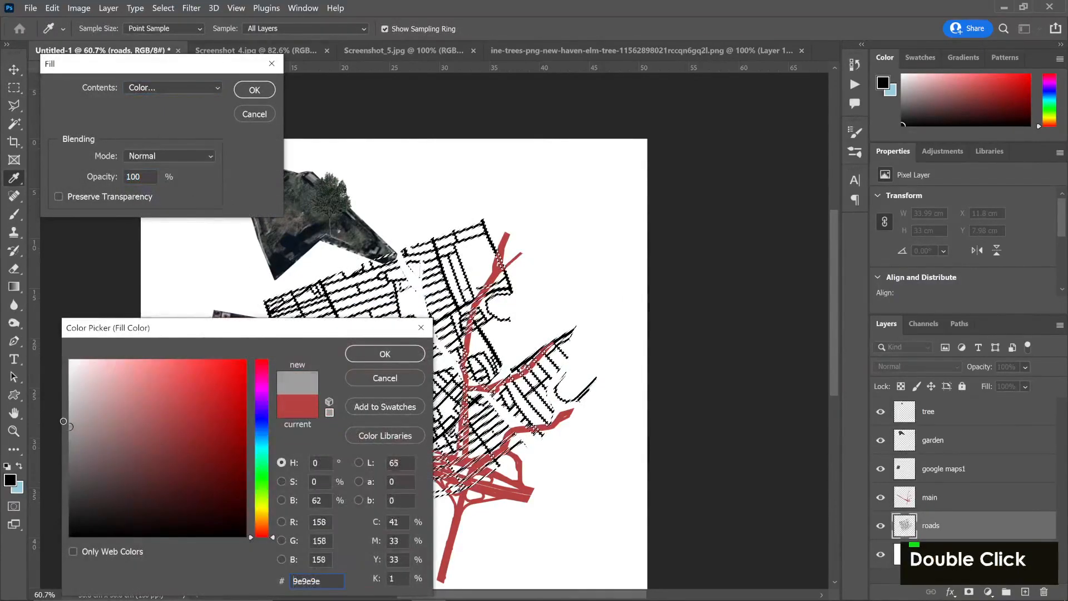
{"action": "key", "text": "Return"}
{"action": "key", "text": "Return"}
{"action": "key", "text": "ctrl+d"}
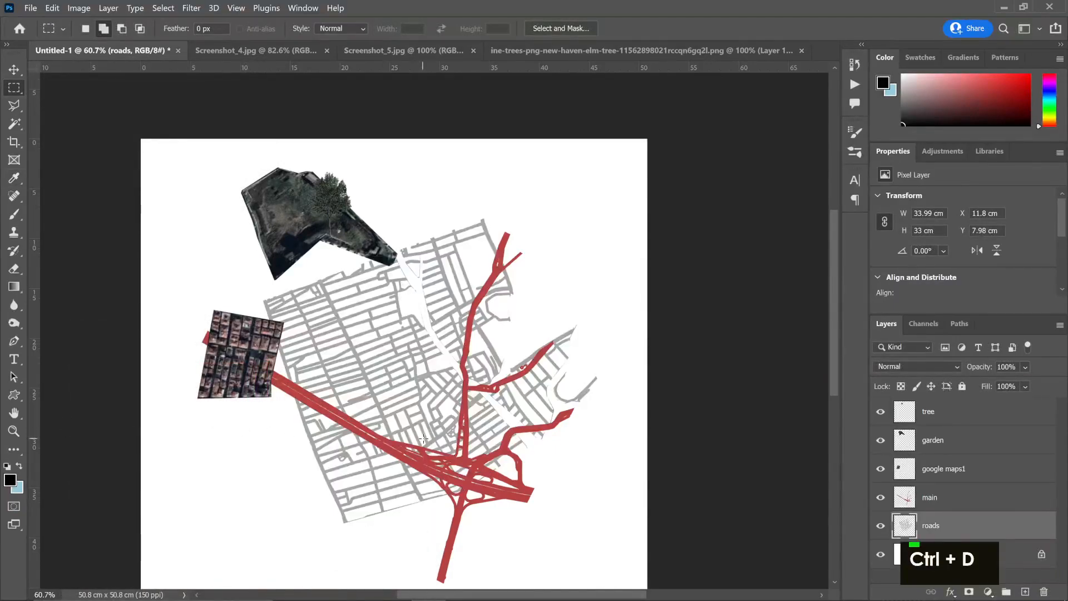
Arrange the garden plot, the tree and the satellite housing block over the grey street grid, with the block above the red highway
{"action": "key", "text": "v"}
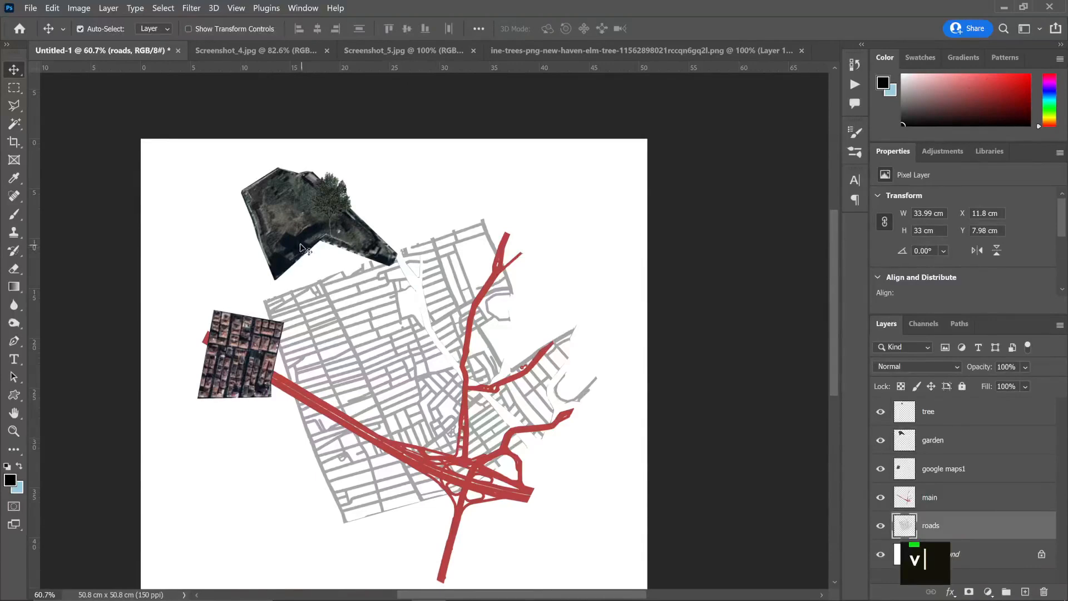
{"action": "left_click_drag", "start_coordinate": [301, 247], "coordinate": [362, 286]}
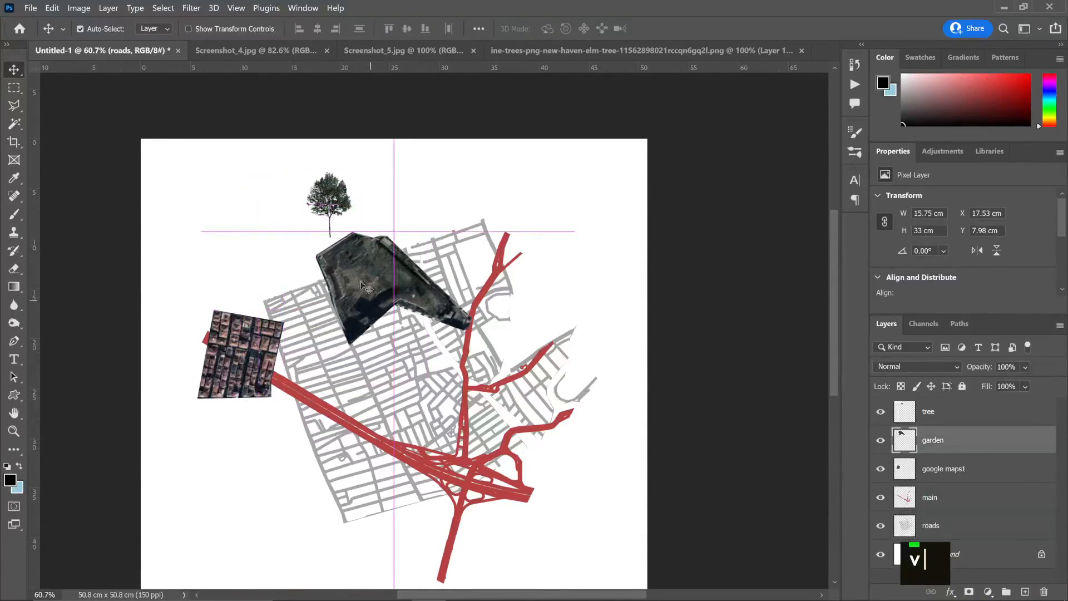
{"action": "left_click_drag", "start_coordinate": [333, 210], "coordinate": [376, 228]}
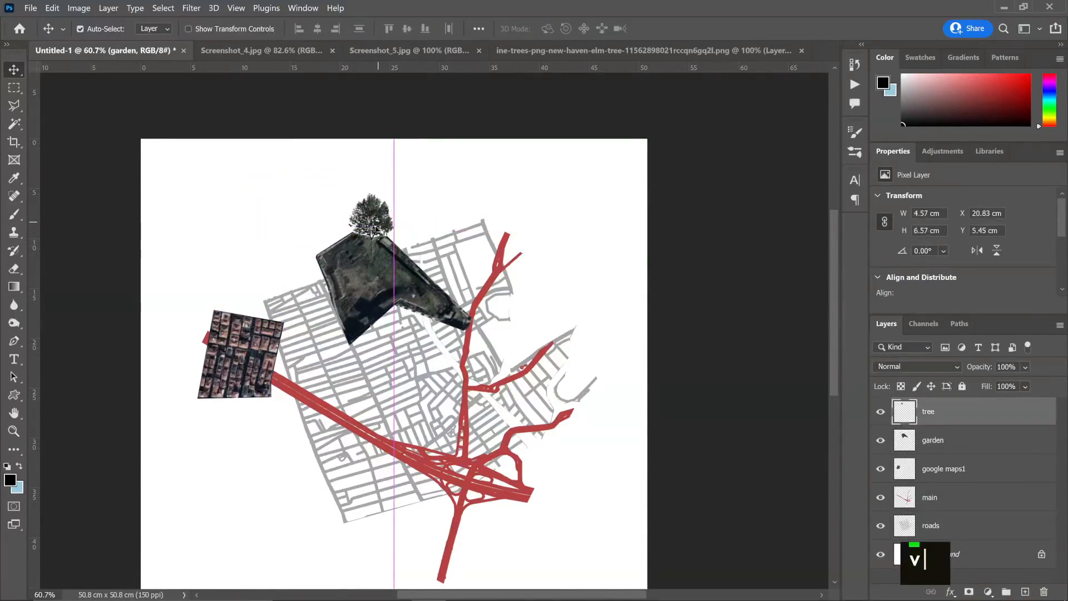
{"action": "left_click_drag", "start_coordinate": [284, 351], "coordinate": [371, 398]}
{"action": "left_click_drag", "start_coordinate": [406, 377], "coordinate": [408, 381]}
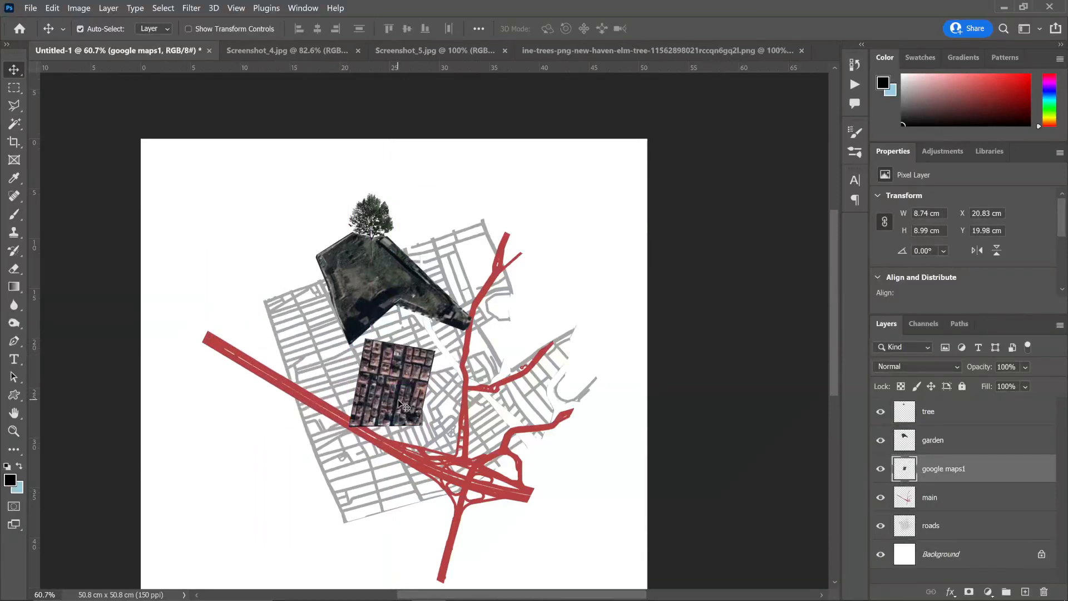
Open the airport satellite image Screenshot_2.jpg from folder 03 as a separate Photoshop document
{"action": "key", "text": "alt+Tab"}
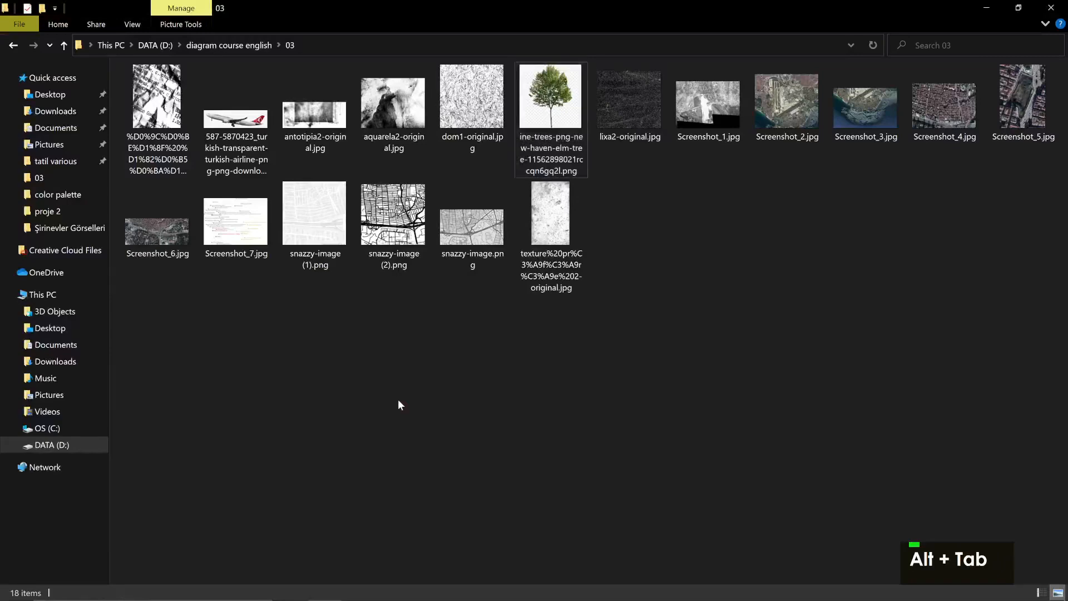
{"action": "left_click_drag", "start_coordinate": [787, 103], "coordinate": [824, 56]}
{"action": "key", "text": "alt+Tab"}
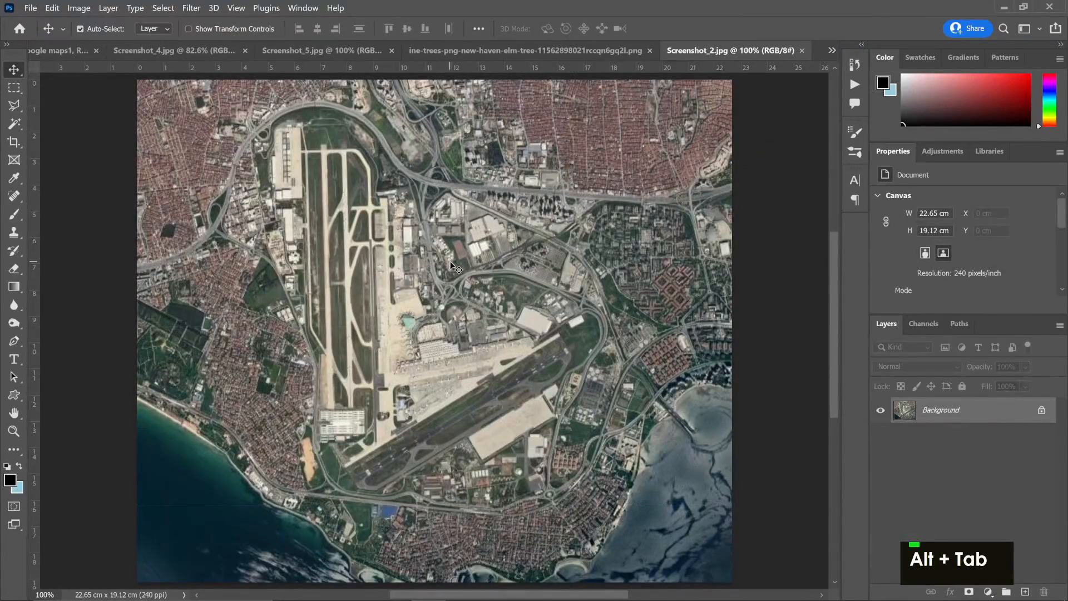
Select the airport grounds inside the ring of surrounding roads with the Quick Selection tool, including the southeastern apron area
{"action": "left_click", "coordinate": [12, 124]}
{"action": "right_click", "coordinate": [11, 125]}
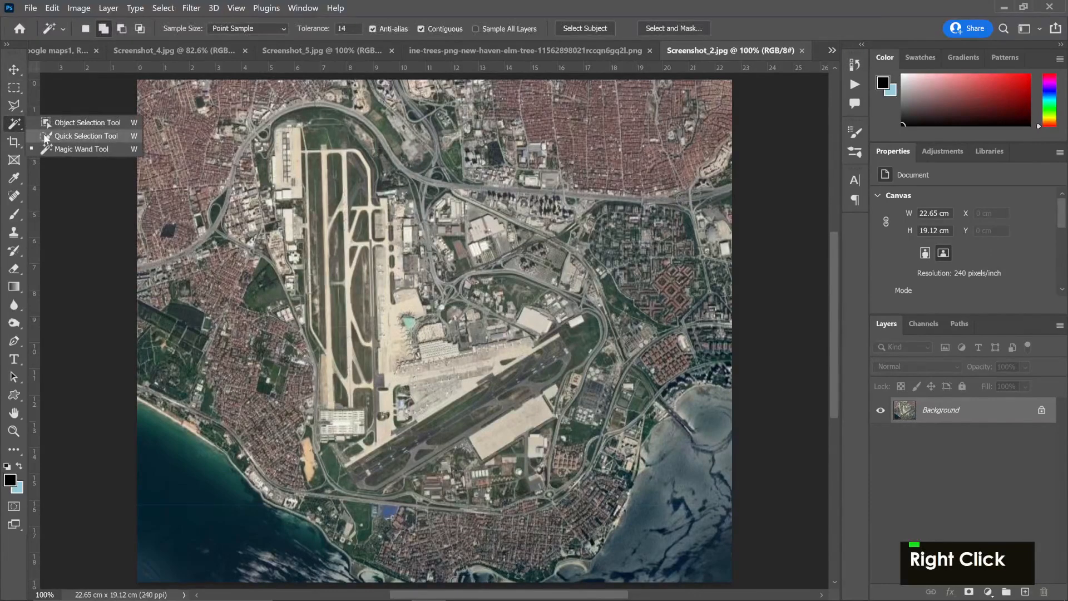
{"action": "left_click", "coordinate": [44, 134]}
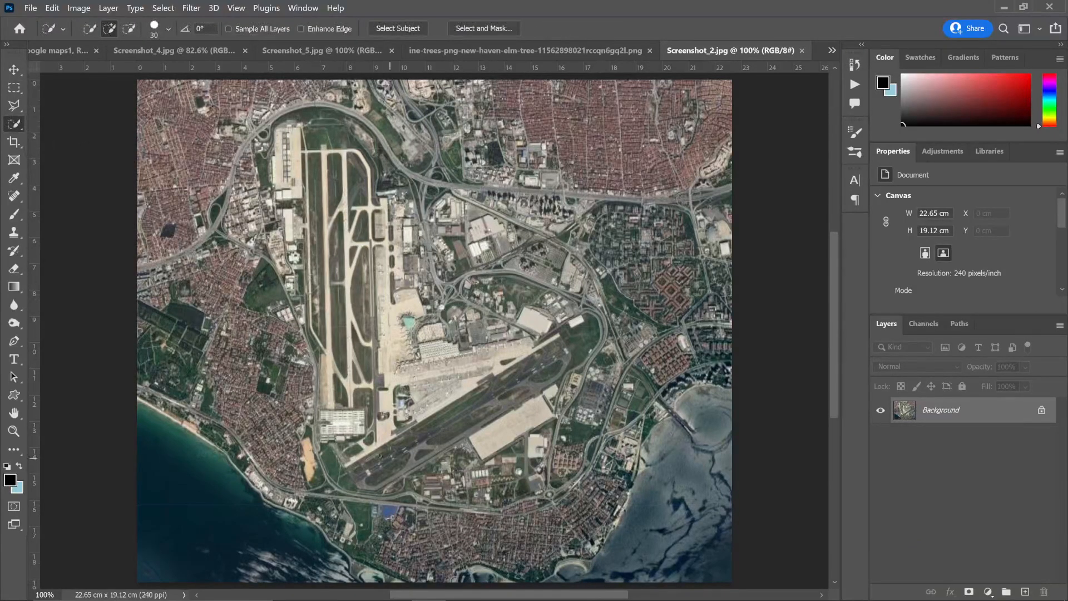
{"action": "left_click_drag", "start_coordinate": [389, 458], "coordinate": [338, 383]}
{"action": "mouse_move", "coordinate": [329, 287]}
{"action": "left_mouse_down"}
{"action": "mouse_move", "coordinate": [304, 240]}
{"action": "mouse_move", "coordinate": [298, 133]}
{"action": "mouse_move", "coordinate": [344, 135]}
{"action": "mouse_move", "coordinate": [423, 201]}
{"action": "mouse_move", "coordinate": [576, 272]}
{"action": "mouse_move", "coordinate": [582, 317]}
{"action": "mouse_move", "coordinate": [548, 356]}
{"action": "mouse_move", "coordinate": [456, 409]}
{"action": "mouse_move", "coordinate": [357, 289]}
{"action": "mouse_move", "coordinate": [347, 256]}
{"action": "mouse_move", "coordinate": [273, 217]}
{"action": "mouse_move", "coordinate": [233, 168]}
{"action": "mouse_move", "coordinate": [229, 205]}
{"action": "left_mouse_up"}
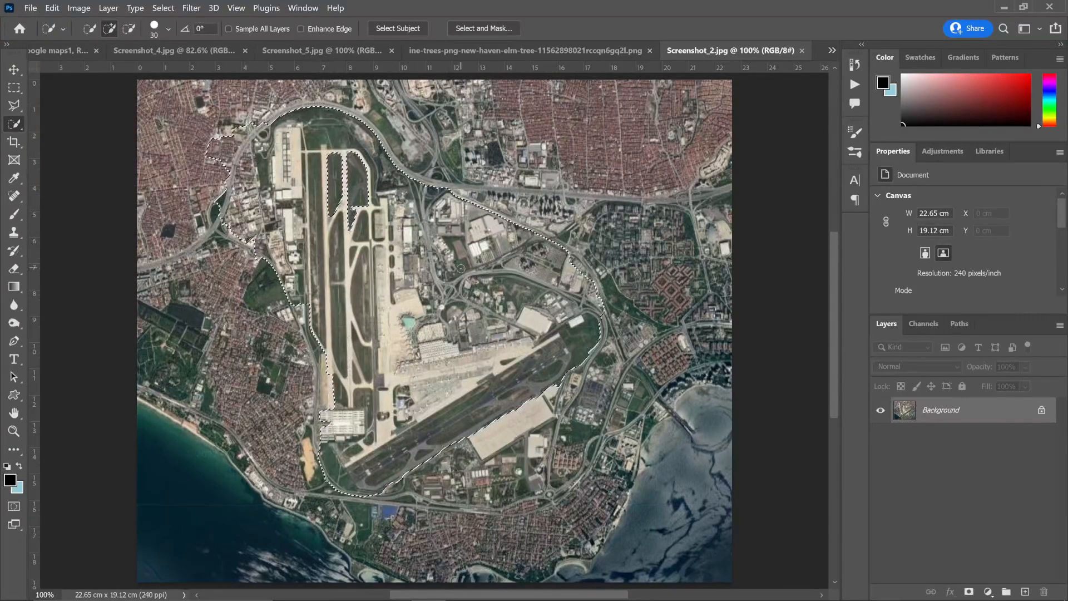
{"action": "mouse_move", "coordinate": [526, 412]}
{"action": "left_mouse_down"}
{"action": "mouse_move", "coordinate": [513, 457]}
{"action": "mouse_move", "coordinate": [487, 482]}
{"action": "mouse_move", "coordinate": [533, 479]}
{"action": "left_mouse_up"}
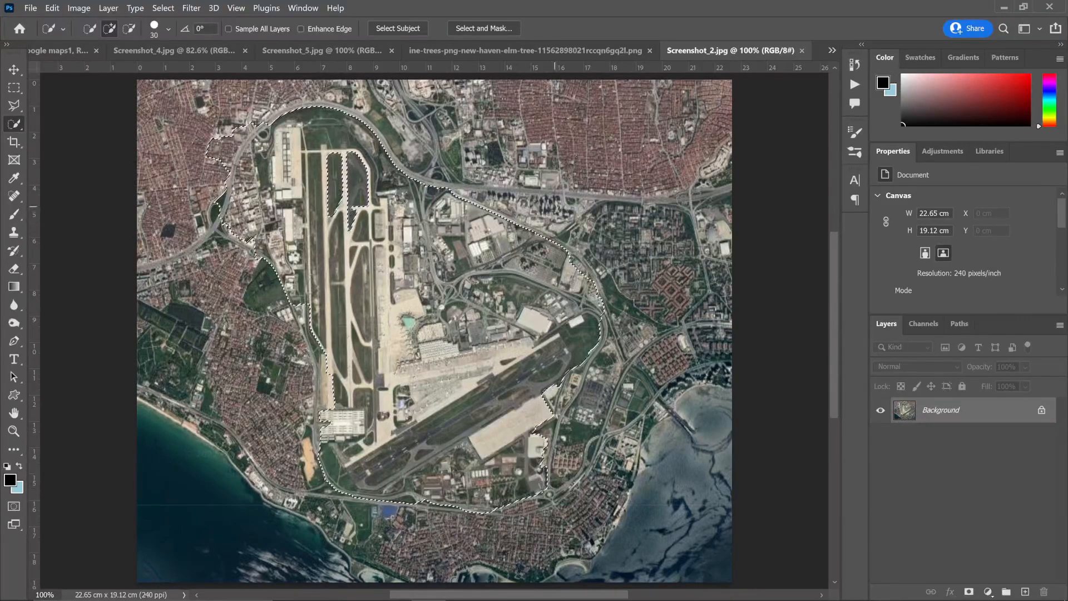
Subtract the built-up district outside the airport's northwestern boundary from the selection with the Polygonal Lasso tool
{"action": "scroll", "coordinate": [554, 205], "scroll_direction": "up", "scroll_amount": 3, "text": "alt"}
{"action": "scroll", "coordinate": [554, 207], "scroll_direction": "down", "scroll_amount": 4, "text": "alt"}
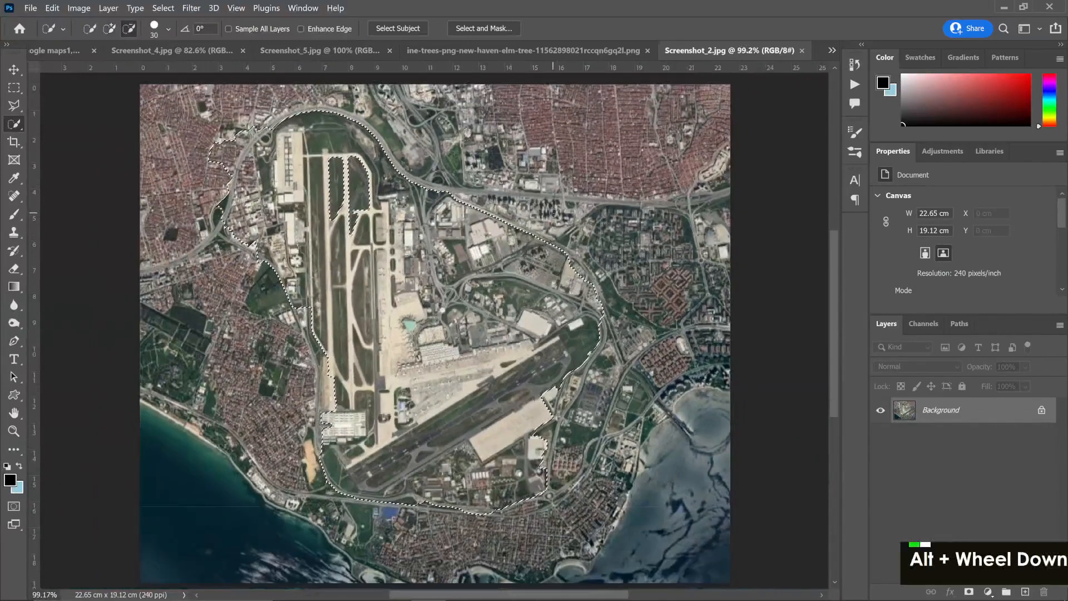
{"action": "key", "text": "l"}
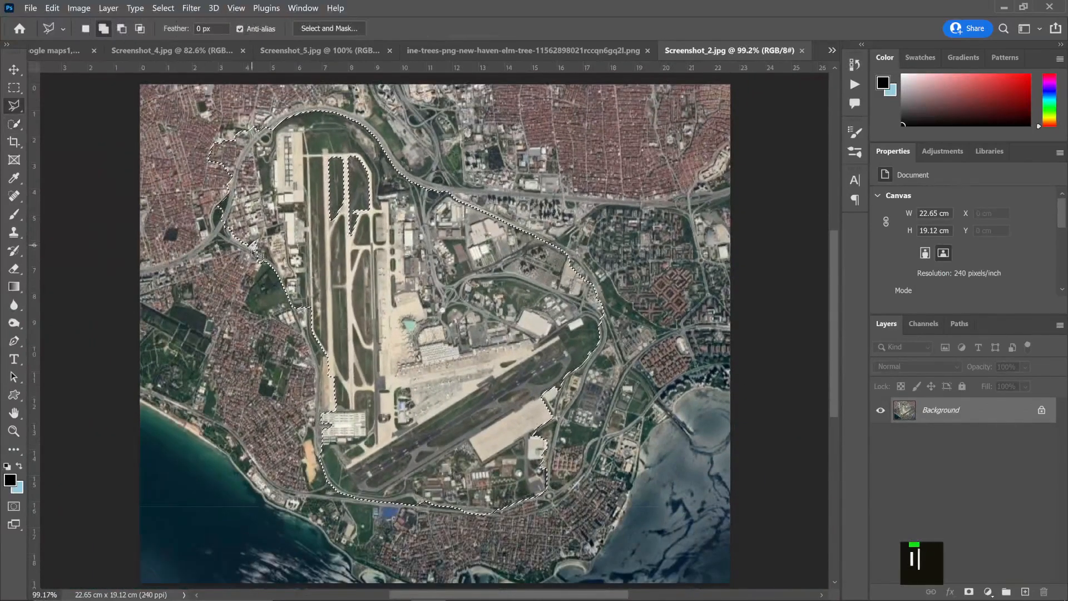
{"action": "left_click", "coordinate": [252, 262], "text": "alt"}
{"action": "left_click", "coordinate": [269, 234], "text": "alt"}
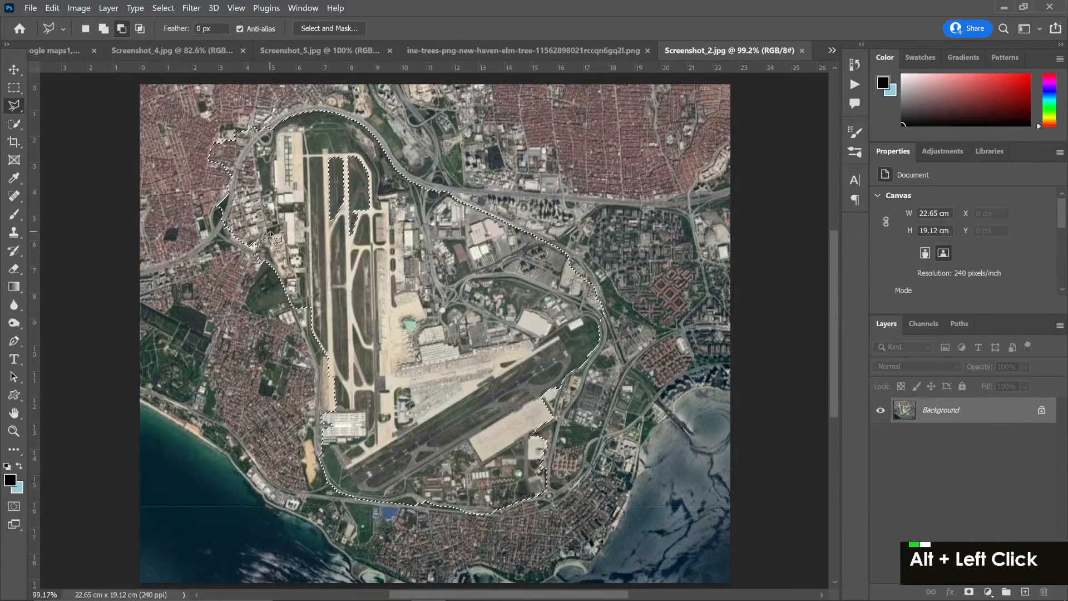
{"action": "left_click", "coordinate": [281, 229], "text": "alt"}
{"action": "left_click", "coordinate": [271, 189], "text": "alt"}
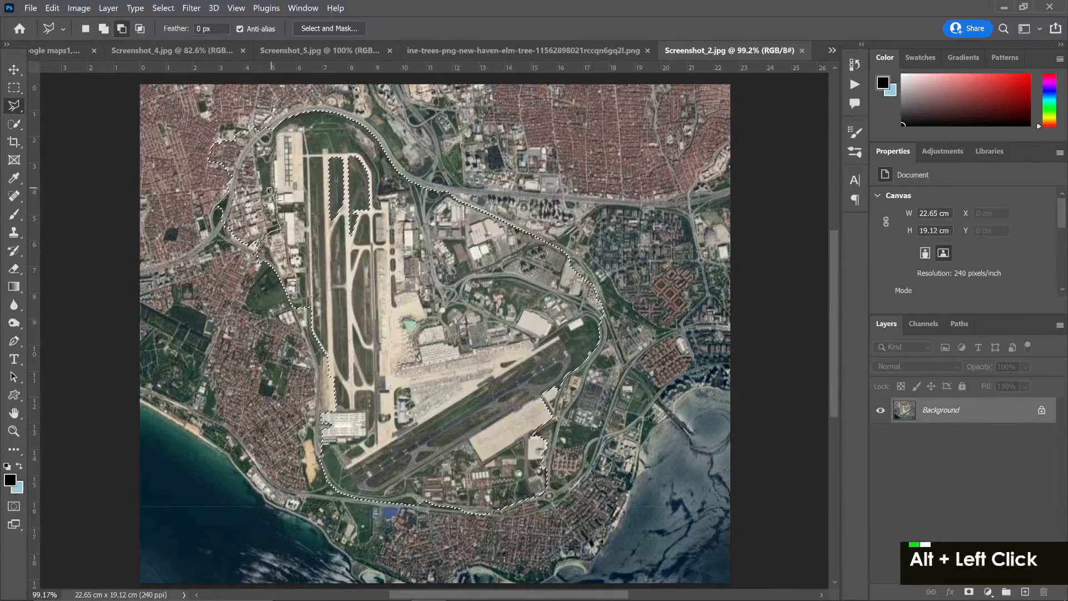
{"action": "left_click", "coordinate": [262, 192], "text": "alt"}
{"action": "left_click", "coordinate": [255, 147], "text": "alt"}
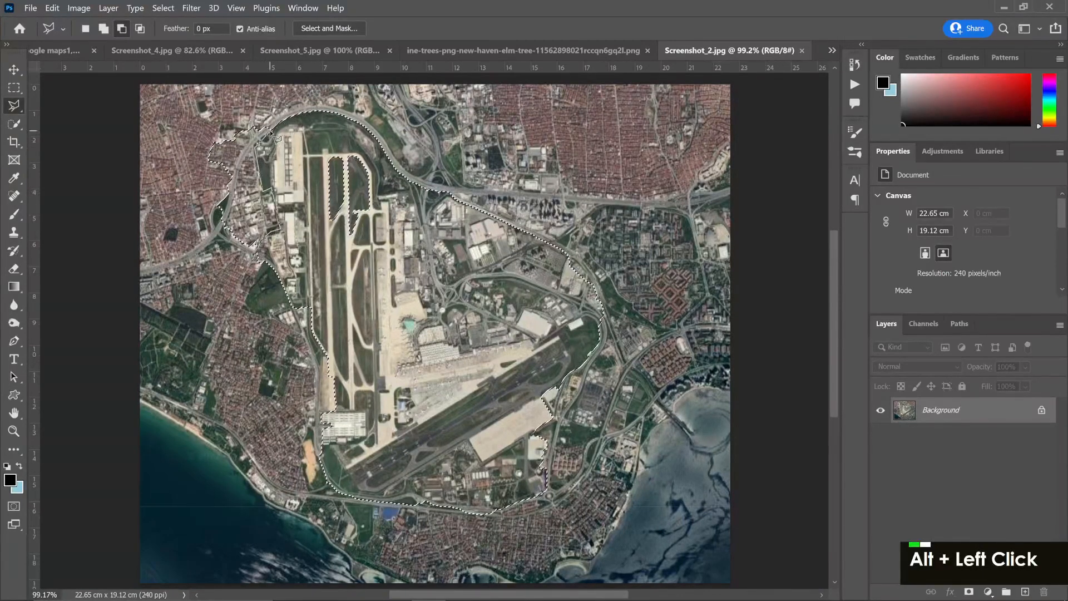
{"action": "left_click", "coordinate": [281, 120], "text": "alt"}
{"action": "left_click", "coordinate": [221, 106], "text": "alt"}
{"action": "left_click", "coordinate": [163, 183], "text": "alt"}
{"action": "double_click", "coordinate": [165, 299], "text": "alt"}
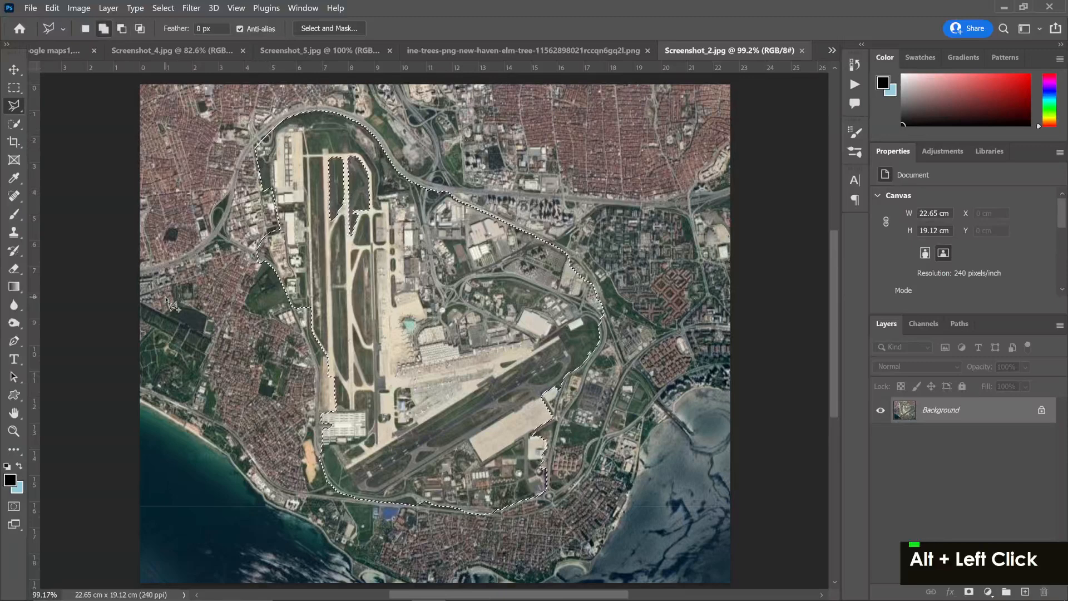
Copy the selected airport into Untitled-1, scale it to about 11.7 × 16.2 cm and place it by the red highway's western end
{"action": "key", "text": "ctrl+c"}
{"action": "left_click", "coordinate": [55, 50]}
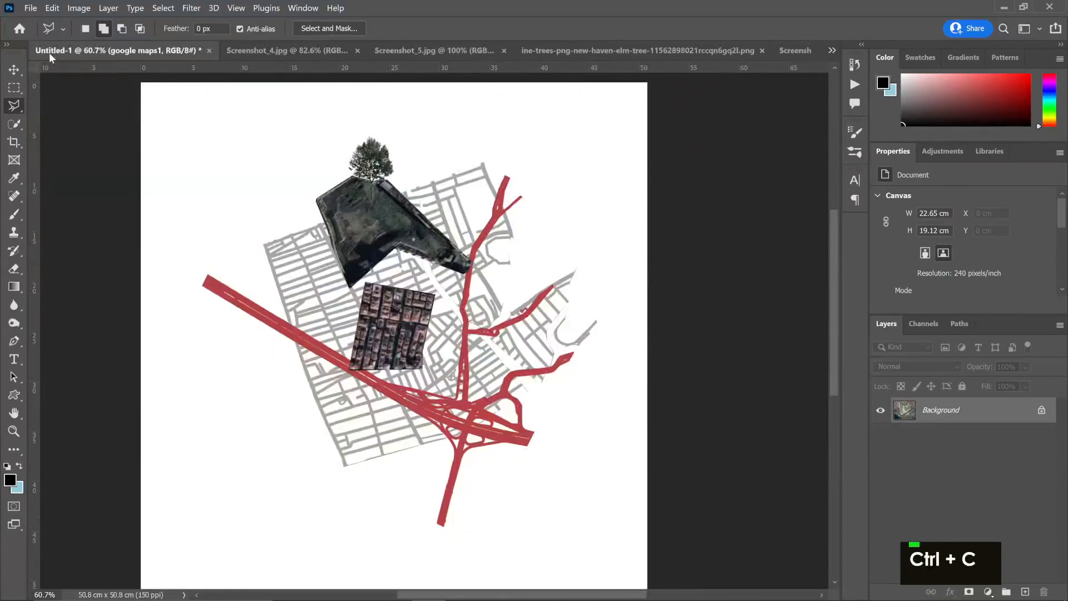
{"action": "key", "text": "ctrl+v"}
{"action": "key", "text": "ctrl+t"}
{"action": "left_click_drag", "start_coordinate": [391, 341], "coordinate": [238, 356]}
{"action": "left_click_drag", "start_coordinate": [240, 220], "coordinate": [241, 326]}
{"action": "left_click_drag", "start_coordinate": [240, 364], "coordinate": [223, 280]}
{"action": "left_click_drag", "start_coordinate": [213, 214], "coordinate": [260, 233]}
{"action": "left_click_drag", "start_coordinate": [231, 317], "coordinate": [225, 352]}
{"action": "key", "text": "Return"}
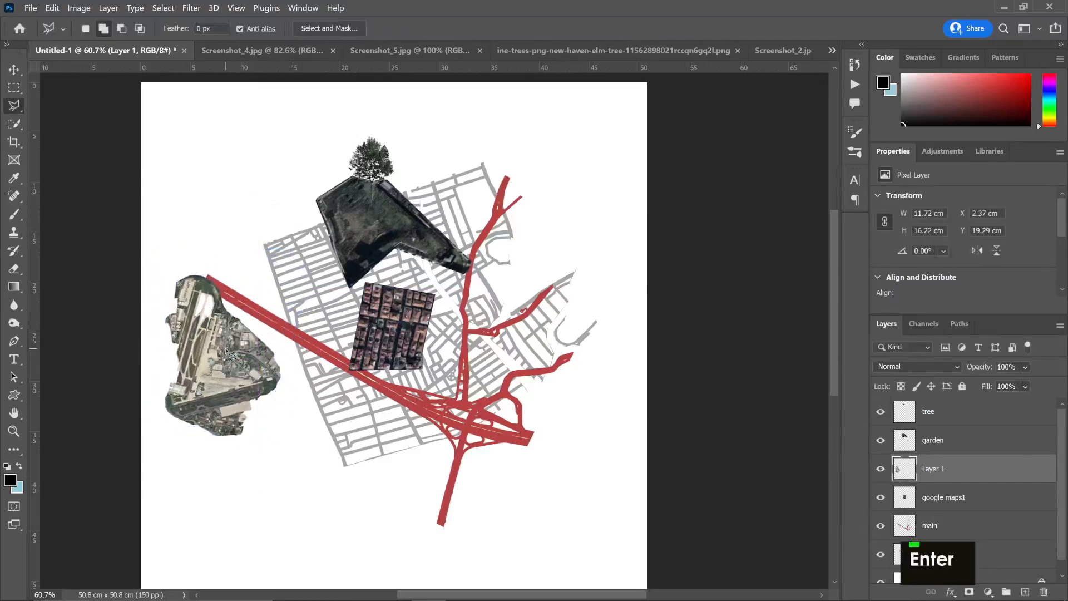
Open the coastal satellite image Screenshot_3.jpg from folder 03 as a separate Photoshop document
{"action": "scroll", "coordinate": [260, 336], "scroll_direction": "down", "scroll_amount": 2, "text": "alt"}
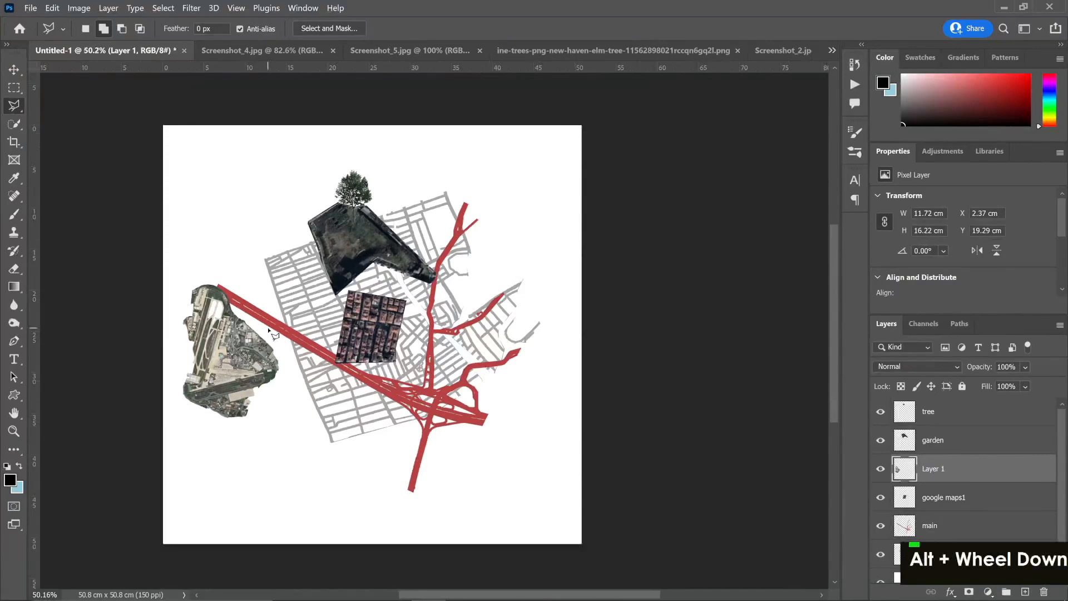
{"action": "key", "text": "alt+Tab"}
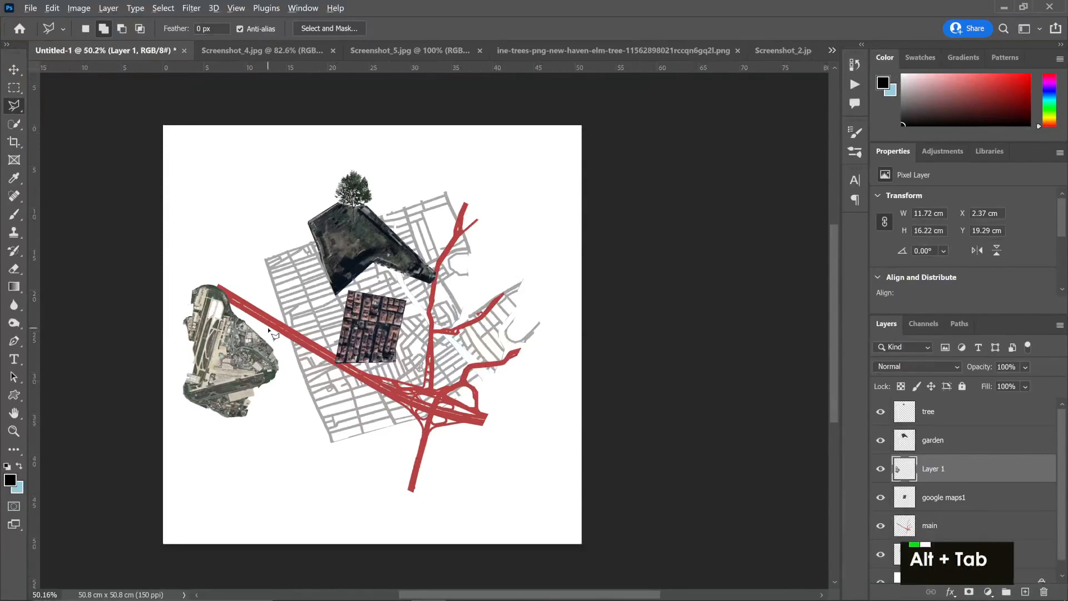
{"action": "left_click_drag", "start_coordinate": [865, 103], "coordinate": [822, 47]}
{"action": "key", "text": "alt+Tab"}
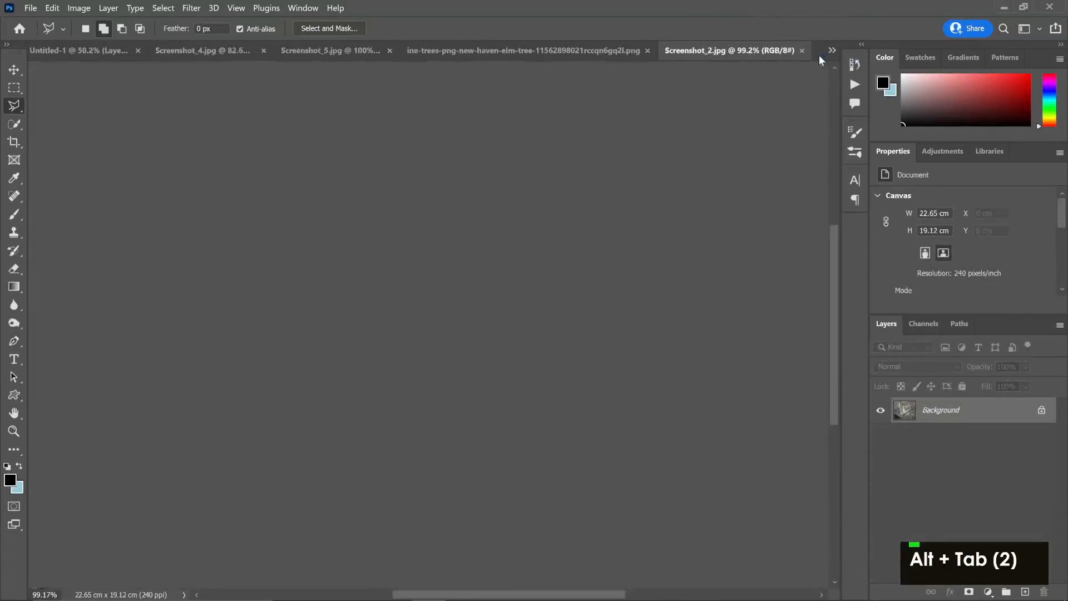
Select the band of sea along the coastline with the Quick Selection tool, excluding the deep blue water farther offshore
{"action": "key", "text": "w"}
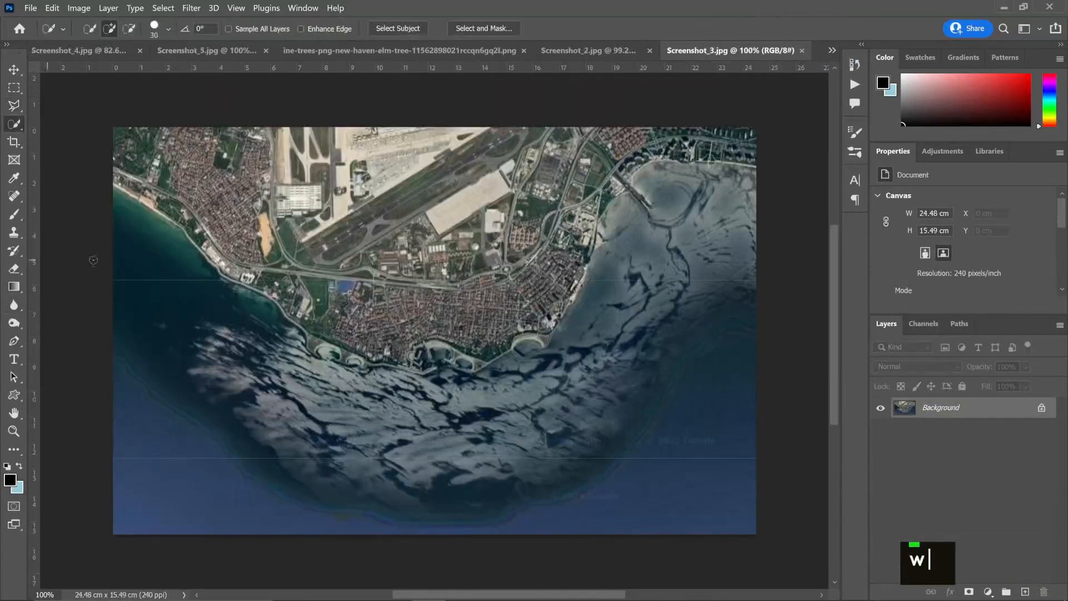
{"action": "mouse_move", "coordinate": [662, 228]}
{"action": "left_mouse_down"}
{"action": "mouse_move", "coordinate": [584, 290]}
{"action": "mouse_move", "coordinate": [518, 434]}
{"action": "mouse_move", "coordinate": [500, 412]}
{"action": "mouse_move", "coordinate": [409, 431]}
{"action": "mouse_move", "coordinate": [253, 381]}
{"action": "left_mouse_up"}
{"action": "mouse_move", "coordinate": [460, 412]}
{"action": "left_mouse_down"}
{"action": "mouse_move", "coordinate": [397, 445]}
{"action": "mouse_move", "coordinate": [340, 454]}
{"action": "mouse_move", "coordinate": [278, 423]}
{"action": "mouse_move", "coordinate": [294, 364]}
{"action": "mouse_move", "coordinate": [439, 388]}
{"action": "left_mouse_up"}
{"action": "left_click_drag", "start_coordinate": [271, 338], "coordinate": [279, 380]}
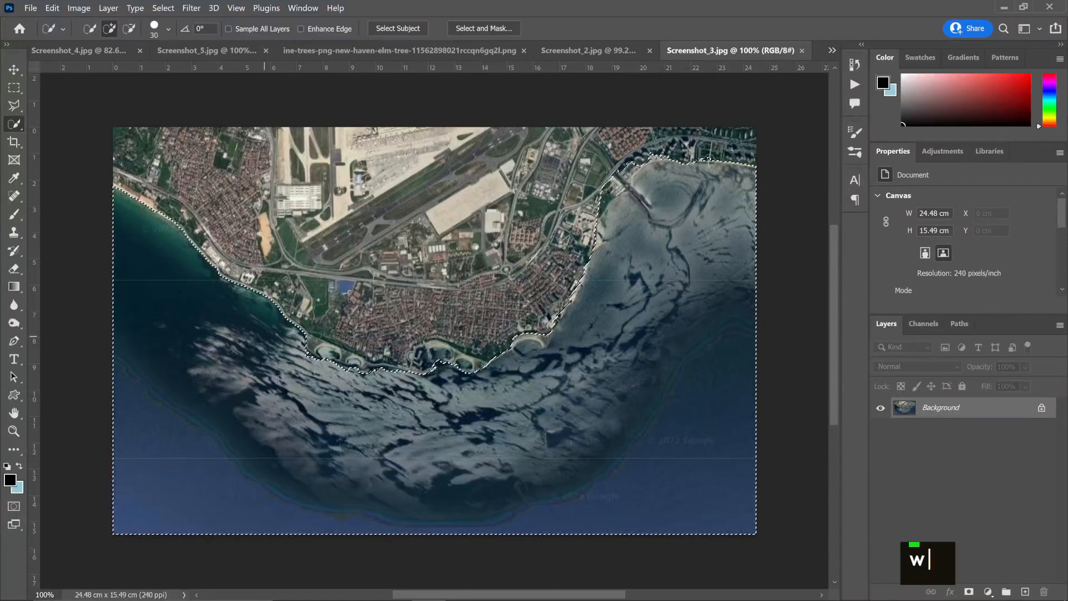
{"action": "mouse_move", "coordinate": [129, 401]}
{"action": "left_mouse_down"}
{"action": "mouse_move", "coordinate": [155, 406]}
{"action": "mouse_move", "coordinate": [161, 502]}
{"action": "mouse_move", "coordinate": [194, 527]}
{"action": "mouse_move", "coordinate": [316, 518]}
{"action": "mouse_move", "coordinate": [593, 527]}
{"action": "mouse_move", "coordinate": [663, 464]}
{"action": "mouse_move", "coordinate": [742, 355]}
{"action": "mouse_move", "coordinate": [643, 427]}
{"action": "left_mouse_up"}
Copy the sea band into Untitled-1, scale it to 71.15%, rotate it about 15.5° and place it below the airport
{"action": "key", "text": "ctrl+c"}
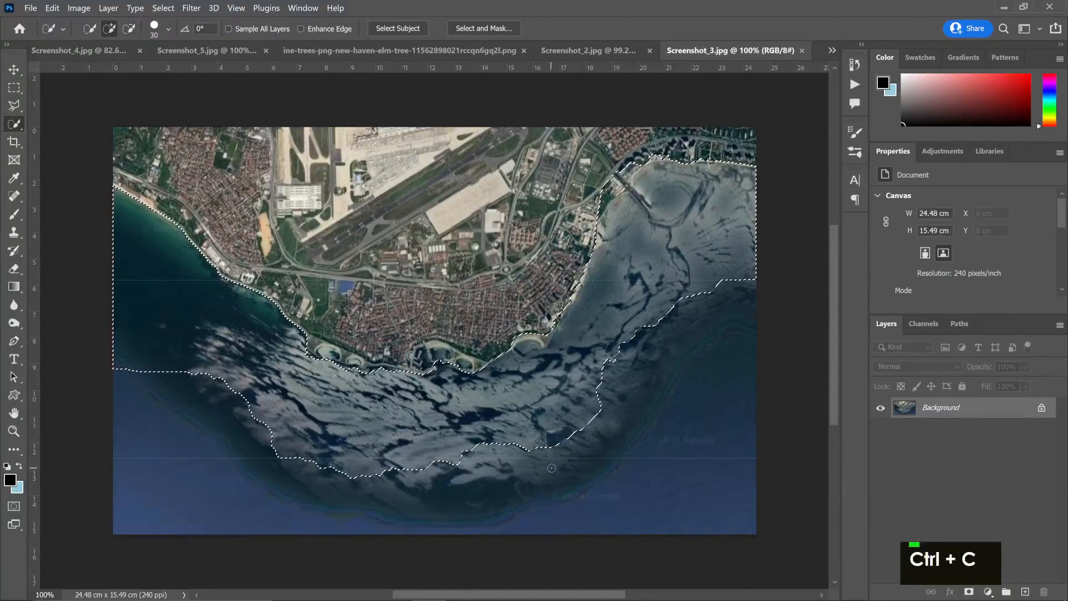
{"action": "left_click", "coordinate": [76, 52]}
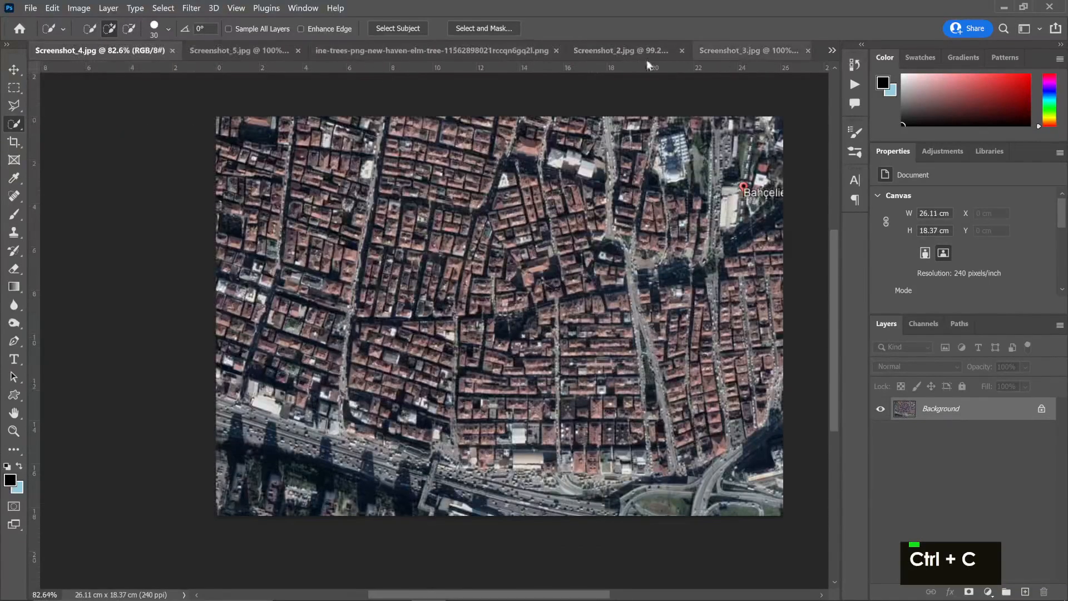
{"action": "left_click", "coordinate": [171, 50]}
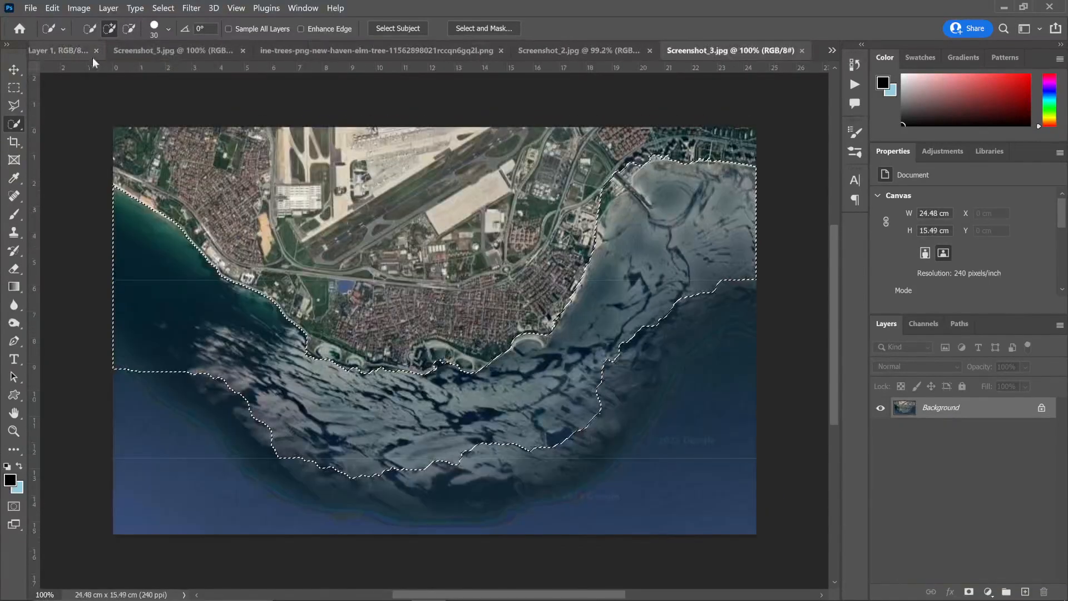
{"action": "left_click", "coordinate": [69, 54]}
{"action": "key", "text": "ctrl+v"}
{"action": "key", "text": "ctrl+t"}
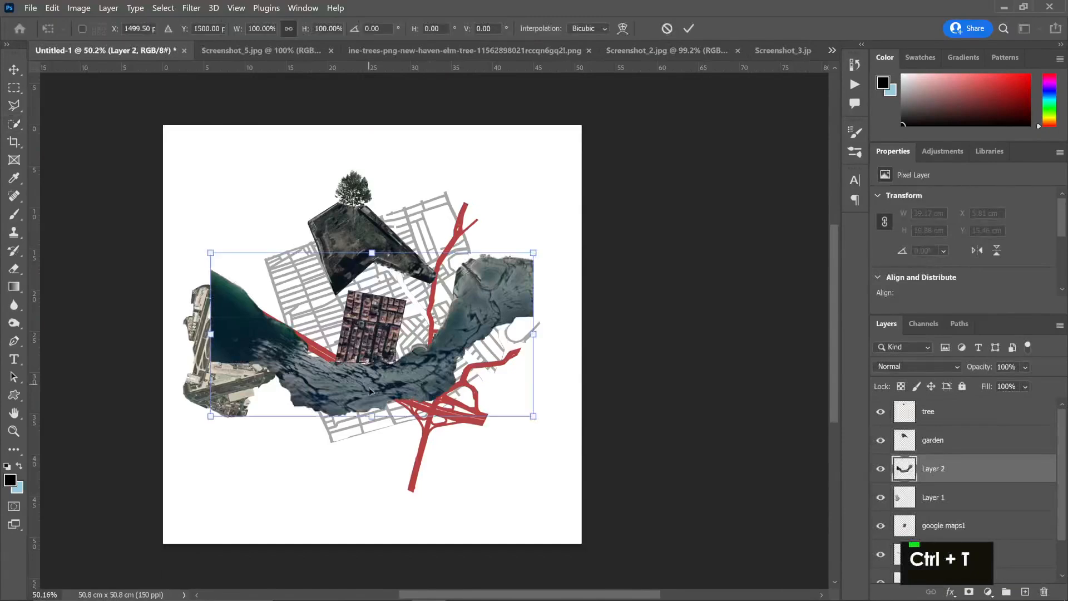
{"action": "left_click_drag", "start_coordinate": [369, 387], "coordinate": [334, 470]}
{"action": "left_click_drag", "start_coordinate": [497, 335], "coordinate": [390, 381]}
{"action": "left_click_drag", "start_coordinate": [314, 454], "coordinate": [304, 471]}
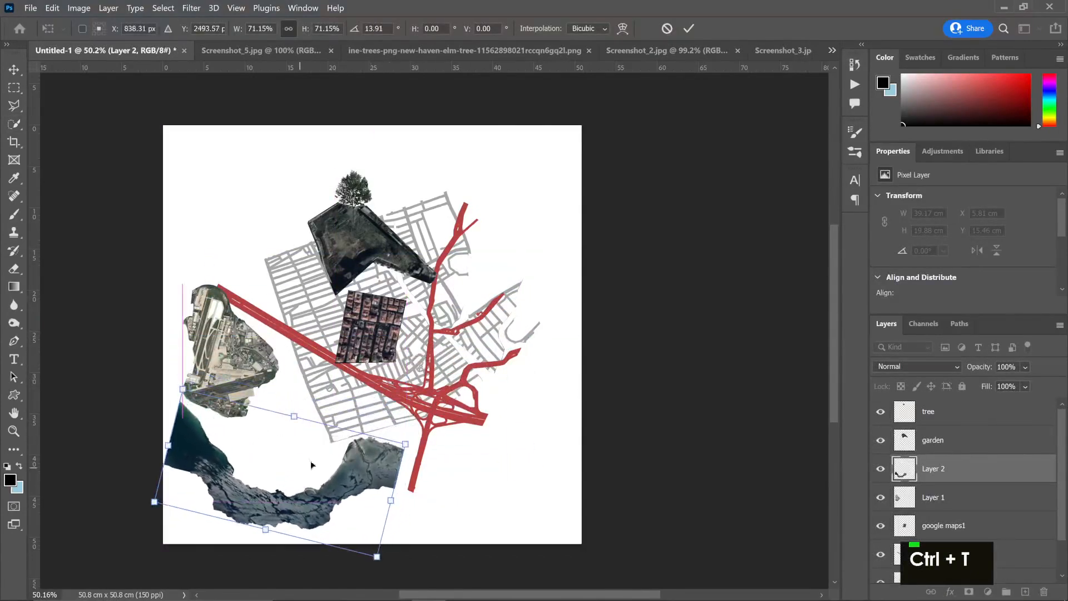
{"action": "left_click_drag", "start_coordinate": [402, 412], "coordinate": [405, 416]}
{"action": "key", "text": "Return"}
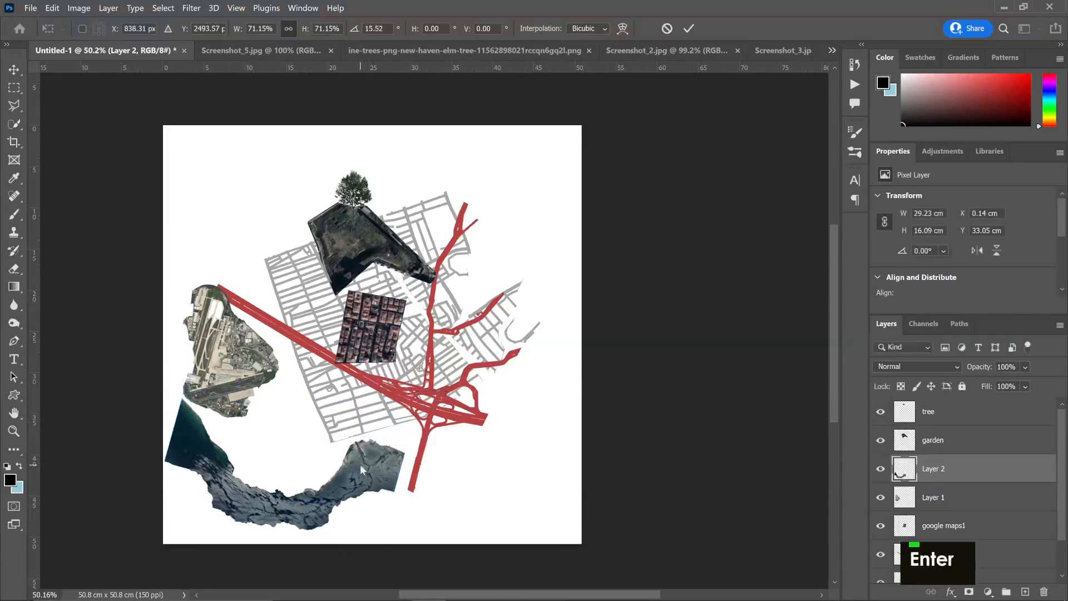
Shift the sea band east towards the red road's southern end and move its layer beneath the airport layer
{"action": "key", "text": "w"}
{"action": "key", "text": "v"}
{"action": "left_click_drag", "start_coordinate": [343, 472], "coordinate": [361, 471]}
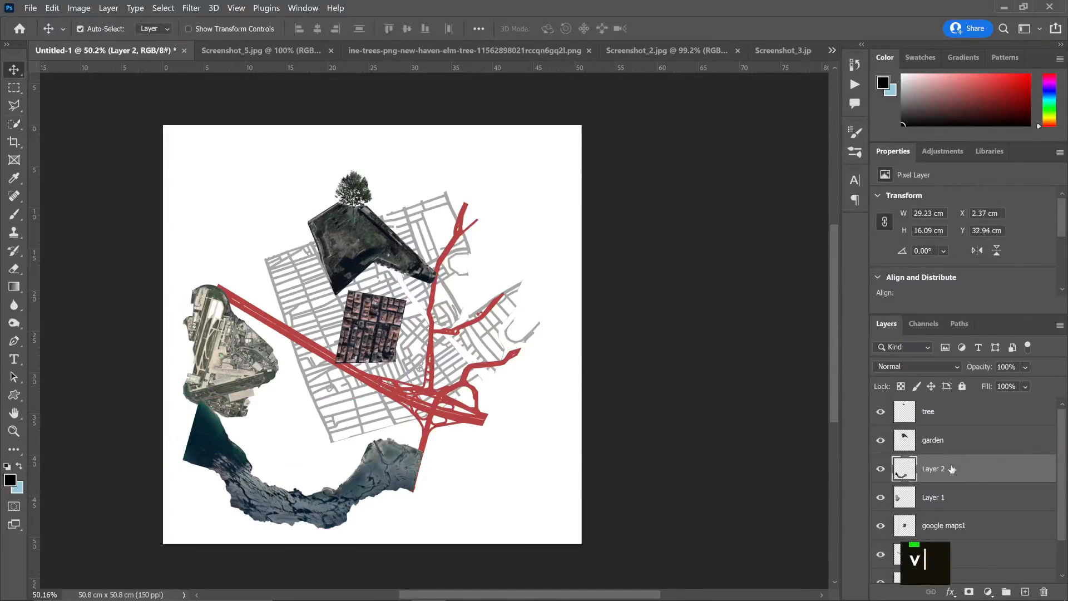
{"action": "left_click_drag", "start_coordinate": [952, 469], "coordinate": [950, 502]}
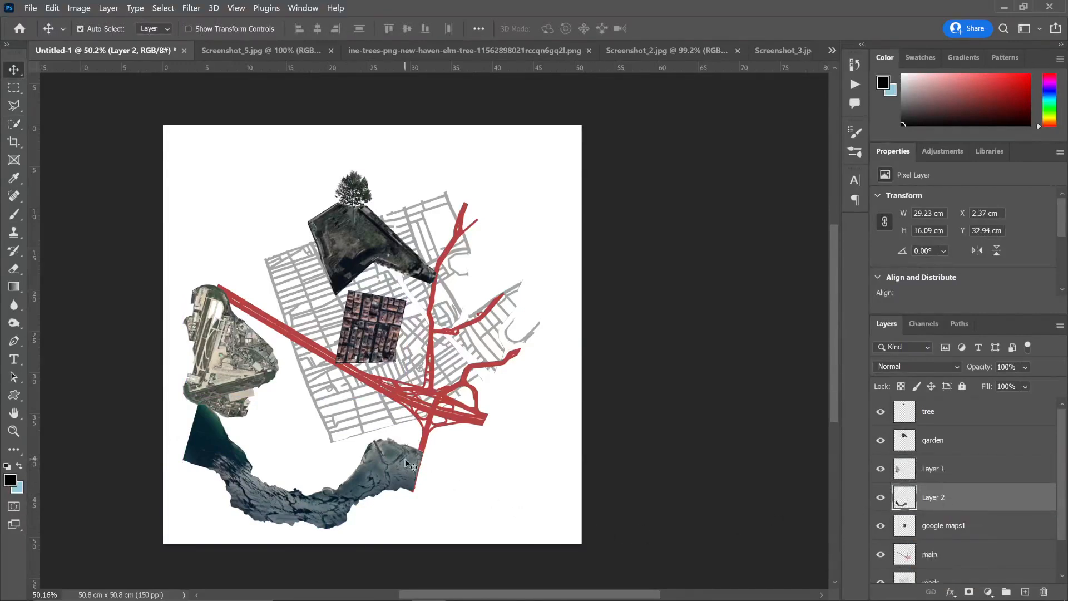
Rotate the sea band slightly further clockwise and move it west so its dark end tucks under the airport
{"action": "key", "text": "ctrl+t"}
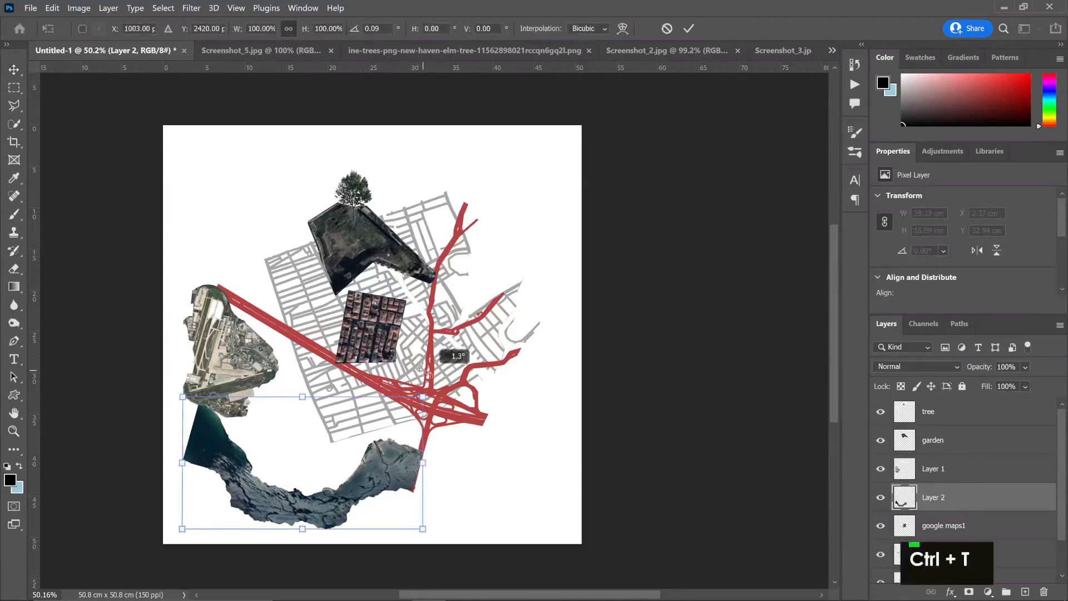
{"action": "left_click_drag", "start_coordinate": [434, 364], "coordinate": [447, 388]}
{"action": "left_click_drag", "start_coordinate": [383, 484], "coordinate": [360, 485]}
{"action": "key", "text": "Return"}
Select the dark green western end of the sea band with the Quick Selection tool
{"action": "key", "text": "w"}
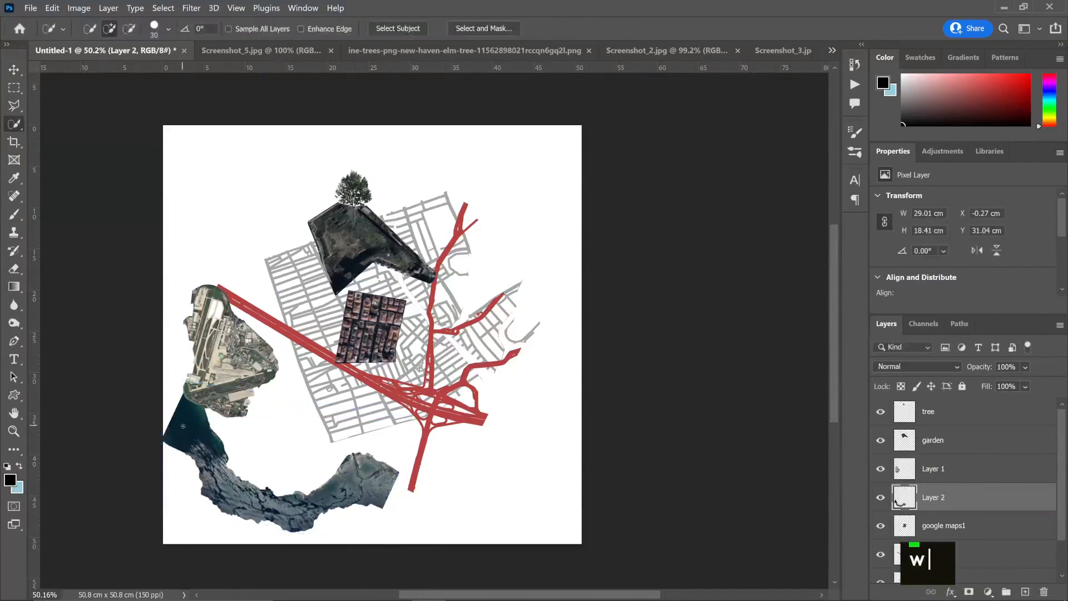
{"action": "left_click_drag", "start_coordinate": [178, 443], "coordinate": [213, 457]}
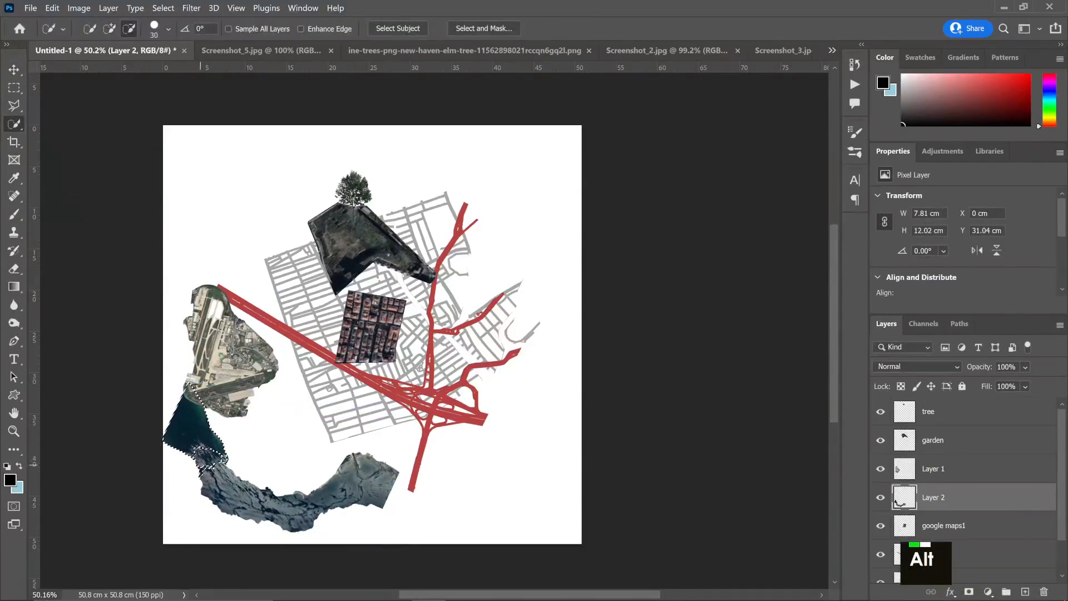
{"action": "key", "text": "Delete"}
{"action": "key", "text": "ctrl+d"}
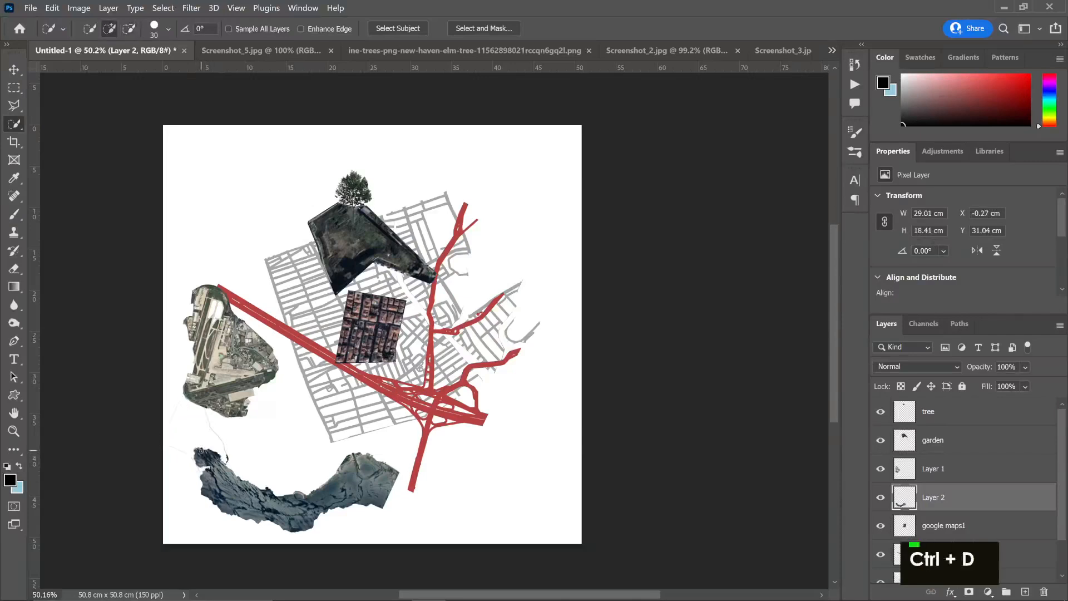
{"action": "key", "text": "ctrl+z"}
{"action": "key", "text": "ctrl+z"}
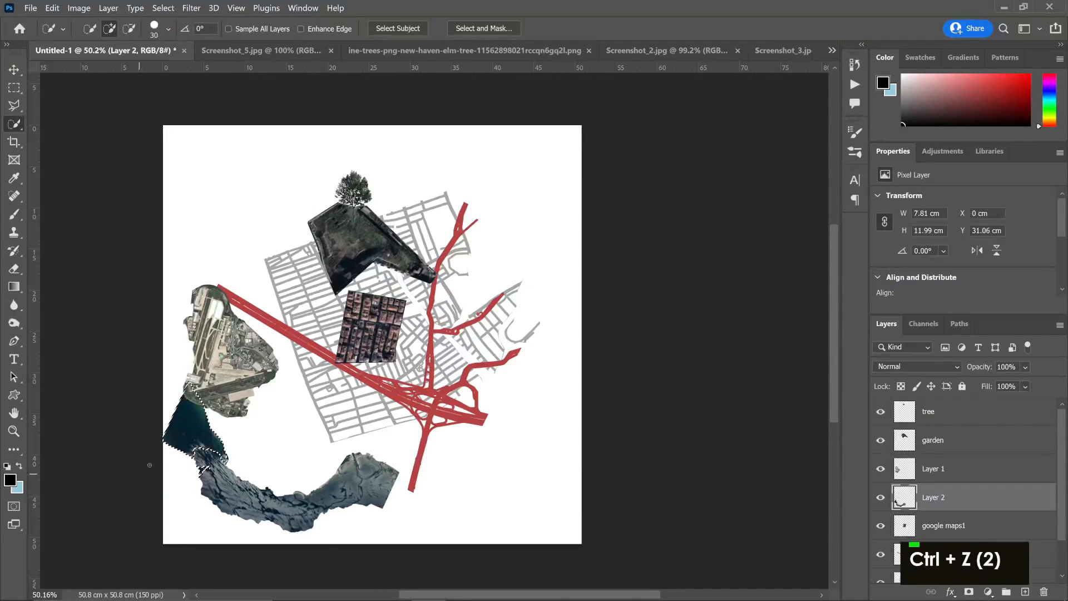
Trim the lighter water out of the selection, delete the dark western end, and move the remaining sea band up under the airport
{"action": "left_click", "coordinate": [209, 461], "text": "alt"}
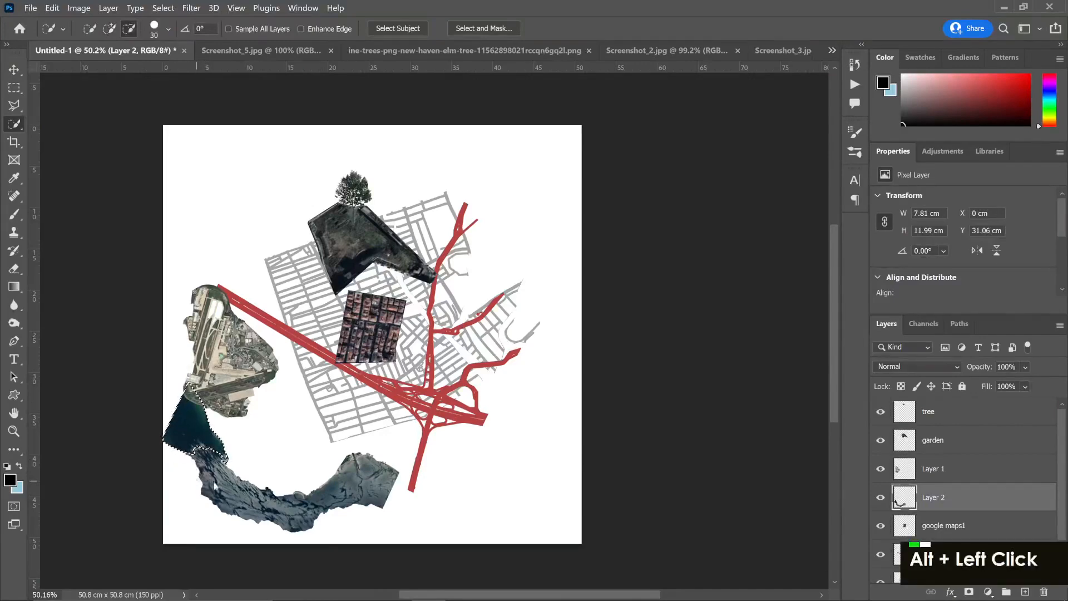
{"action": "key", "text": "Delete"}
{"action": "key", "text": "ctrl+d"}
{"action": "key", "text": "v"}
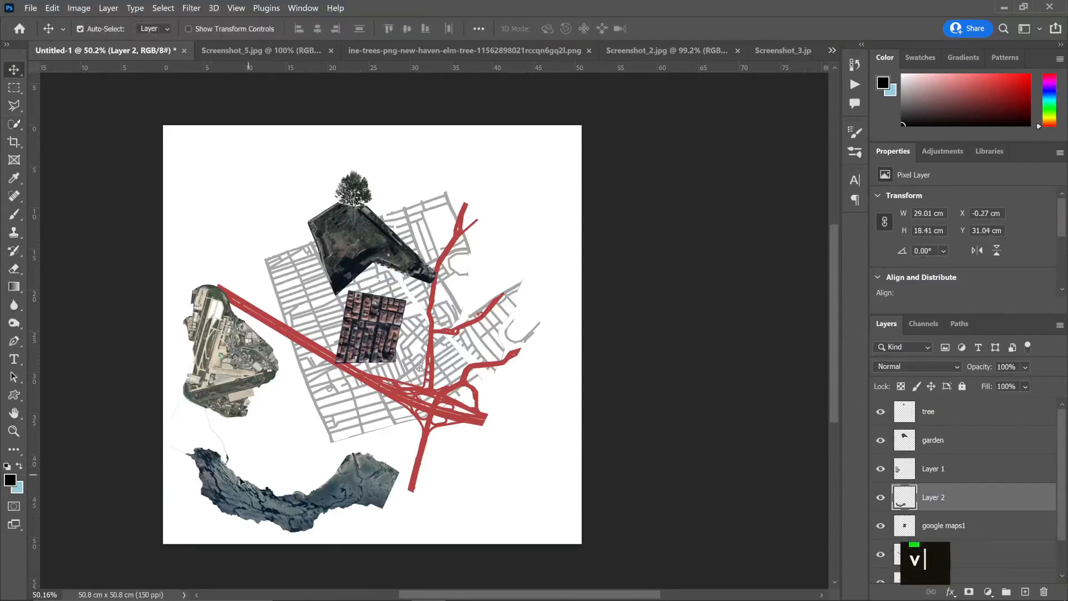
{"action": "left_click_drag", "start_coordinate": [222, 479], "coordinate": [214, 455]}
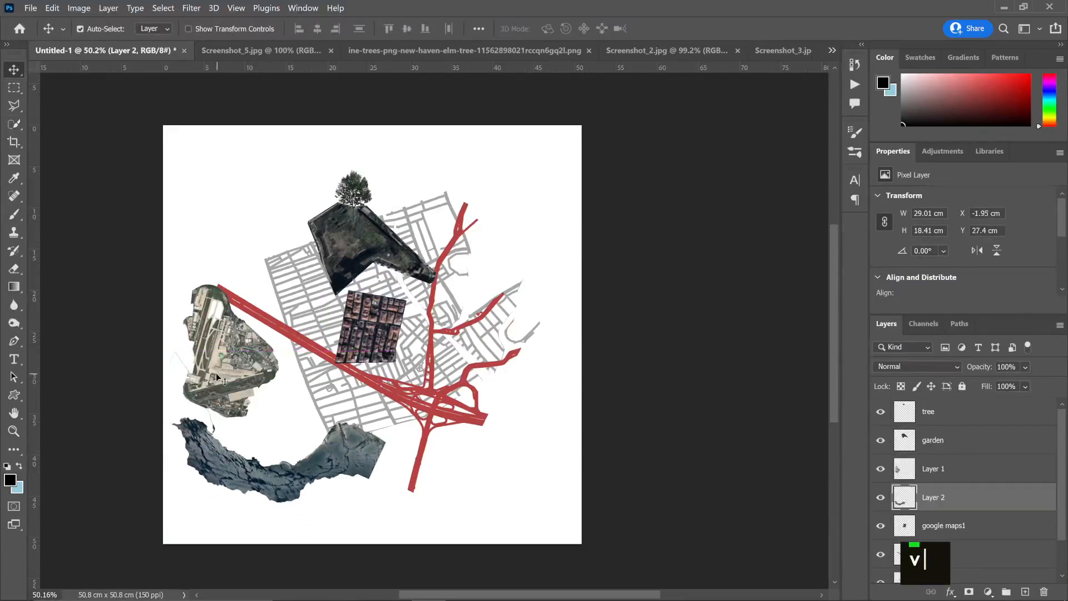
Erase the thin leftover outline above the sea band's western end using a Polygonal Lasso selection, and deselect
{"action": "key", "text": "l"}
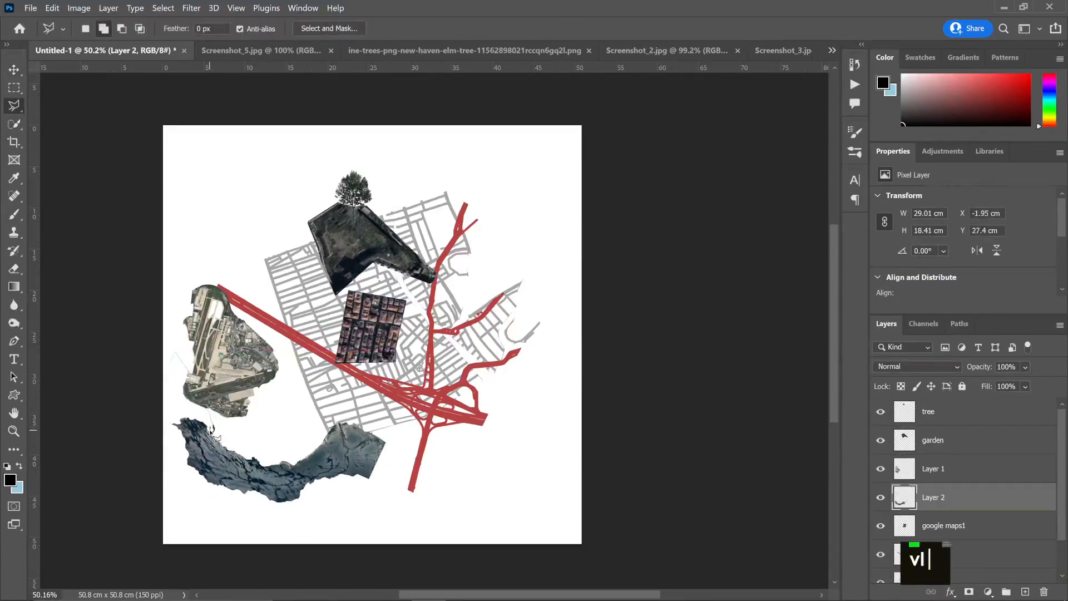
{"action": "left_click", "coordinate": [211, 429]}
{"action": "left_click", "coordinate": [220, 347]}
{"action": "left_click", "coordinate": [154, 311]}
{"action": "left_click", "coordinate": [115, 387]}
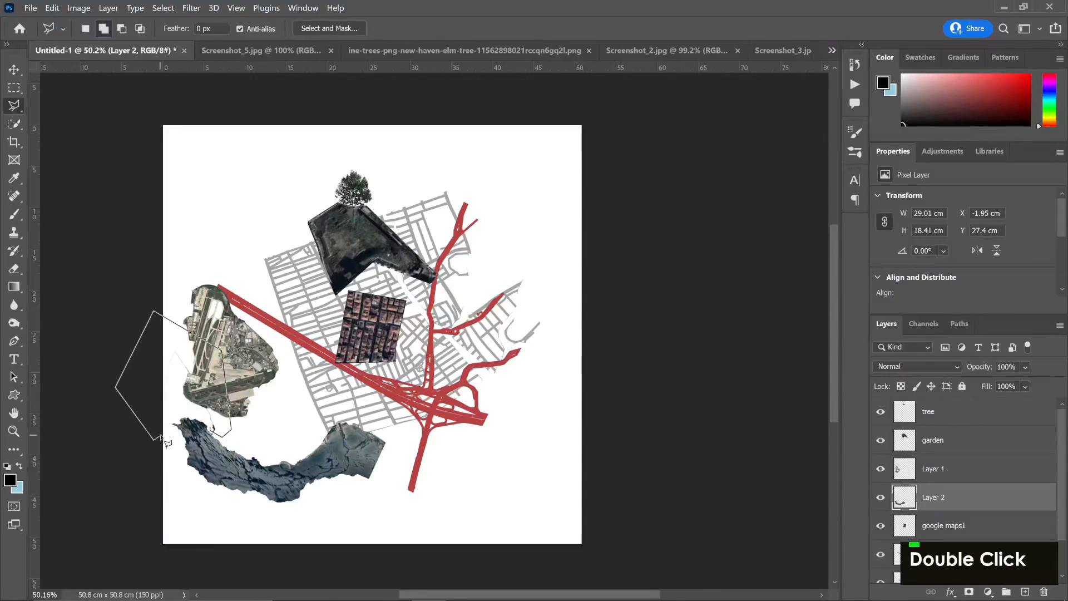
{"action": "key", "text": "Delete"}
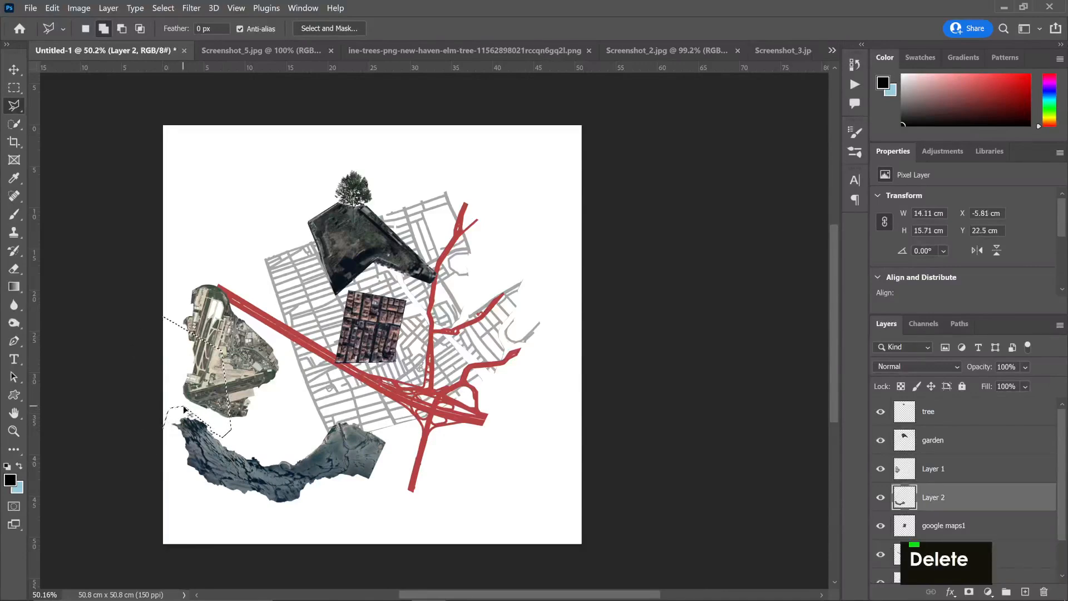
{"action": "key", "text": "ctrl+d"}
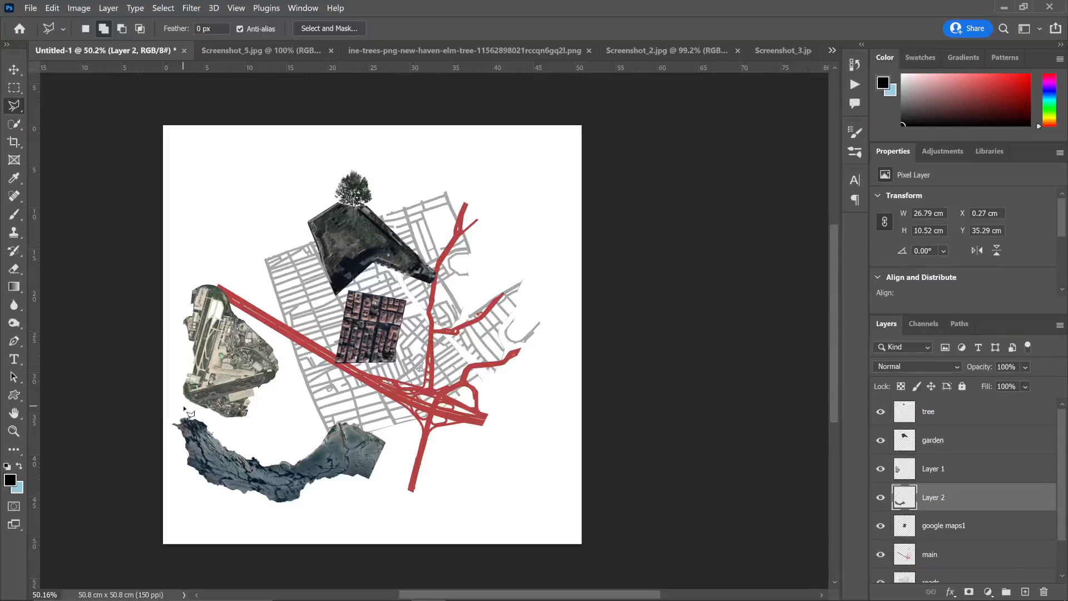
Open the black-and-white aerial image Screenshot_1.jpg from folder 03 as a separate Photoshop document
{"action": "key", "text": "alt+Tab"}
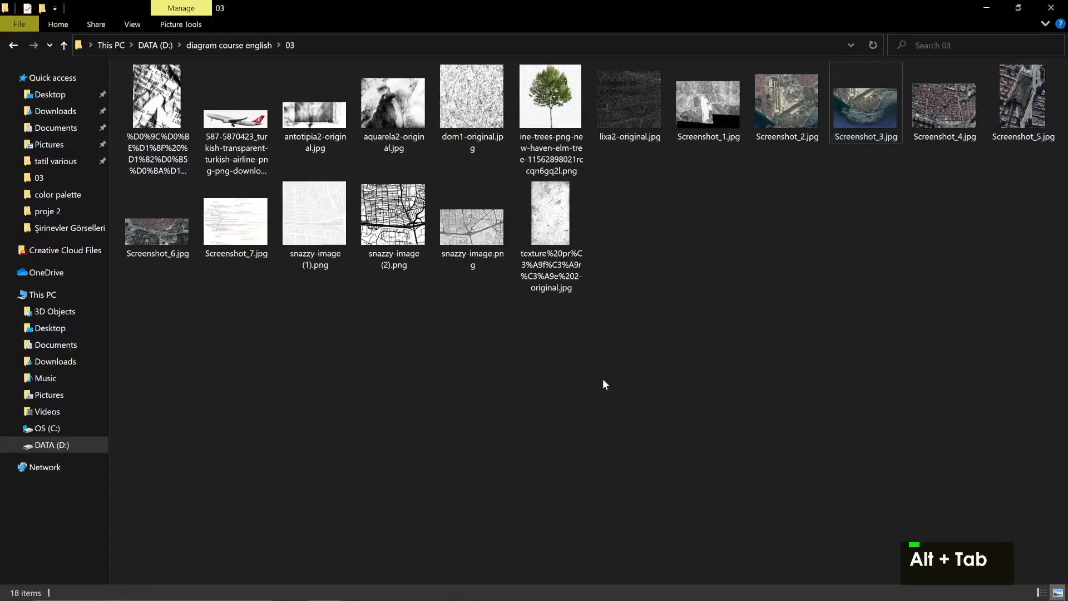
{"action": "left_click_drag", "start_coordinate": [708, 103], "coordinate": [816, 52]}
{"action": "key", "text": "alt+Tab"}
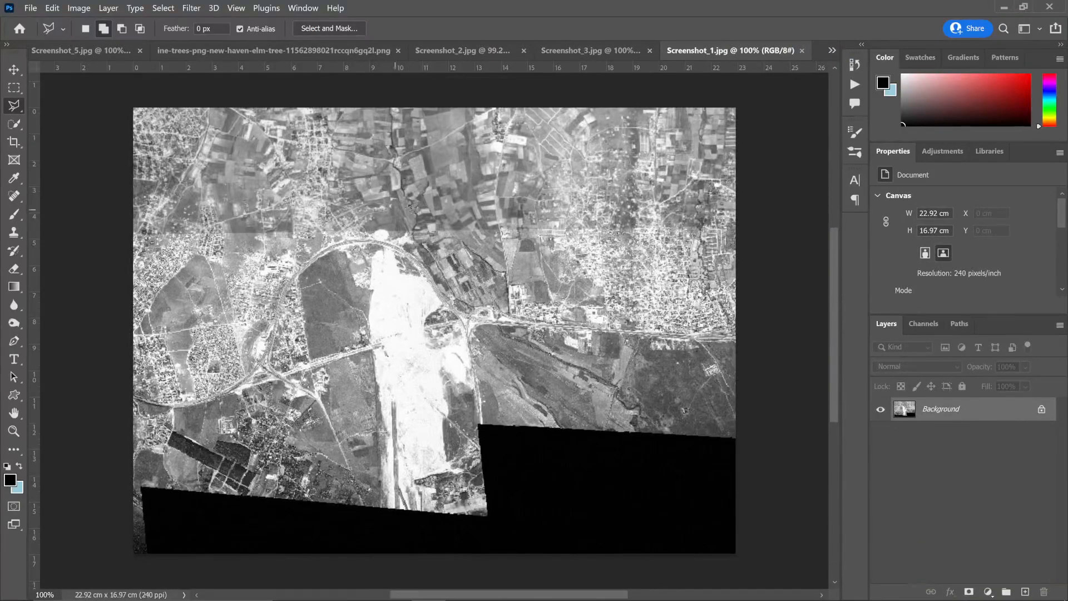
Colorize the black-and-white aerial image with the Colorize neural filter, using auto color and outputting to a new layer
{"action": "scroll", "coordinate": [463, 216], "scroll_direction": "up", "scroll_amount": 2}
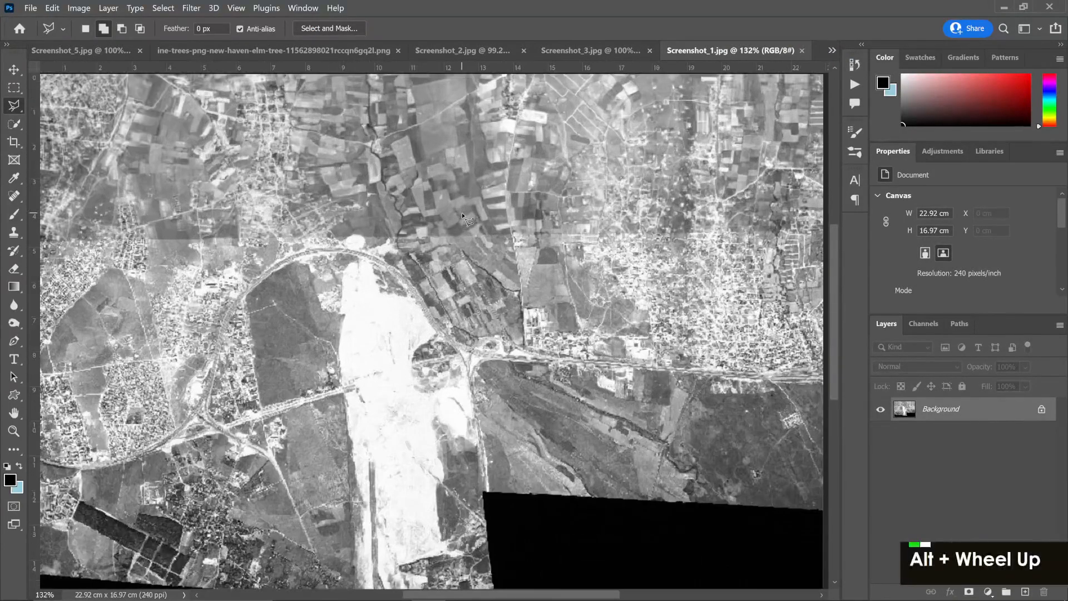
{"action": "scroll", "coordinate": [463, 217], "scroll_direction": "down", "scroll_amount": 2}
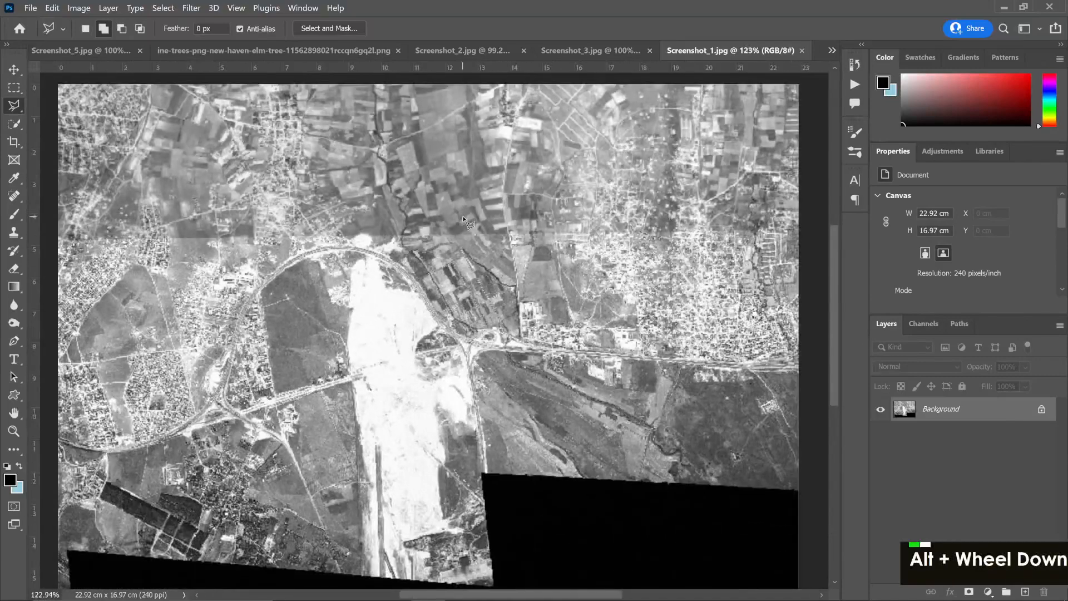
{"action": "scroll", "coordinate": [463, 217], "scroll_direction": "up", "scroll_amount": 1}
{"action": "scroll", "coordinate": [463, 217], "scroll_direction": "down", "scroll_amount": 2}
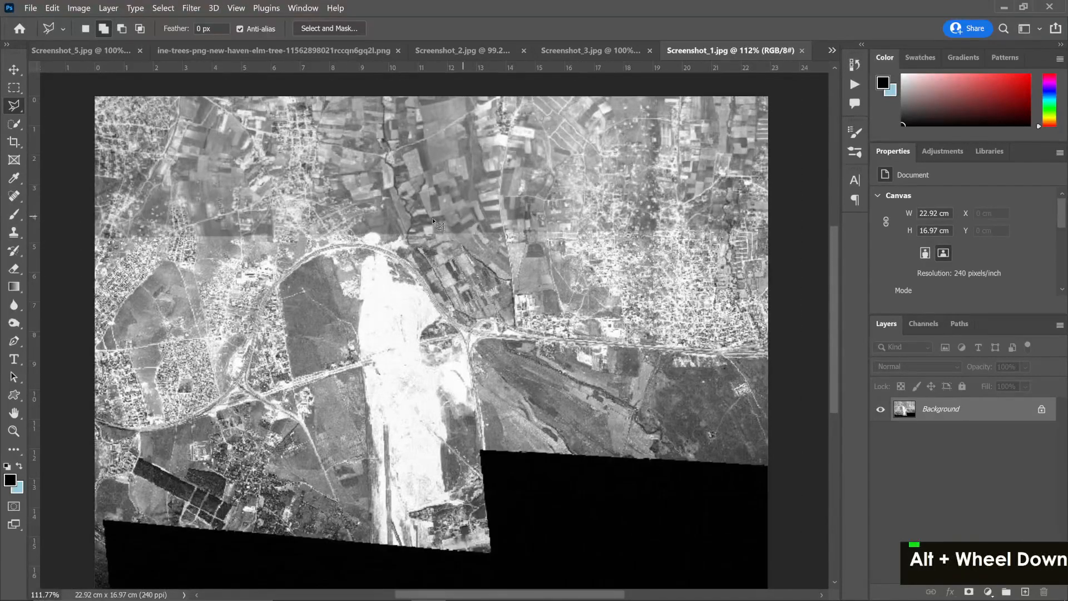
{"action": "scroll", "coordinate": [282, 96], "scroll_direction": "down", "scroll_amount": 1}
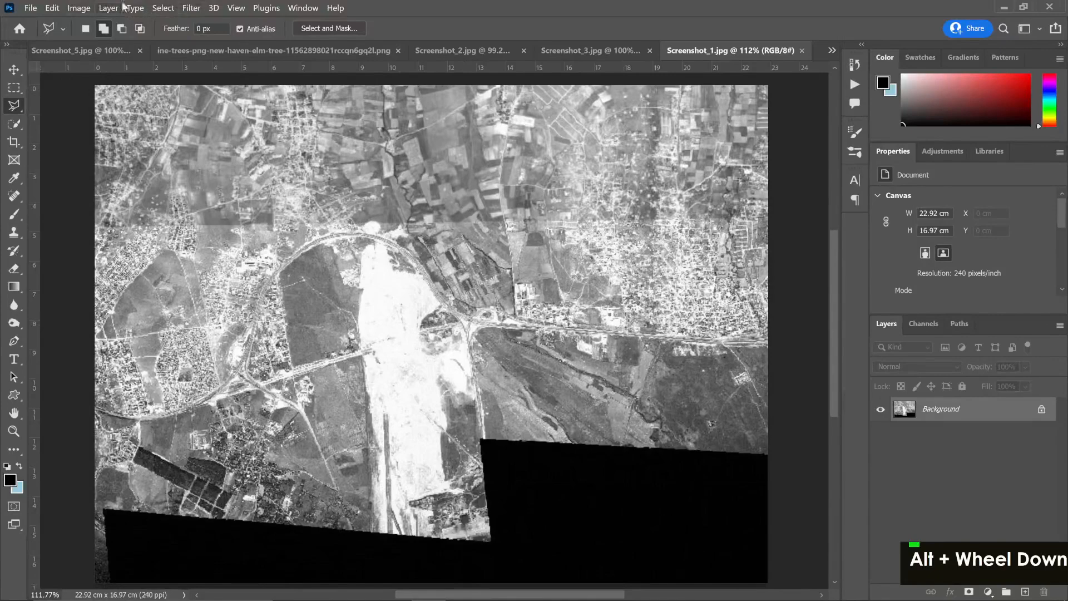
{"action": "left_click", "coordinate": [191, 7]}
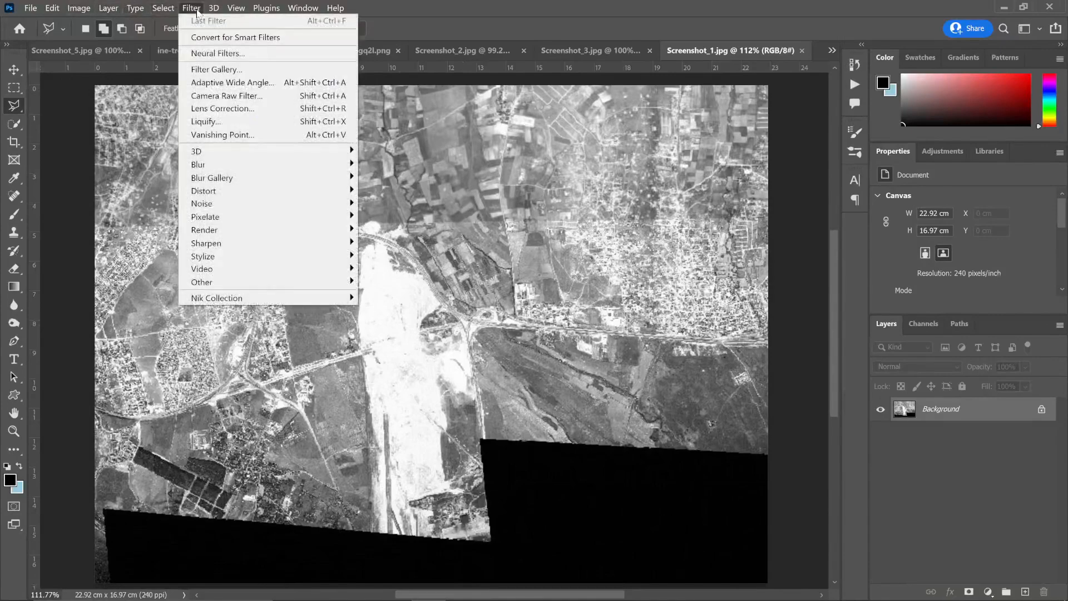
{"action": "left_click", "coordinate": [217, 53]}
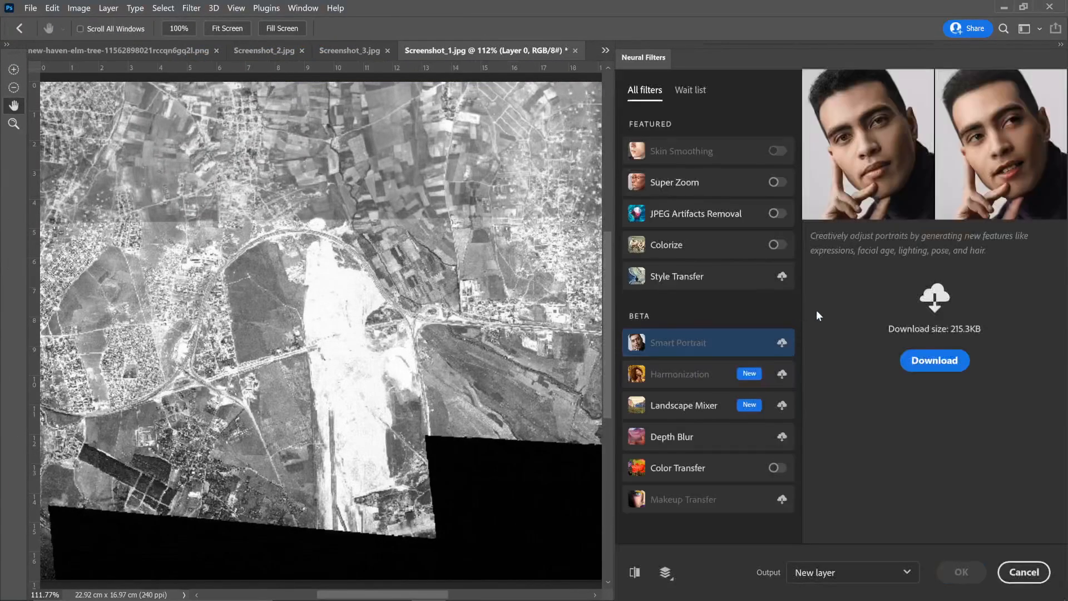
{"action": "left_click", "coordinate": [740, 252]}
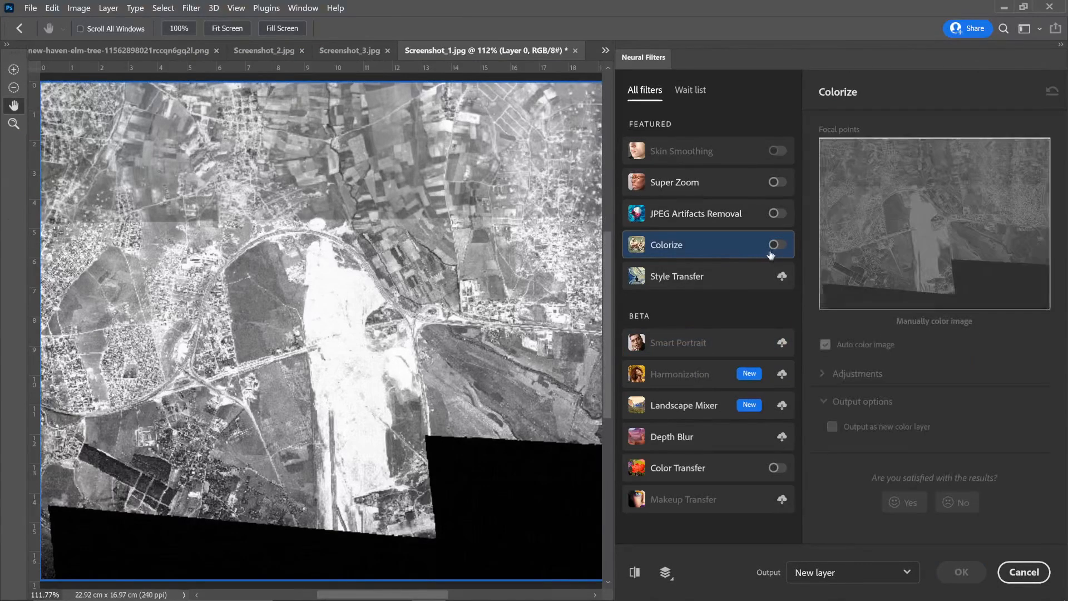
{"action": "left_click", "coordinate": [777, 246]}
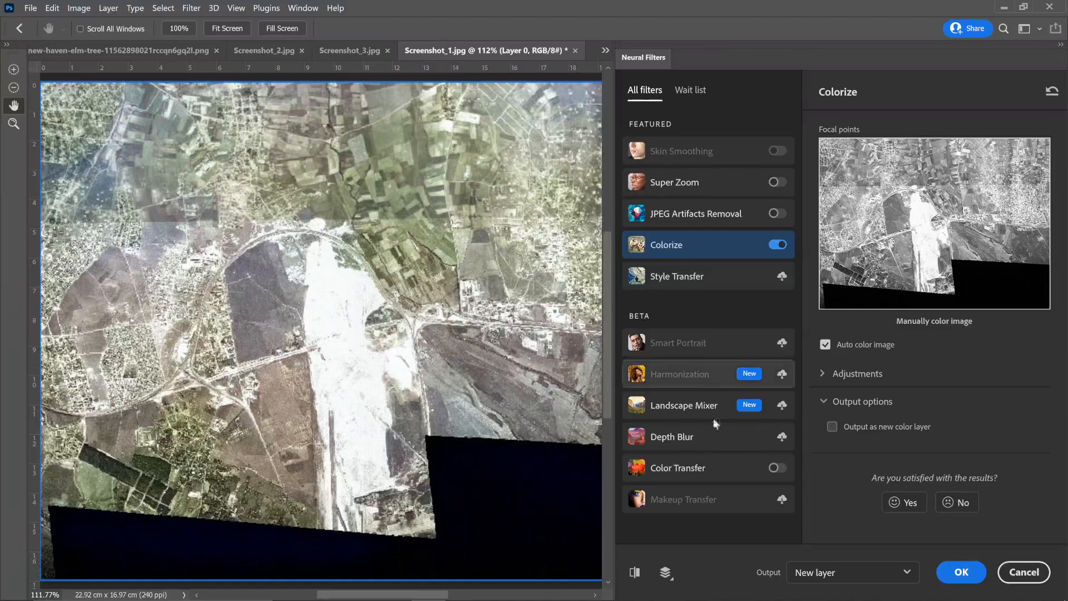
{"action": "left_click", "coordinate": [961, 573]}
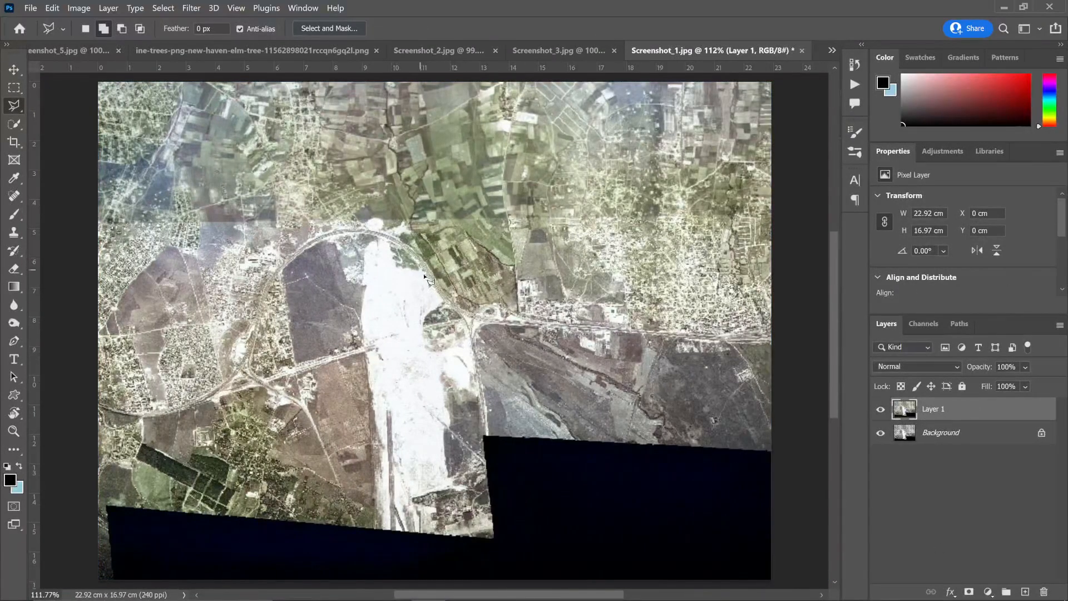
Select the green farmland area northeast of the white strip by tracing its road and stream boundaries with the Polygonal Lasso
{"action": "scroll", "coordinate": [451, 291], "scroll_direction": "up", "scroll_amount": 1, "text": "alt"}
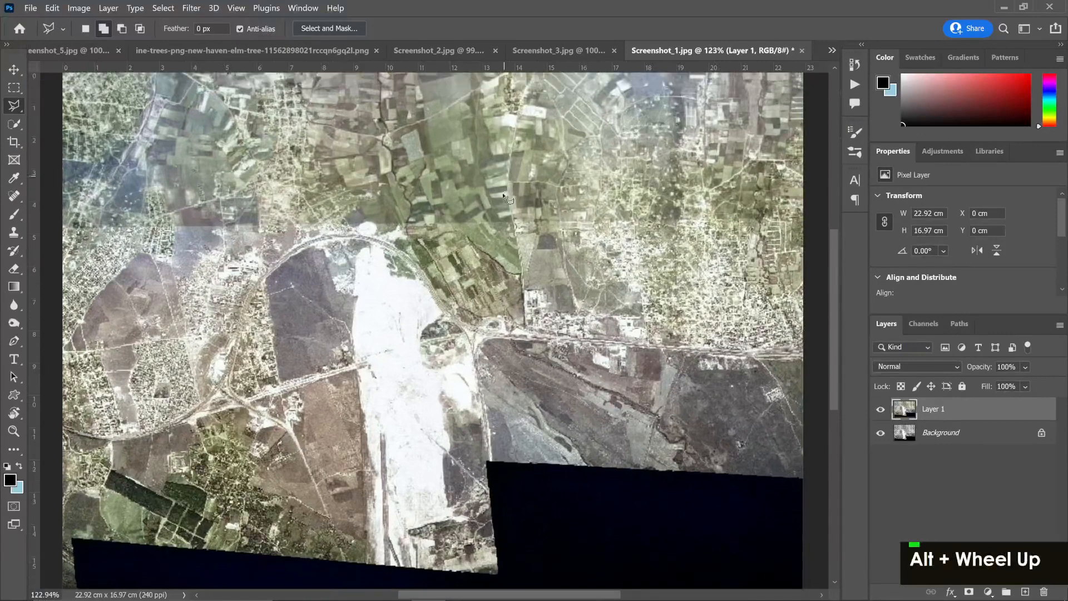
{"action": "scroll", "coordinate": [412, 234], "scroll_direction": "up", "scroll_amount": 2}
{"action": "scroll", "coordinate": [469, 350], "scroll_direction": "up", "scroll_amount": 1}
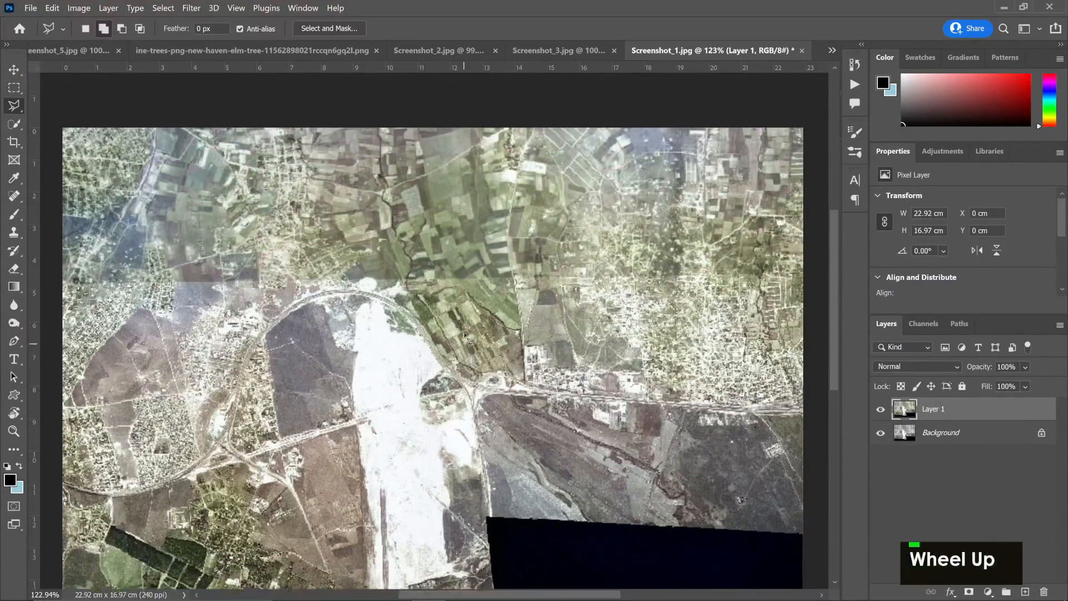
{"action": "scroll", "coordinate": [472, 384], "scroll_direction": "up", "scroll_amount": 1, "text": "alt"}
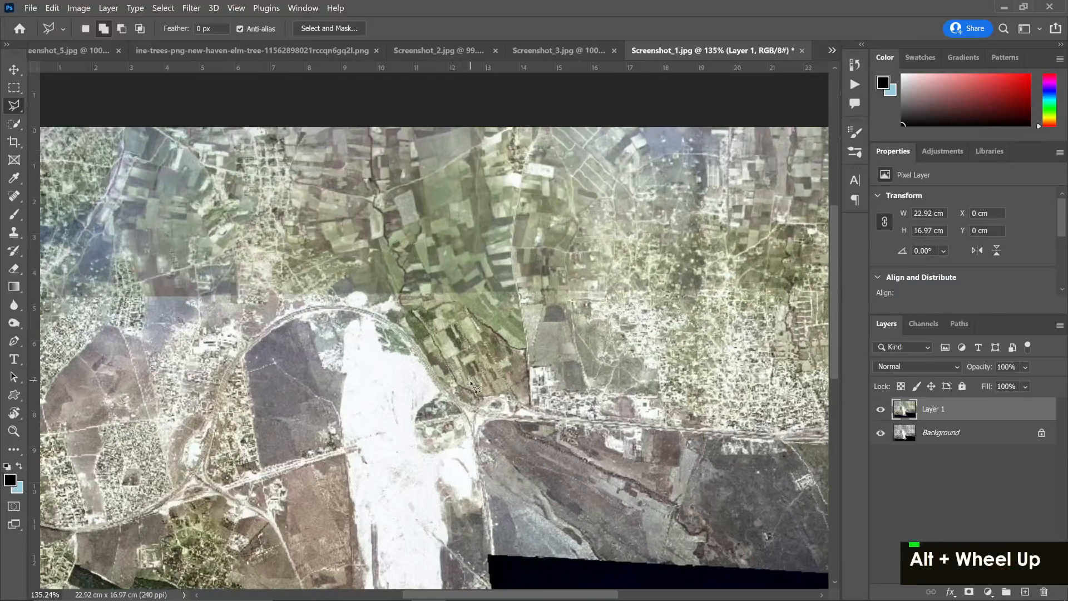
{"action": "scroll", "coordinate": [472, 385], "scroll_direction": "up", "scroll_amount": 2, "text": "alt"}
{"action": "scroll", "coordinate": [504, 415], "scroll_direction": "up", "scroll_amount": 1}
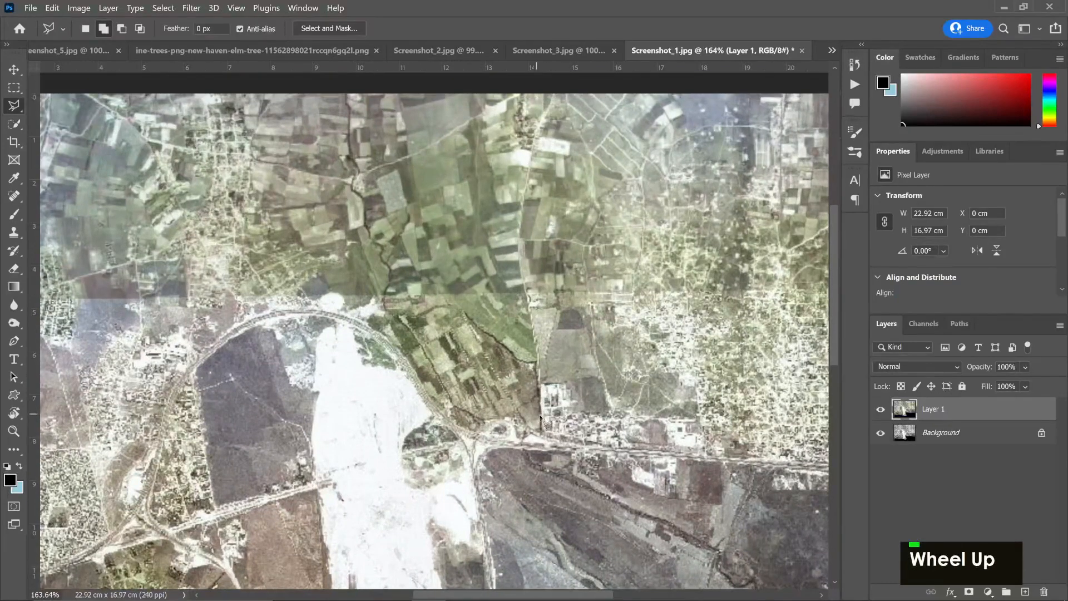
{"action": "key", "text": "Escape"}
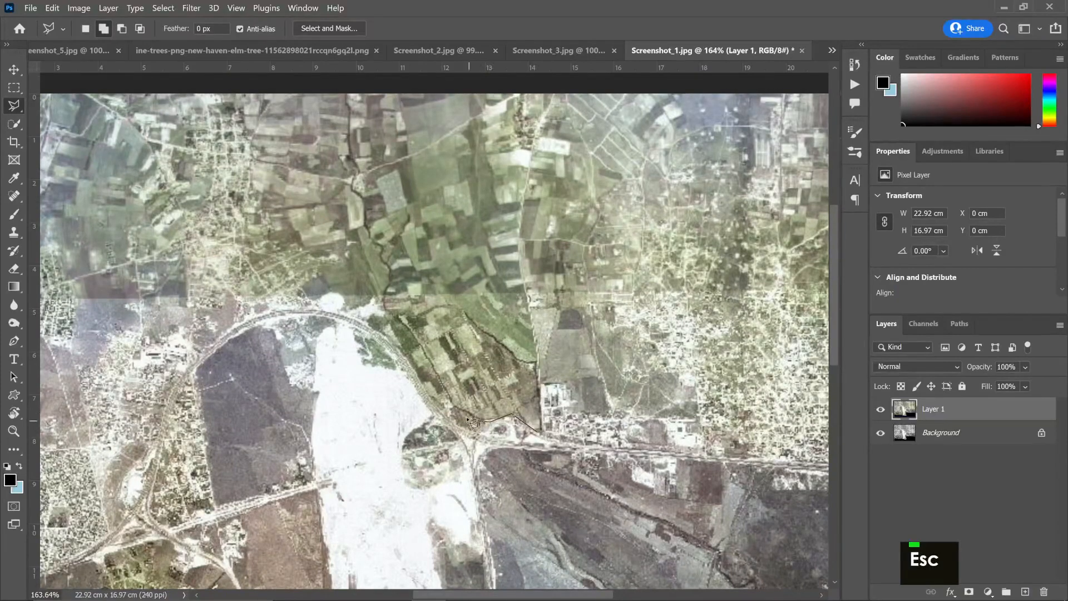
{"action": "left_click", "coordinate": [452, 406]}
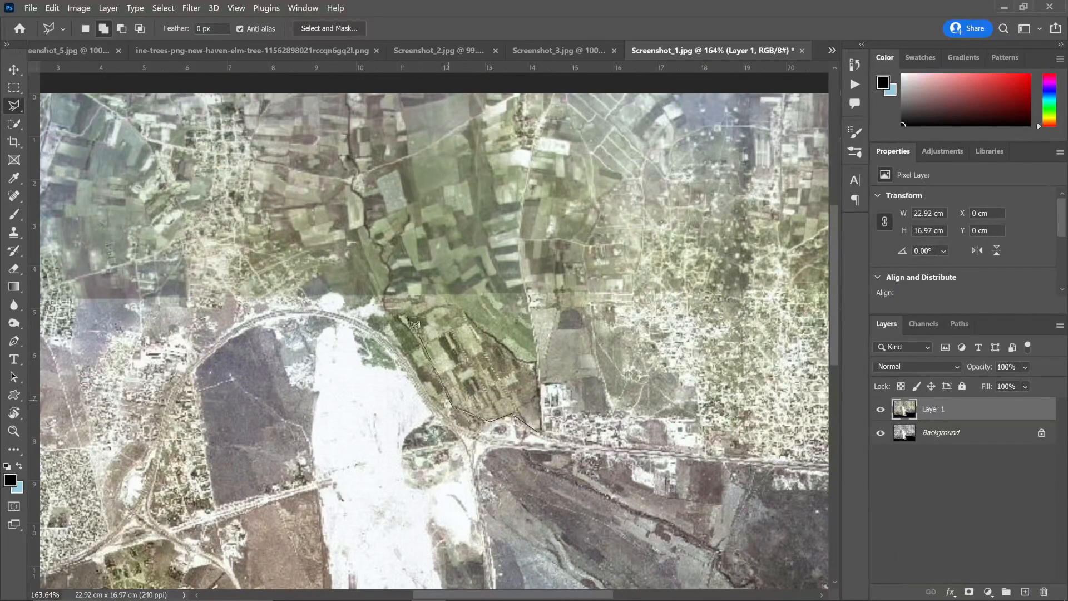
{"action": "double_click", "coordinate": [384, 292]}
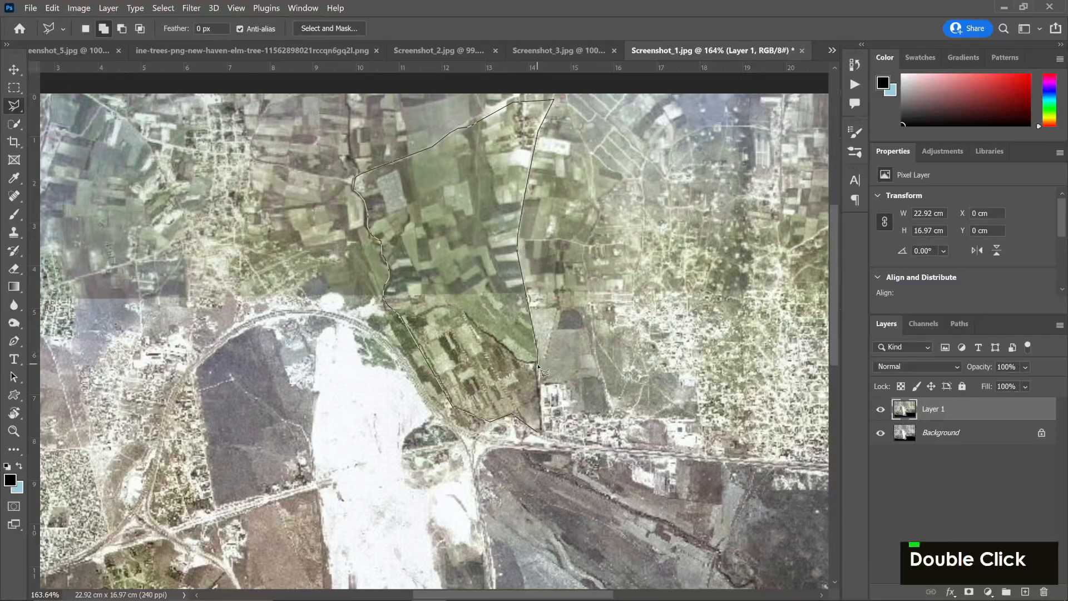
{"action": "double_click", "coordinate": [543, 437]}
Copy the selected farmland into the Untitled-1 collage and enlarge it to about 133% above the airport
{"action": "key", "text": "ctrl+c"}
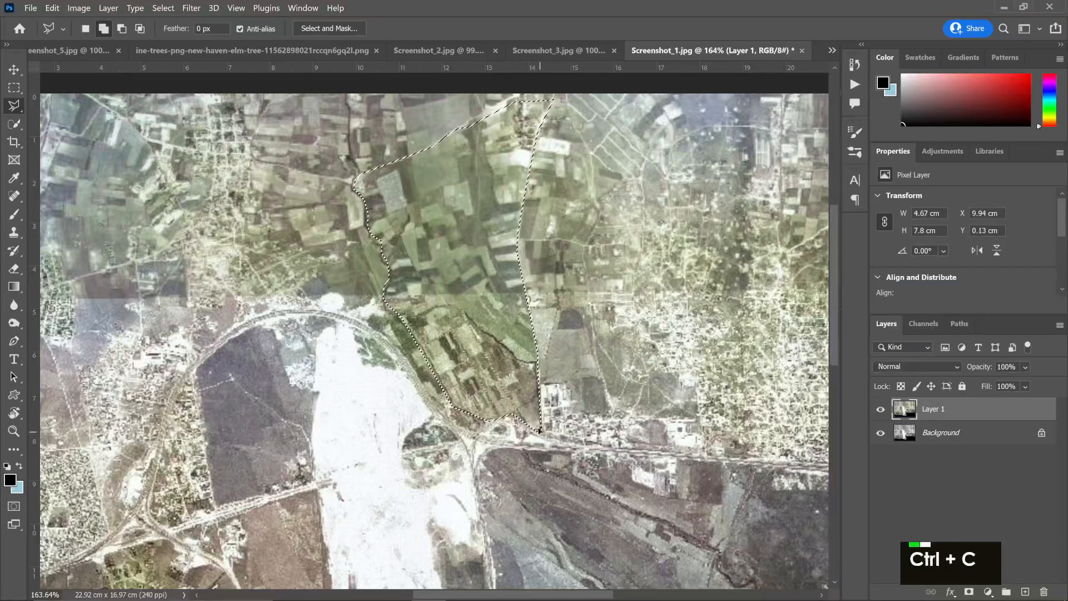
{"action": "left_click", "coordinate": [71, 50]}
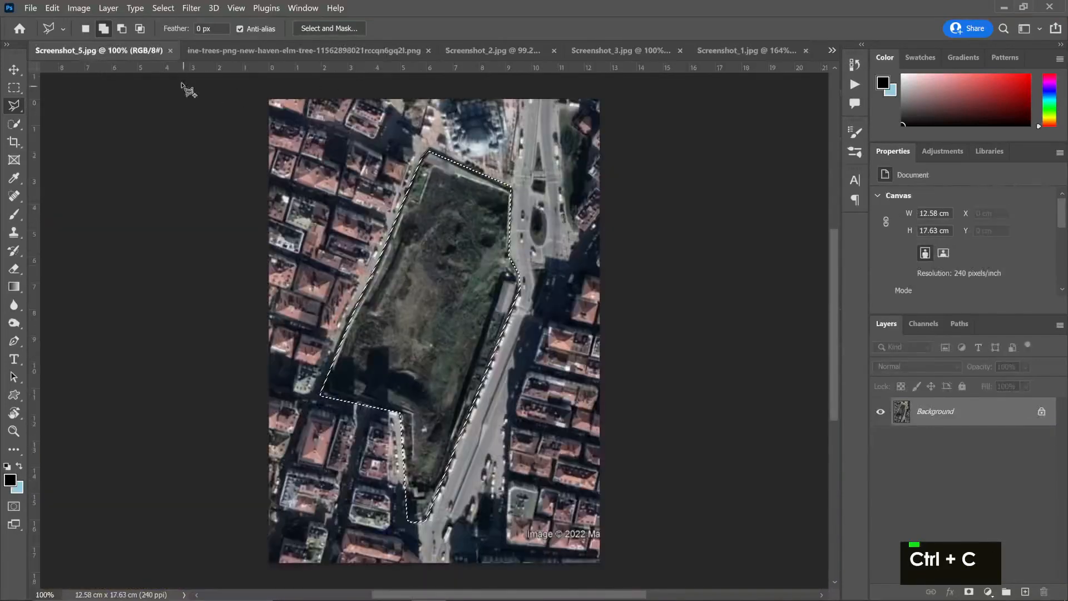
{"action": "left_click", "coordinate": [169, 50]}
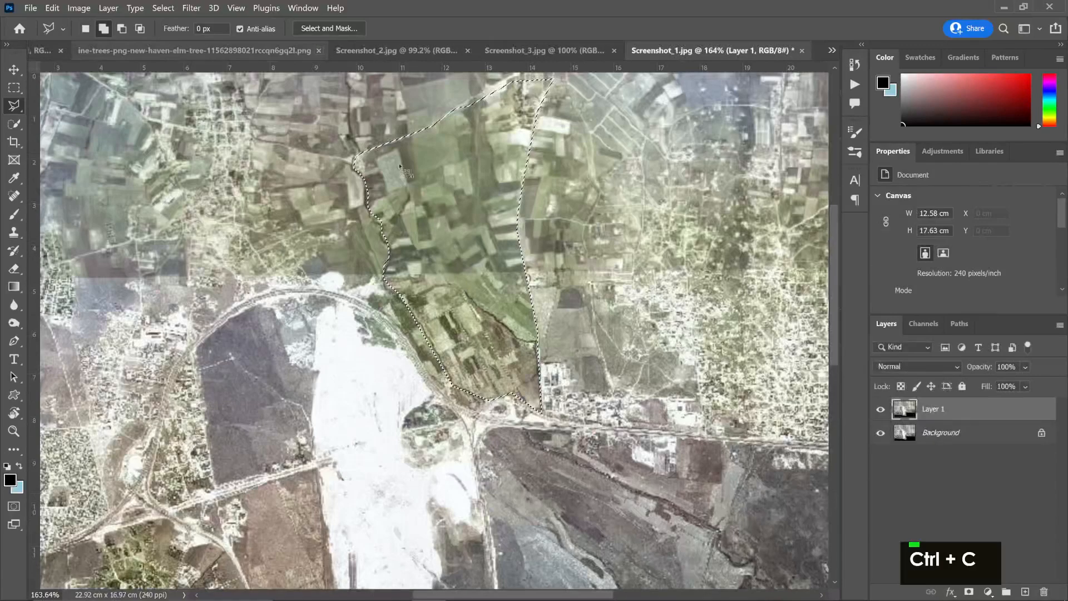
{"action": "left_click", "coordinate": [46, 50]}
{"action": "key", "text": "ctrl+v"}
{"action": "key", "text": "ctrl+t"}
{"action": "left_click_drag", "start_coordinate": [376, 299], "coordinate": [185, 189]}
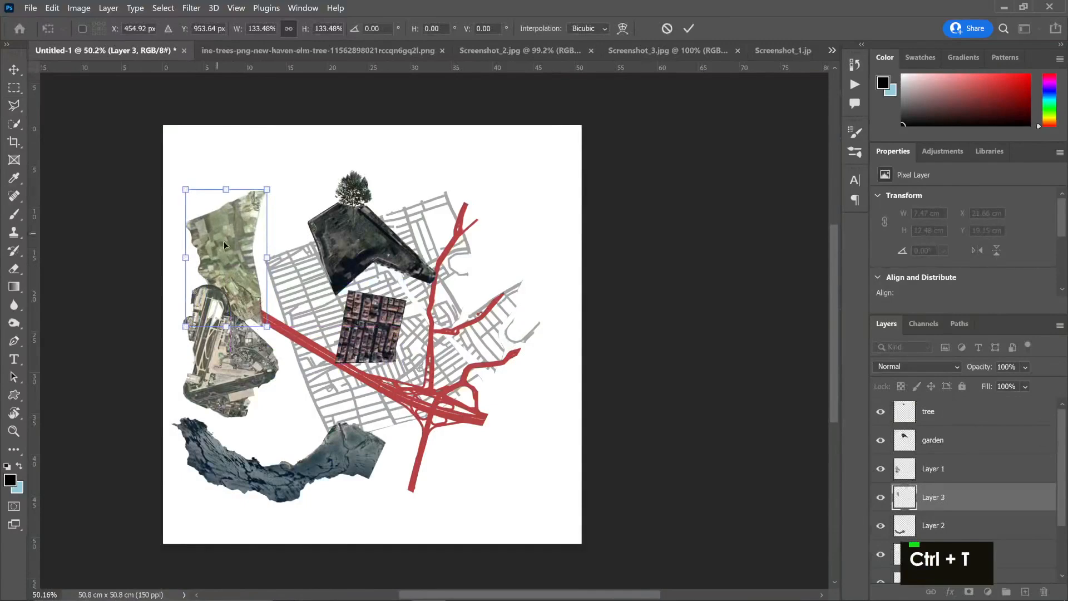
Rotate the farmland piece clockwise and fit it between the airport and the garden plot
{"action": "left_click_drag", "start_coordinate": [225, 244], "coordinate": [245, 245]}
{"action": "left_click_drag", "start_coordinate": [257, 159], "coordinate": [294, 178]}
{"action": "mouse_move", "coordinate": [256, 241]}
{"action": "left_mouse_down"}
{"action": "mouse_move", "coordinate": [255, 262]}
{"action": "mouse_move", "coordinate": [257, 248]}
{"action": "left_mouse_up"}
{"action": "key", "text": "Return"}
{"action": "key", "text": "l"}
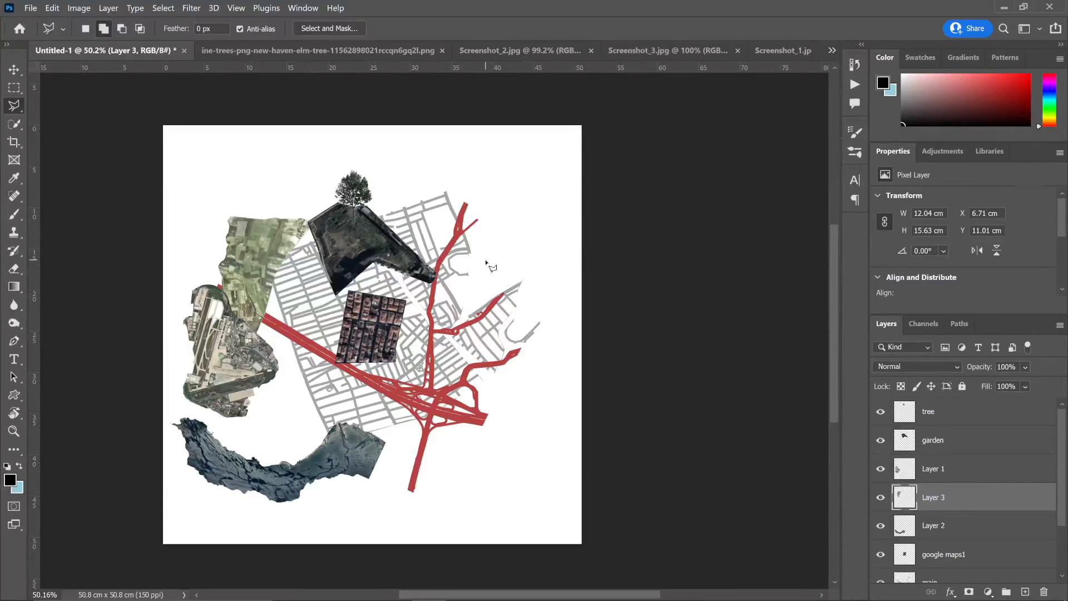
Place snazzy-image.png from folder 03 into the collage and enlarge it to about 190%, extending past the canvas's eastern edge
{"action": "key", "text": "alt+Tab"}
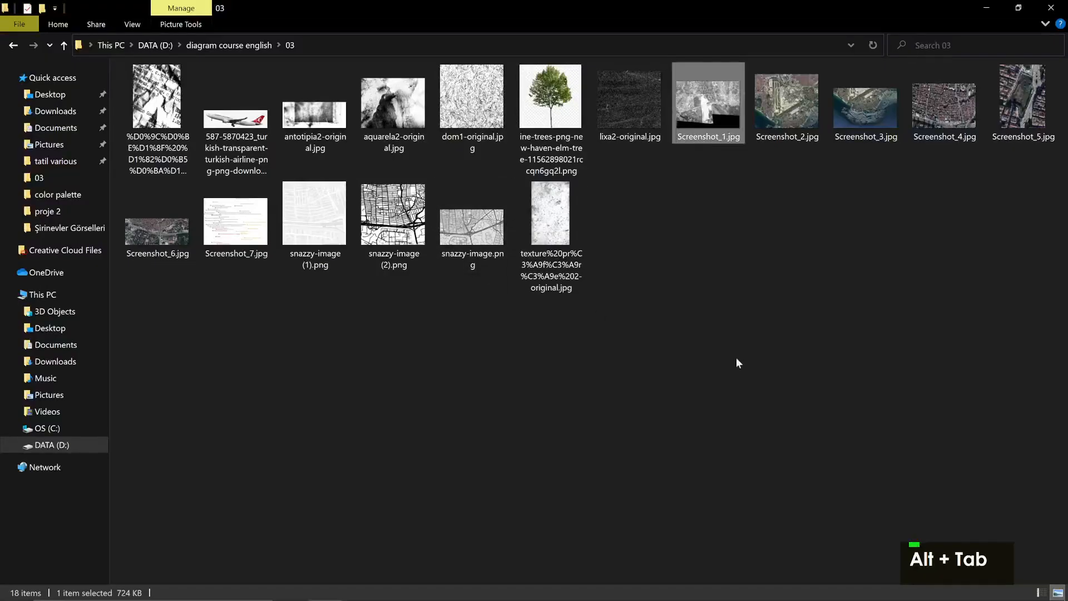
{"action": "double_click", "coordinate": [479, 265]}
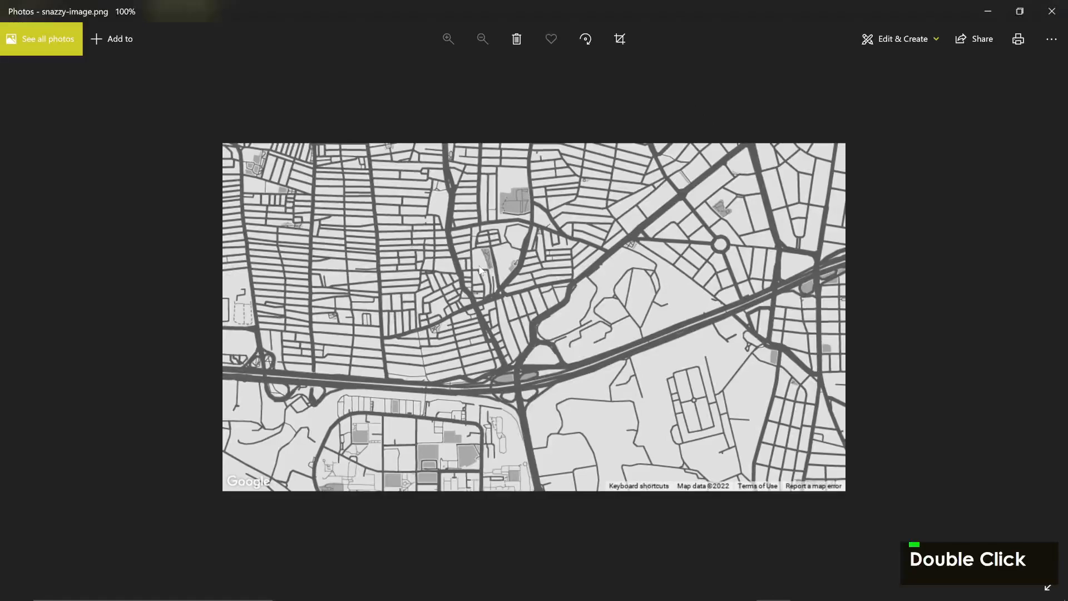
{"action": "left_click", "coordinate": [1046, 8]}
{"action": "left_click_drag", "start_coordinate": [439, 219], "coordinate": [454, 353]}
{"action": "key", "text": "alt+Tab"}
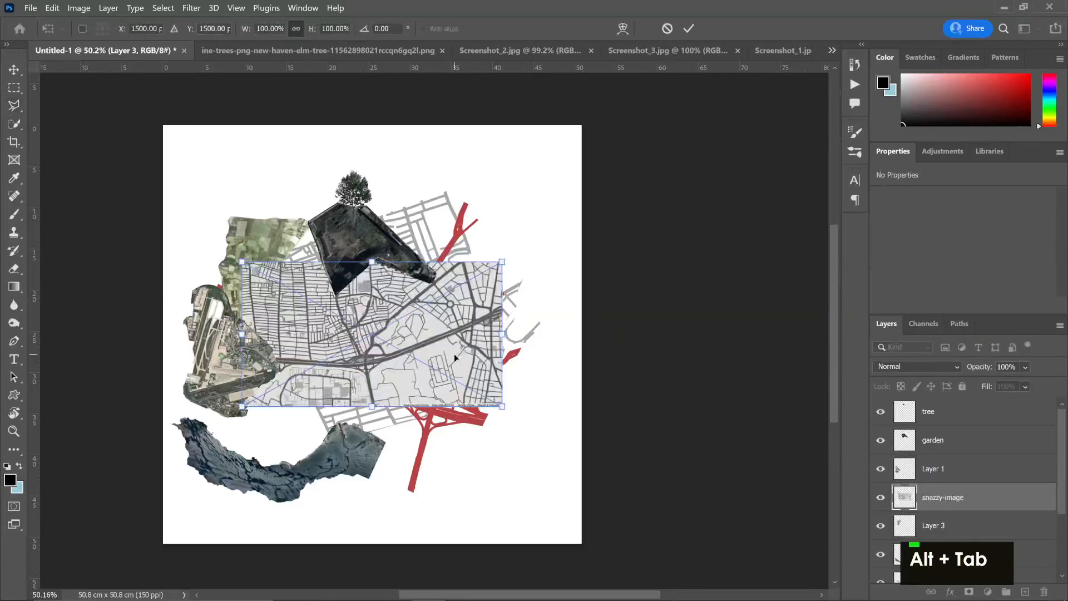
{"action": "left_click_drag", "start_coordinate": [505, 259], "coordinate": [660, 149]}
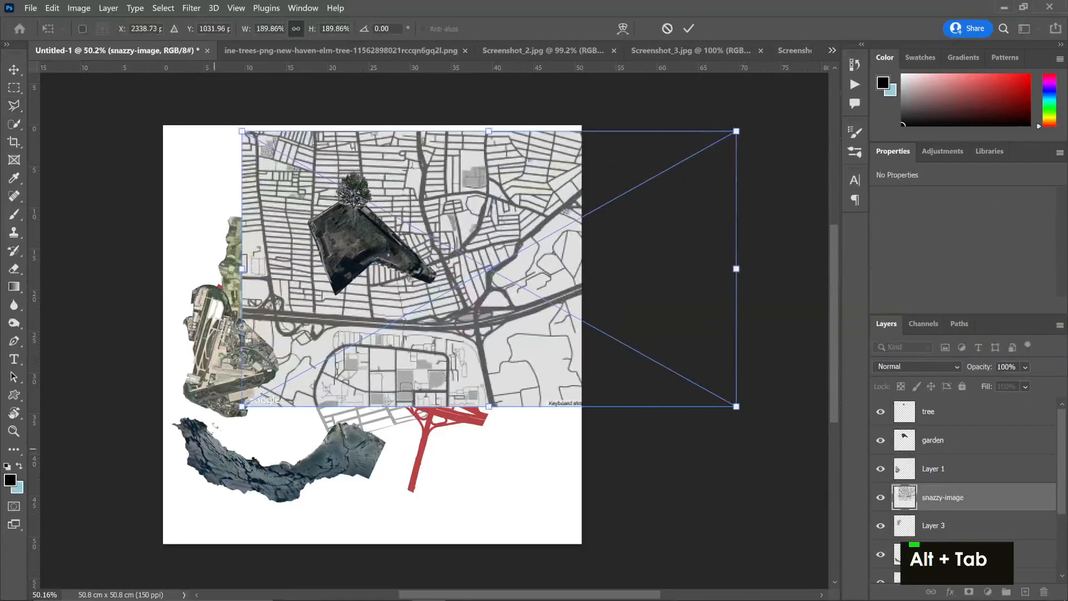
{"action": "key", "text": "Return"}
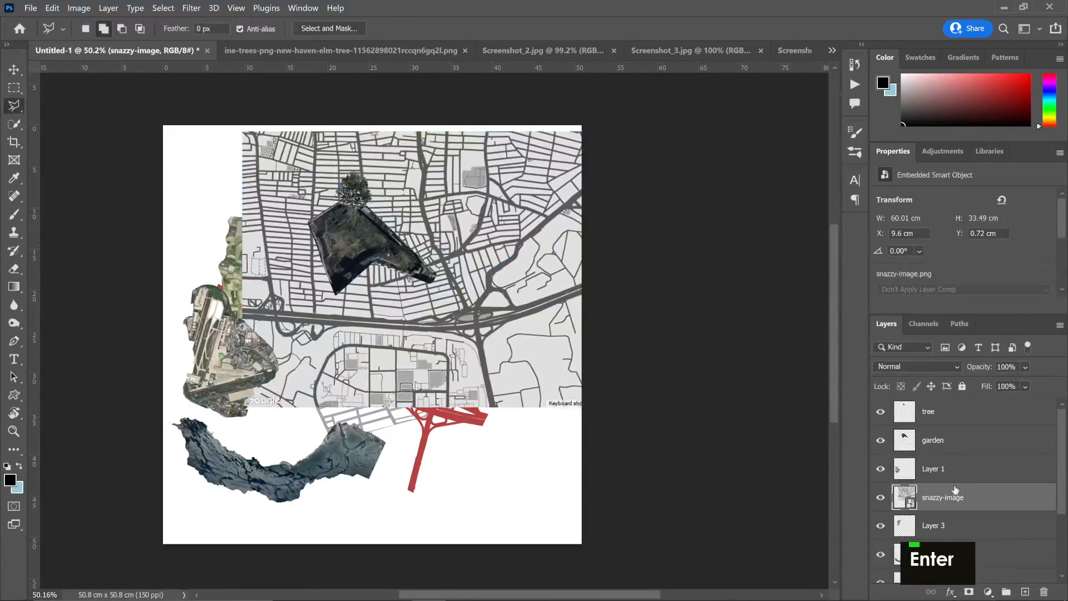
Move the snazzy-image layer beneath the roads layer, just above the Background, and reduce its opacity to 4%
{"action": "left_click_drag", "start_coordinate": [956, 496], "coordinate": [1004, 548]}
{"action": "scroll", "coordinate": [999, 539], "scroll_direction": "down", "scroll_amount": 1}
{"action": "left_click_drag", "start_coordinate": [992, 494], "coordinate": [997, 547]}
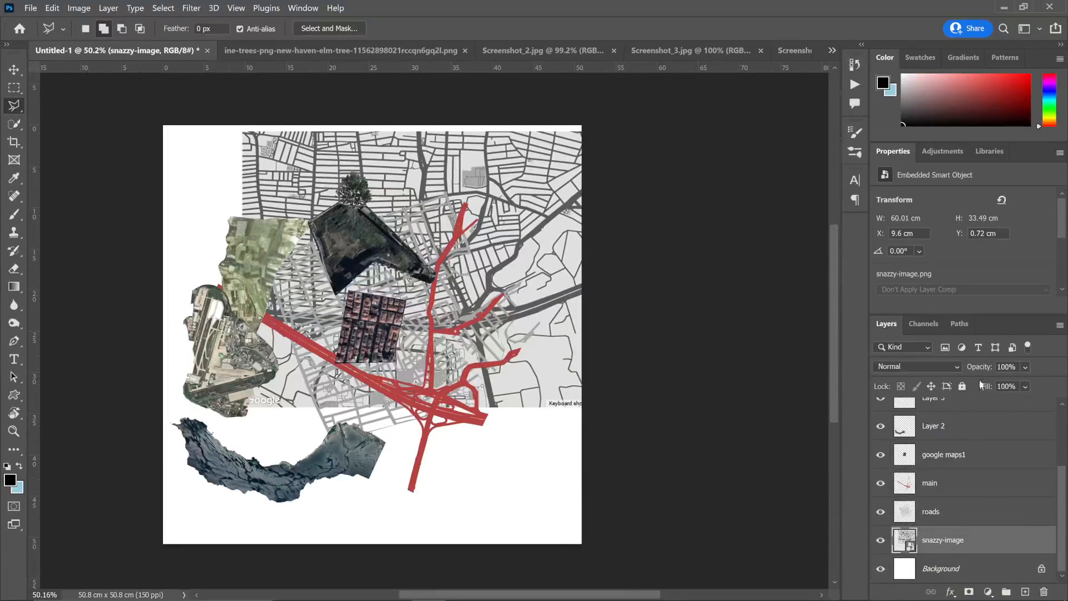
{"action": "left_click_drag", "start_coordinate": [988, 367], "coordinate": [922, 367]}
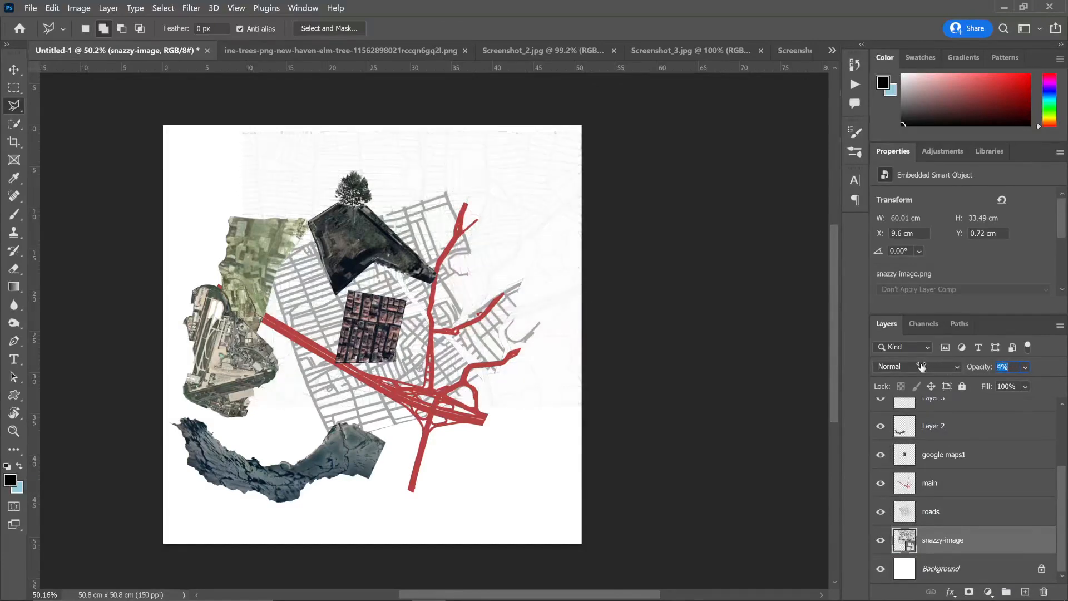
Select a light block of the snazzy-image map with the Magic Wand and extend the selection to all similar areas
{"action": "key", "text": "w"}
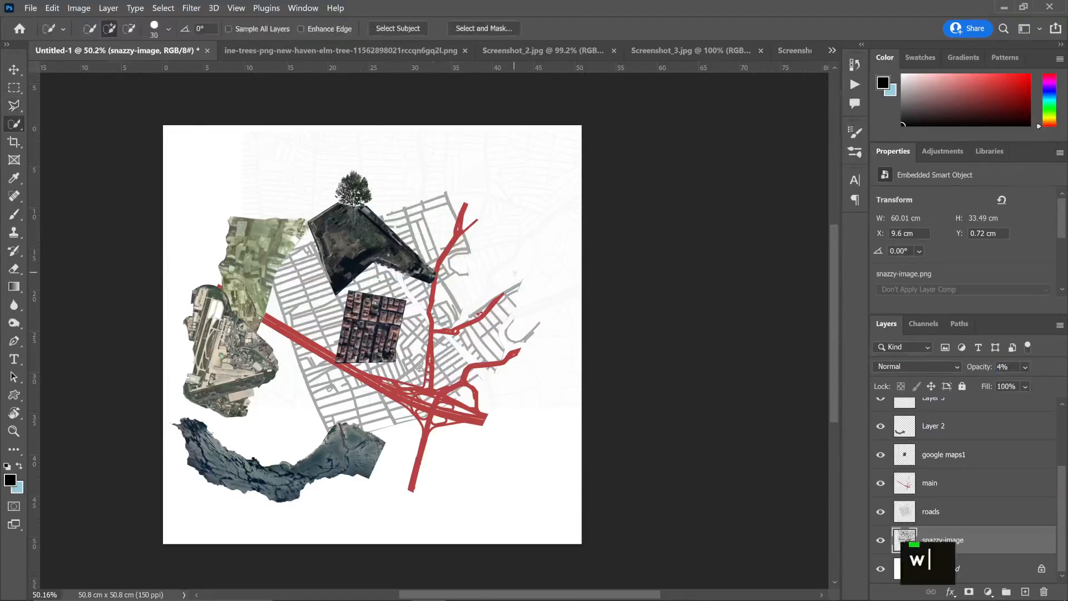
{"action": "right_click", "coordinate": [15, 124]}
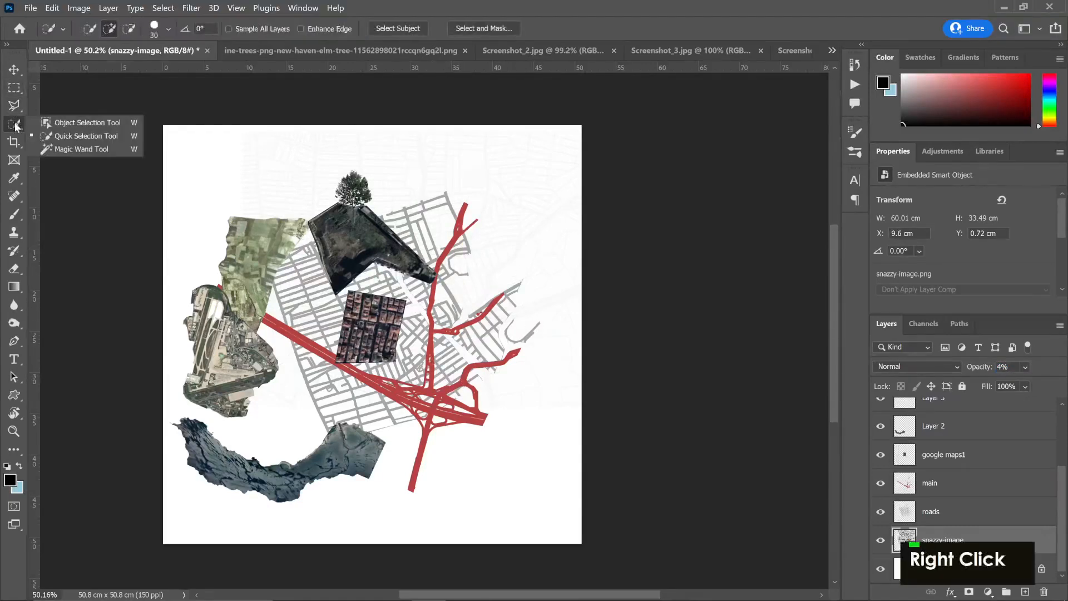
{"action": "left_click", "coordinate": [88, 152]}
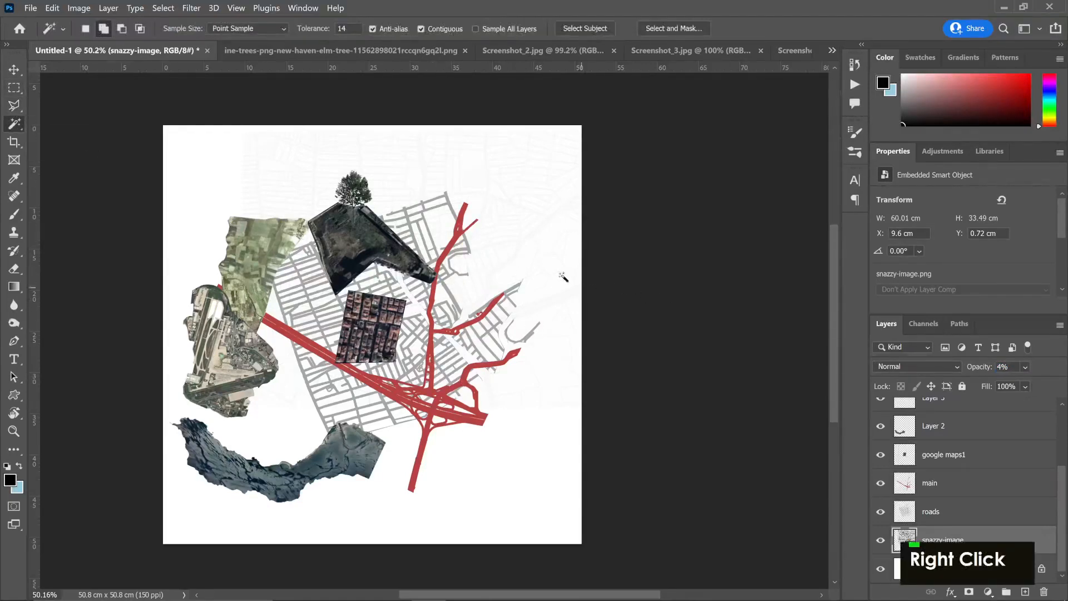
{"action": "left_click", "coordinate": [528, 267]}
{"action": "right_click", "coordinate": [529, 267]}
{"action": "left_click", "coordinate": [545, 418]}
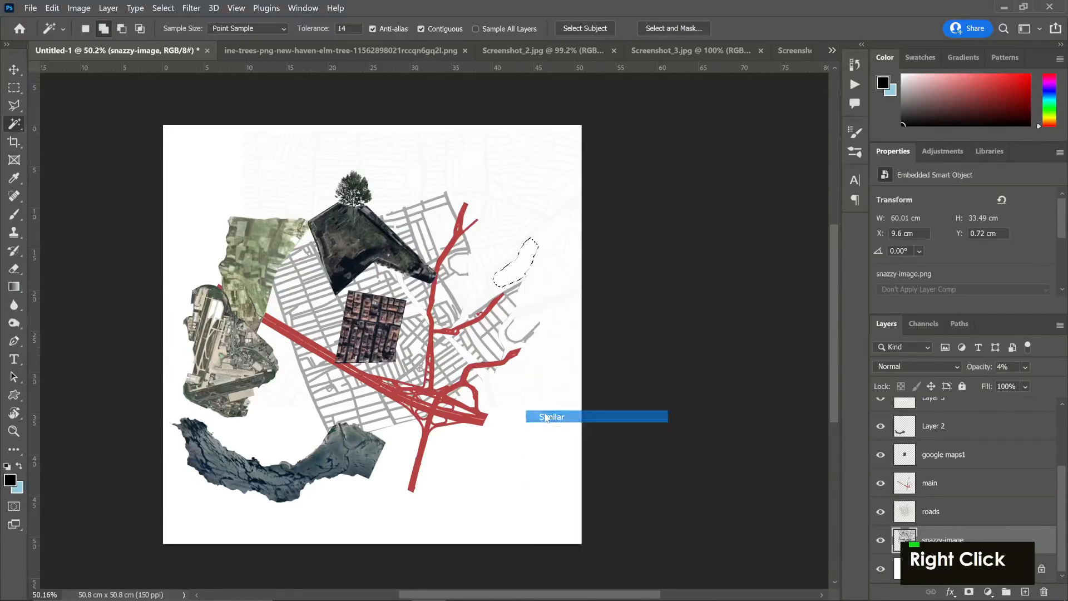
Try to delete the selected light areas from the map, and rasterize the snazzy-image layer
{"action": "key", "text": "Delete"}
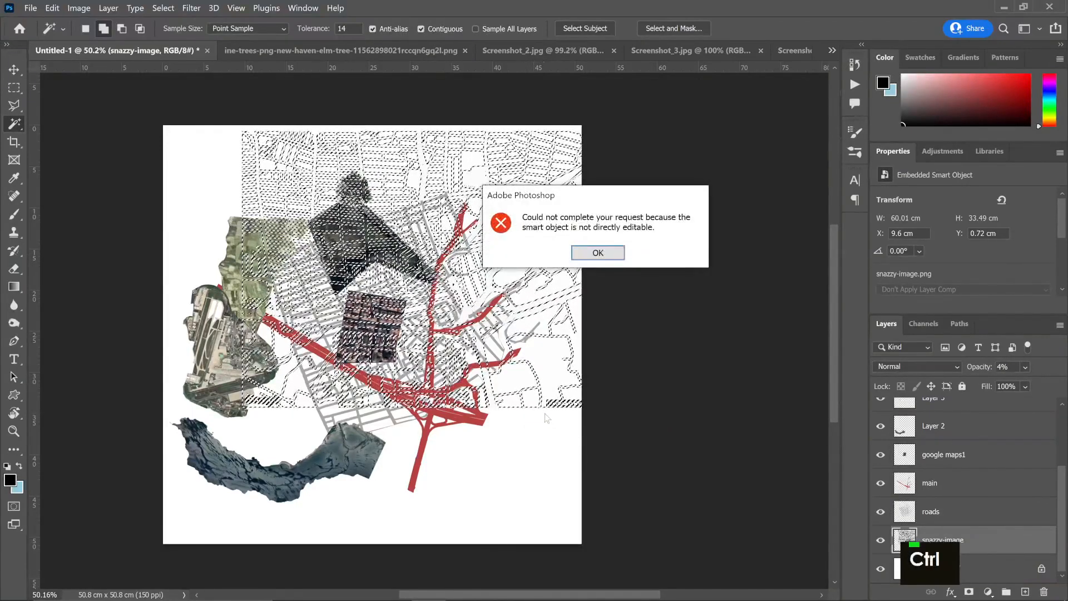
{"action": "key", "text": "Escape"}
{"action": "right_click", "coordinate": [972, 536]}
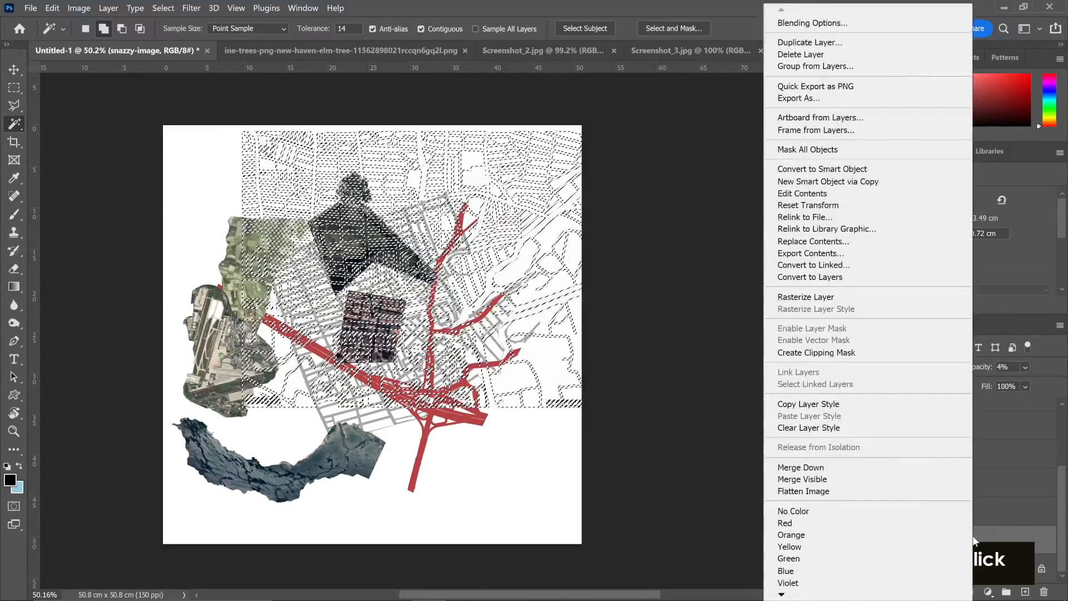
{"action": "left_click", "coordinate": [807, 297]}
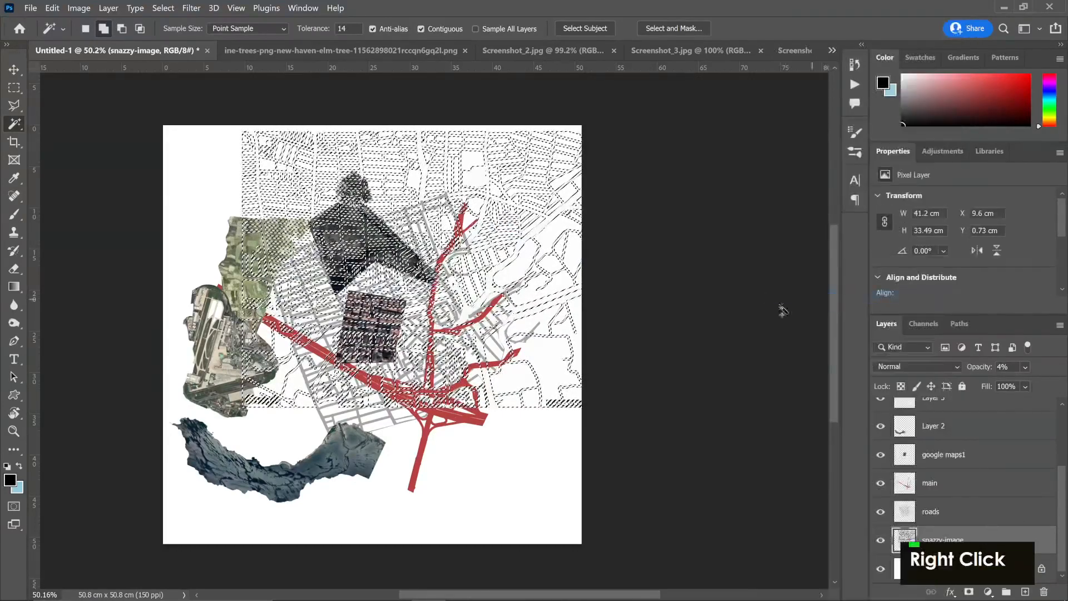
Delete the selected light areas from the rasterized snazzy-image map and clear the selection
{"action": "key", "text": "Delete"}
{"action": "key", "text": "ctrl+d"}
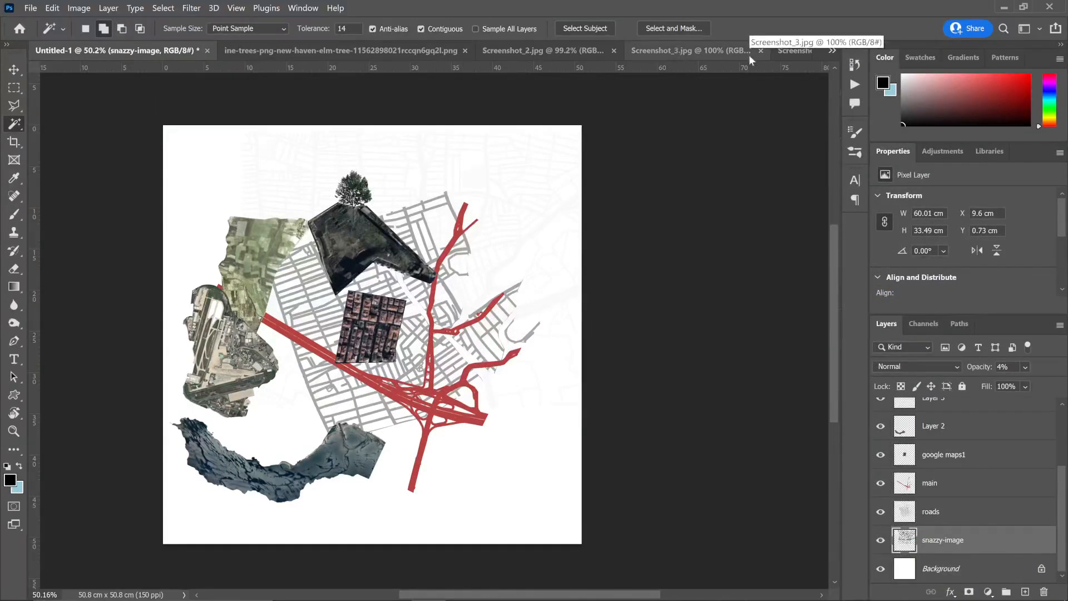
Open Screenshot_6.jpg from folder 03 as a separate document
{"action": "key", "text": "alt+Tab"}
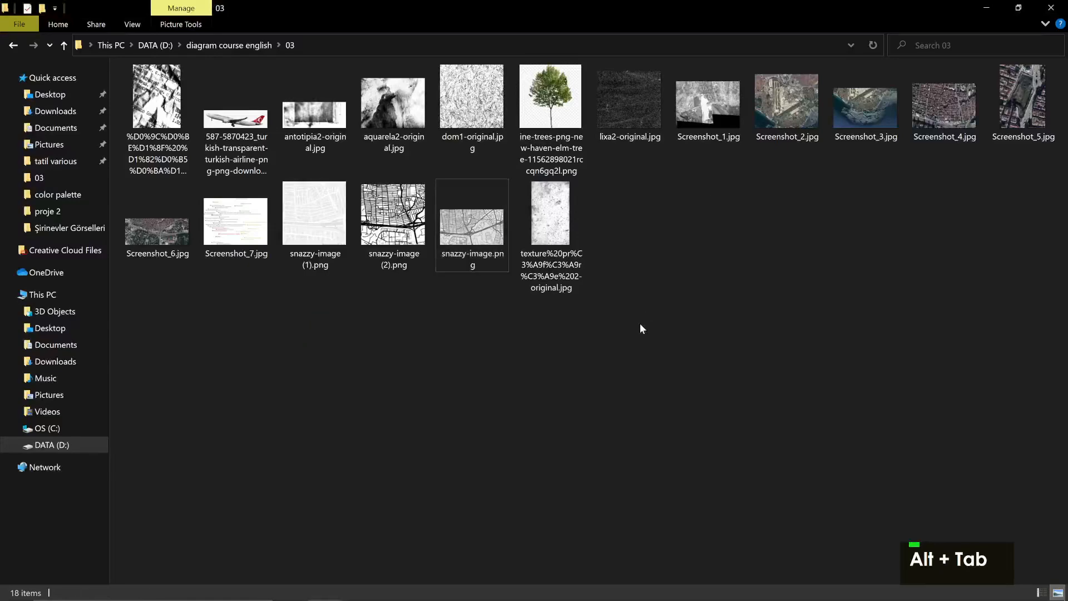
{"action": "double_click", "coordinate": [172, 250]}
{"action": "key", "text": "alt+Tab"}
{"action": "left_click_drag", "start_coordinate": [173, 254], "coordinate": [818, 45]}
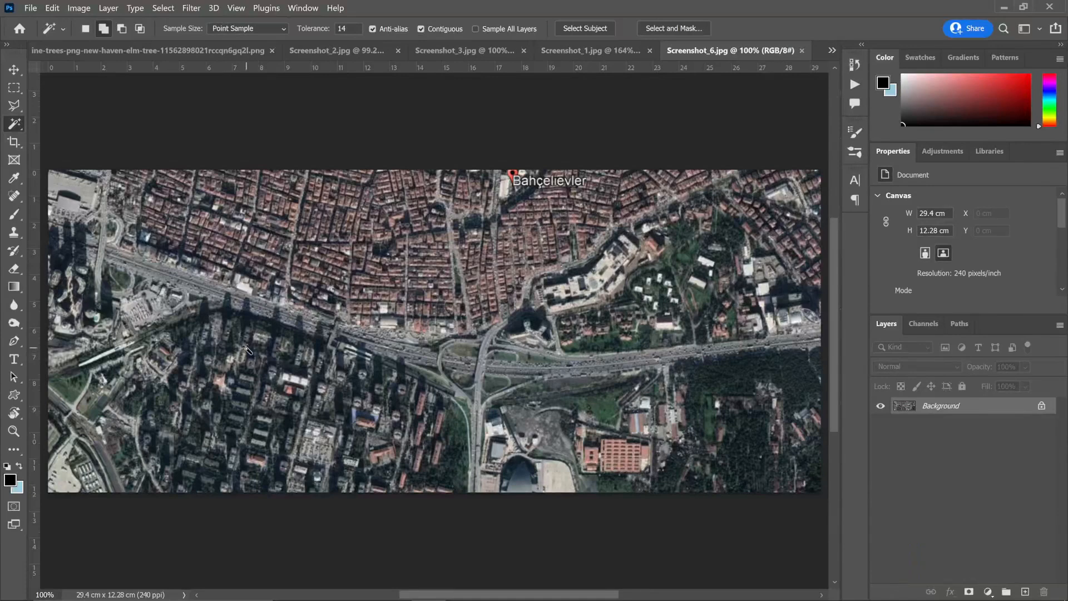
Select the east–west highway, its interchange and the southern branch road in Screenshot_6 with the Quick Selection tool
{"action": "right_click", "coordinate": [14, 123]}
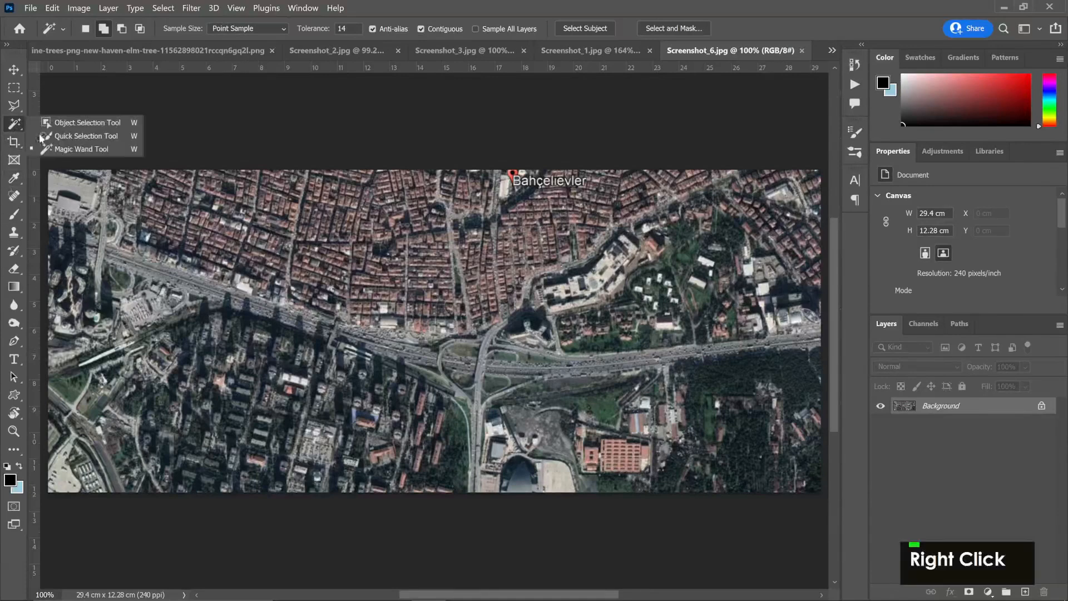
{"action": "left_click", "coordinate": [51, 149]}
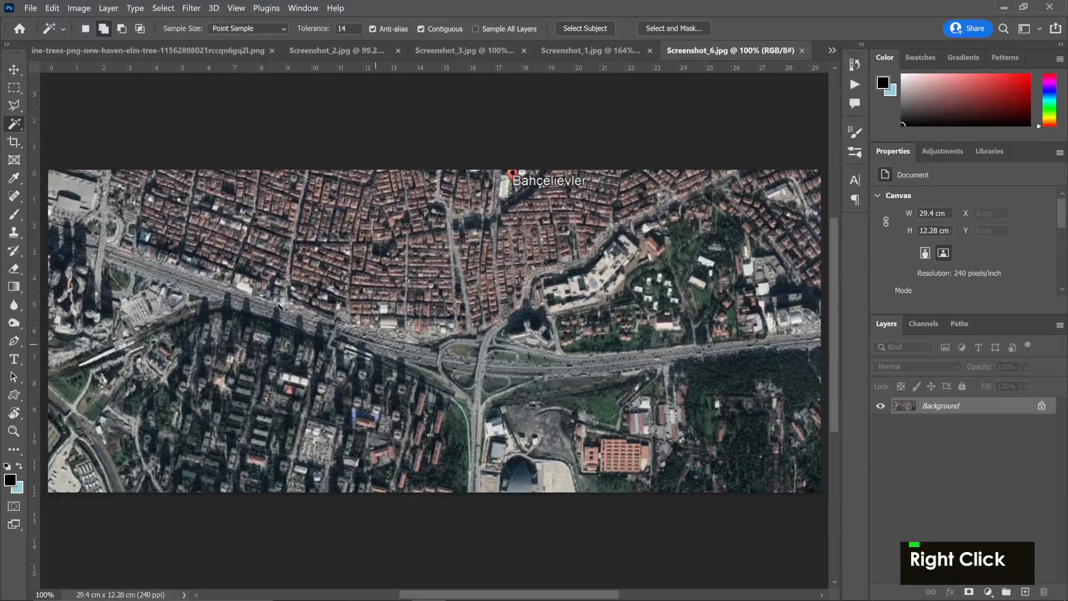
{"action": "right_click", "coordinate": [14, 124]}
{"action": "left_click", "coordinate": [67, 132]}
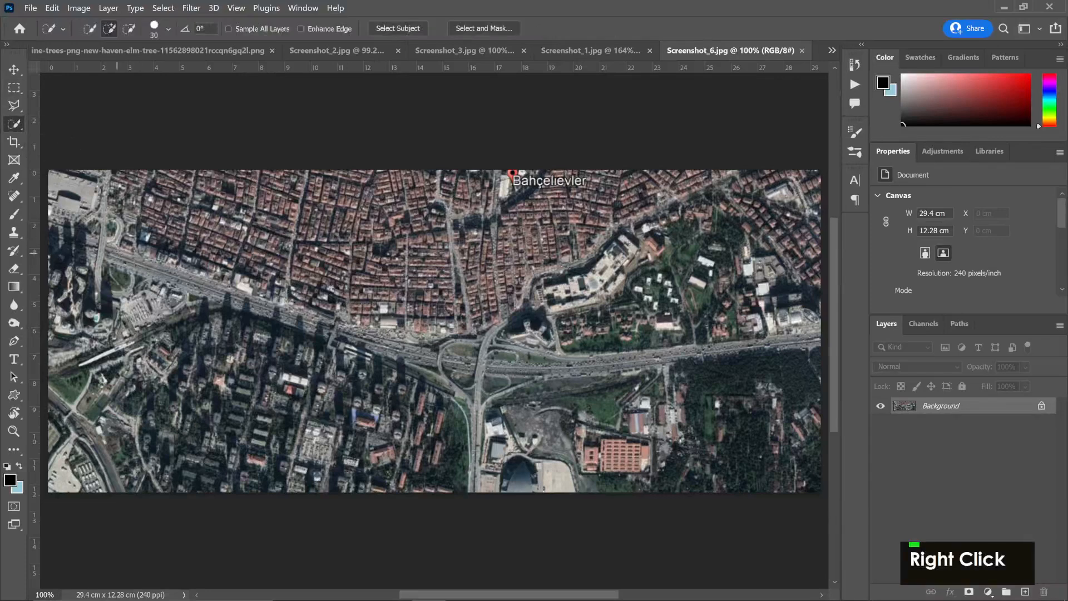
{"action": "mouse_move", "coordinate": [109, 253]}
{"action": "left_mouse_down"}
{"action": "mouse_move", "coordinate": [334, 326]}
{"action": "mouse_move", "coordinate": [412, 329]}
{"action": "mouse_move", "coordinate": [490, 359]}
{"action": "mouse_move", "coordinate": [577, 370]}
{"action": "mouse_move", "coordinate": [824, 343]}
{"action": "left_mouse_up"}
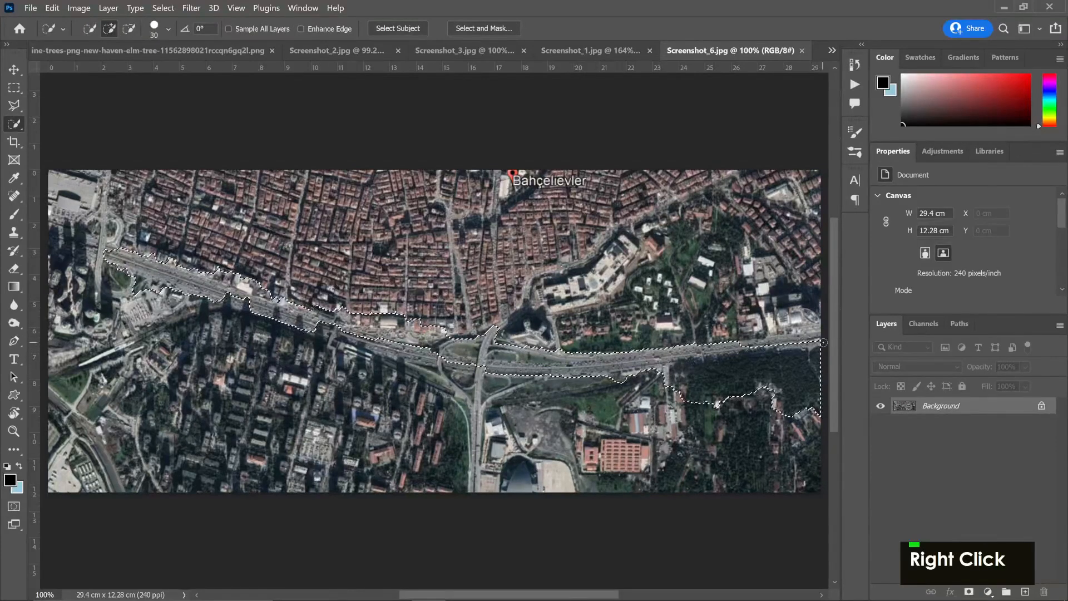
{"action": "left_click_drag", "start_coordinate": [446, 369], "coordinate": [468, 396]}
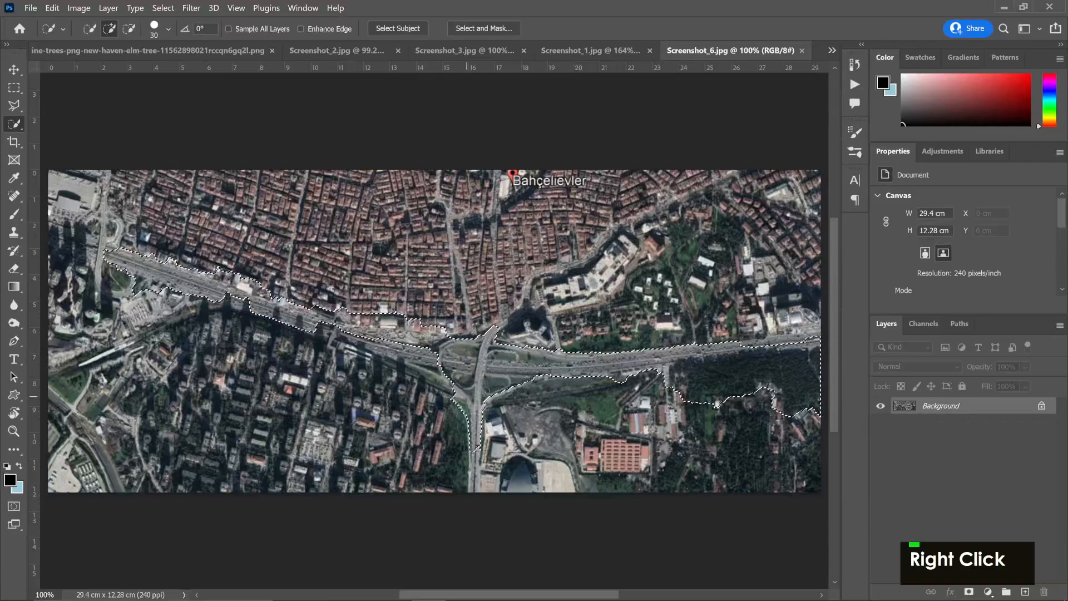
{"action": "left_click_drag", "start_coordinate": [476, 437], "coordinate": [480, 483]}
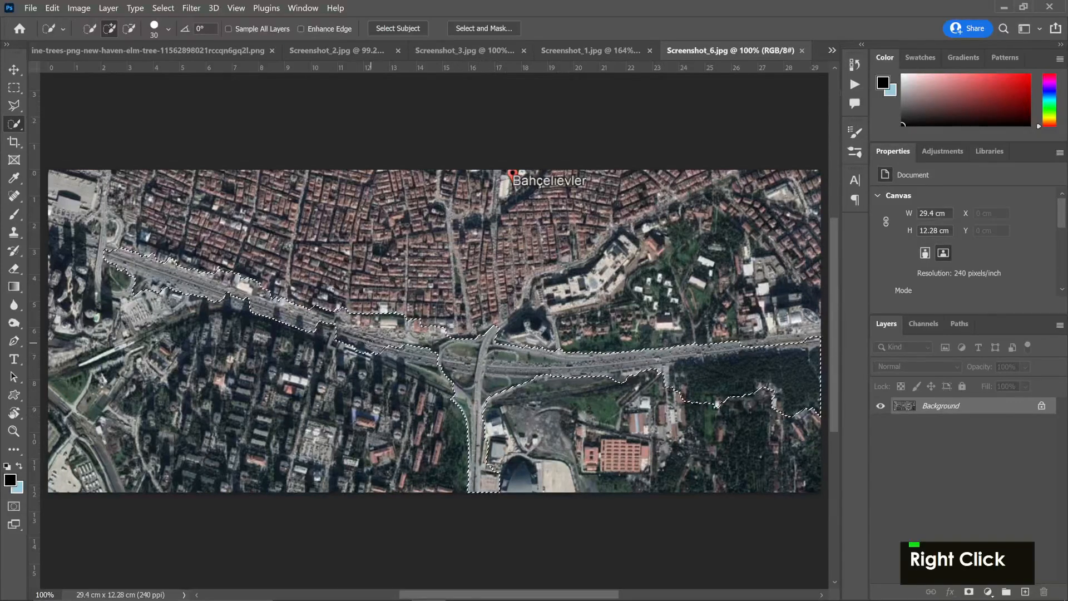
{"action": "left_click_drag", "start_coordinate": [372, 343], "coordinate": [434, 364]}
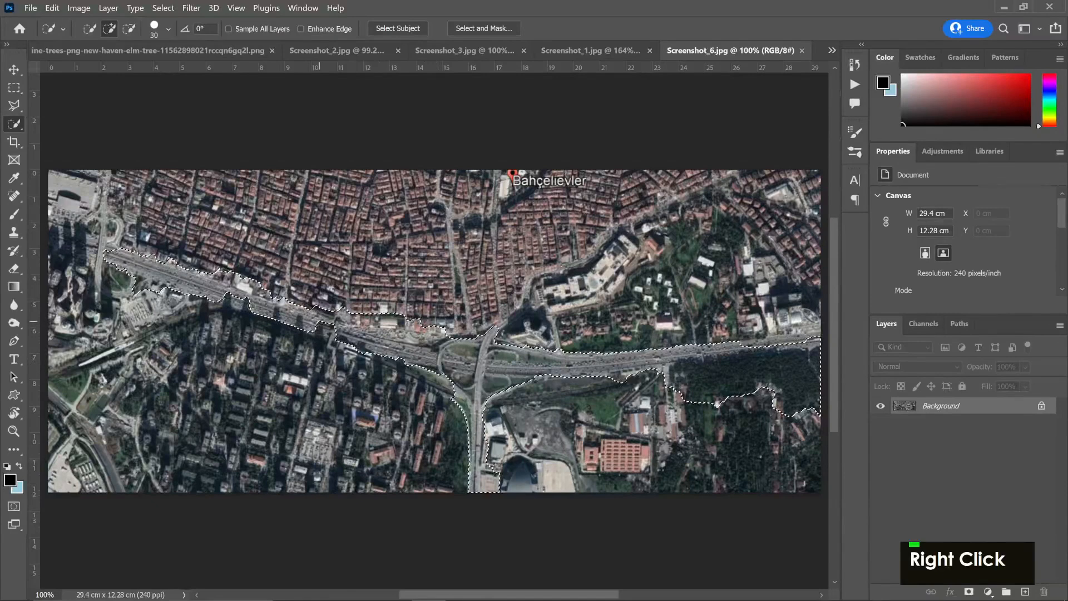
Copy the selected highway and paste it into the Untitled-1 collage, beneath the roads layer
{"action": "key", "text": "ctrl+c"}
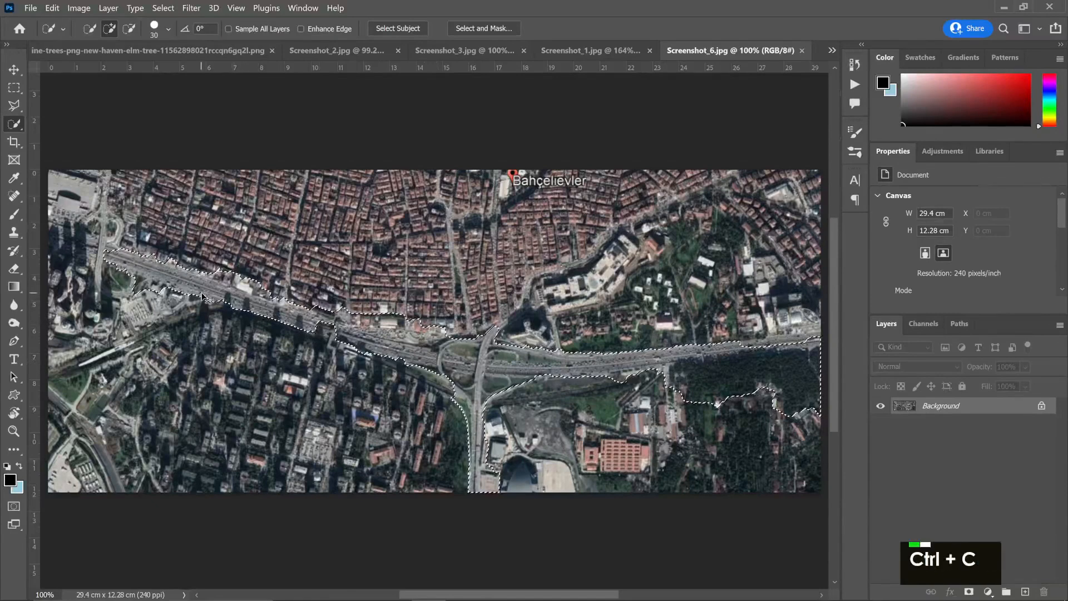
{"action": "left_click", "coordinate": [832, 50]}
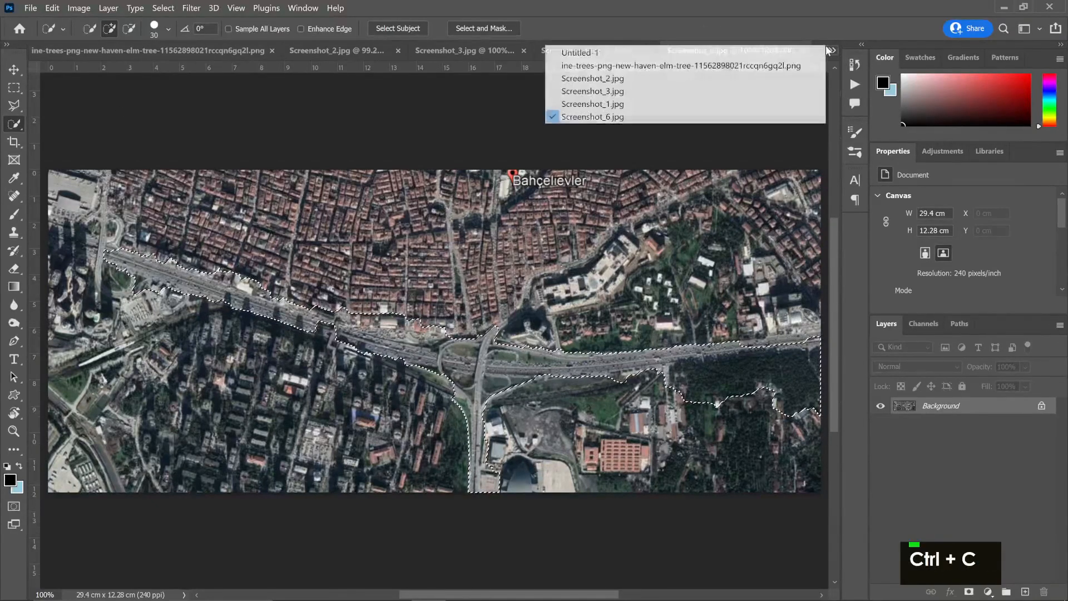
{"action": "left_click", "coordinate": [770, 53]}
{"action": "key", "text": "ctrl+v"}
Rotate the pasted highway clockwise and position it diagonally behind the dark garden cut-out, from the northwest towards the canvas's eastern edge
{"action": "key", "text": "ctrl+t"}
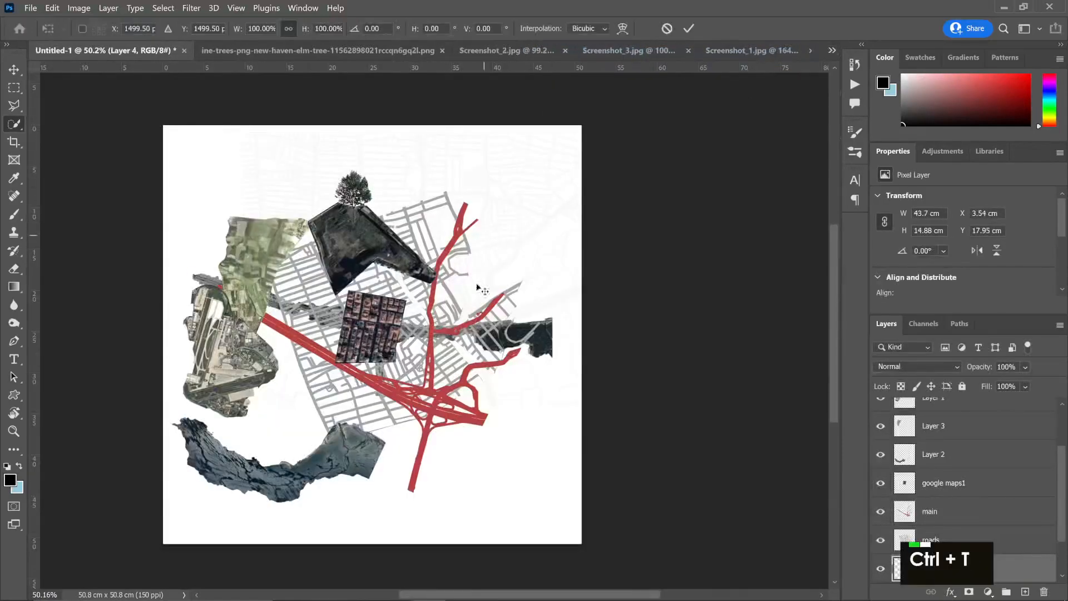
{"action": "left_click_drag", "start_coordinate": [478, 286], "coordinate": [528, 254]}
{"action": "left_click_drag", "start_coordinate": [471, 196], "coordinate": [494, 207]}
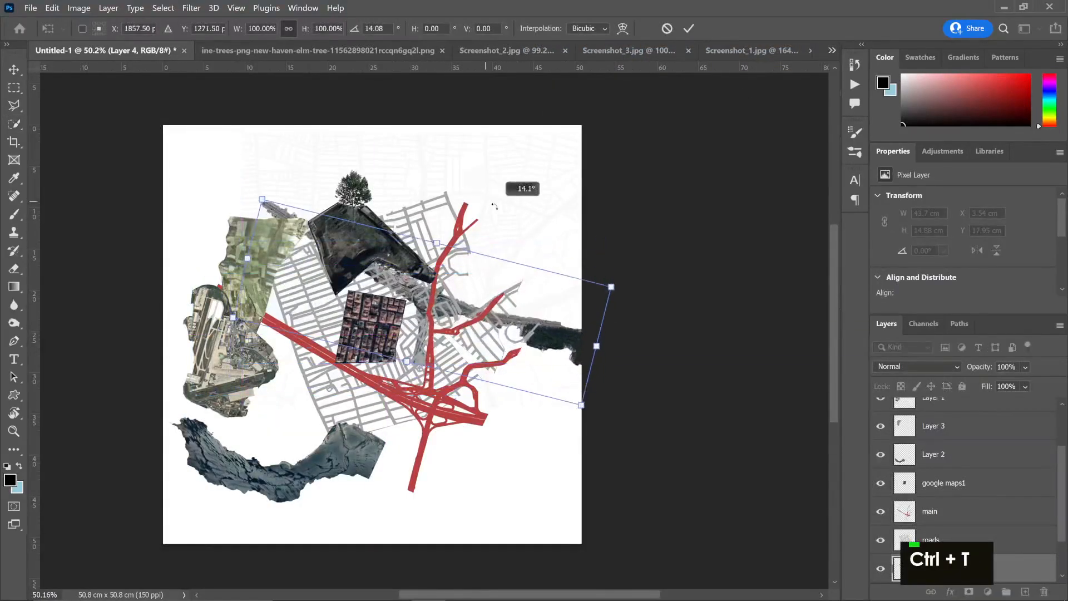
{"action": "left_click_drag", "start_coordinate": [445, 295], "coordinate": [414, 289]}
{"action": "left_click_drag", "start_coordinate": [515, 183], "coordinate": [536, 210]}
{"action": "key", "text": "Return"}
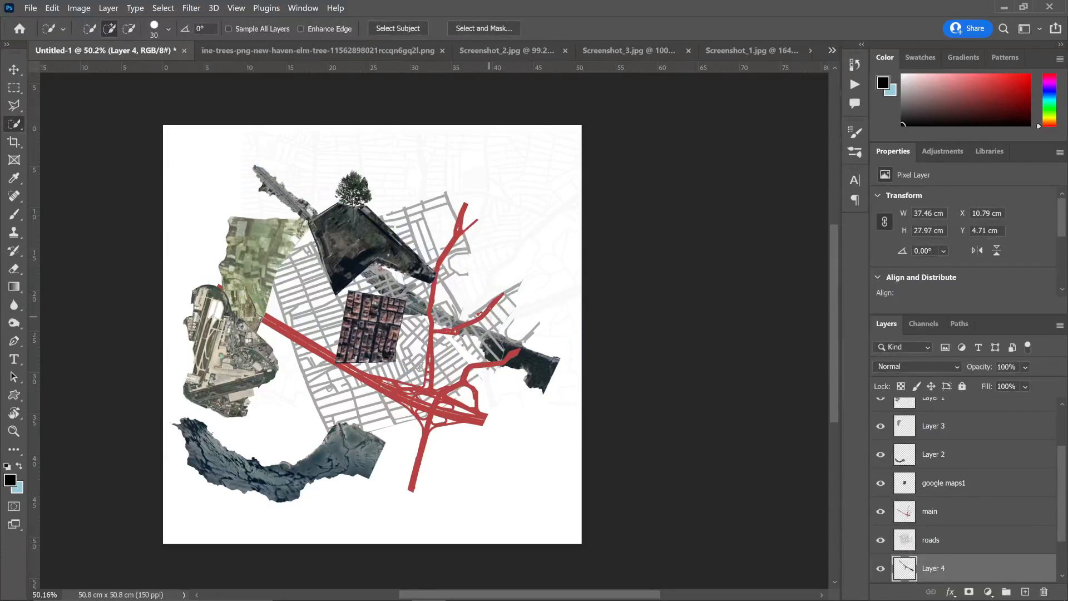
Place lixa2-original.jpg from folder 03 into the collage and scale it to 97.63% so it covers the whole canvas
{"action": "key", "text": "alt+Tab"}
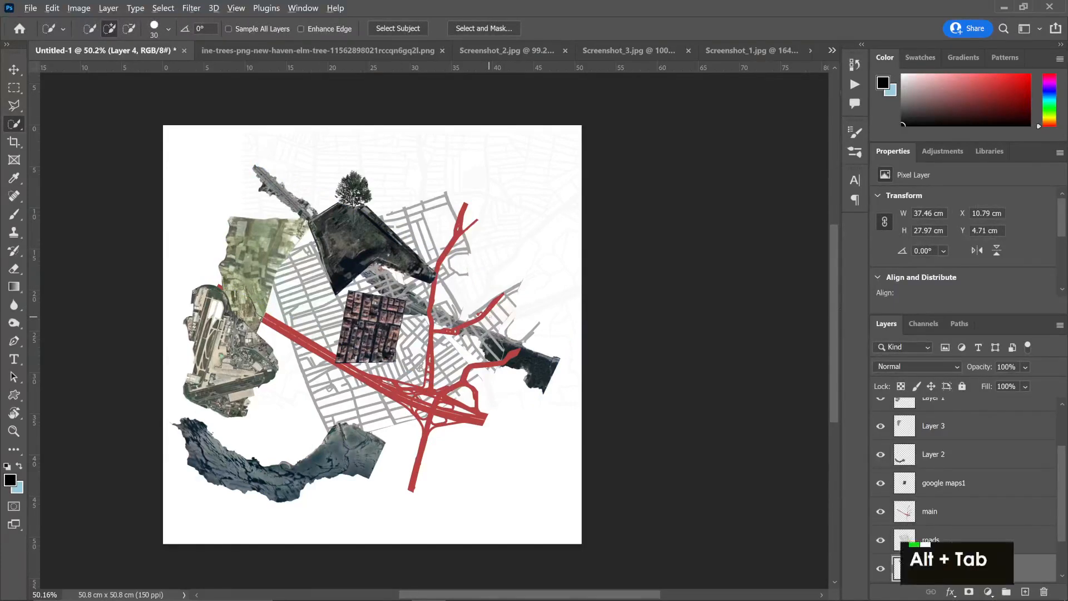
{"action": "left_click", "coordinate": [380, 330]}
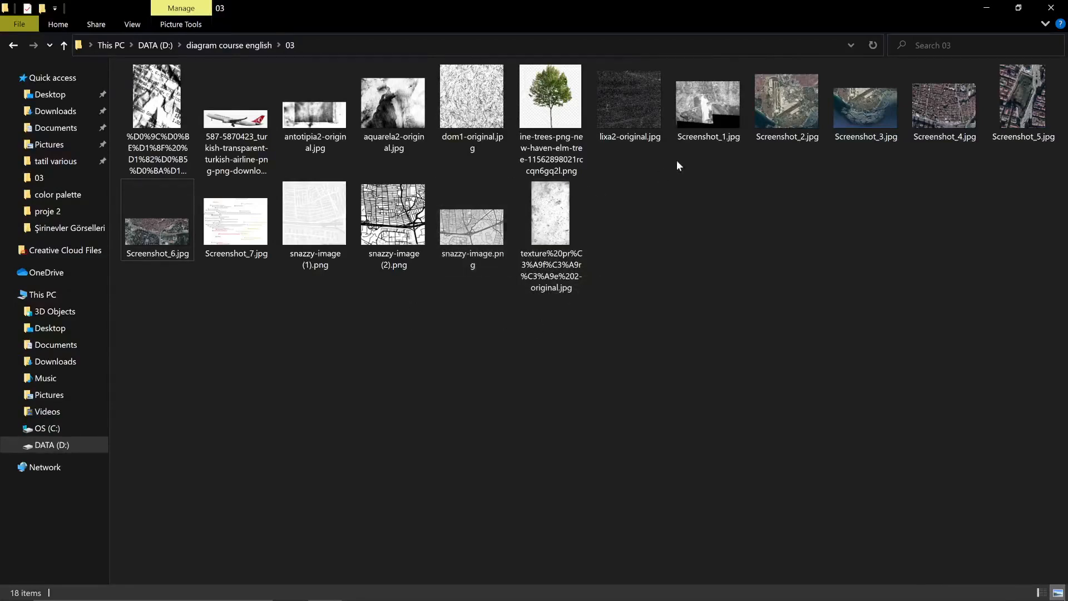
{"action": "left_click_drag", "start_coordinate": [654, 108], "coordinate": [512, 292]}
{"action": "key", "text": "alt+Tab"}
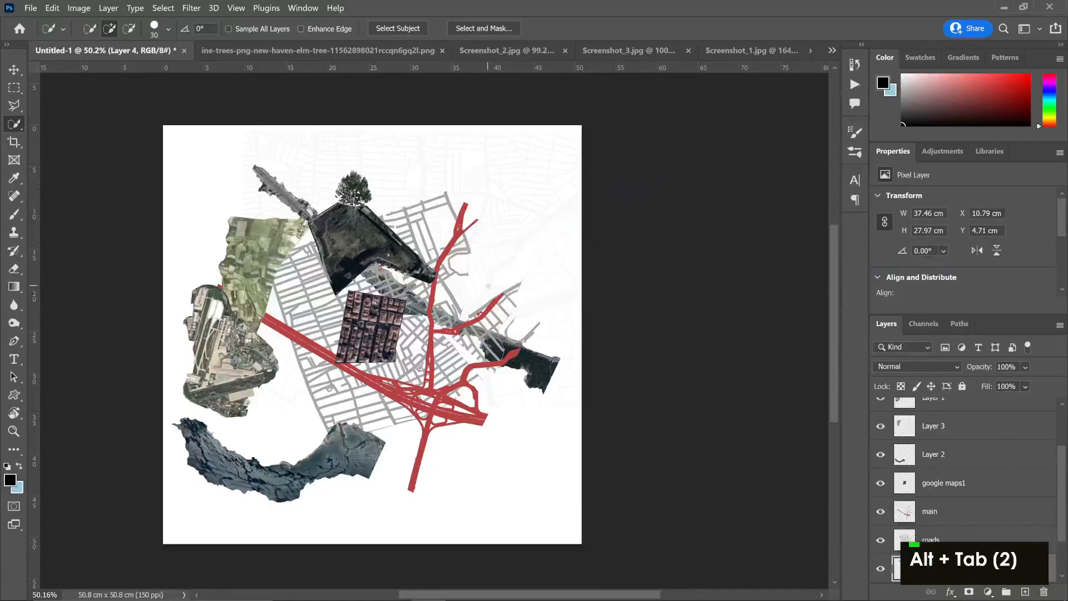
{"action": "left_click_drag", "start_coordinate": [372, 142], "coordinate": [372, 126]}
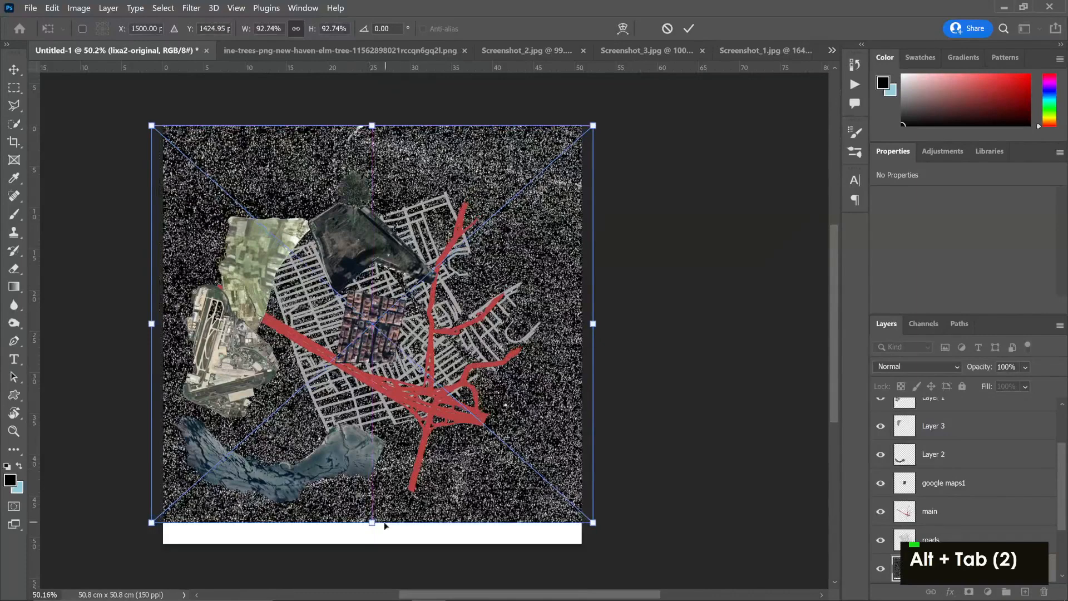
{"action": "left_click_drag", "start_coordinate": [380, 522], "coordinate": [371, 543]}
{"action": "key", "text": "Return"}
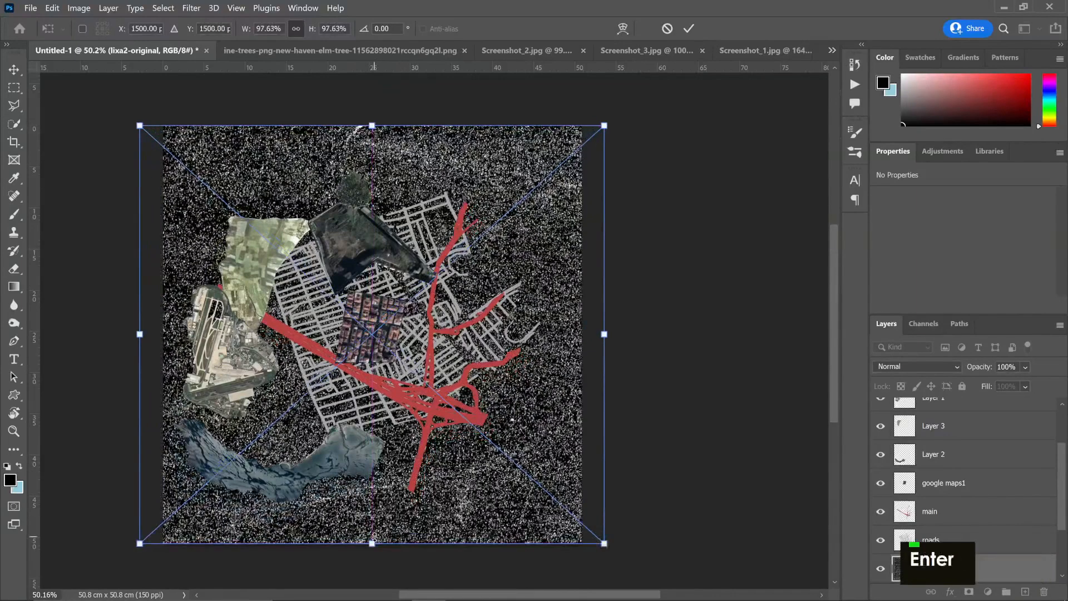
Move the lixa2-original layer beneath snazzy-image, just above the Background, and invert its colours
{"action": "scroll", "coordinate": [981, 551], "scroll_direction": "down", "scroll_amount": 3}
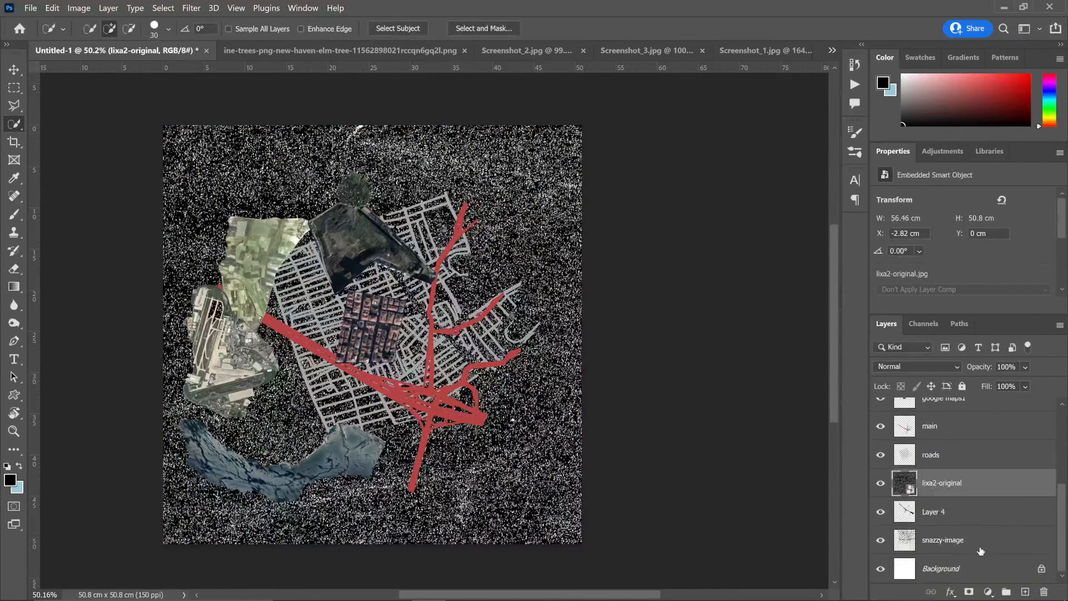
{"action": "left_click_drag", "start_coordinate": [964, 496], "coordinate": [964, 552]}
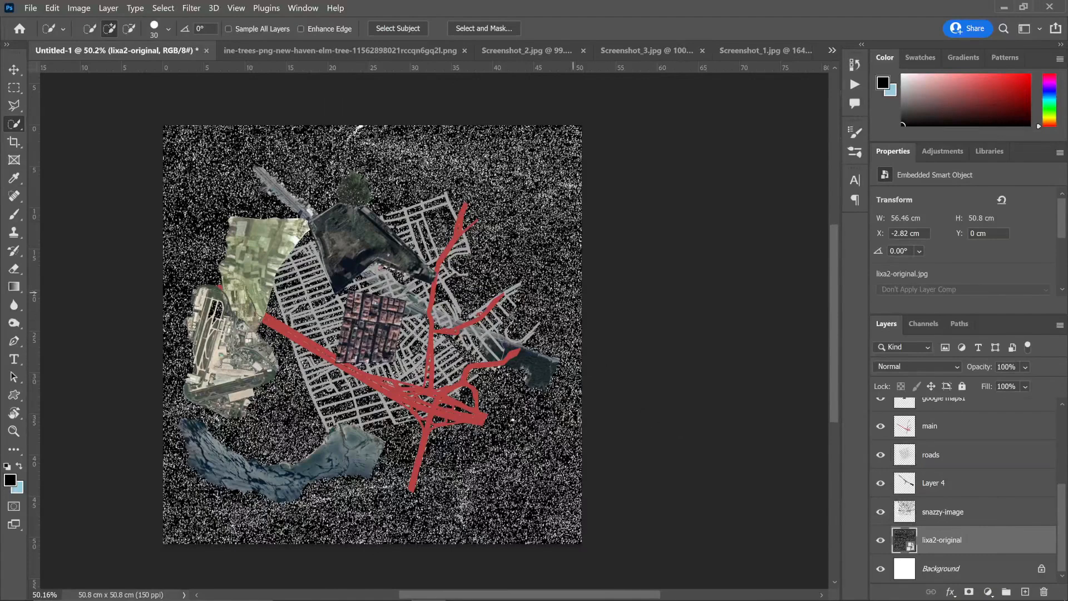
{"action": "key", "text": "alt+shift"}
{"action": "key", "text": "ctrl+i"}
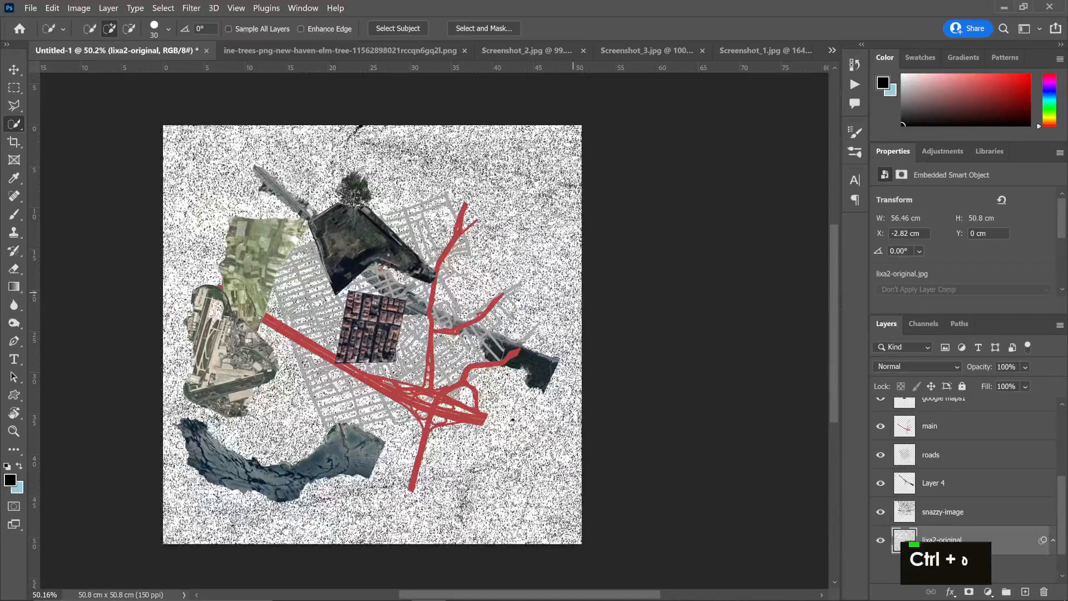
{"action": "key", "text": "alt+shift"}
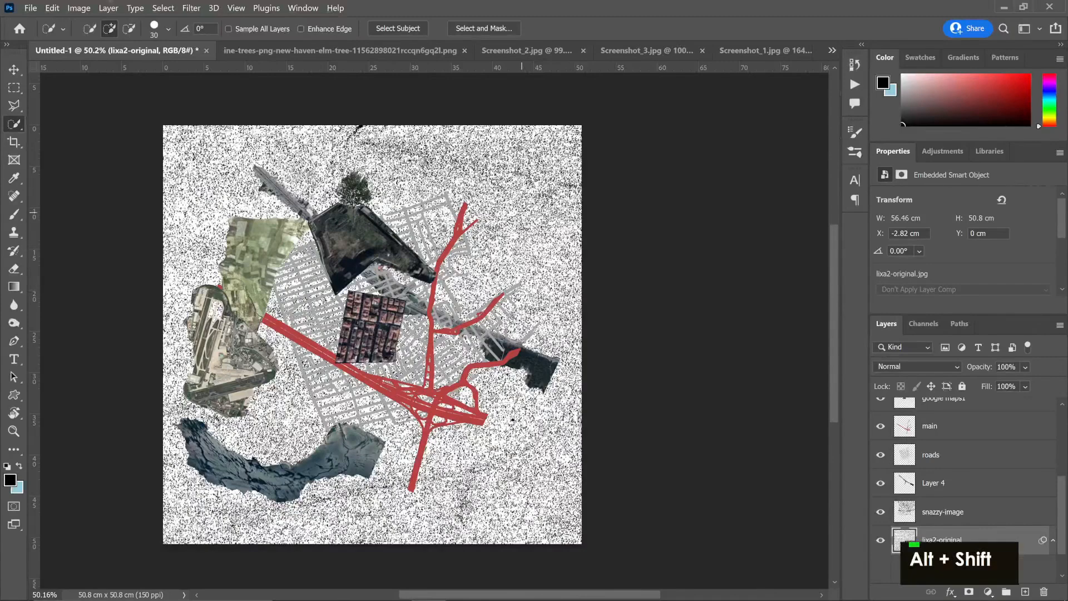
{"action": "left_click", "coordinate": [78, 8]}
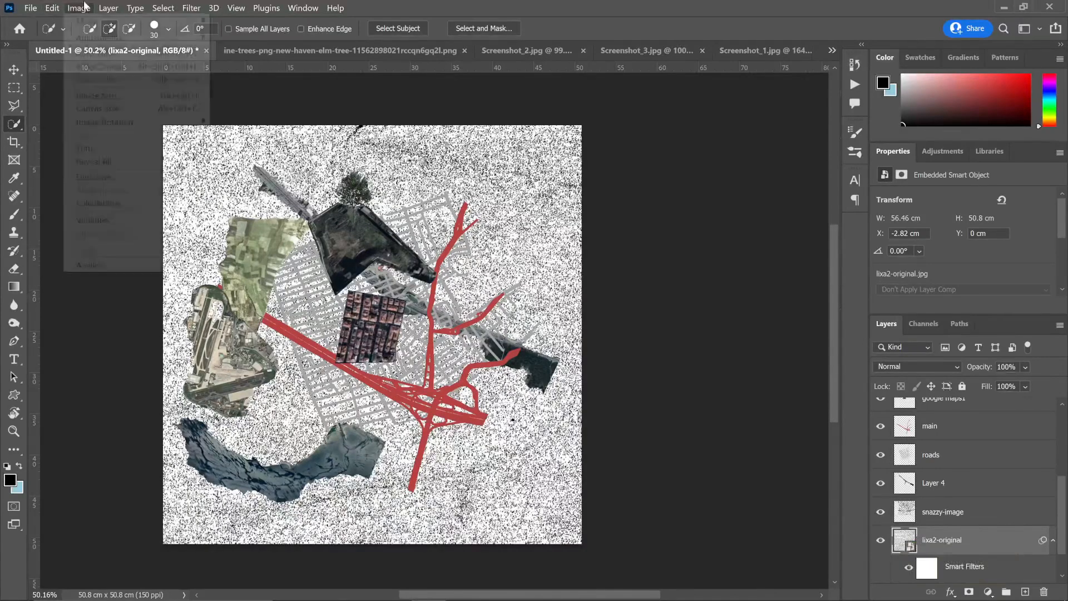
{"action": "double_click", "coordinate": [112, 37]}
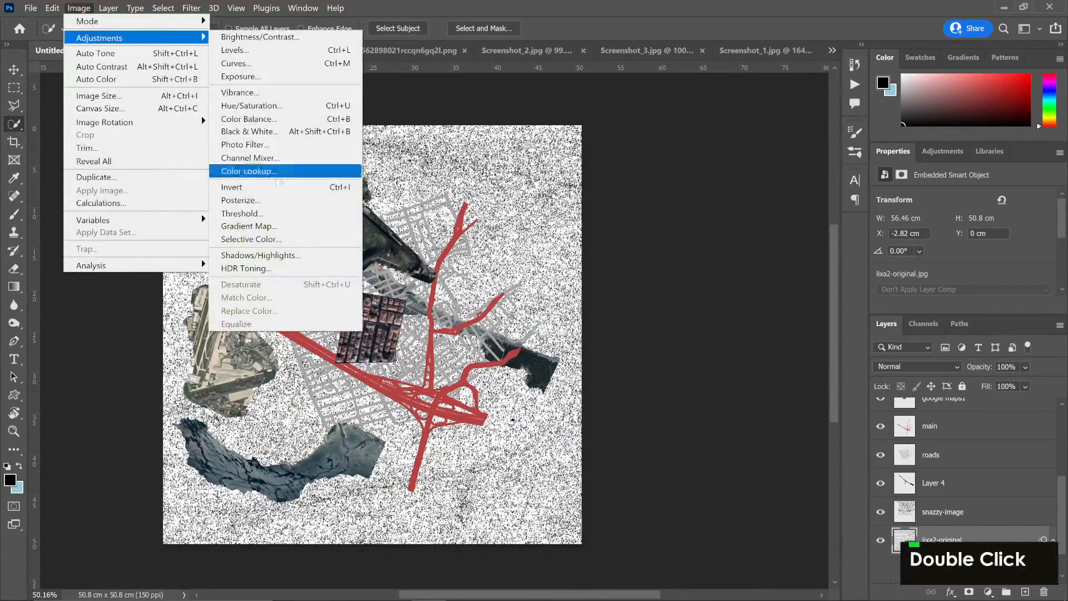
{"action": "left_click", "coordinate": [601, 5]}
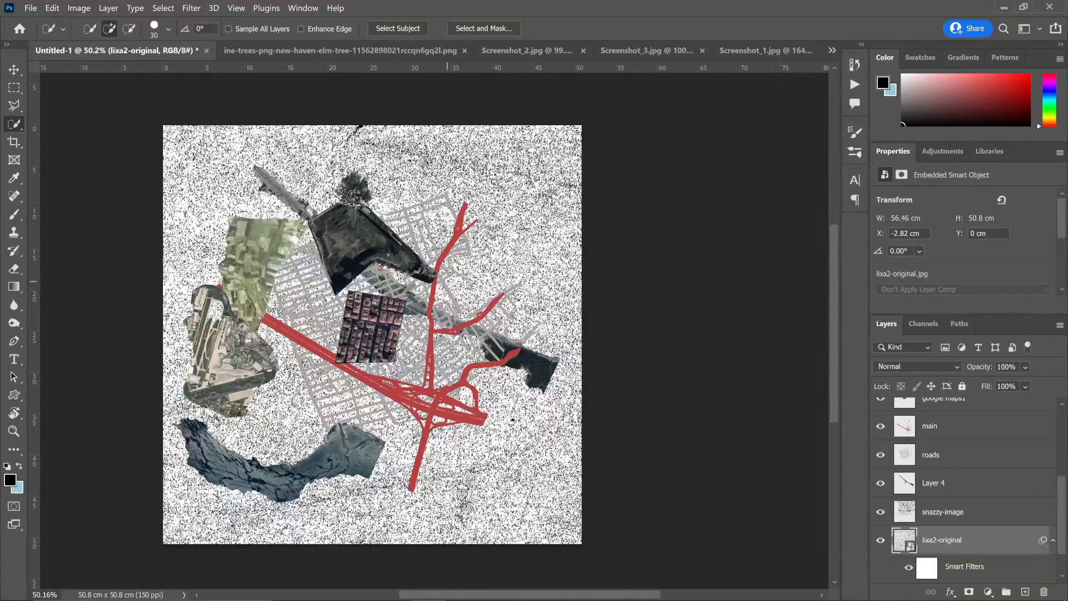
Add a new empty layer directly above lixa2-original and select the entire canvas
{"action": "scroll", "coordinate": [971, 526], "scroll_direction": "down", "scroll_amount": 1}
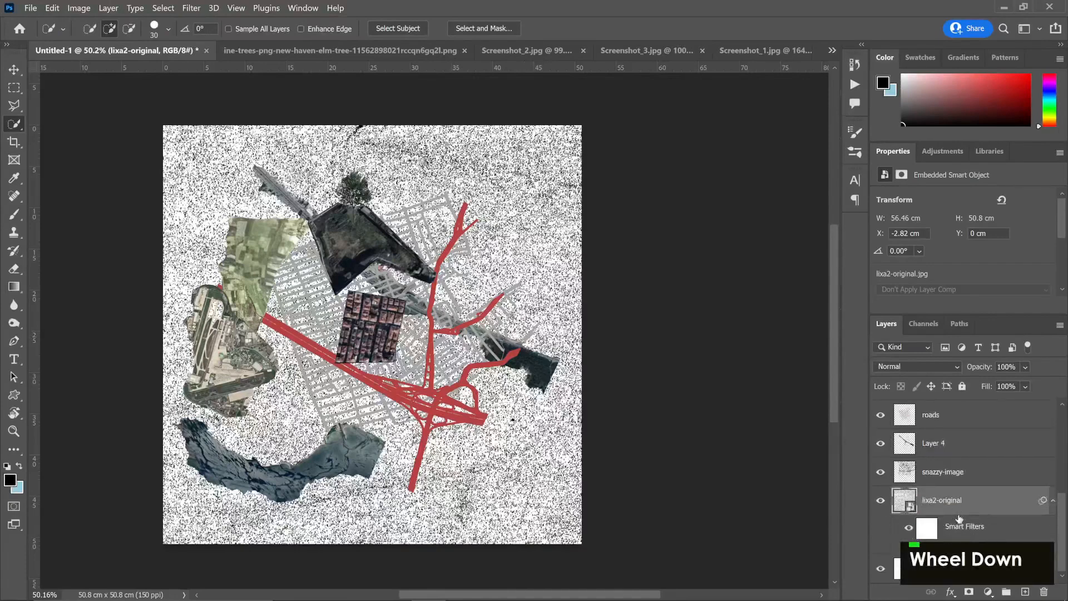
{"action": "left_click", "coordinate": [1028, 591]}
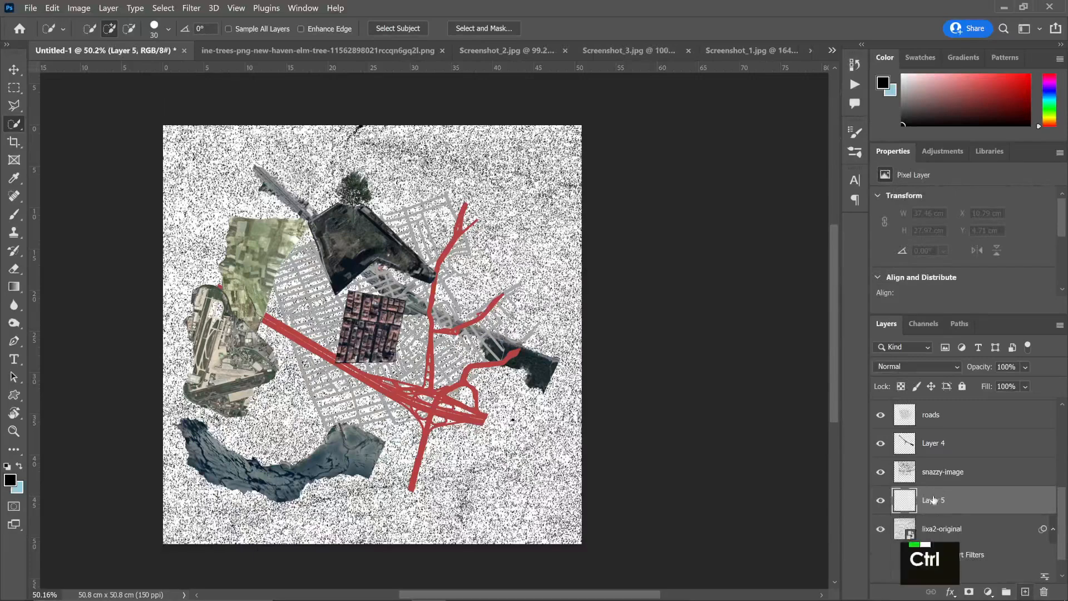
{"action": "key", "text": "ctrl+a"}
Fill the new layer with a solid light beige (hue 35°) at 100% opacity and clear the selection
{"action": "key", "text": "m"}
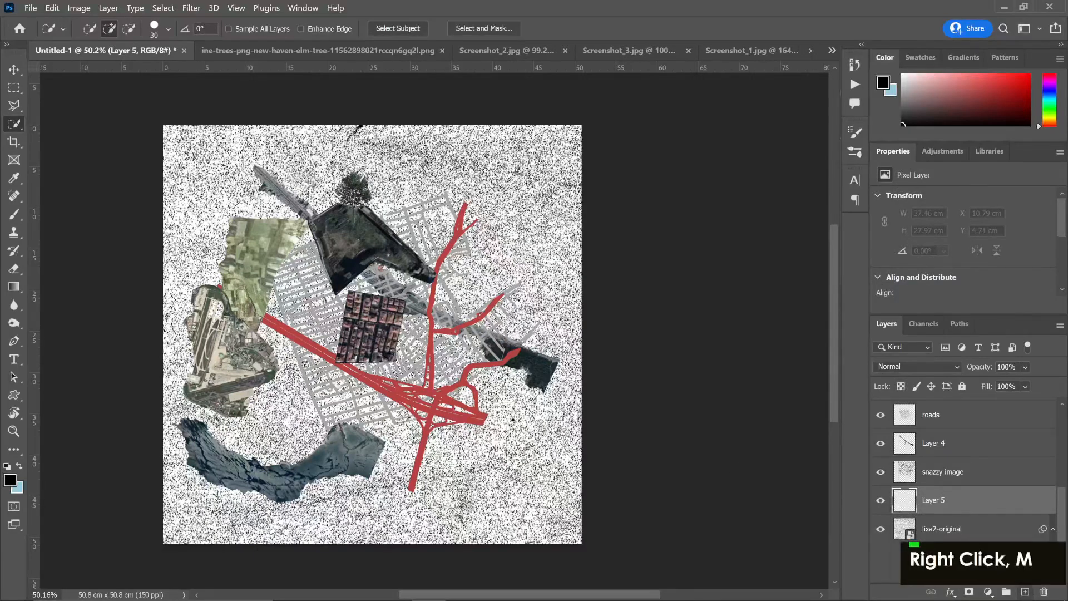
{"action": "right_click", "coordinate": [438, 91]}
{"action": "left_click", "coordinate": [484, 263]}
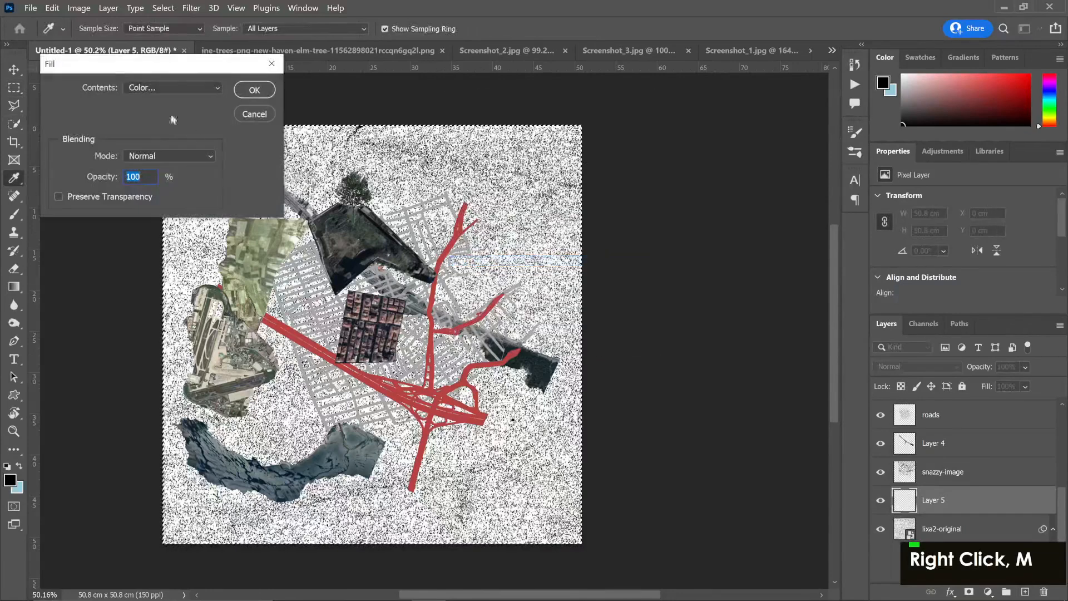
{"action": "left_click", "coordinate": [172, 88]}
{"action": "left_click", "coordinate": [171, 114]}
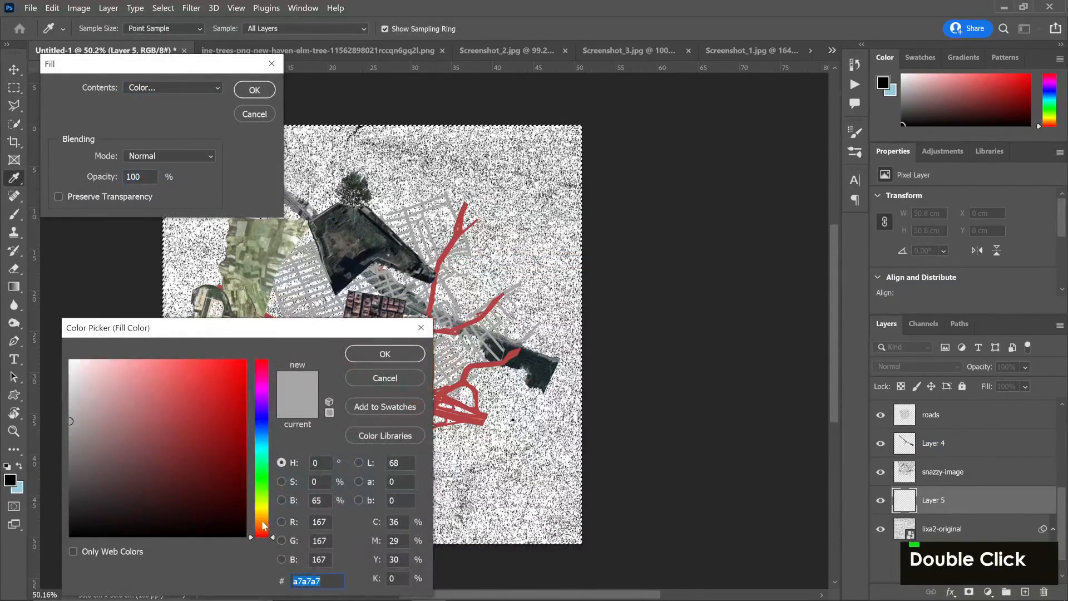
{"action": "left_click_drag", "start_coordinate": [264, 526], "coordinate": [264, 519]}
{"action": "left_click", "coordinate": [106, 420]}
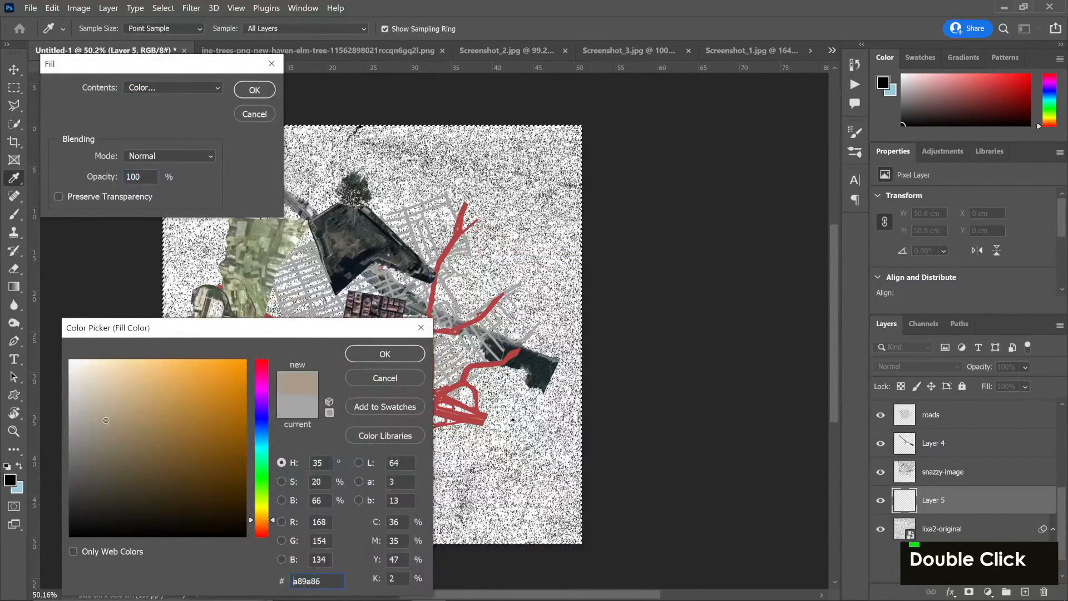
{"action": "left_click_drag", "start_coordinate": [106, 420], "coordinate": [98, 383]}
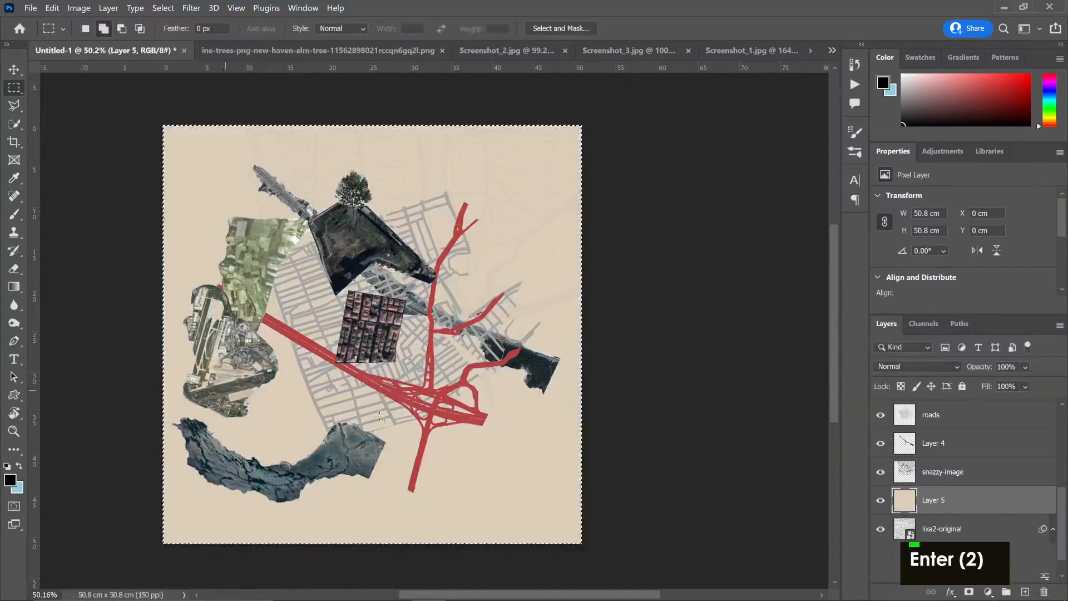
{"action": "key", "text": "ctrl+d"}
Set the blend mode of the beige Layer 5 to Screen after comparing it with other blend modes
{"action": "left_click", "coordinate": [897, 364]}
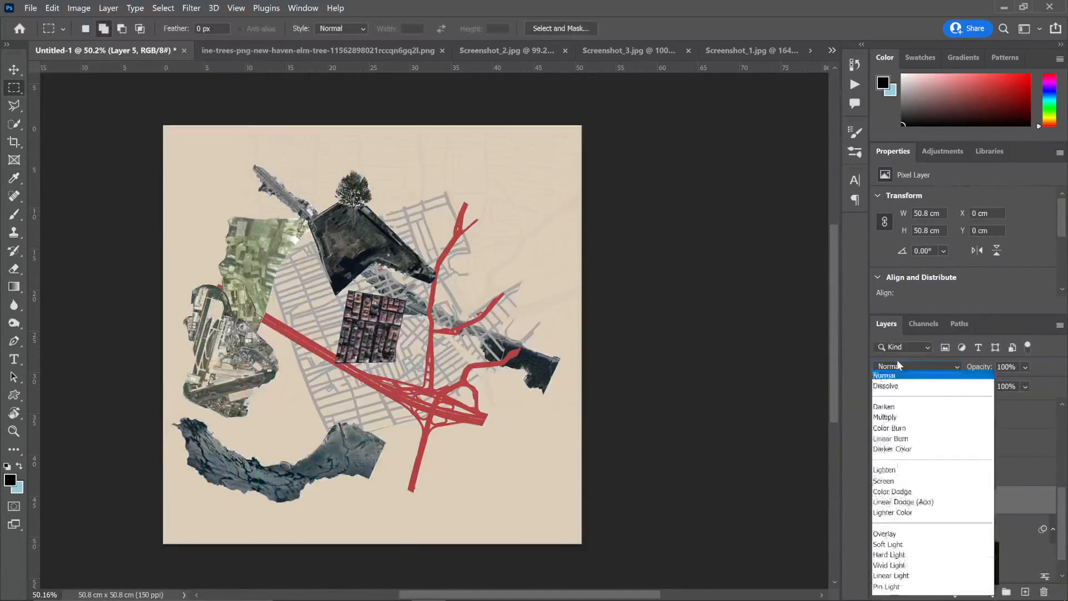
{"action": "left_click", "coordinate": [889, 290]}
{"action": "key", "text": "Down"}
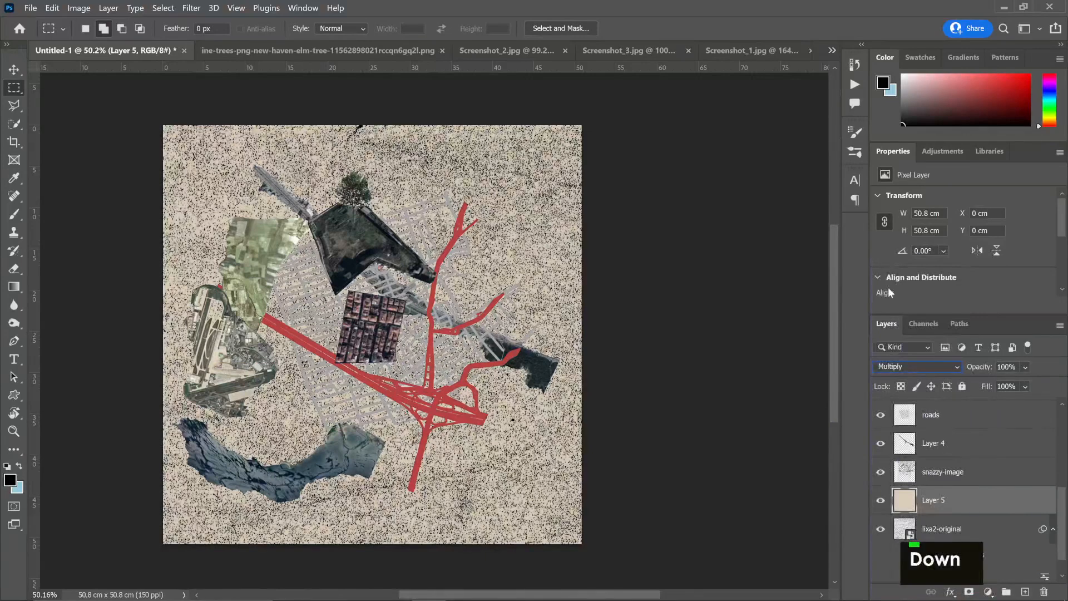
{"action": "key", "text": "Down"}
{"action": "key", "text": "Up"}
{"action": "key", "text": "Down"}
{"action": "key", "text": "Down"}
{"action": "key", "text": "Down"}
{"action": "key", "text": "Down"}
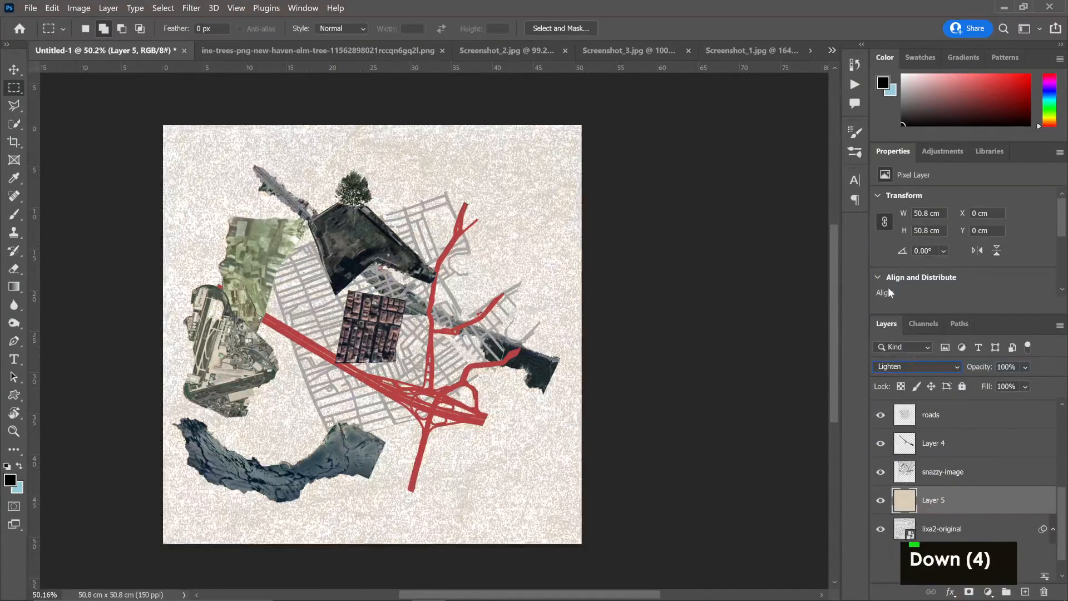
{"action": "key", "text": "Down"}
{"action": "key", "text": "Down"}
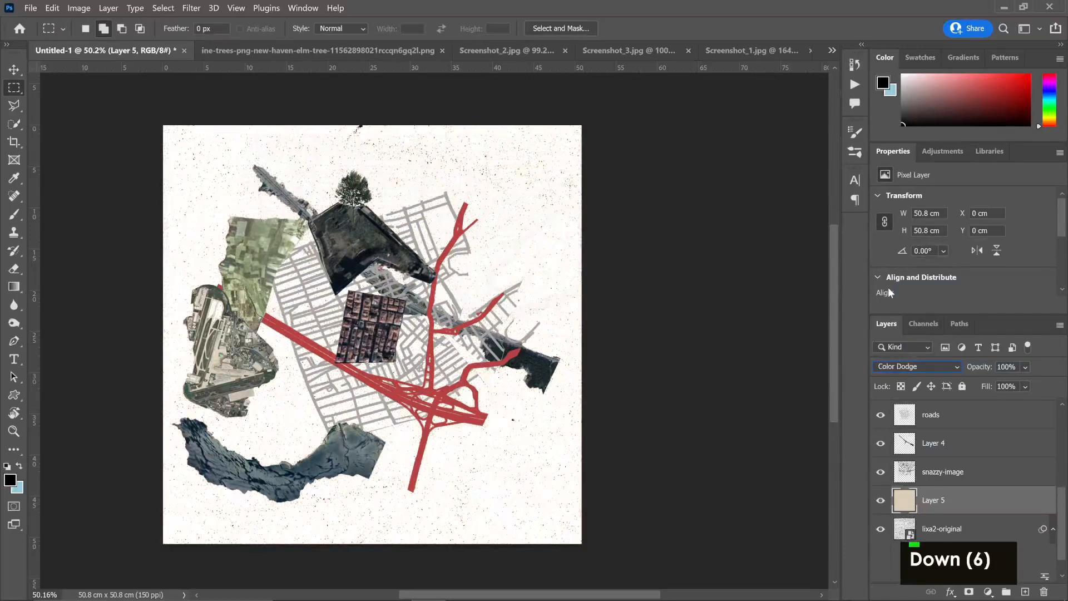
{"action": "key", "text": "Up"}
{"action": "key", "text": "Escape"}
{"action": "key", "text": "Escape"}
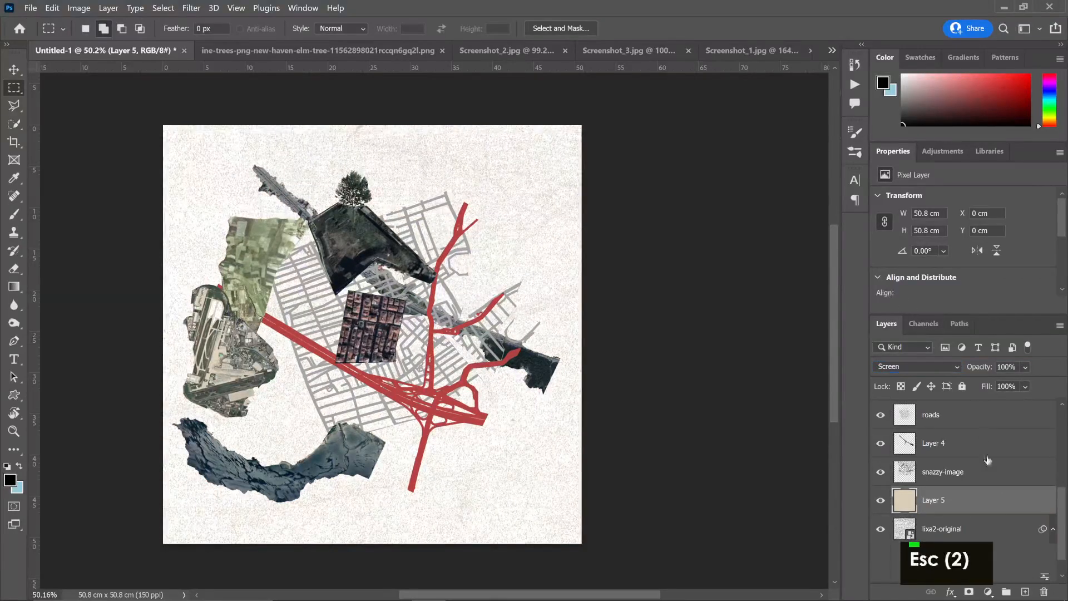
Lower the opacity of the lixa2-original layer to 41% and select the topmost layer, tree
{"action": "left_click", "coordinate": [990, 533]}
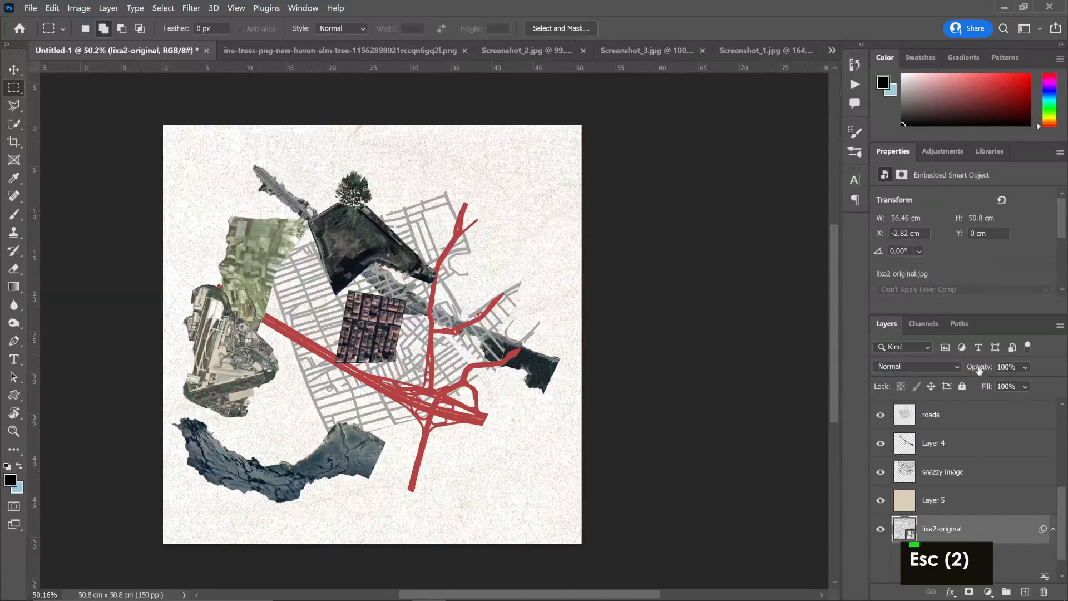
{"action": "mouse_move", "coordinate": [977, 371]}
{"action": "left_mouse_down"}
{"action": "mouse_move", "coordinate": [952, 366]}
{"action": "mouse_move", "coordinate": [971, 368]}
{"action": "left_mouse_up"}
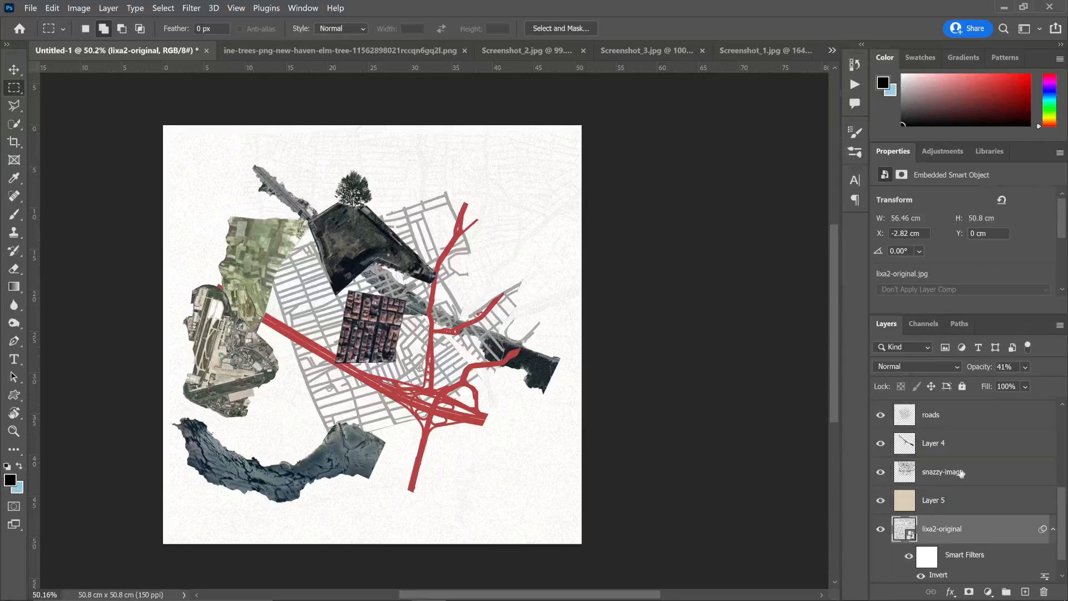
{"action": "scroll", "coordinate": [961, 473], "scroll_direction": "up", "scroll_amount": 3}
{"action": "left_click", "coordinate": [926, 412]}
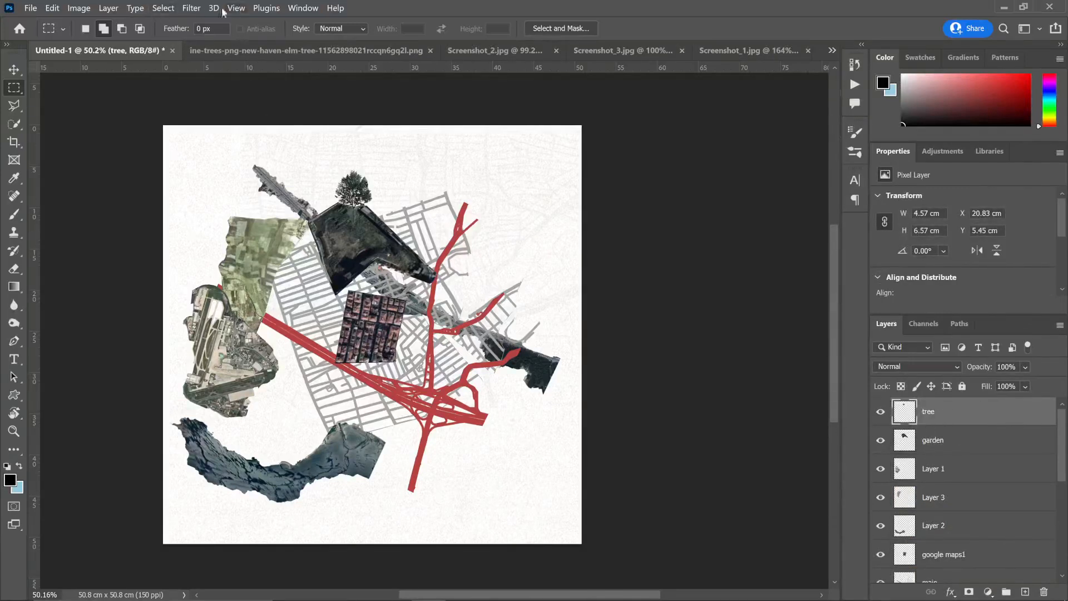
{"action": "left_click", "coordinate": [191, 8]}
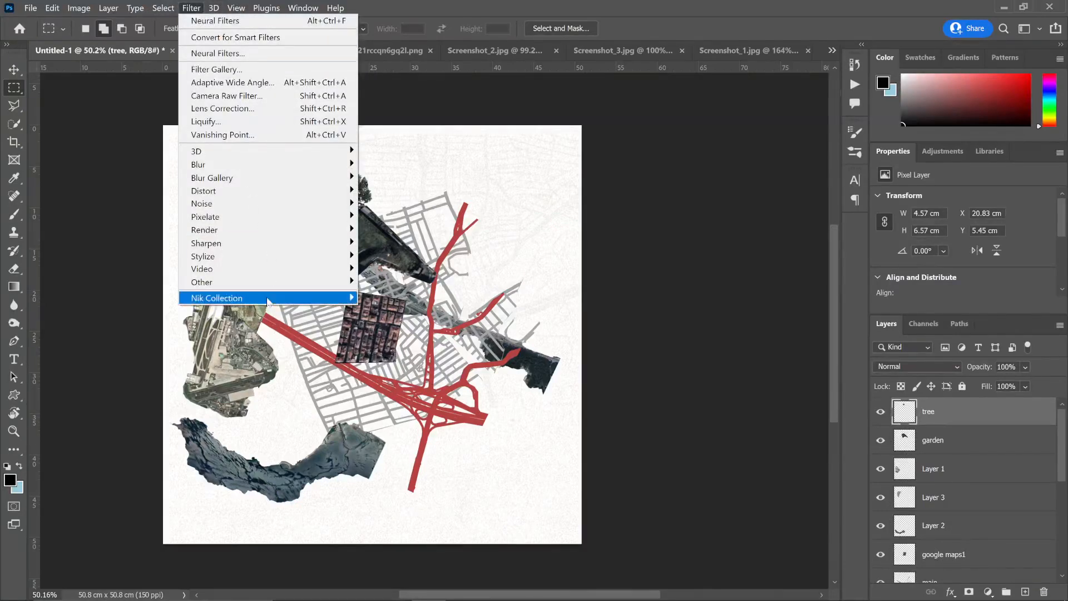
{"action": "mouse_move", "coordinate": [267, 301]}
{"action": "mouse_move", "coordinate": [318, 307]}
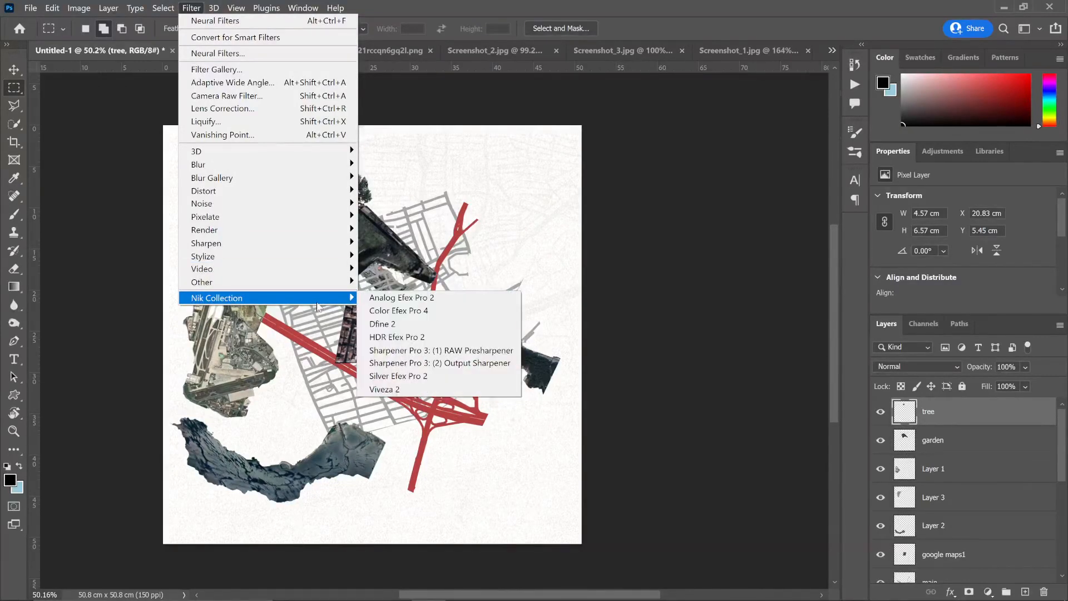
{"action": "mouse_move", "coordinate": [307, 224]}
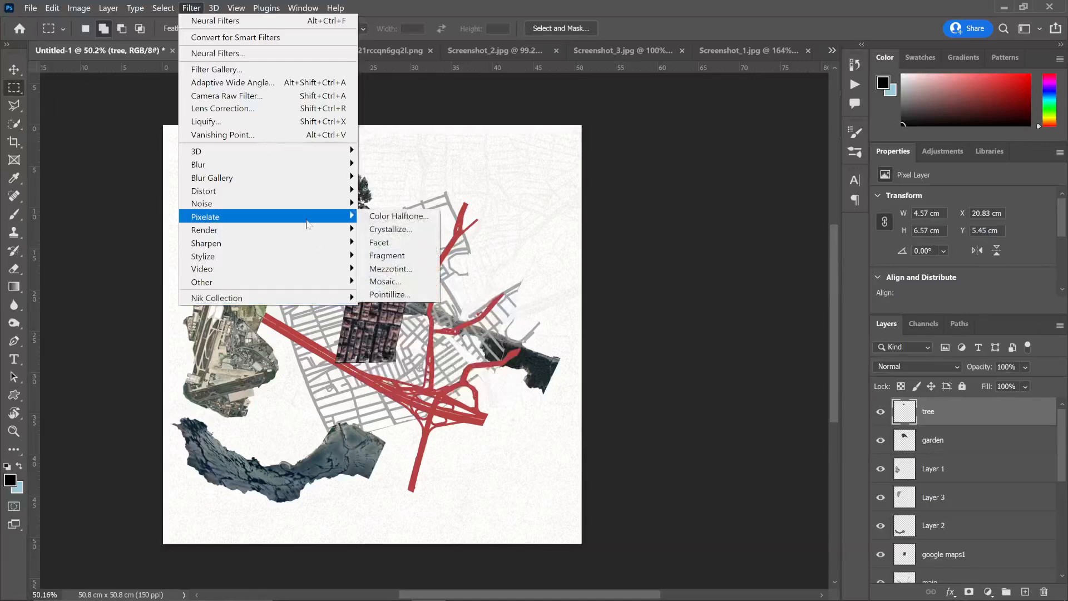
{"action": "left_click", "coordinate": [490, 7]}
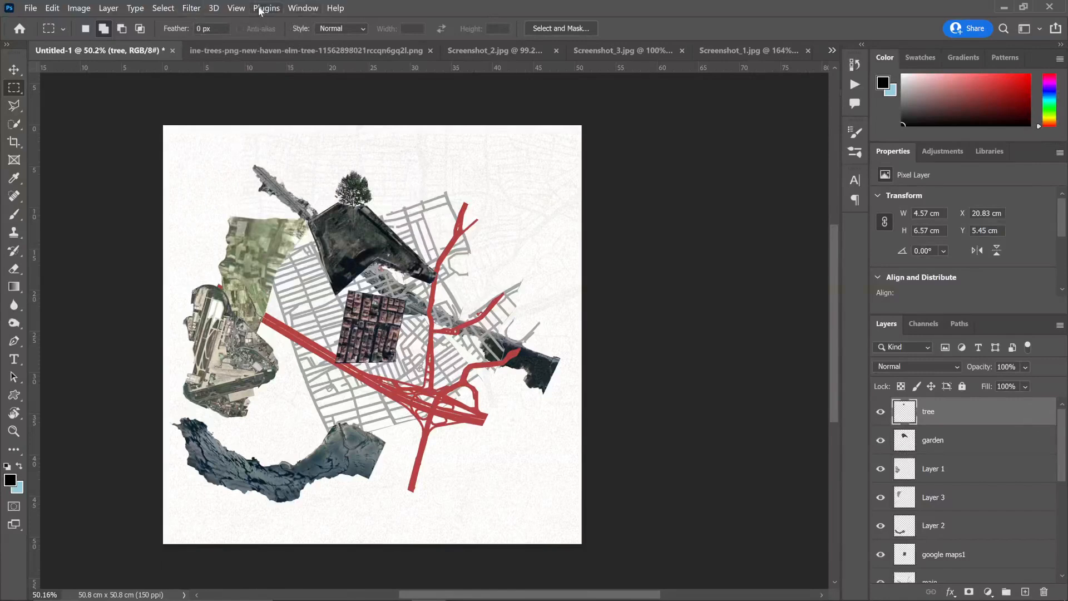
{"action": "left_click", "coordinate": [194, 8]}
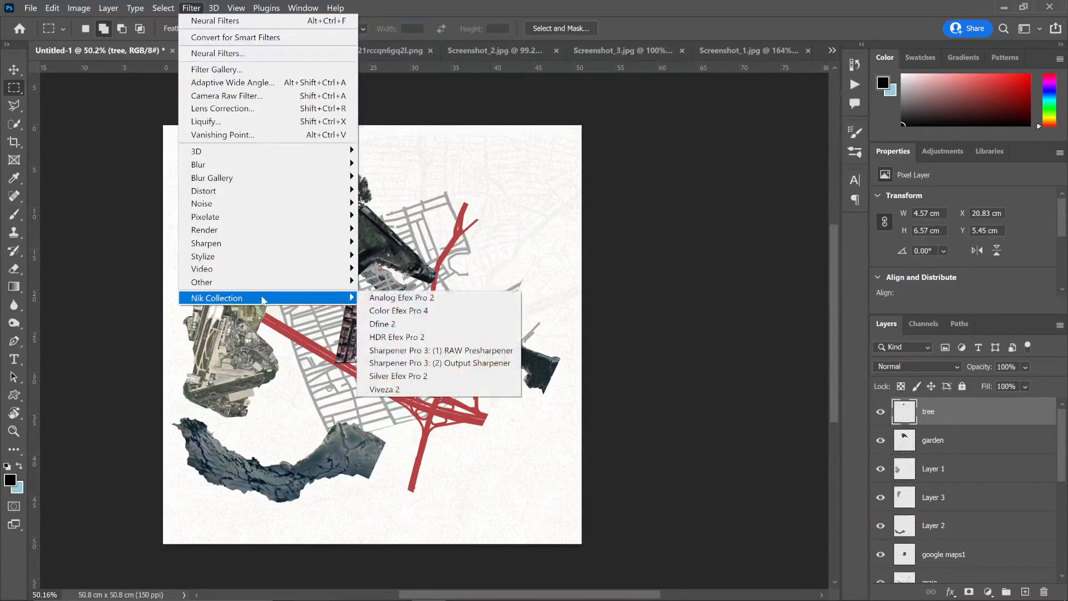
{"action": "left_click", "coordinate": [418, 303]}
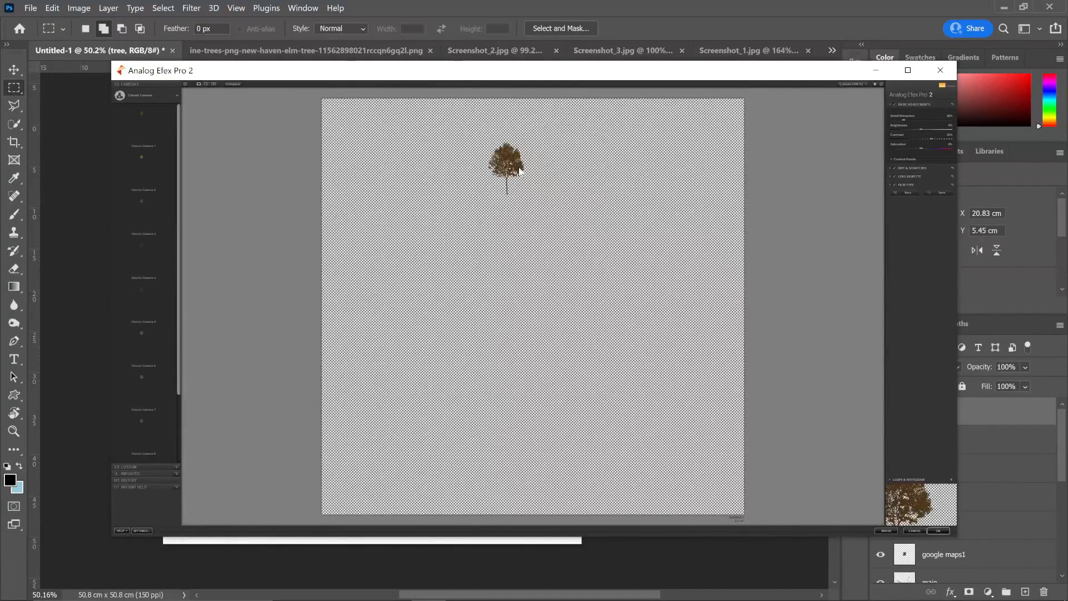
{"action": "scroll", "coordinate": [519, 171], "scroll_direction": "up", "scroll_amount": 1}
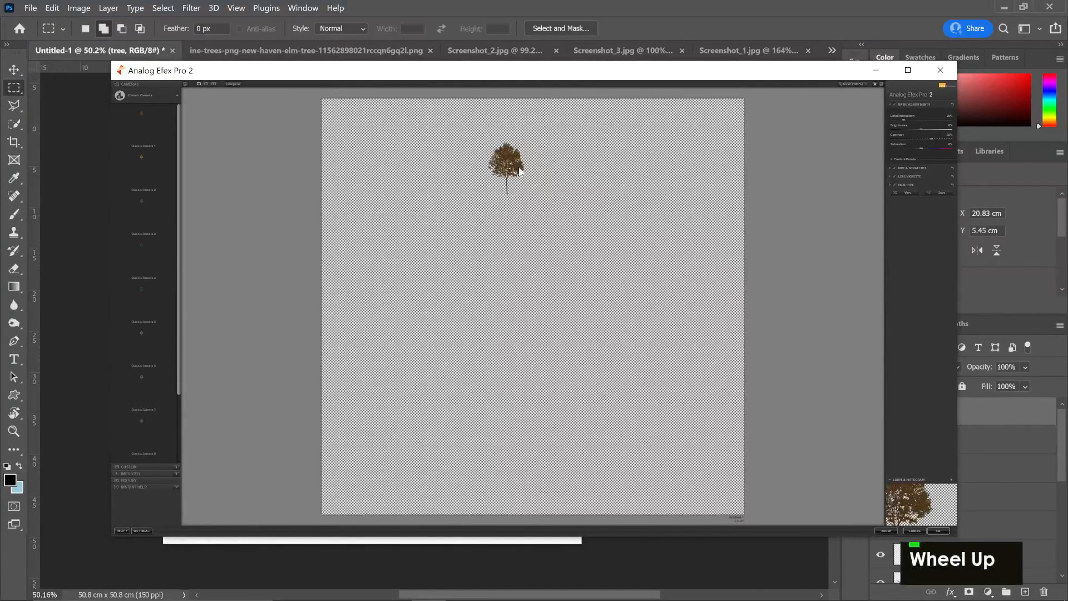
{"action": "left_click", "coordinate": [940, 73]}
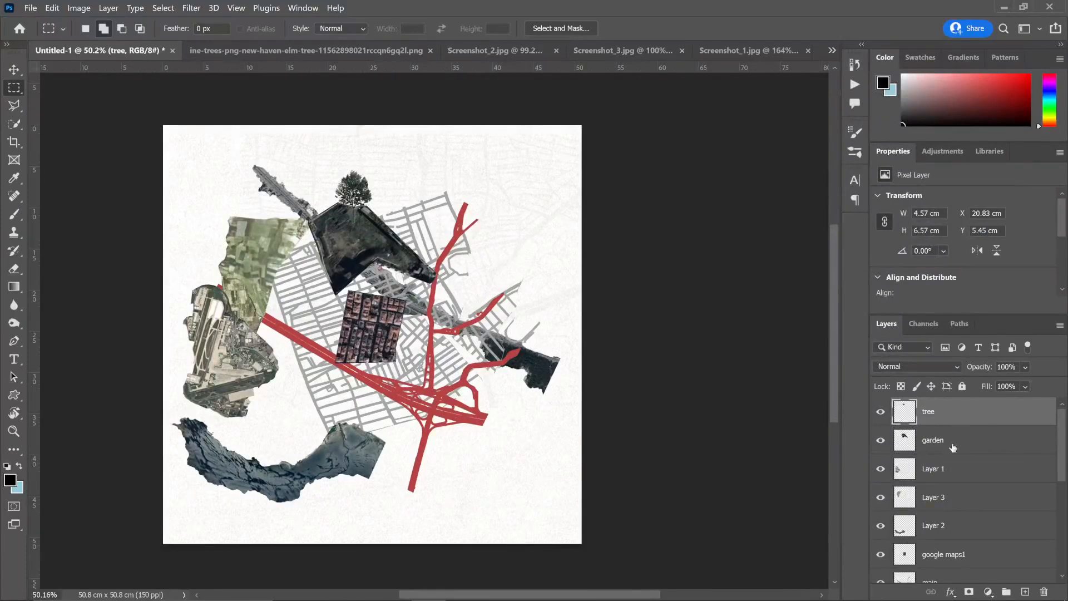
Merge all layers from tree down to lixa2-original into a single layer, leaving the Background separate
{"action": "scroll", "coordinate": [949, 445], "scroll_direction": "down", "scroll_amount": 6}
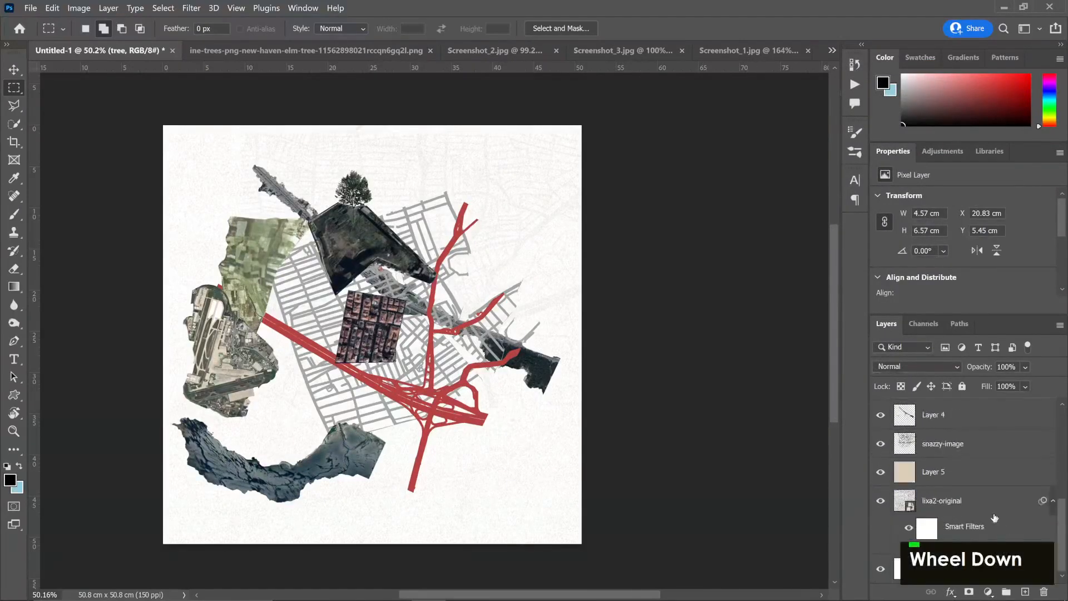
{"action": "left_click", "coordinate": [993, 507], "text": "shift"}
{"action": "right_click", "coordinate": [993, 507]}
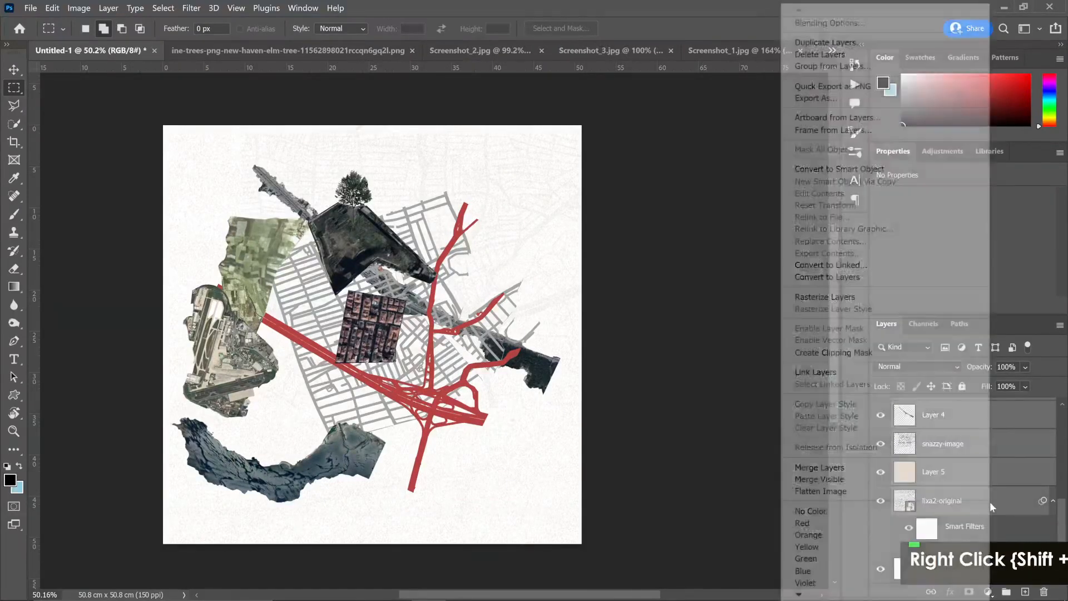
{"action": "left_click", "coordinate": [899, 473]}
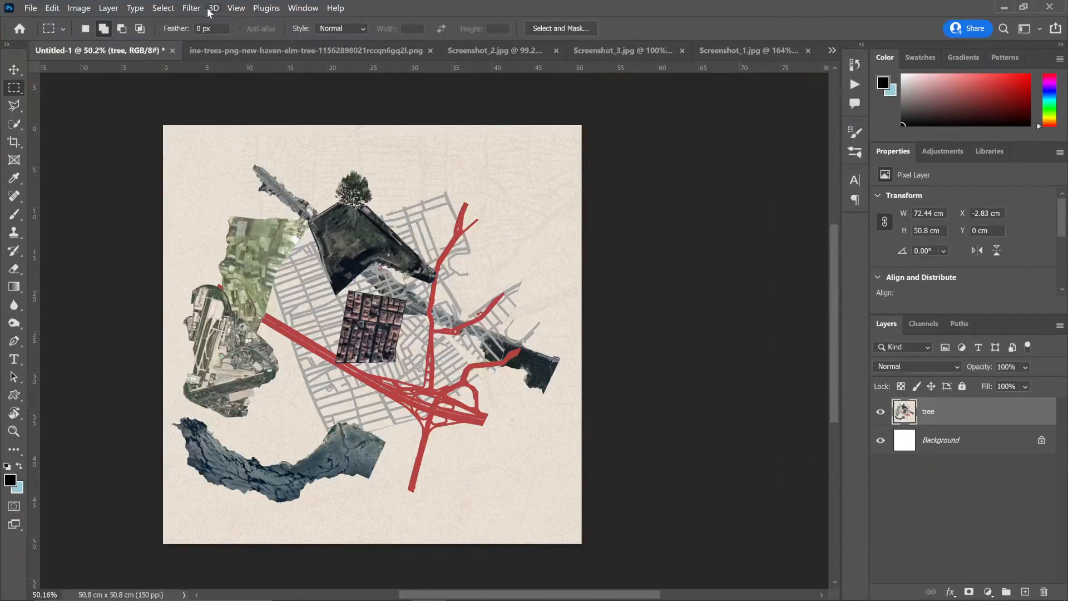
{"action": "left_click", "coordinate": [182, 12]}
{"action": "left_click", "coordinate": [644, 4]}
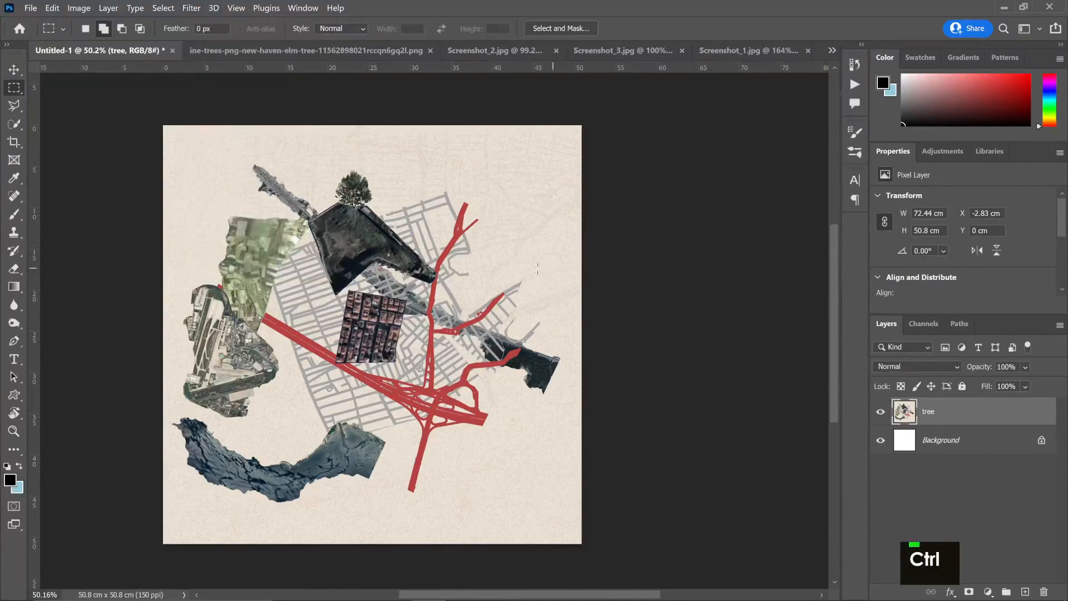
{"action": "key", "text": "ctrl+z"}
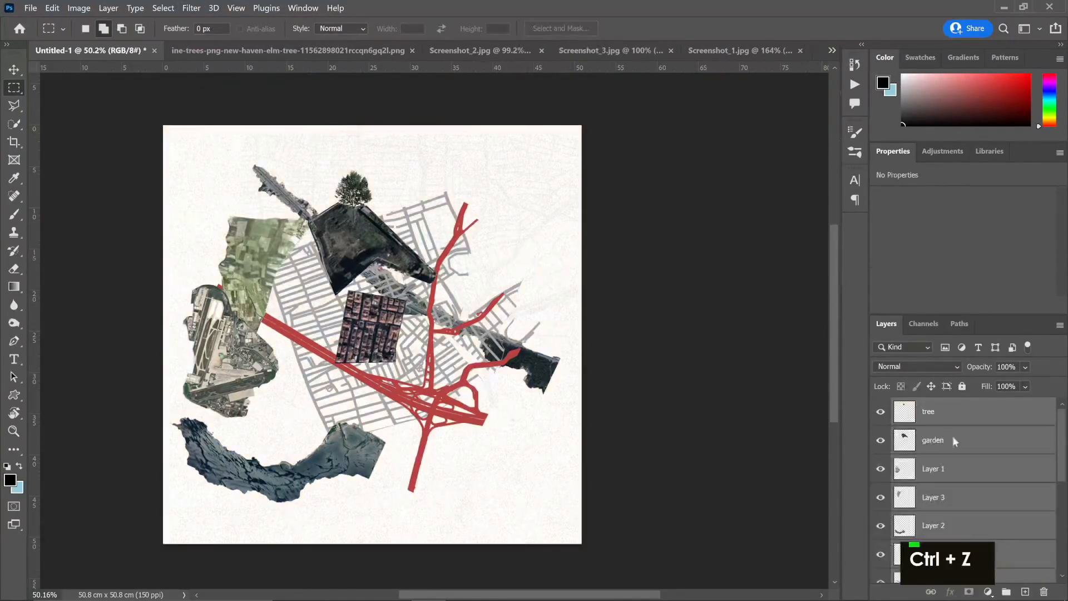
{"action": "right_click", "coordinate": [978, 445]}
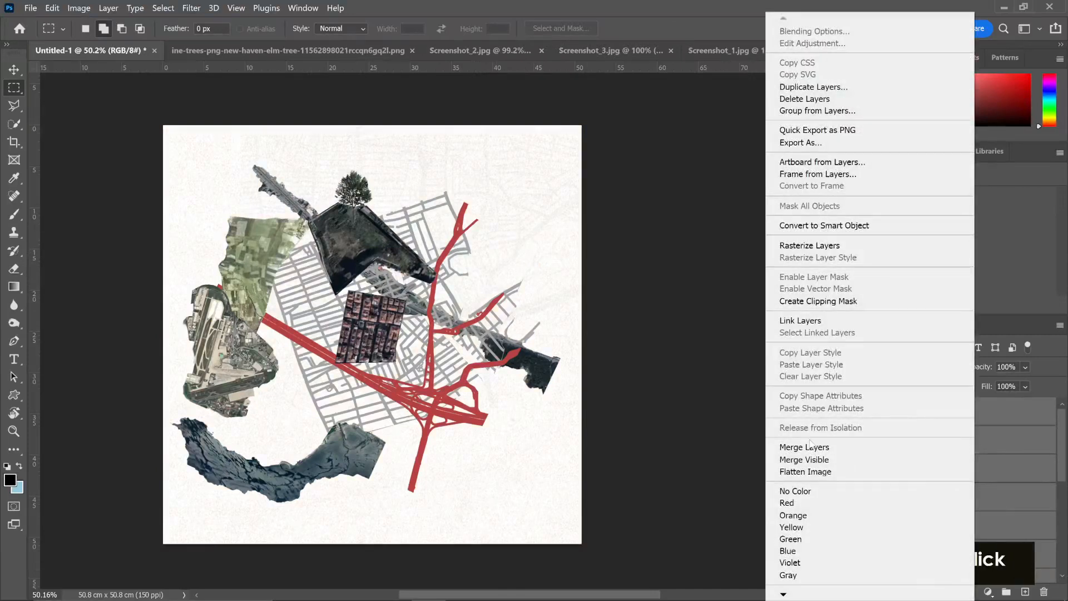
{"action": "left_click", "coordinate": [794, 449]}
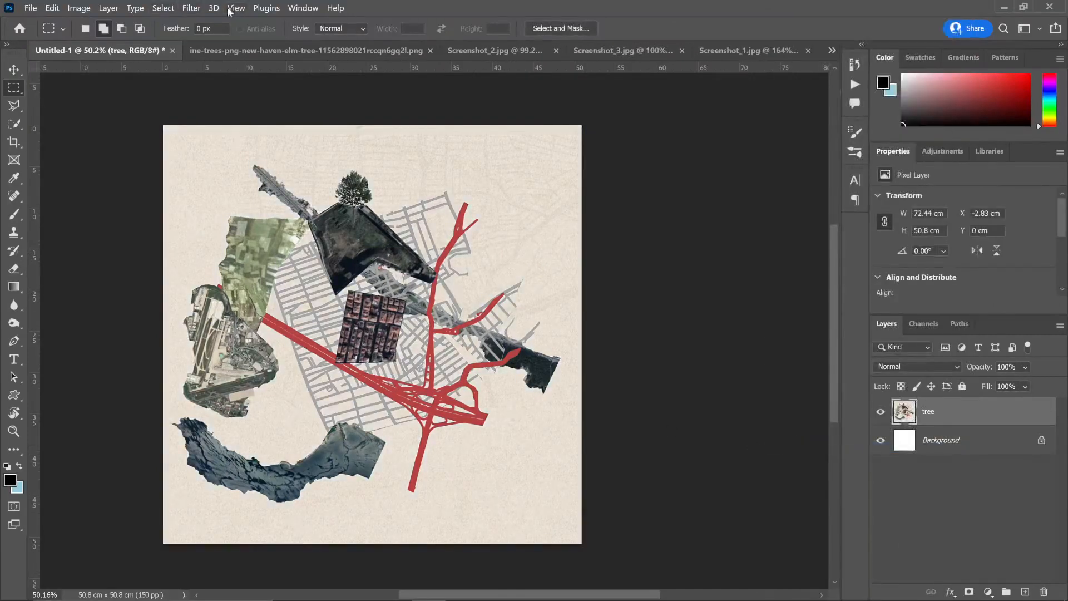
Open the merged layer in Nik Collection's Analog Efex Pro 2, compare camera presets and apply the Classic Camera 6 recipe
{"action": "left_click", "coordinate": [184, 8]}
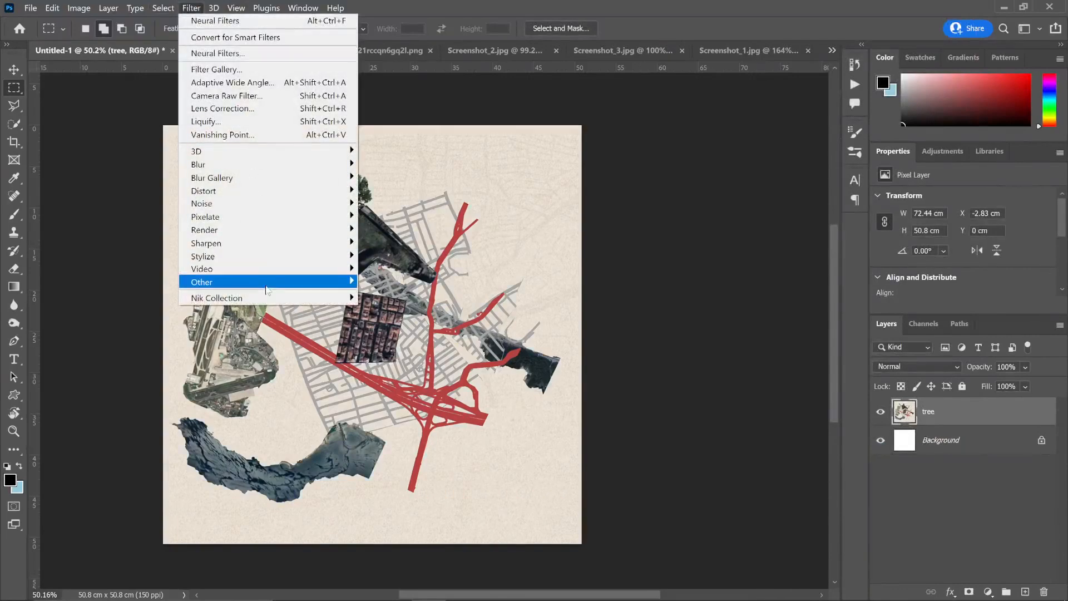
{"action": "mouse_move", "coordinate": [269, 298]}
{"action": "left_click", "coordinate": [439, 302]}
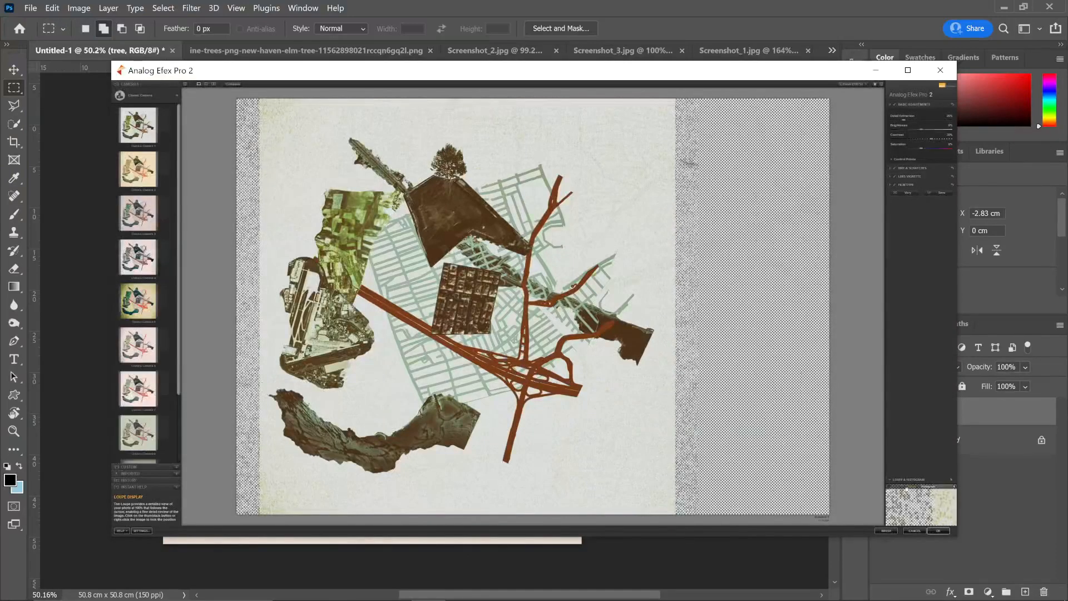
{"action": "left_click", "coordinate": [158, 162]}
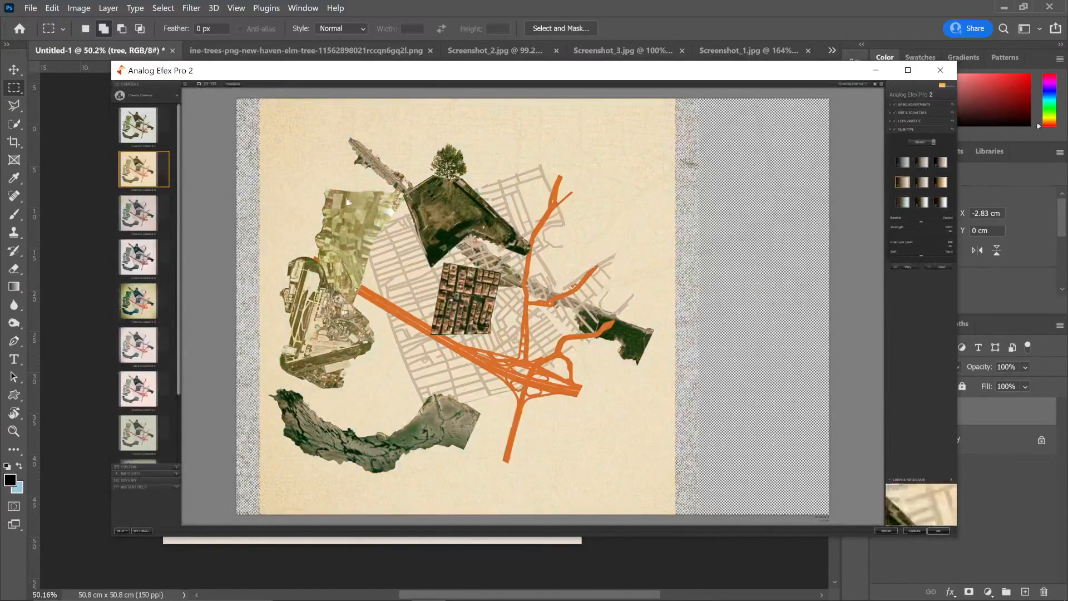
{"action": "left_click", "coordinate": [148, 292]}
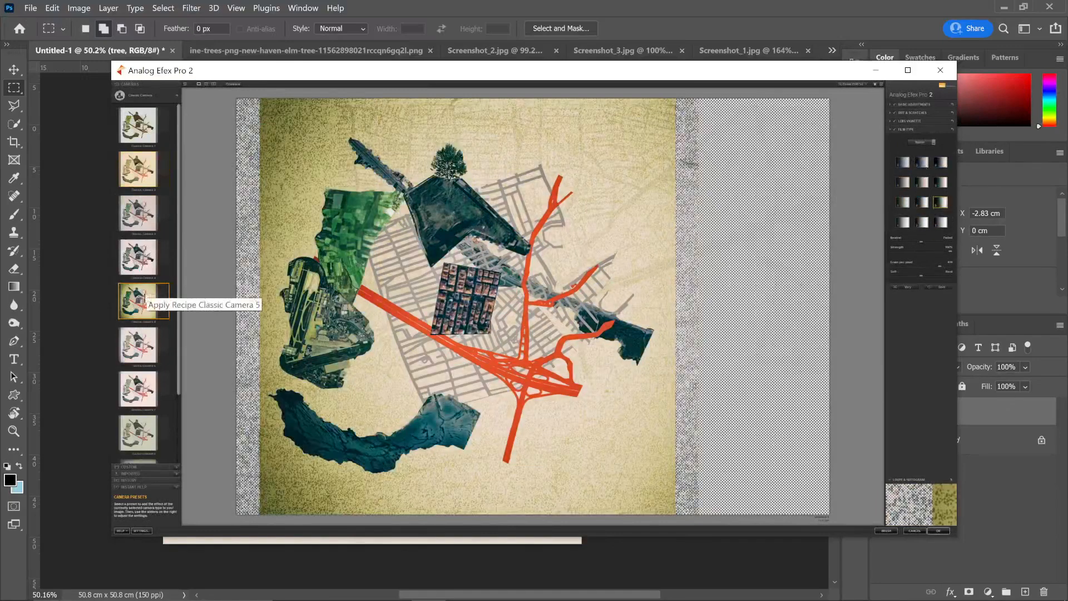
{"action": "left_click", "coordinate": [139, 364]}
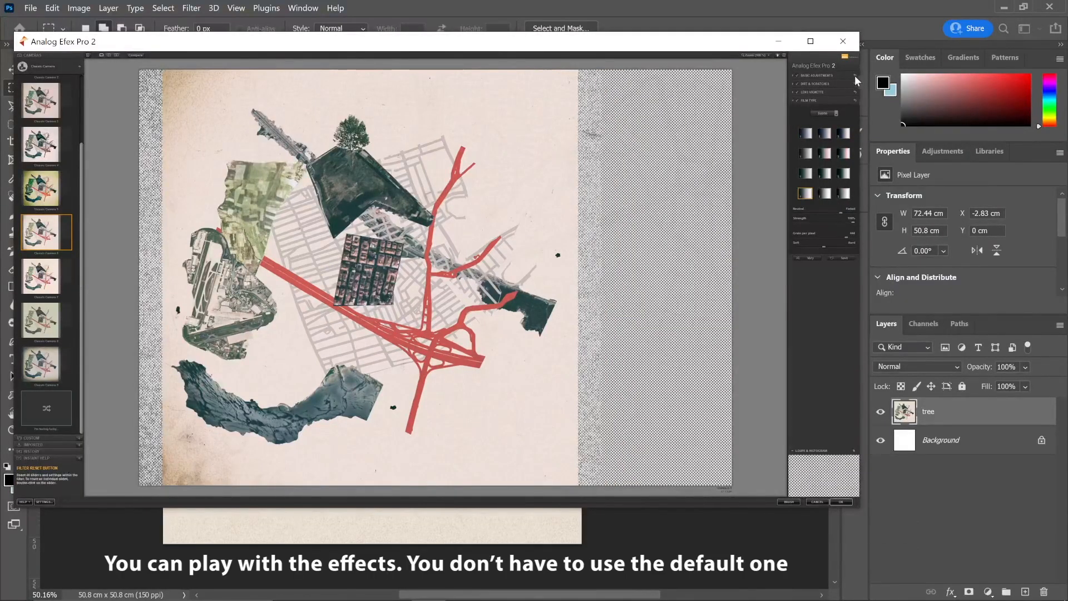
Raise the brightness slightly and increase the contrast in the filter's basic adjustments
{"action": "left_click", "coordinate": [791, 75]}
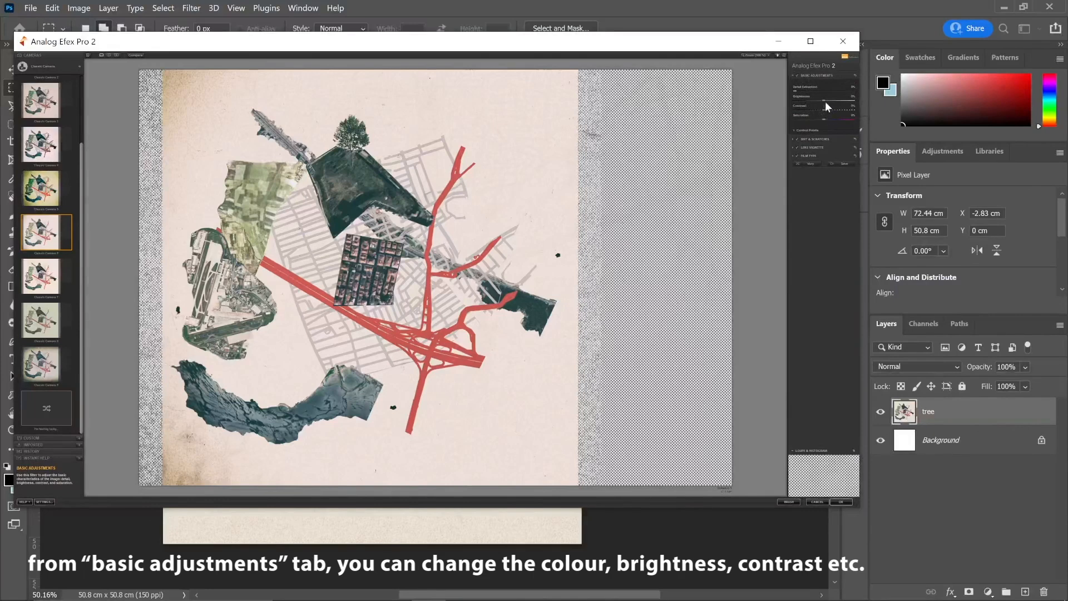
{"action": "left_click_drag", "start_coordinate": [829, 100], "coordinate": [830, 101]}
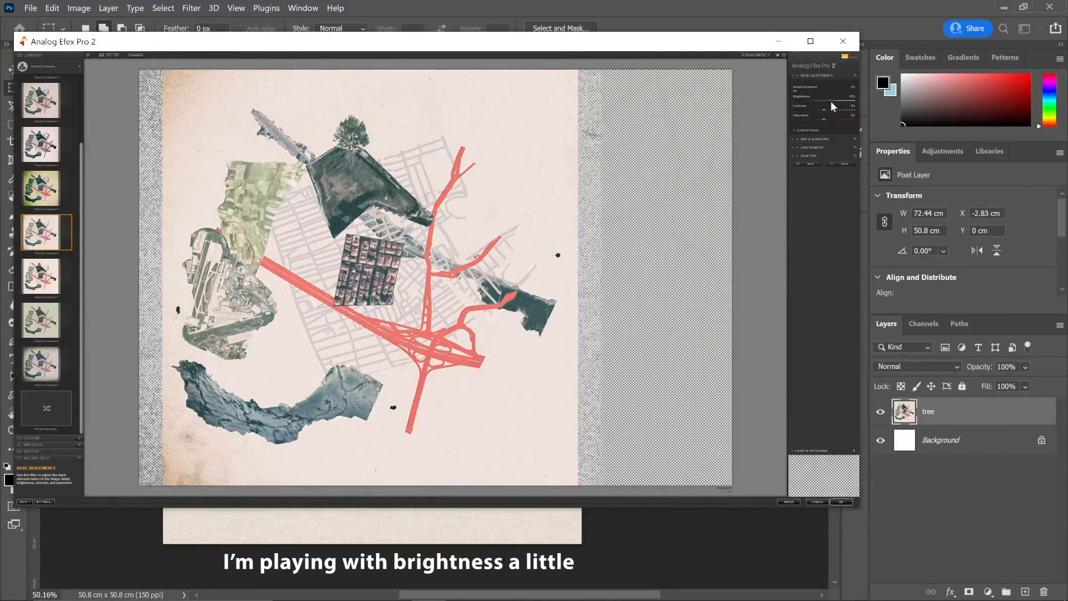
{"action": "left_click_drag", "start_coordinate": [830, 101], "coordinate": [828, 101]}
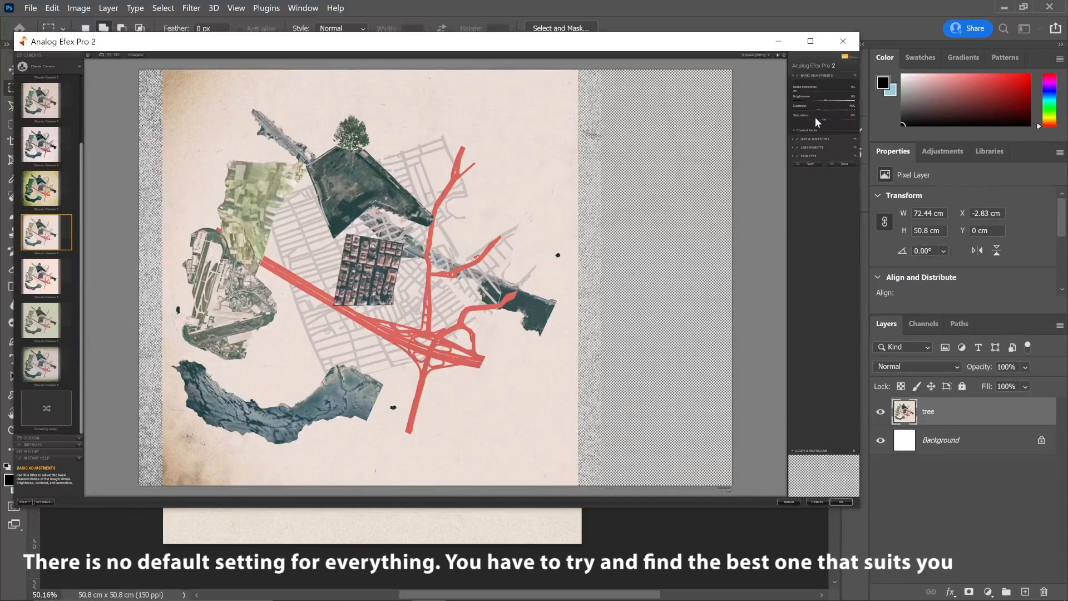
{"action": "left_click_drag", "start_coordinate": [817, 110], "coordinate": [833, 110]}
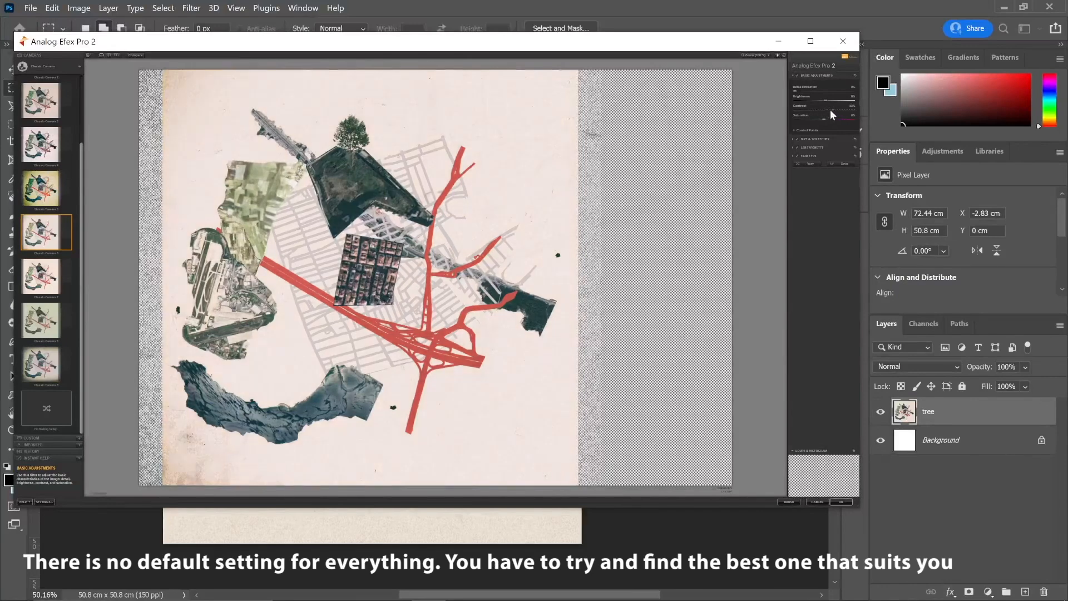
Compare several Dirt & Scratches textures and apply the finely speckled one in the third column of the fifth row
{"action": "left_click", "coordinate": [794, 139]}
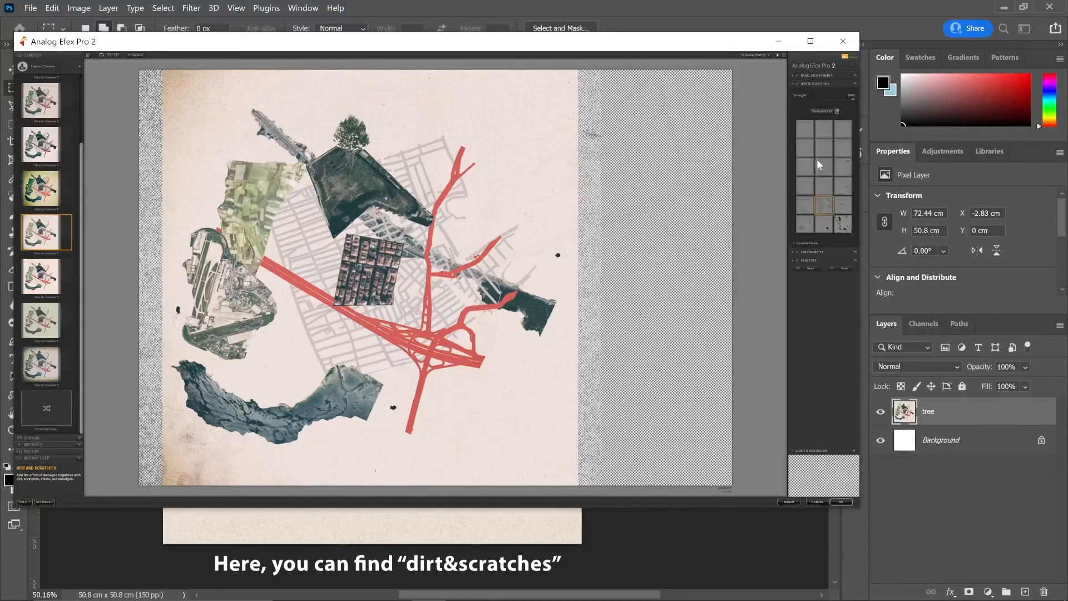
{"action": "left_click", "coordinate": [821, 129]}
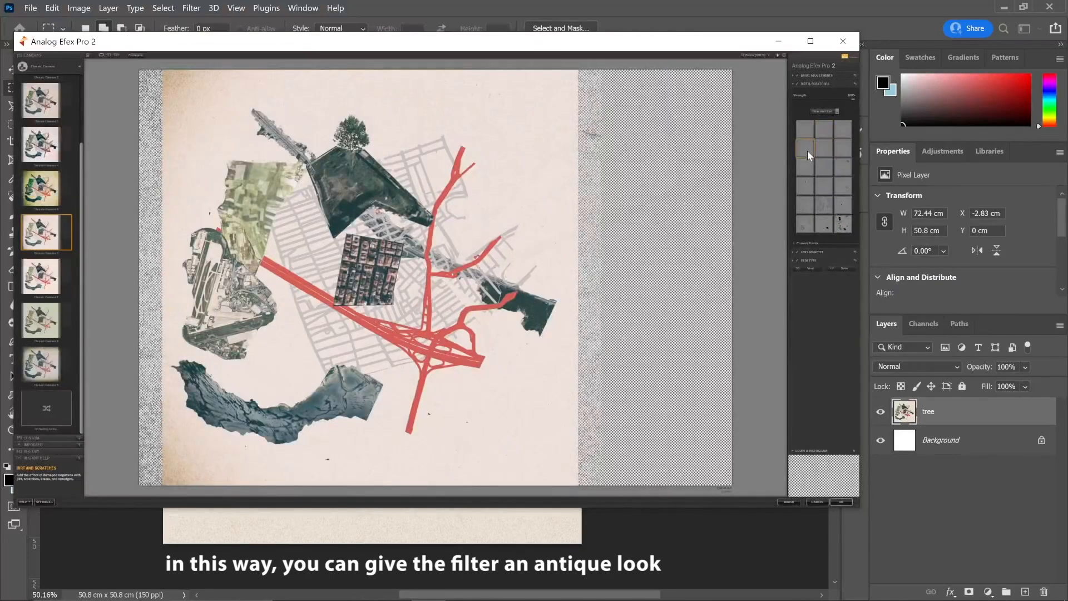
{"action": "left_click", "coordinate": [805, 189]}
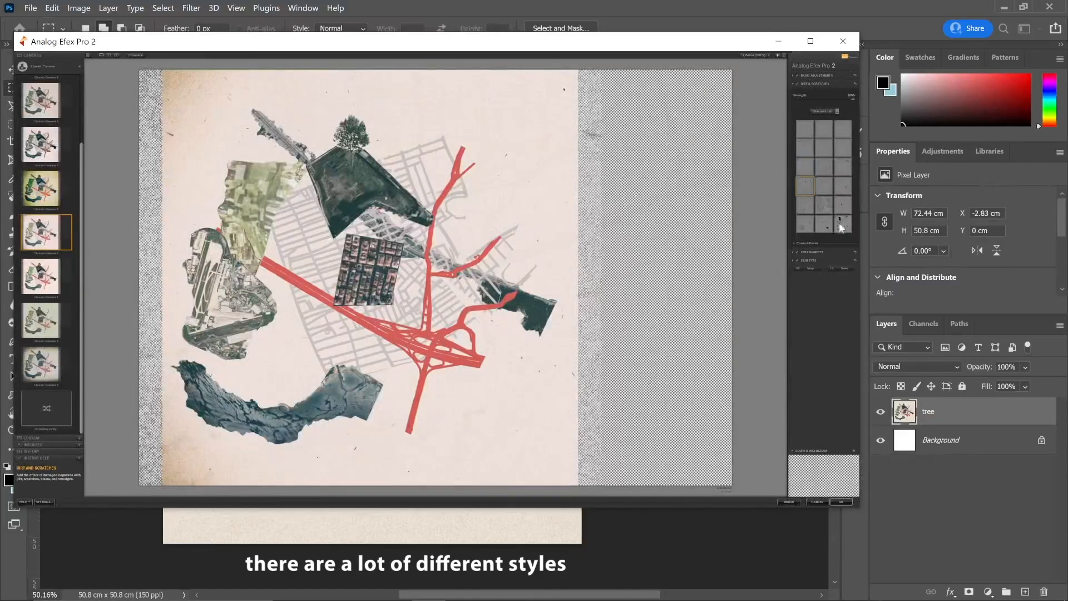
{"action": "left_click", "coordinate": [842, 225]}
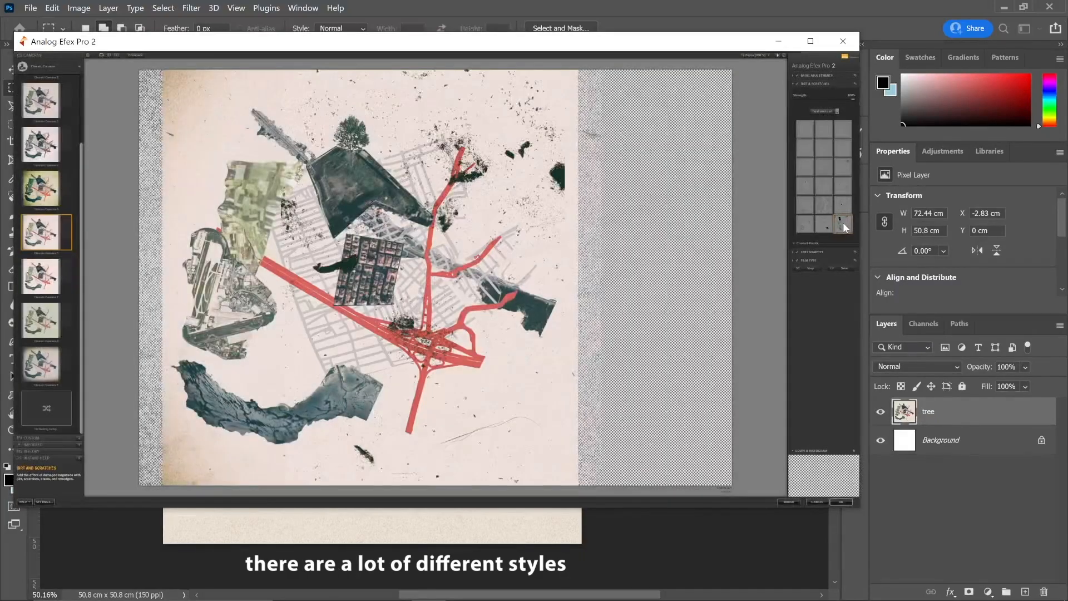
{"action": "left_click", "coordinate": [825, 223]}
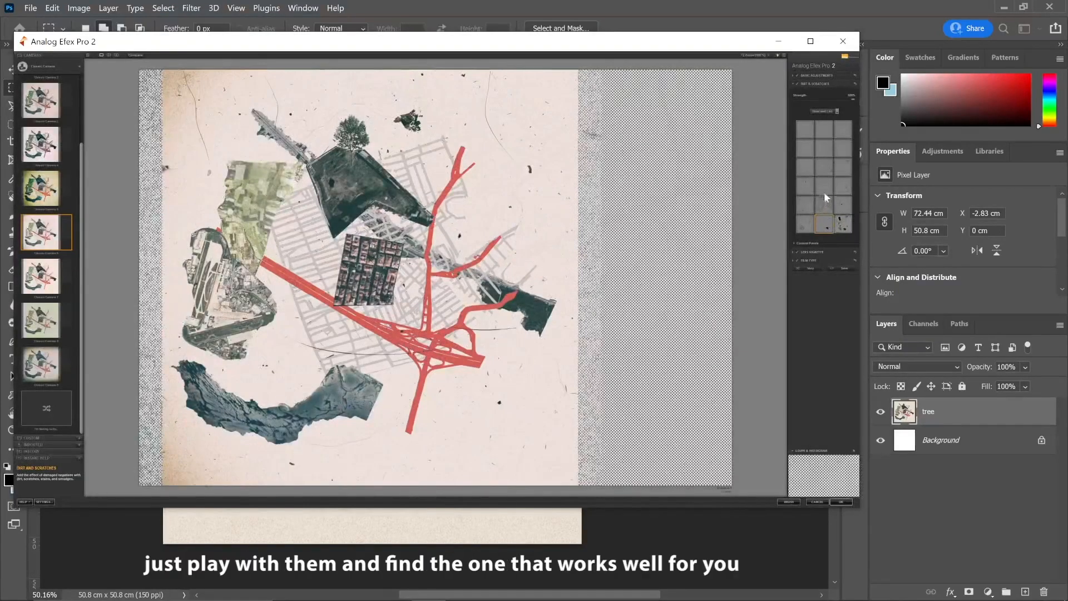
{"action": "left_click", "coordinate": [824, 191]}
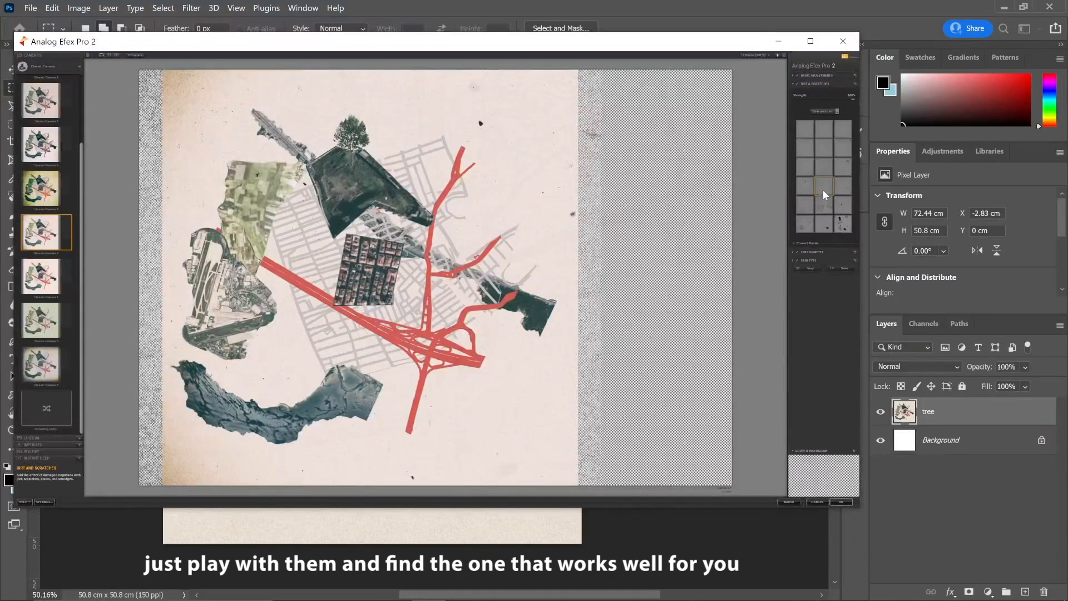
{"action": "left_click", "coordinate": [845, 201]}
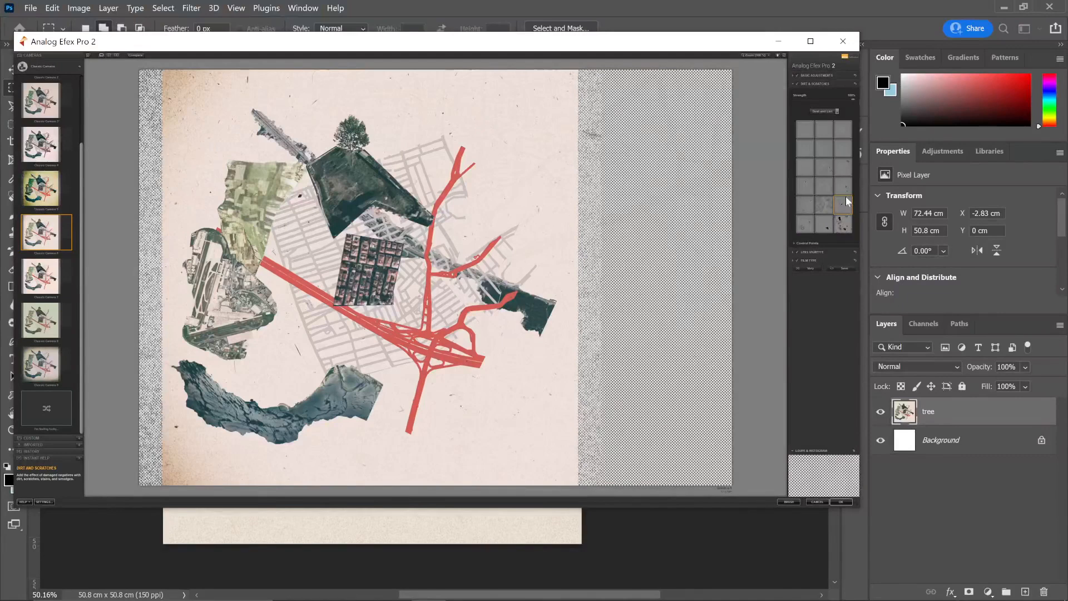
Compare Film Type color swatches, keep the warm one that starts the last row, and apply the filter to the image
{"action": "left_click", "coordinate": [792, 259]}
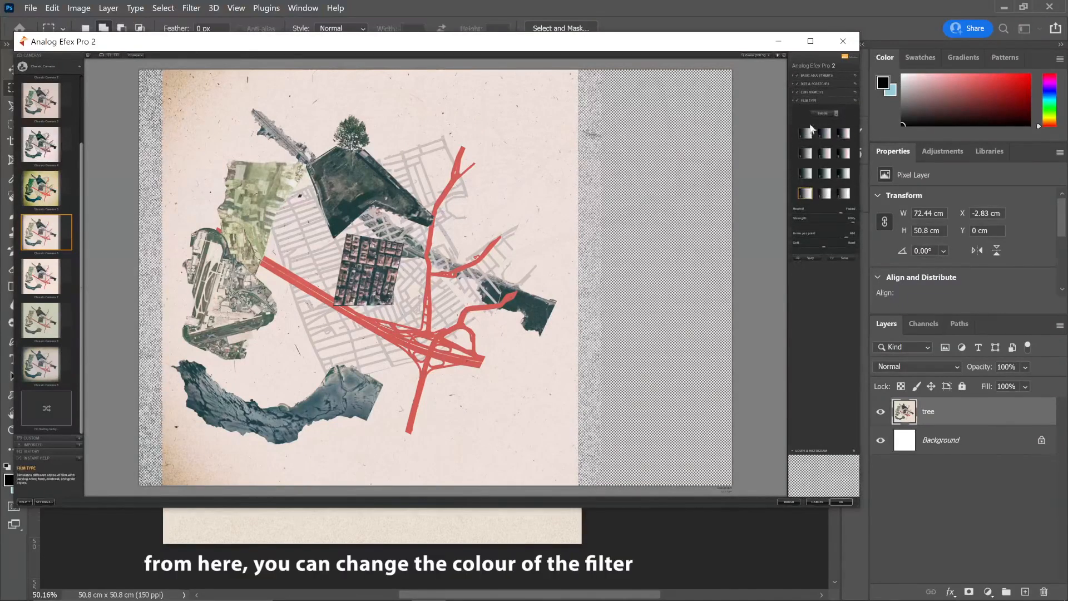
{"action": "left_click", "coordinate": [810, 134]}
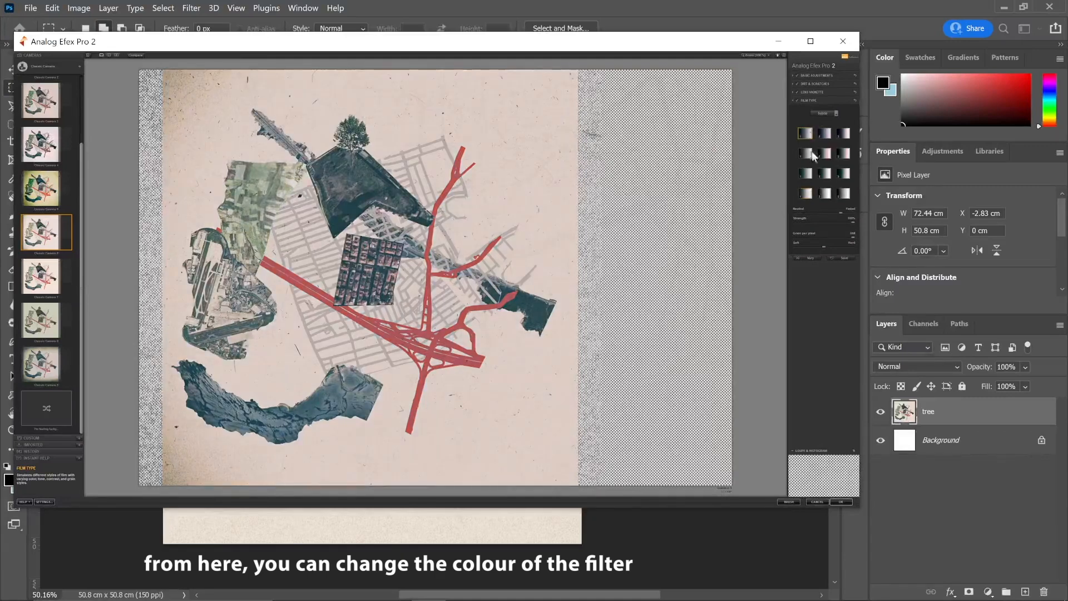
{"action": "left_click", "coordinate": [811, 154]}
{"action": "left_click", "coordinate": [827, 174]}
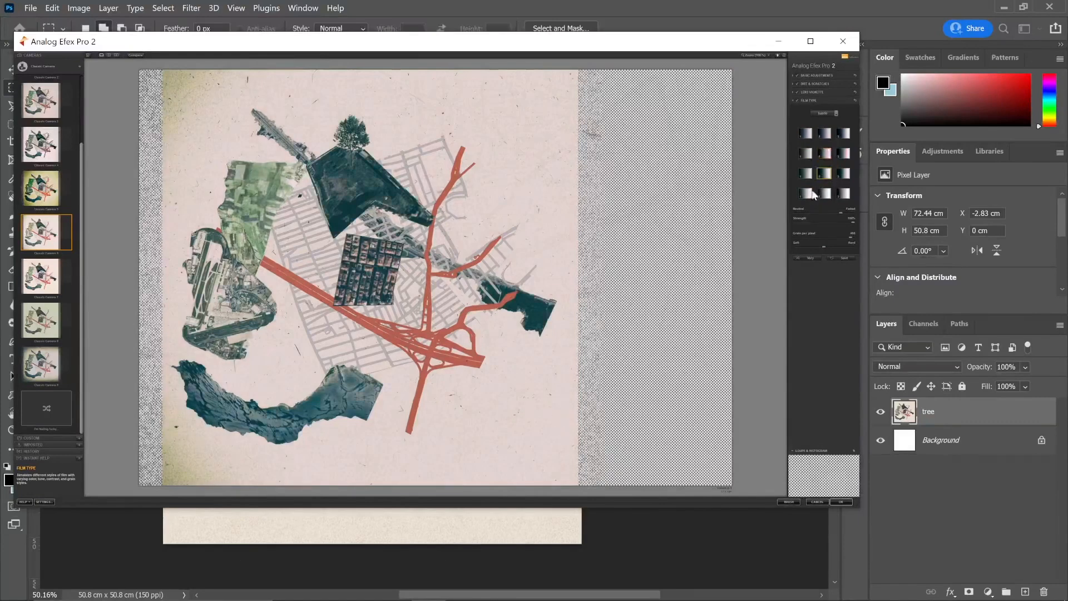
{"action": "left_click", "coordinate": [807, 195]}
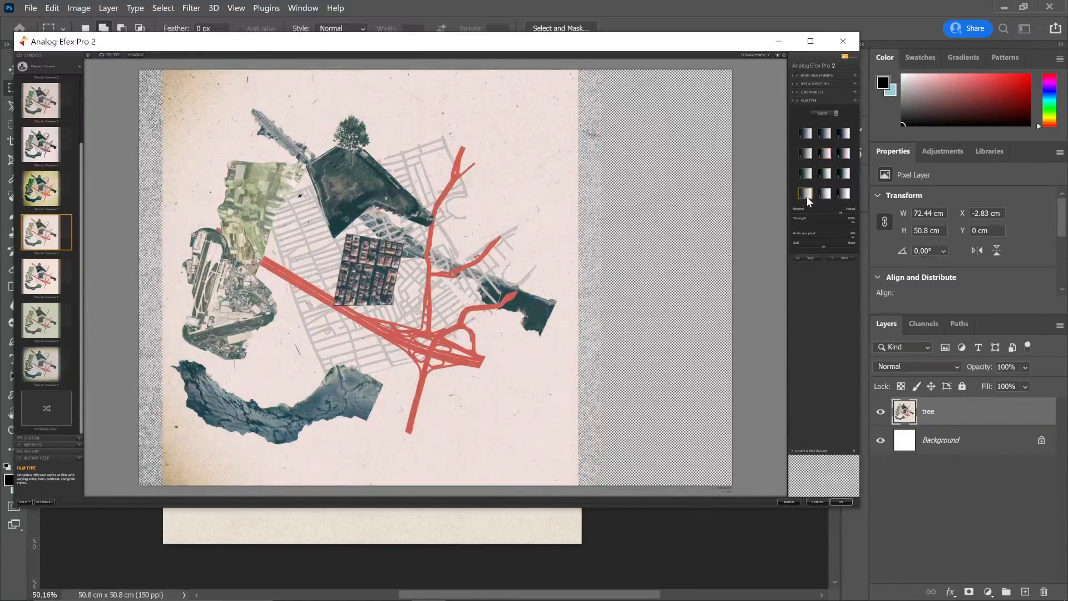
{"action": "left_click", "coordinate": [842, 502]}
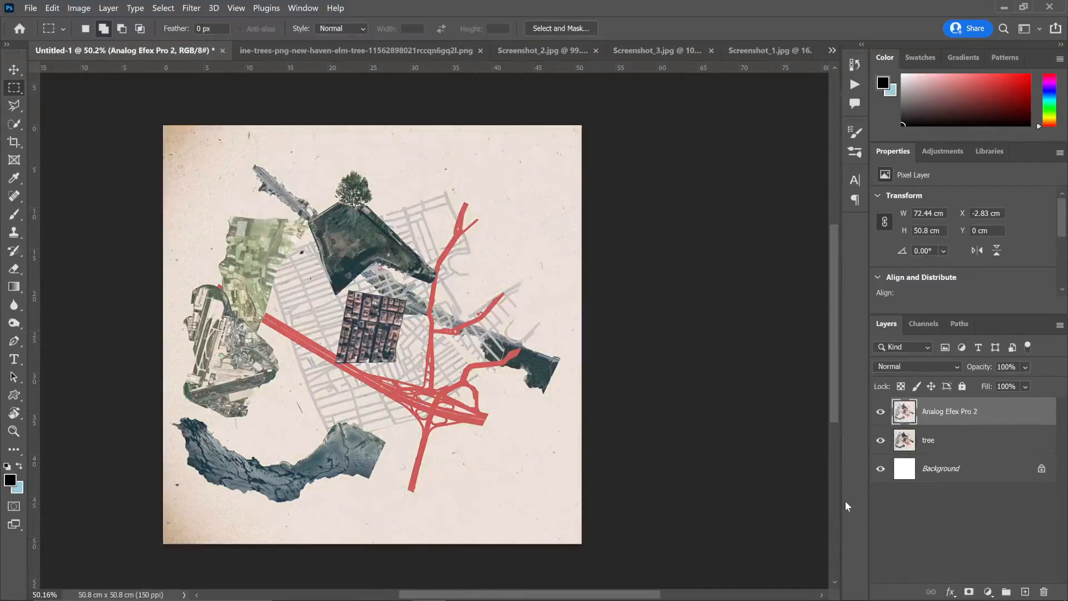
Lower the opacity of the Analog Efex Pro 2 layer to 26% and compare the collage with and without it
{"action": "left_click_drag", "start_coordinate": [985, 366], "coordinate": [962, 365]}
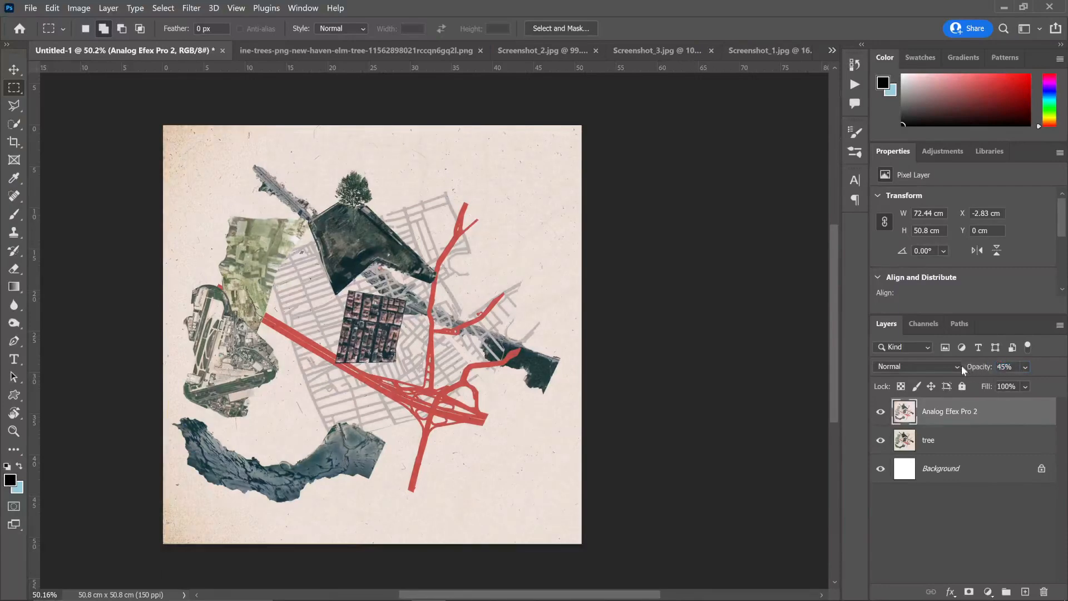
{"action": "left_click", "coordinate": [882, 412]}
{"action": "left_click_drag", "start_coordinate": [994, 371], "coordinate": [973, 370]}
{"action": "left_click", "coordinate": [882, 415]}
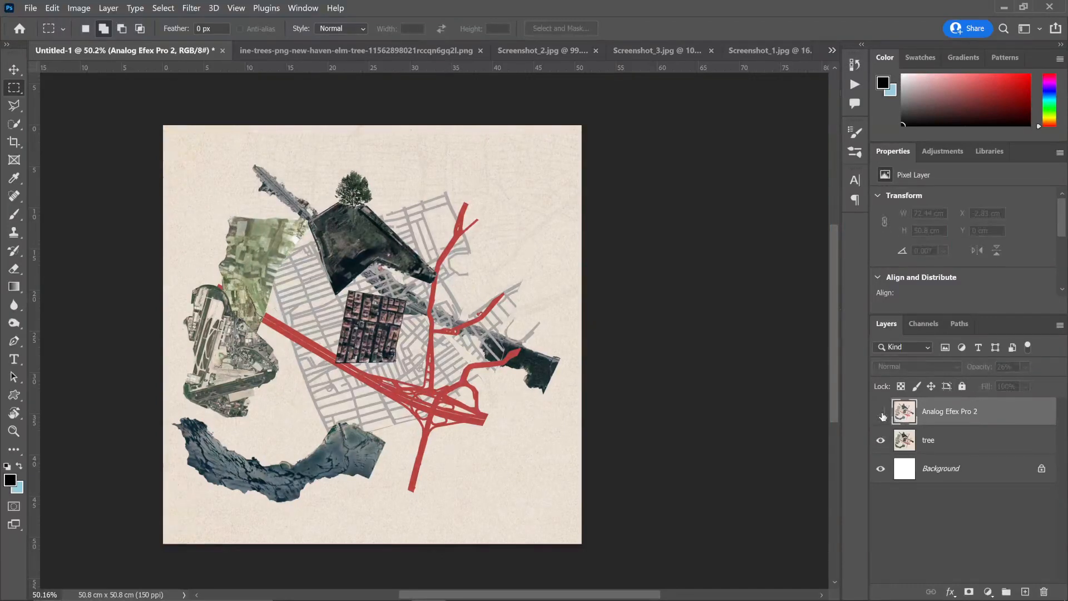
{"action": "left_click", "coordinate": [883, 416]}
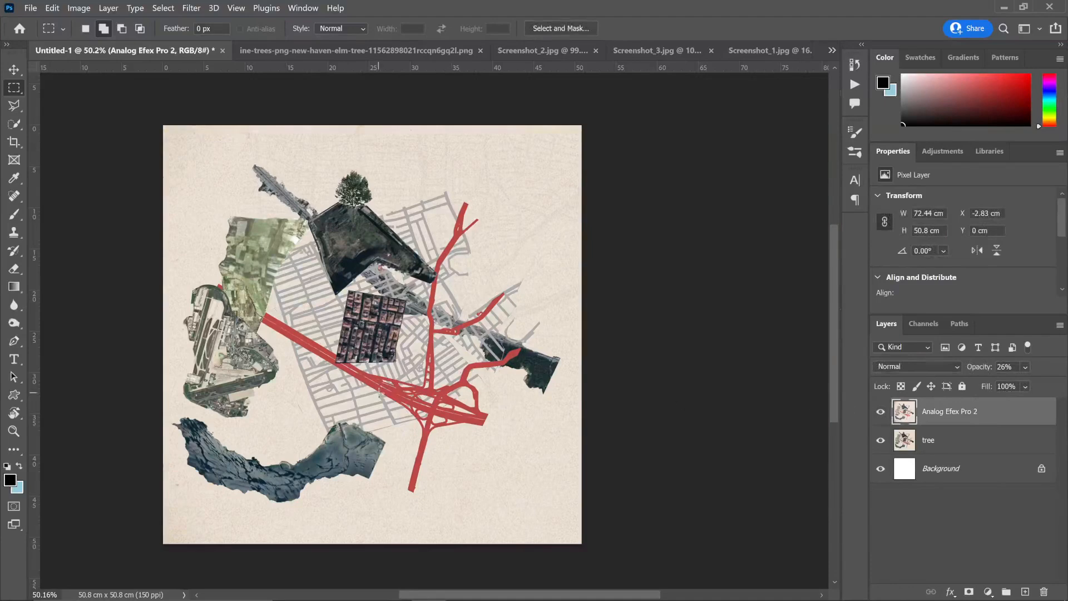